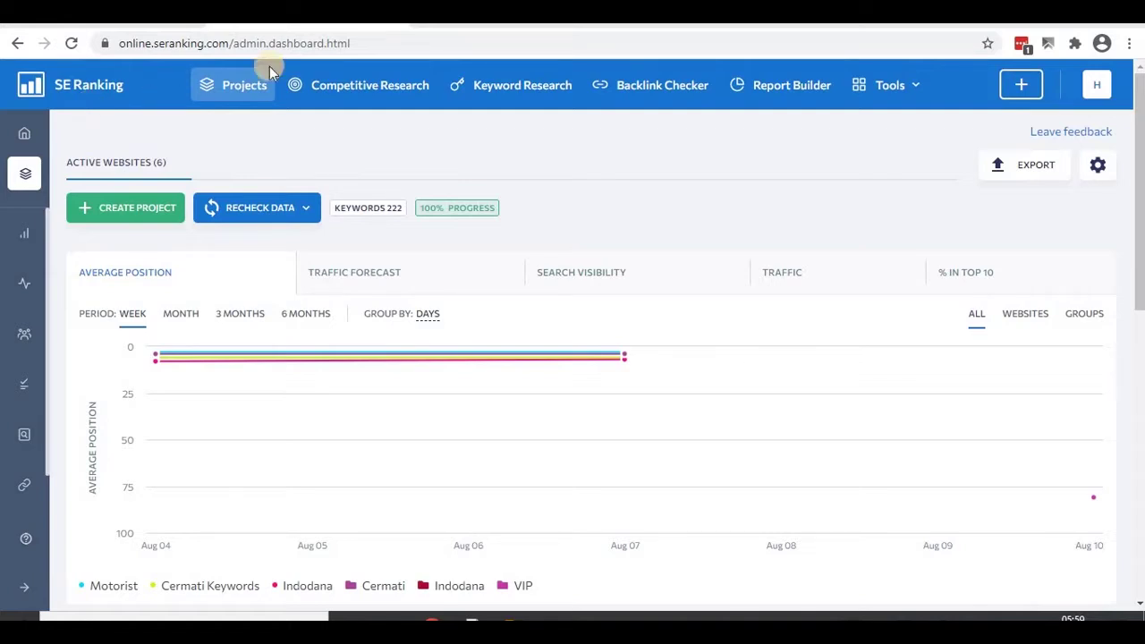
# - Expand the VIP group and its vip project in the Groups table to list the tracked search engines
pyautogui.scroll(-1, 135, 143)
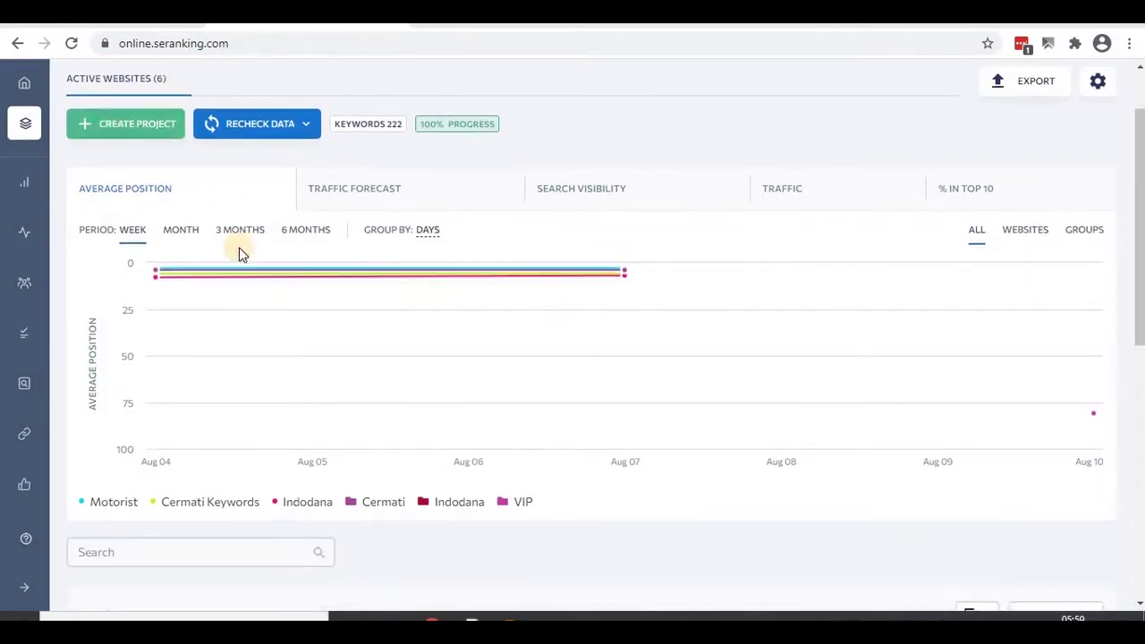
pyautogui.scroll(-6, 238, 253)
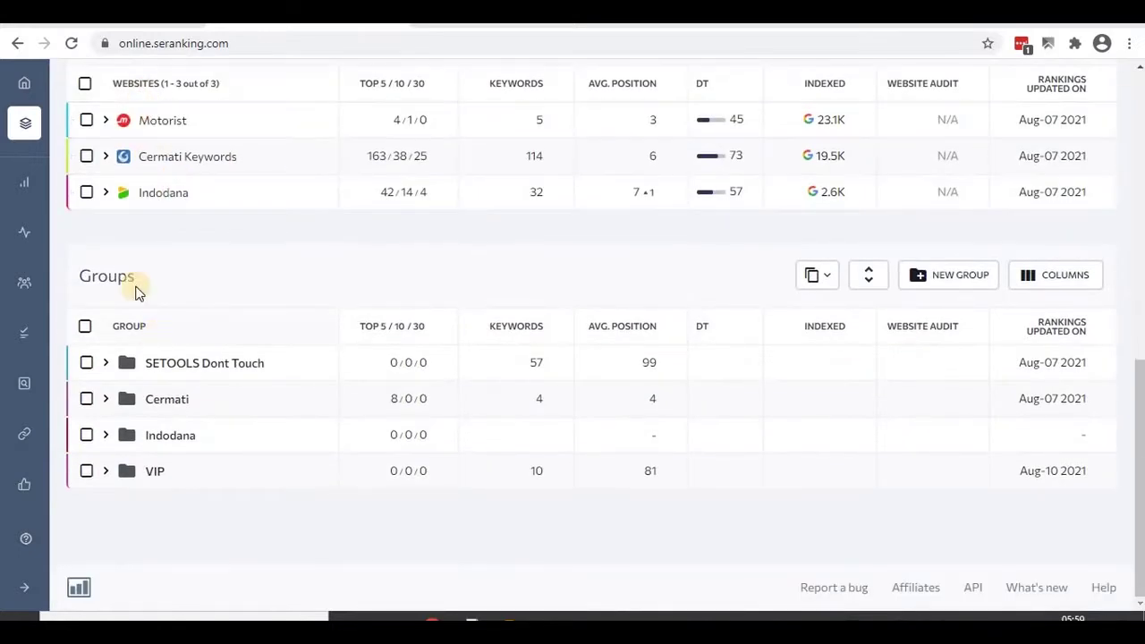
pyautogui.click(389, 474)
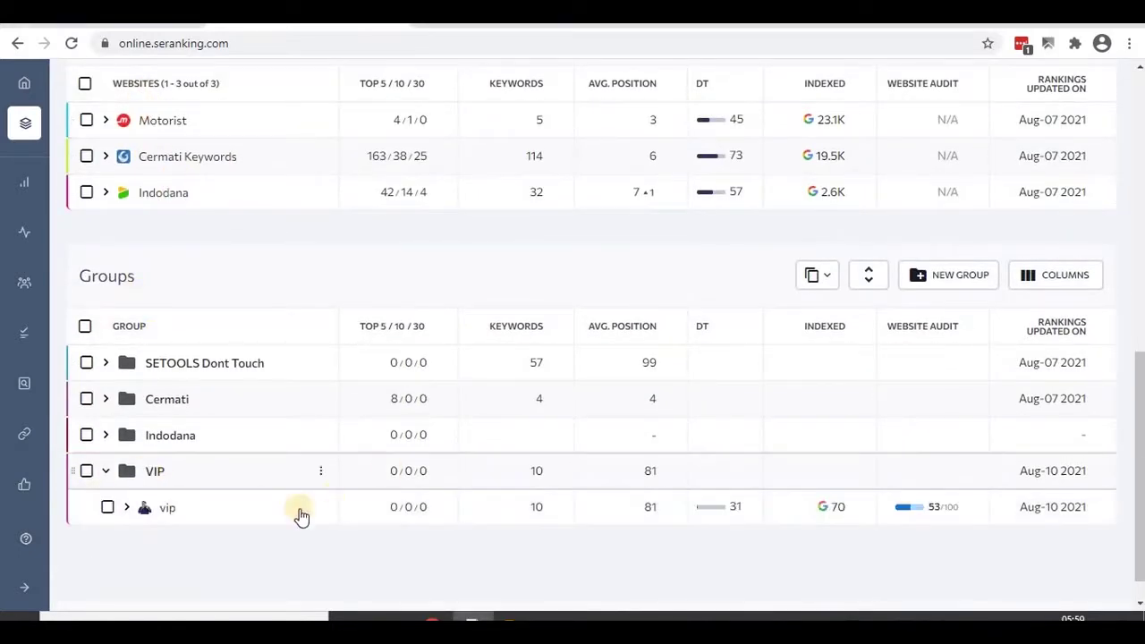
pyautogui.scroll(-1, 302, 517)
pyautogui.click(633, 472)
pyautogui.scroll(-2, 644, 439)
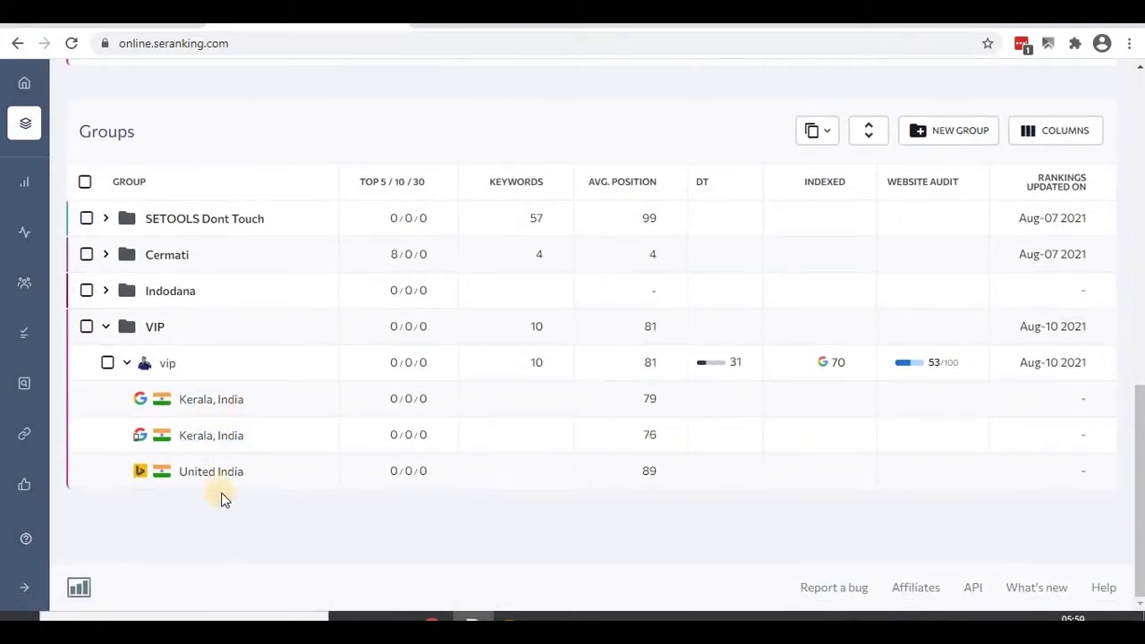
# - Open the detailed rankings of the vip project from the project list
pyautogui.scroll(10, 288, 421)
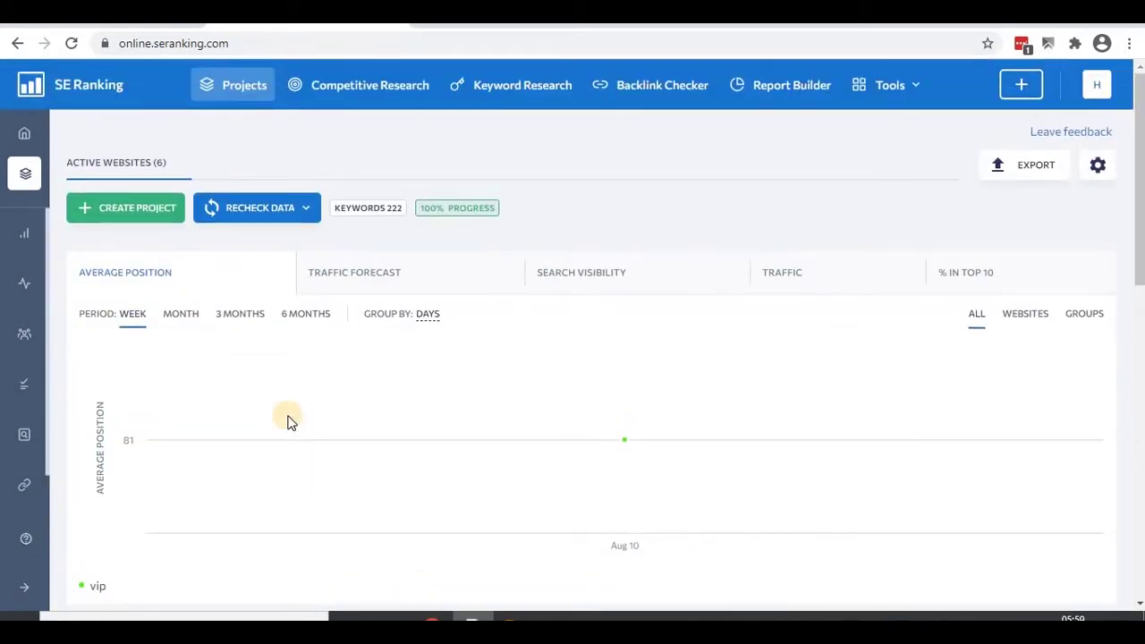
pyautogui.click(260, 89)
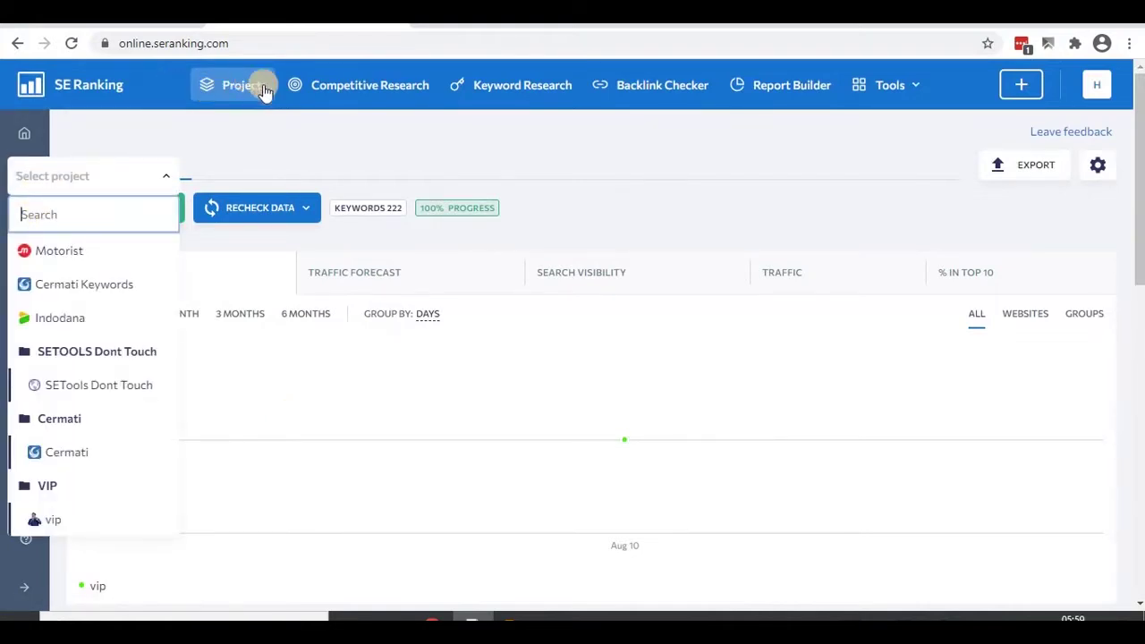
pyautogui.moveTo(21, 179)
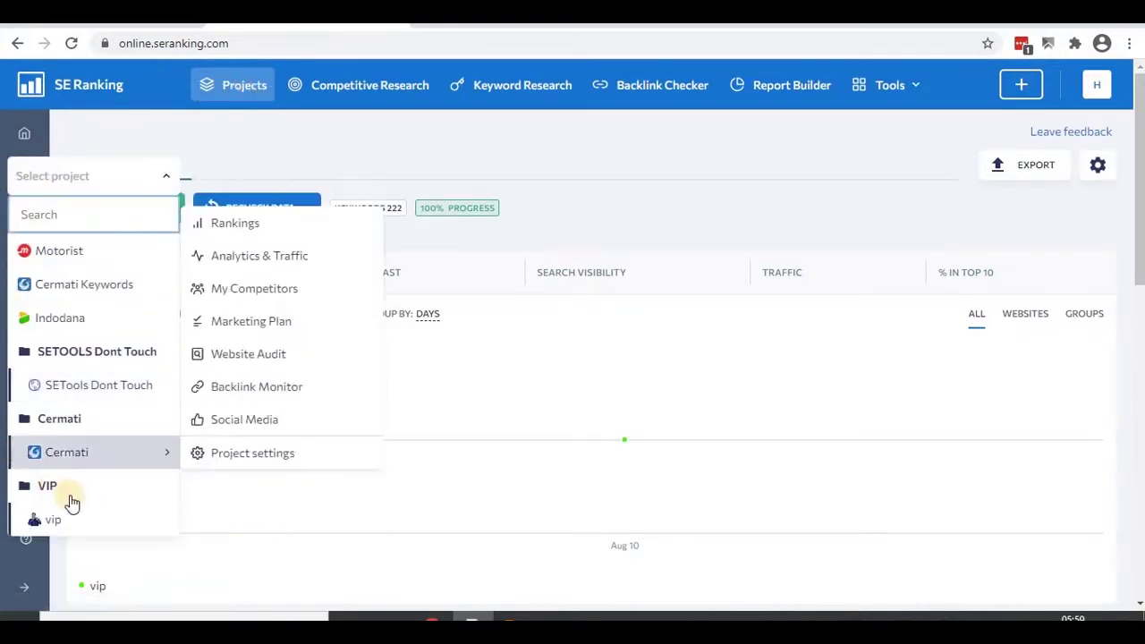
pyautogui.scroll(-1, 72, 503)
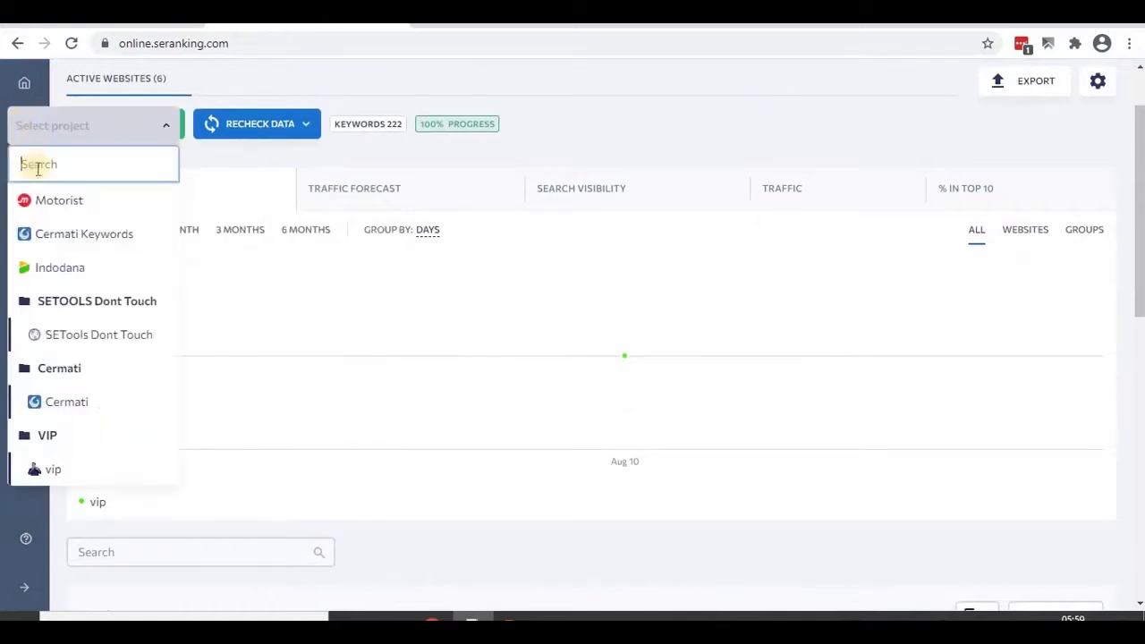
pyautogui.moveTo(43, 474)
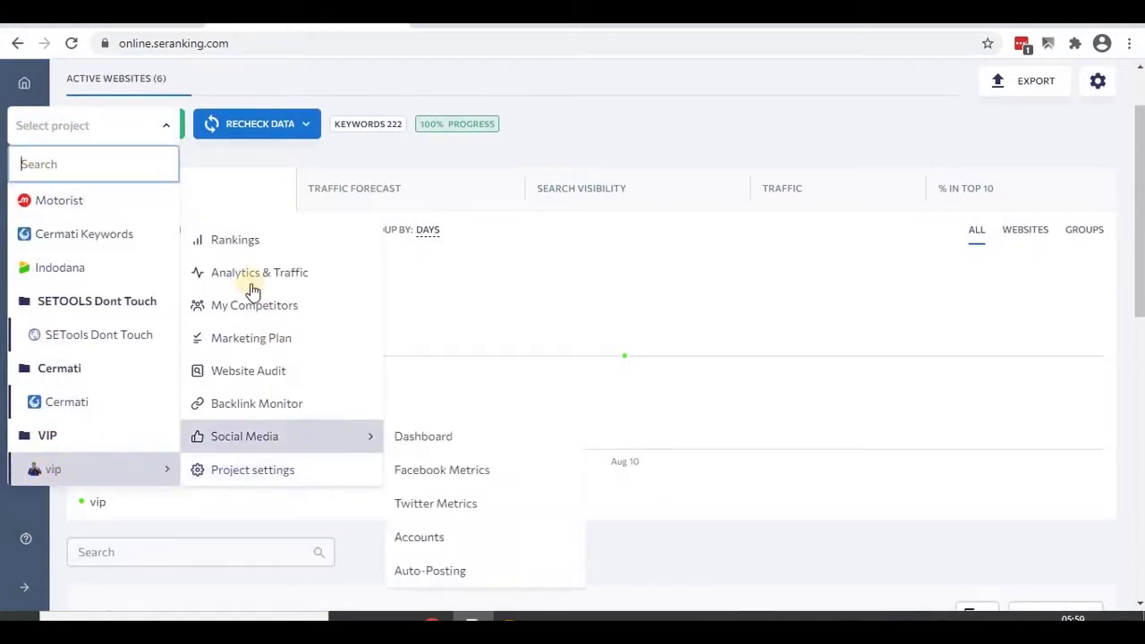
pyautogui.moveTo(624, 355)
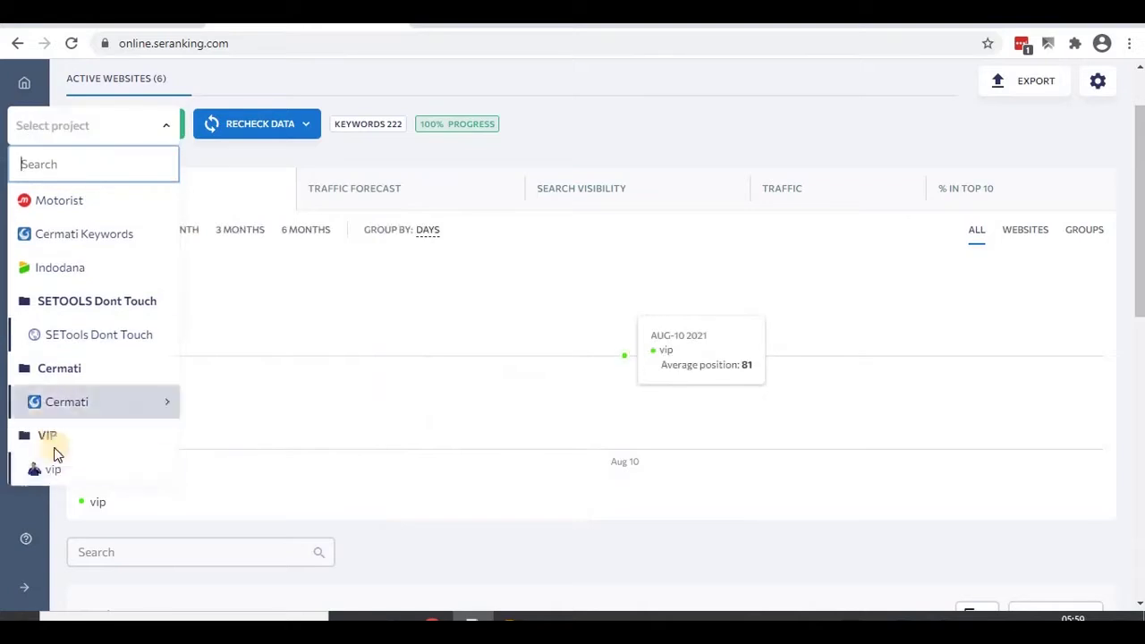
pyautogui.moveTo(30, 140)
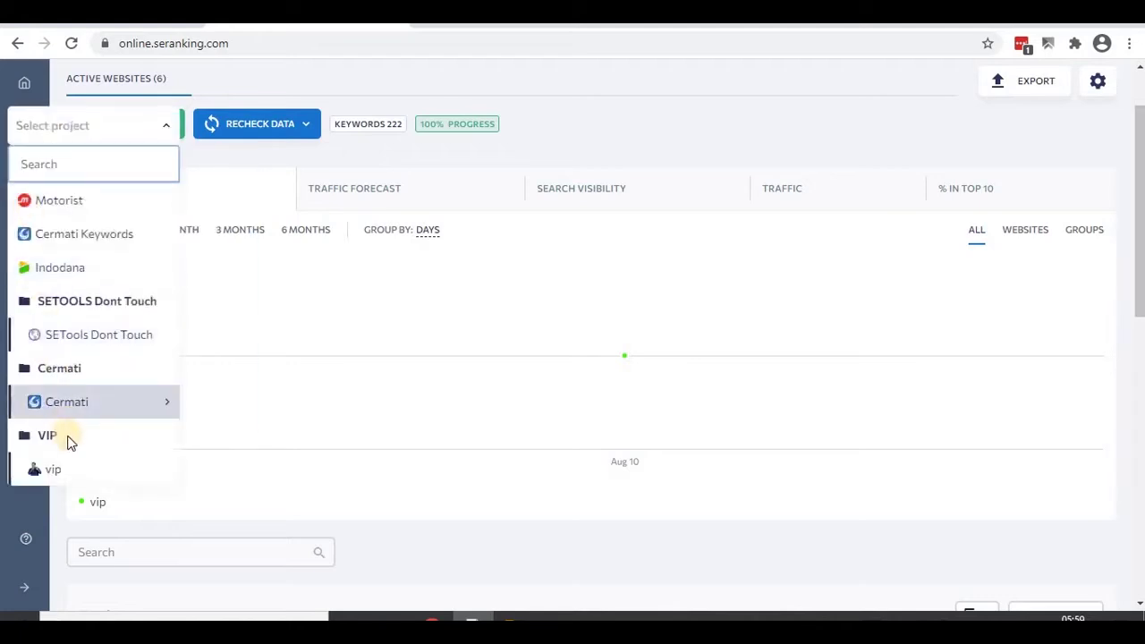
pyautogui.click(145, 479)
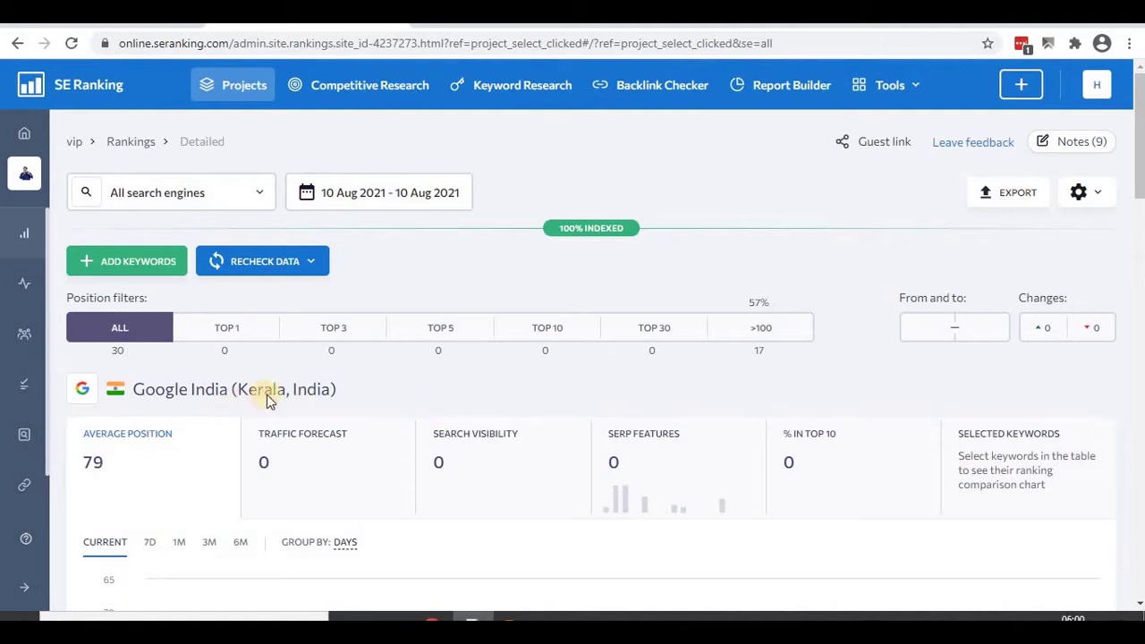
# - Review the vip project's keyword rankings for Google desktop, Google mobile and Bing India
pyautogui.scroll(-8, 266, 399)
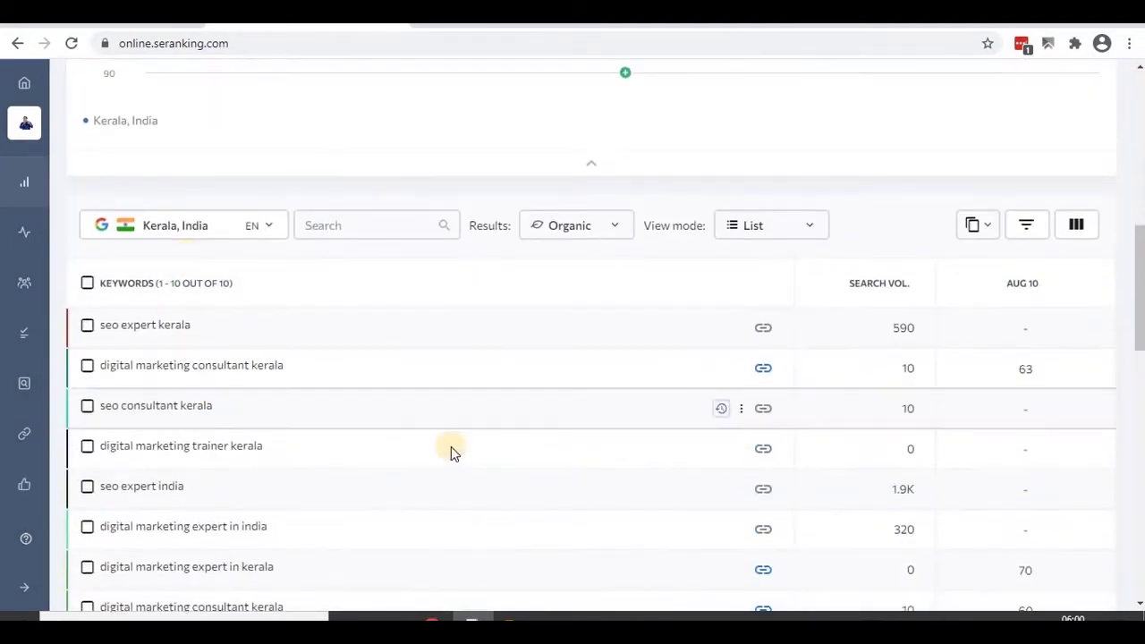
pyautogui.scroll(-6, 439, 455)
pyautogui.scroll(-5, 298, 371)
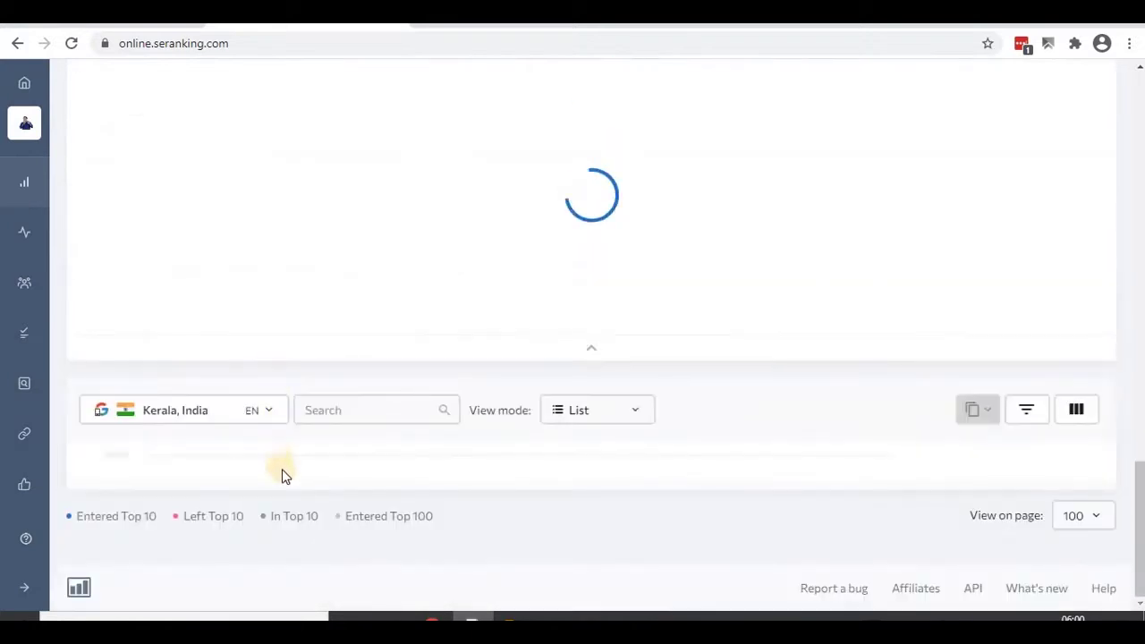
pyautogui.scroll(-2, 224, 472)
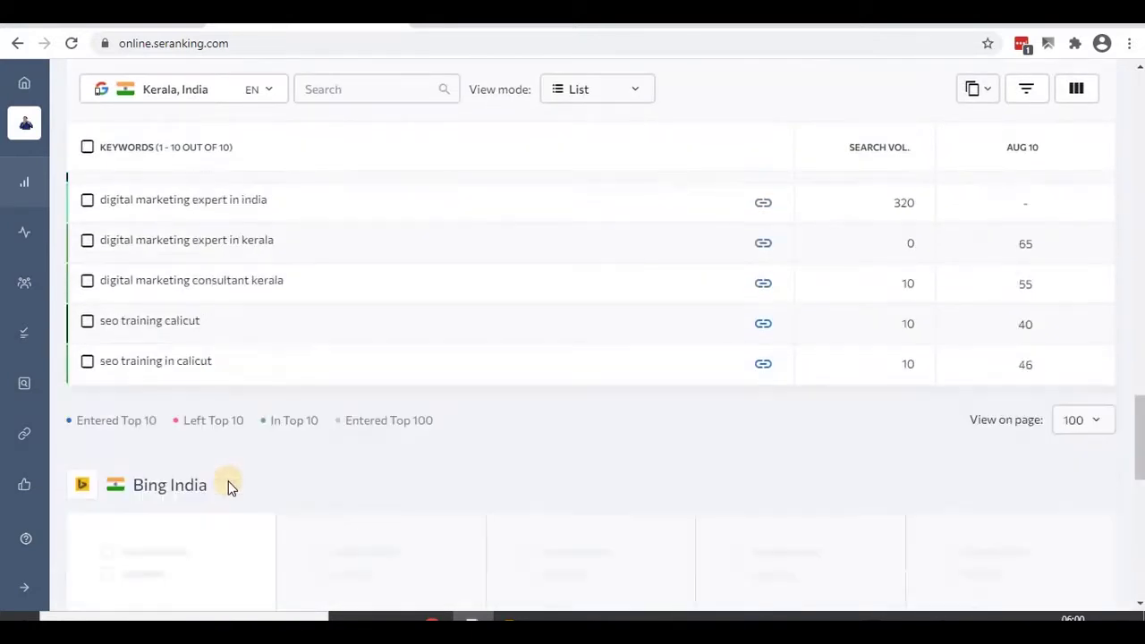
pyautogui.scroll(-3, 217, 407)
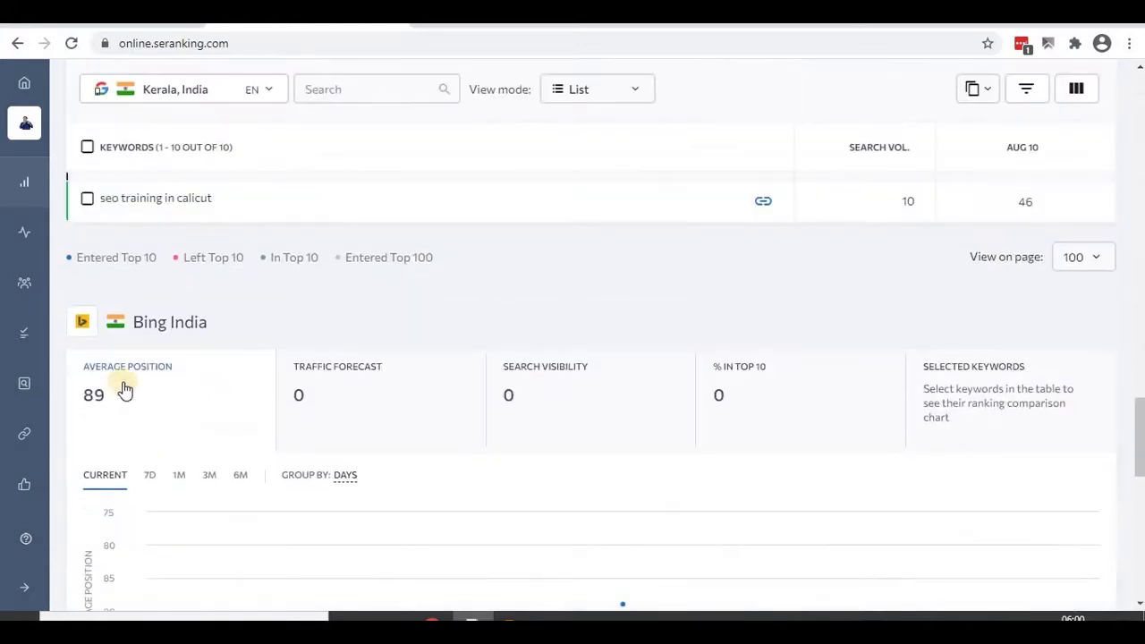
pyautogui.scroll(-6, 253, 443)
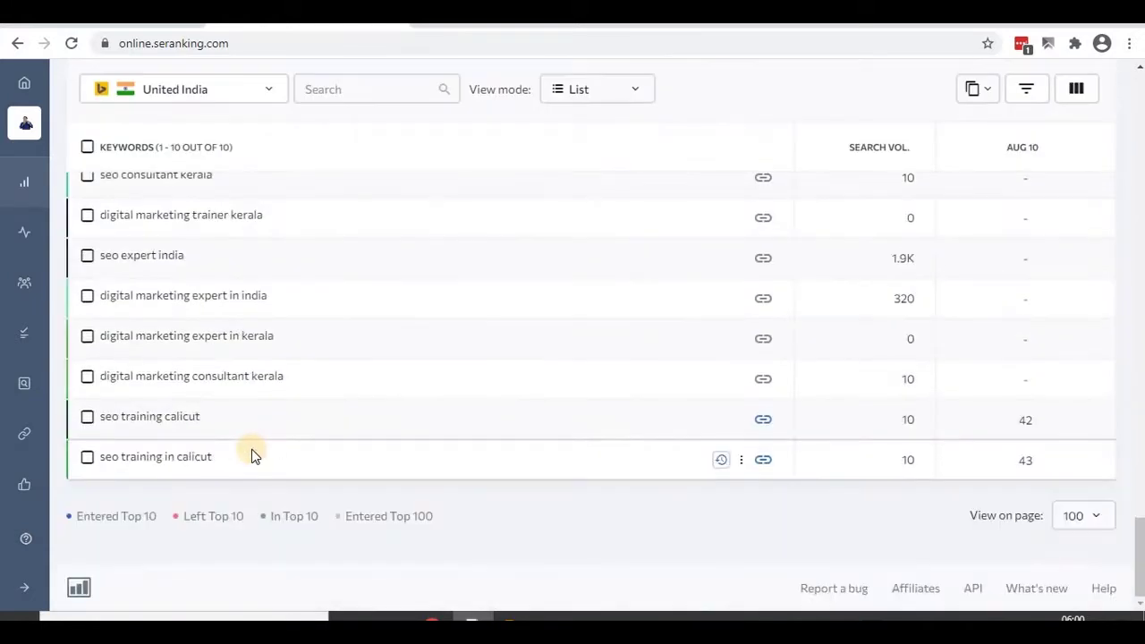
# - Open the project's Analytics & Traffic overview and review its audience and location data
pyautogui.moveTo(22, 235)
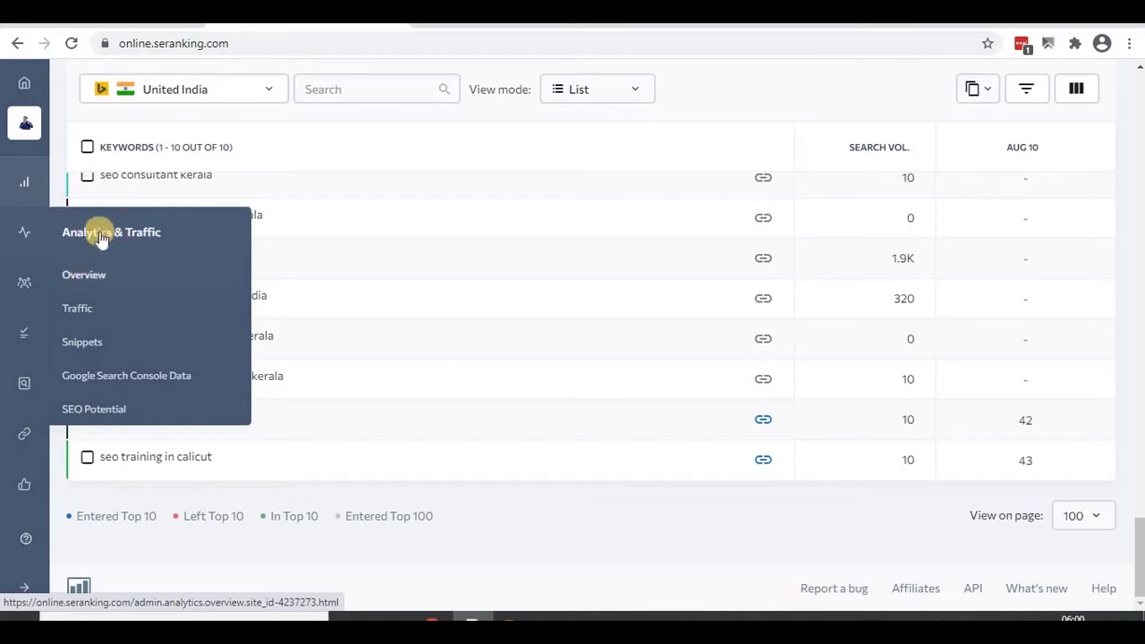
pyautogui.click(229, 277)
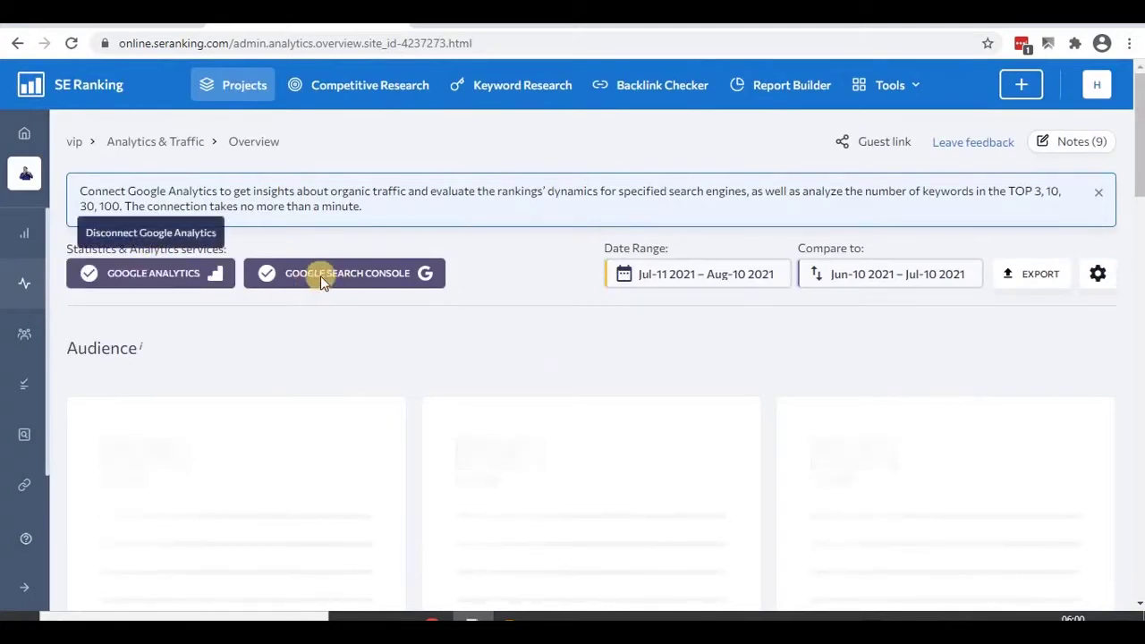
pyautogui.scroll(-2, 127, 406)
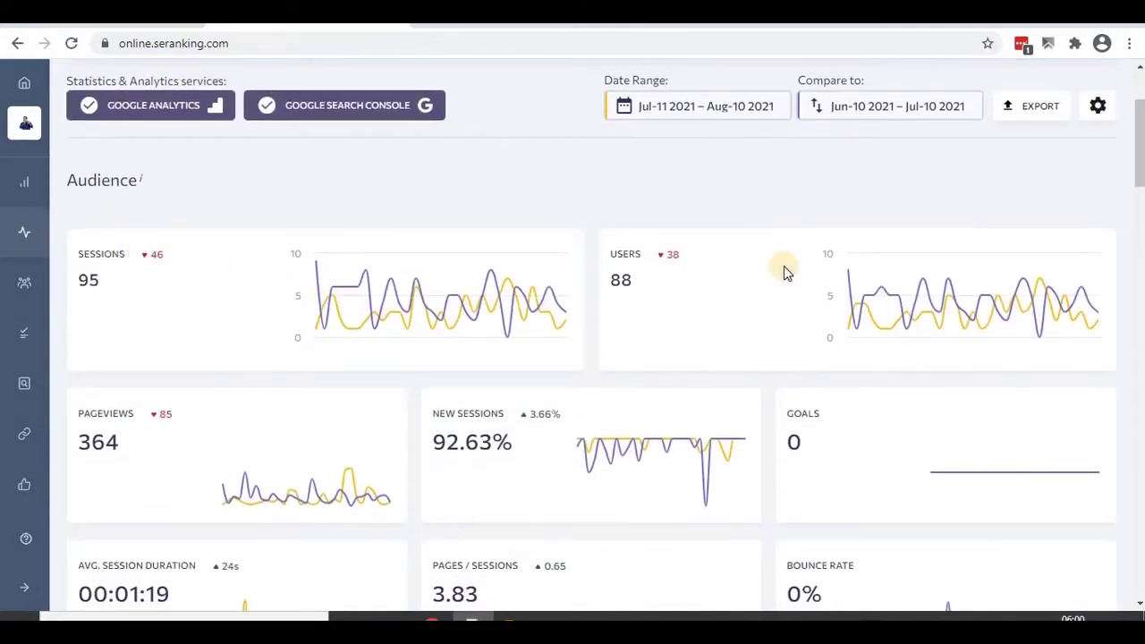
pyautogui.scroll(-1, 249, 398)
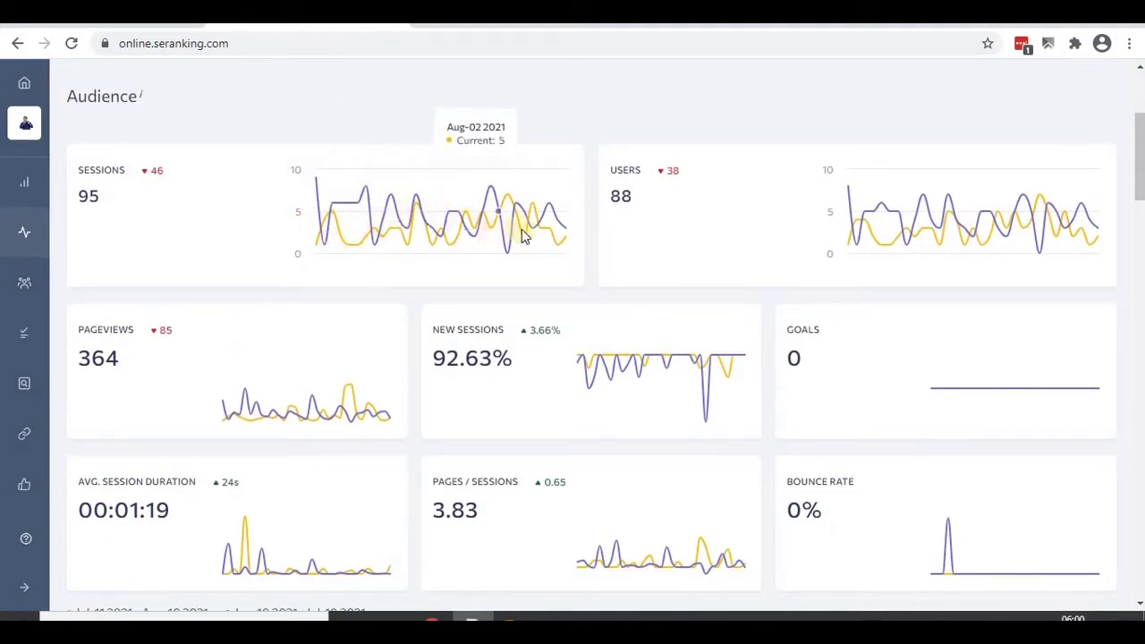
pyautogui.scroll(-1, 914, 154)
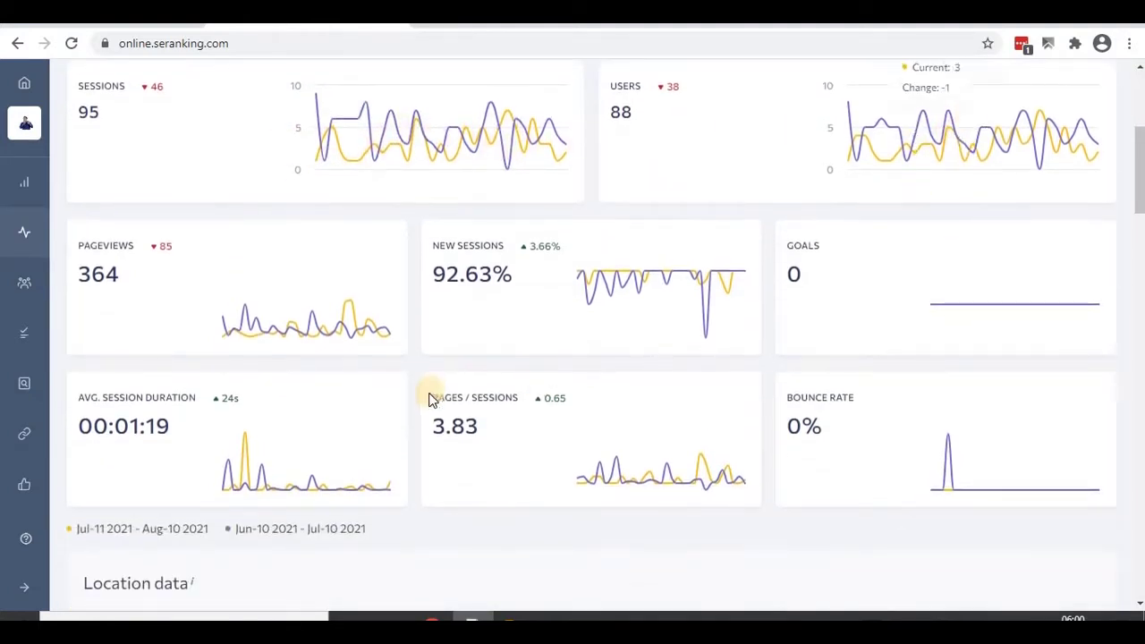
pyautogui.scroll(-3, 205, 222)
pyautogui.scroll(-1, 797, 358)
pyautogui.scroll(-1, 461, 381)
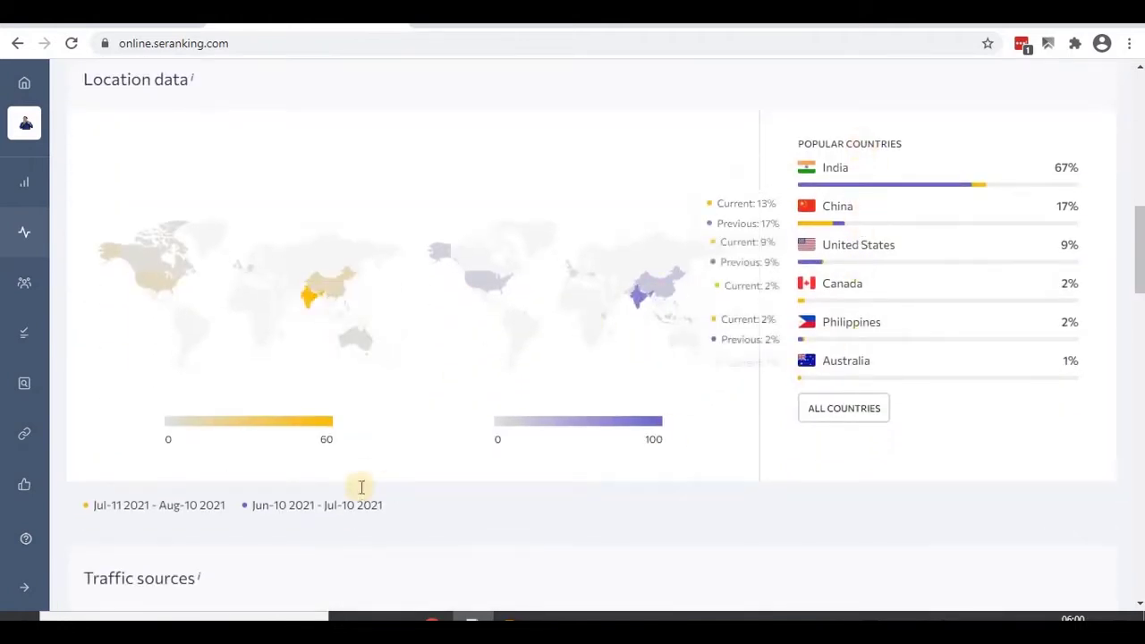
# - Examine the traffic sources and the search visibility distribution in the analytics overview
pyautogui.scroll(-6, 360, 490)
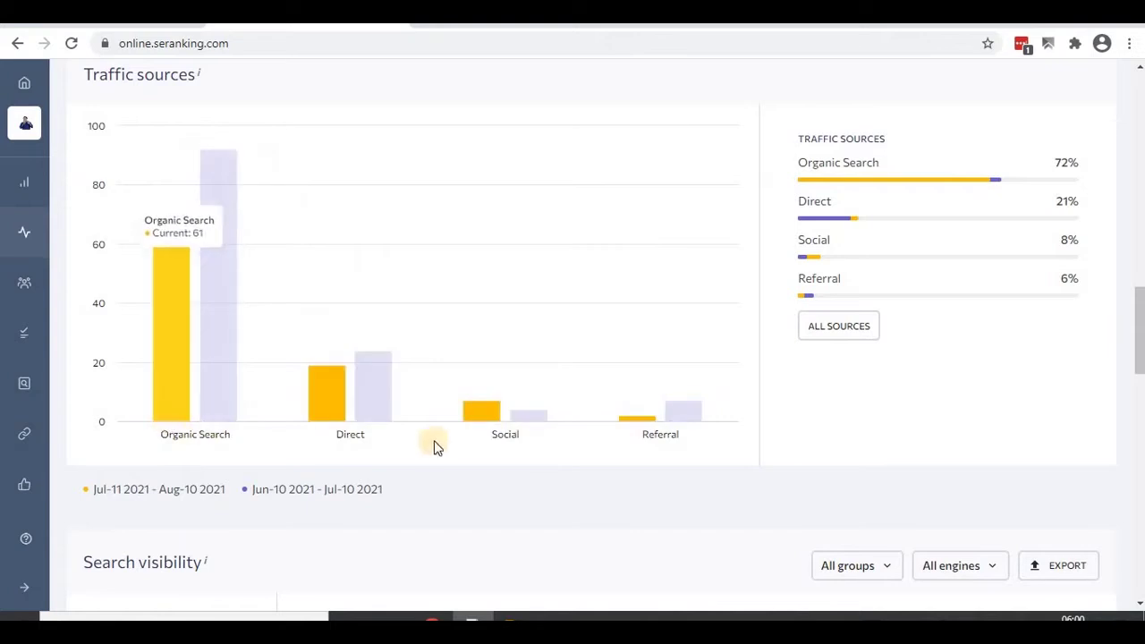
pyautogui.scroll(-5, 682, 479)
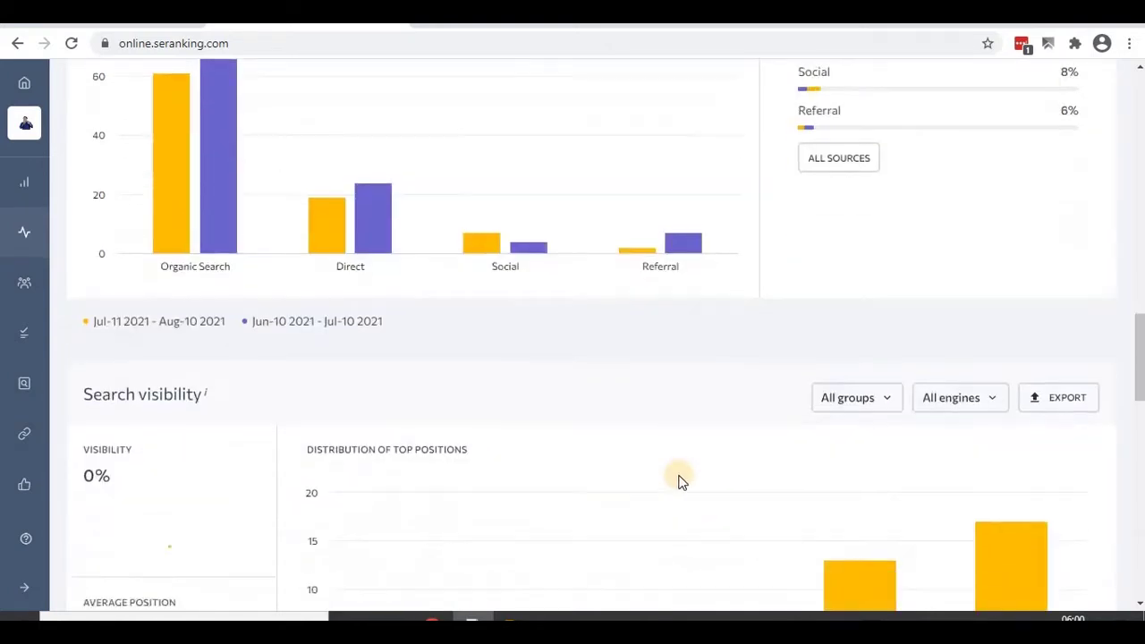
pyautogui.scroll(-2, 964, 148)
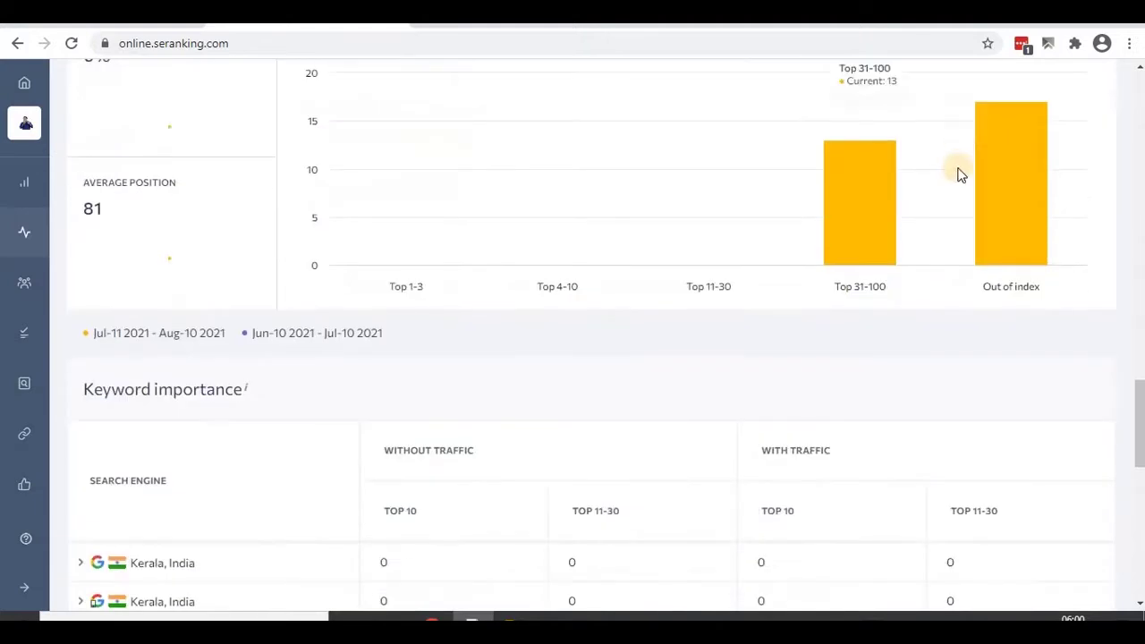
pyautogui.scroll(2, 1009, 312)
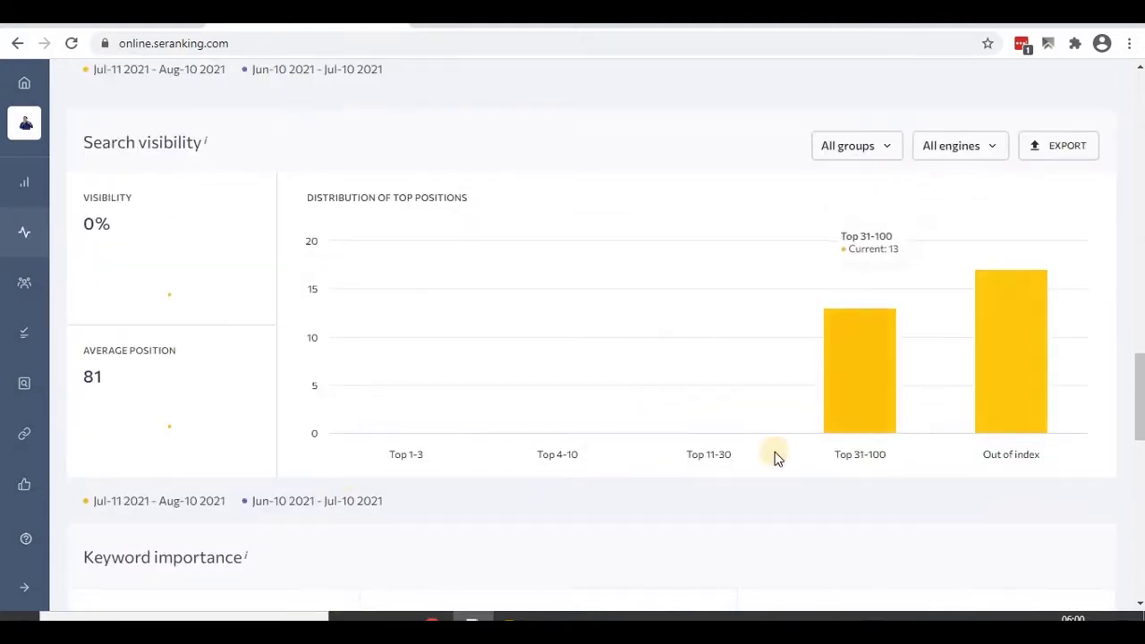
pyautogui.scroll(-1, 399, 403)
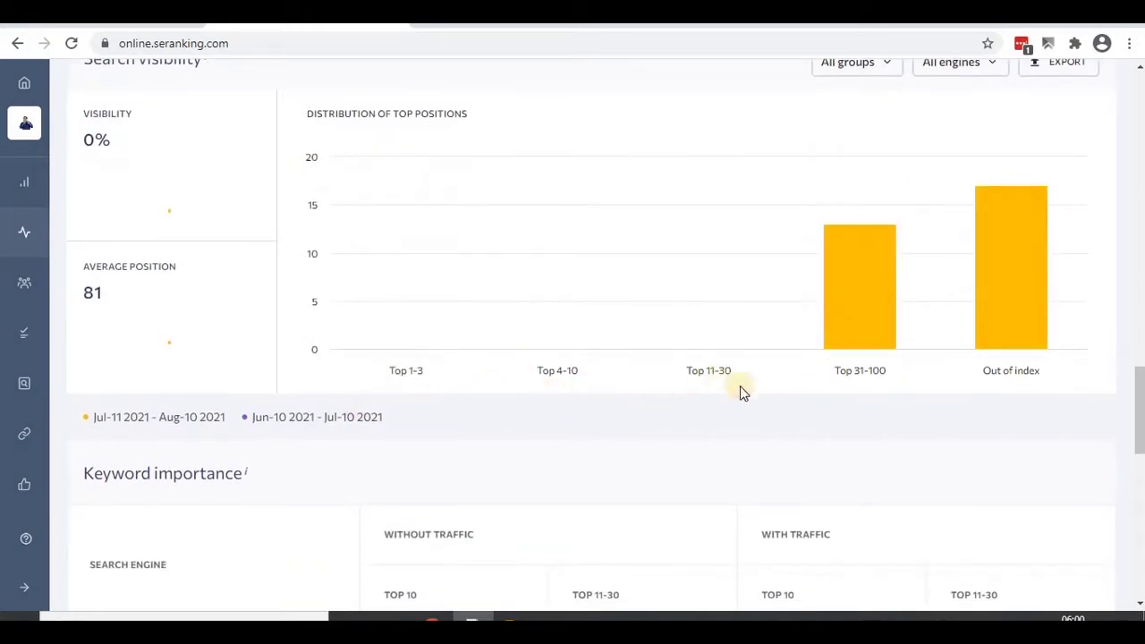
# - Review the keyword importance, rankings overview and keyword changes for each search engine
pyautogui.scroll(-2, 235, 258)
pyautogui.scroll(-6, 576, 312)
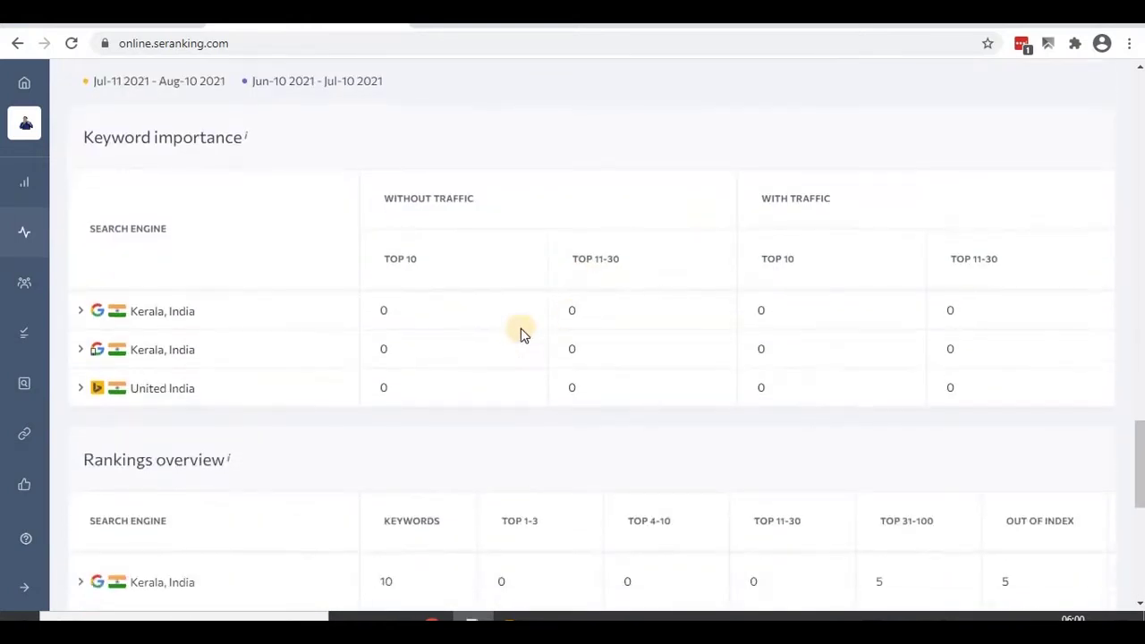
pyautogui.scroll(-3, 176, 307)
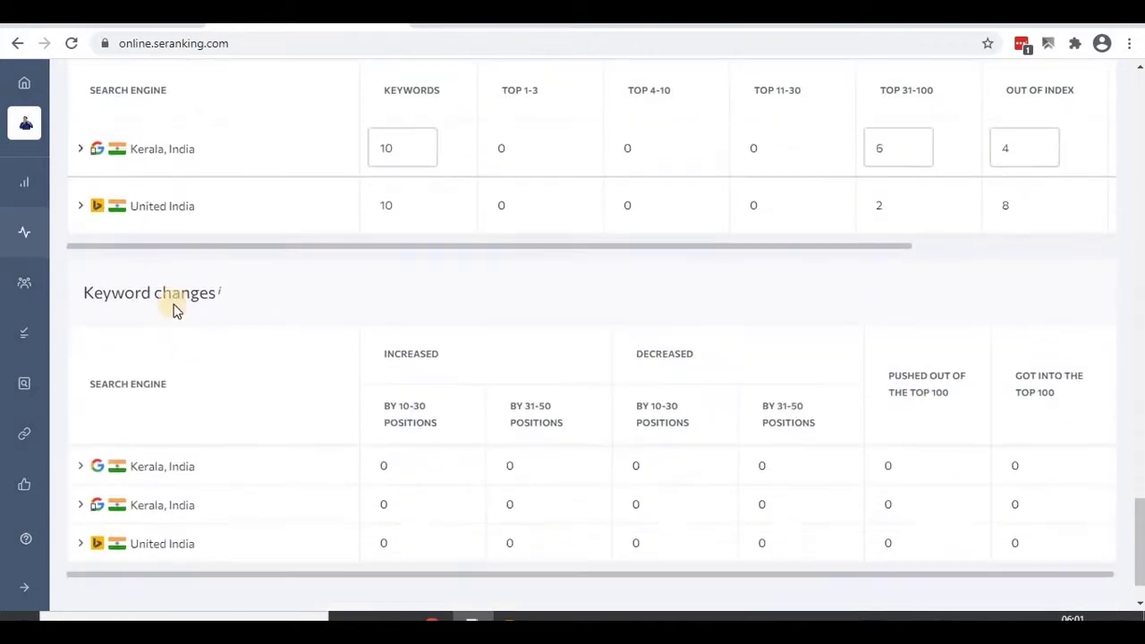
# - Open the project's Google Search Console data and examine the clicks chart above the keywords table
pyautogui.scroll(8, 196, 447)
pyautogui.scroll(15, 195, 444)
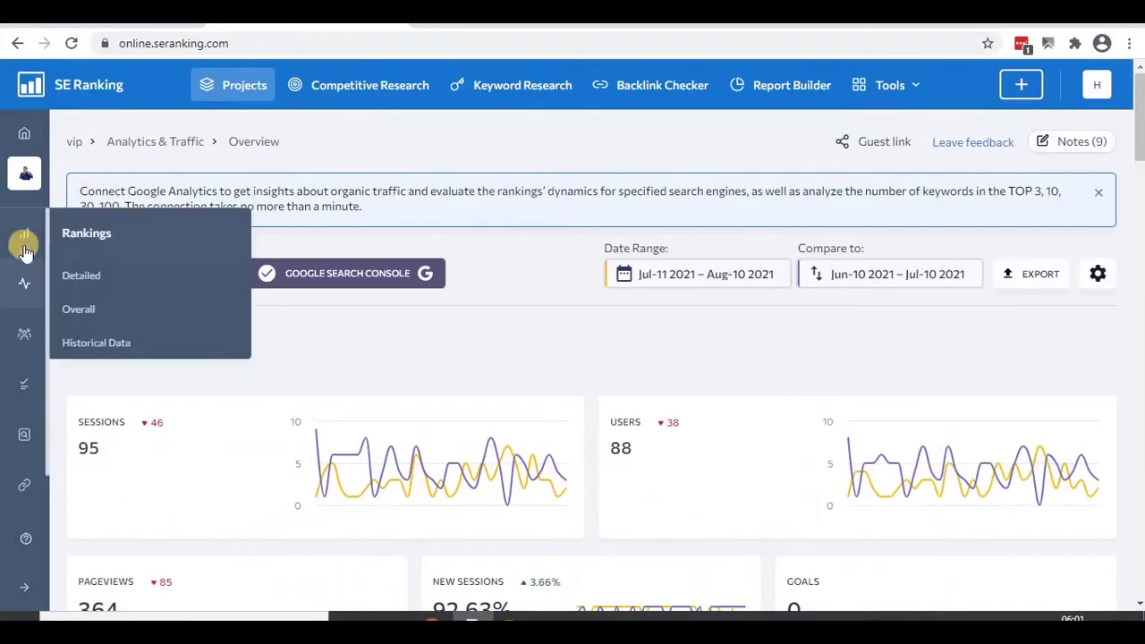
pyautogui.moveTo(28, 312)
pyautogui.moveTo(32, 244)
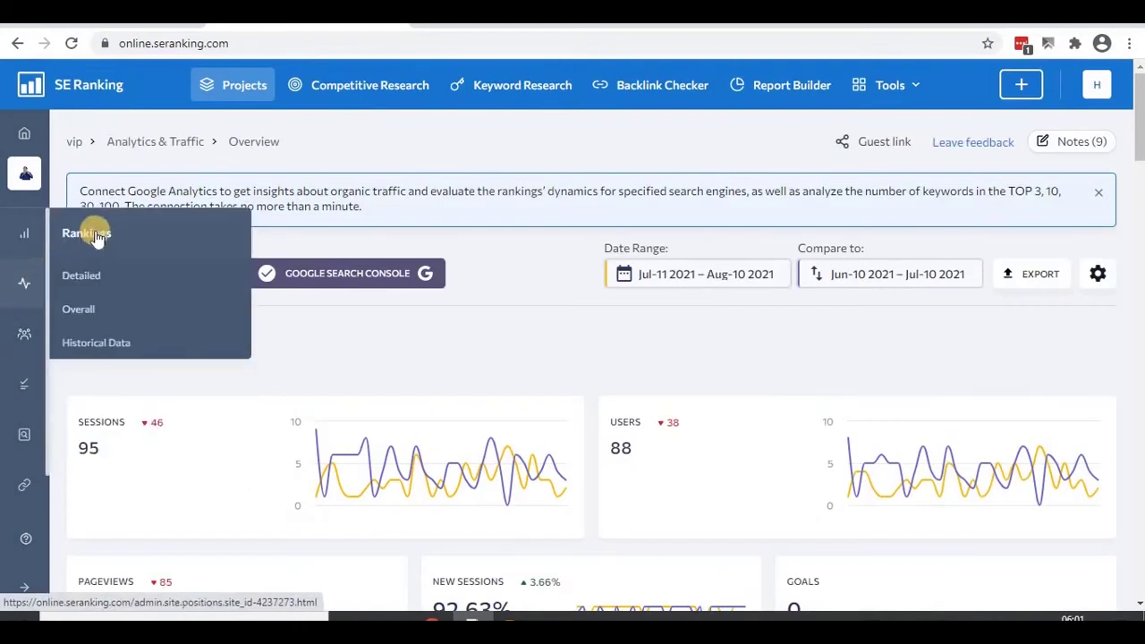
pyautogui.moveTo(22, 282)
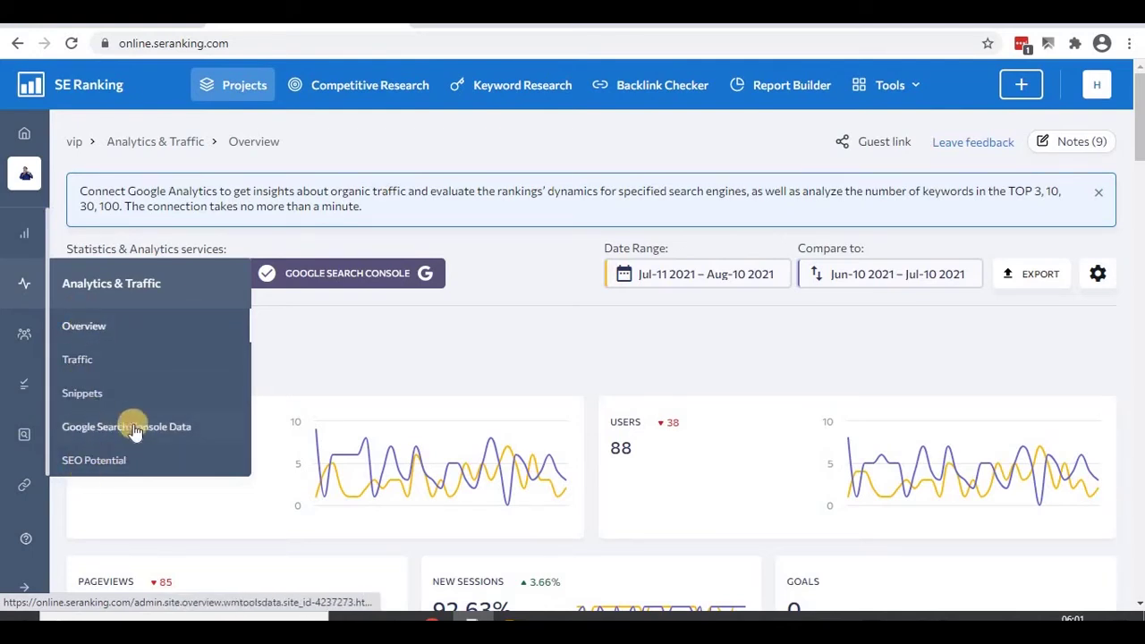
pyautogui.click(107, 427)
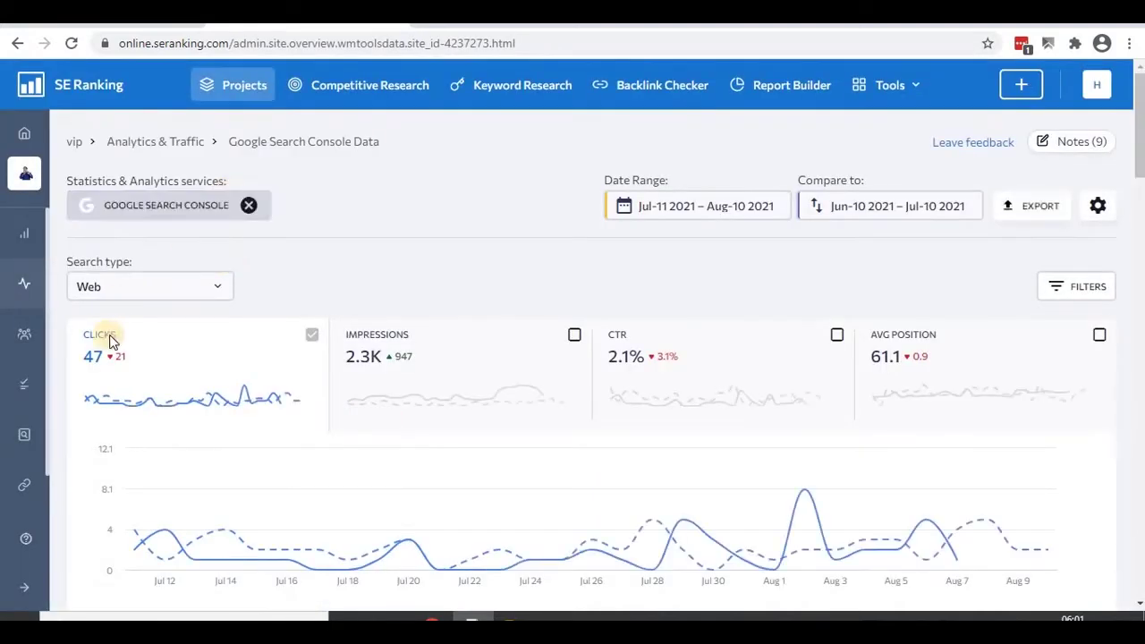
pyautogui.scroll(-2, 212, 445)
pyautogui.scroll(-3, 211, 442)
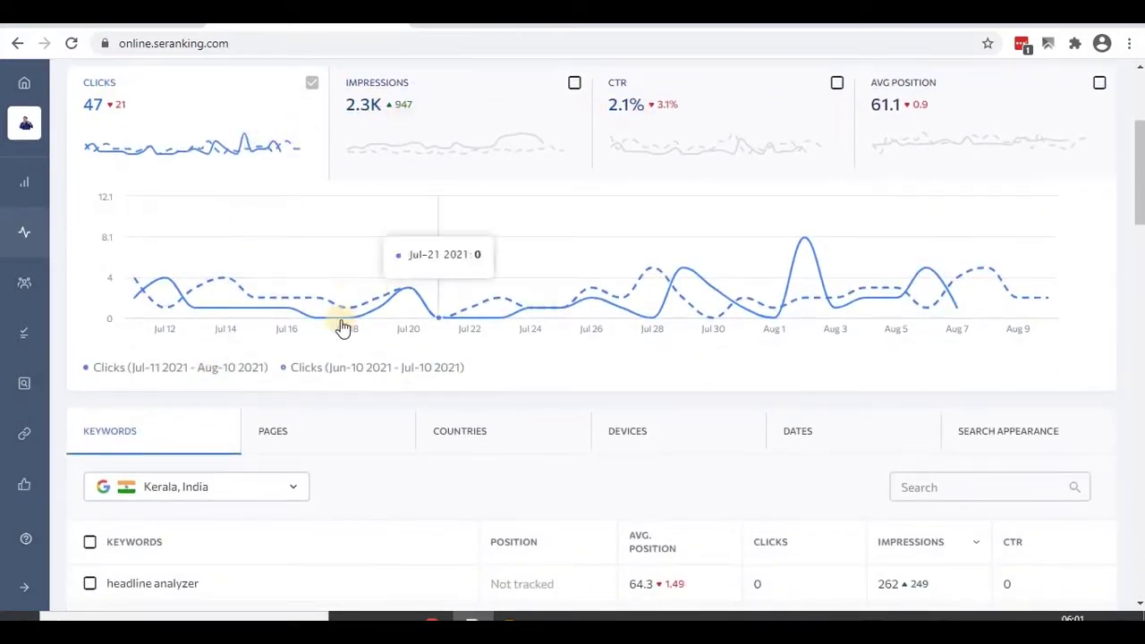
# - Review the Search Console keywords table for Kerala, India, including average position, clicks, impressions and CTR
pyautogui.scroll(-5, 349, 304)
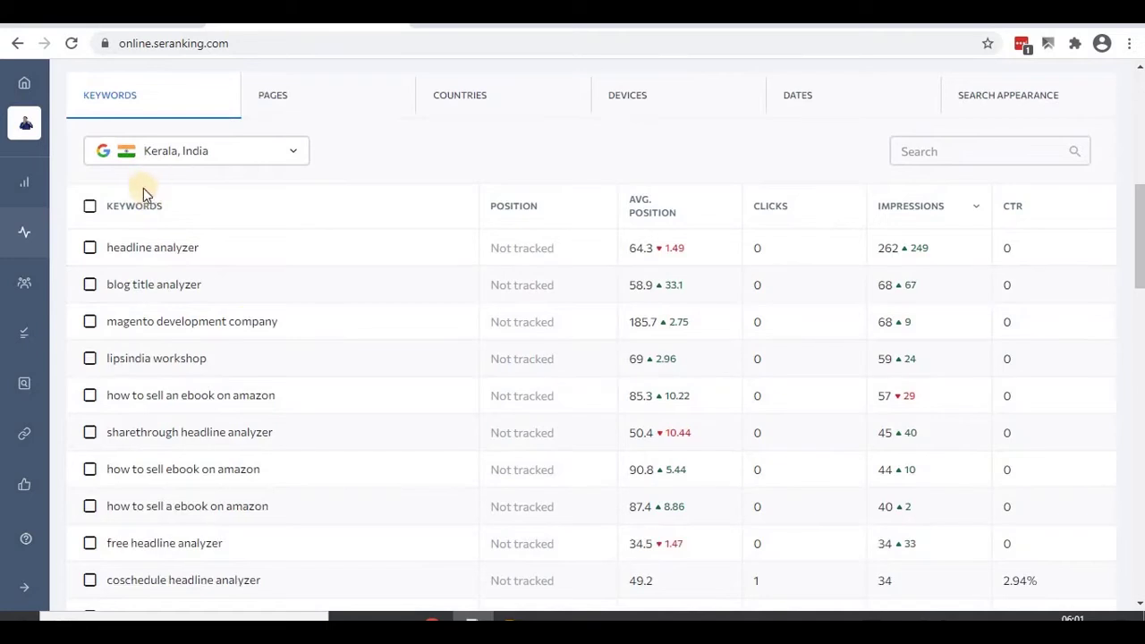
pyautogui.scroll(-1, 179, 381)
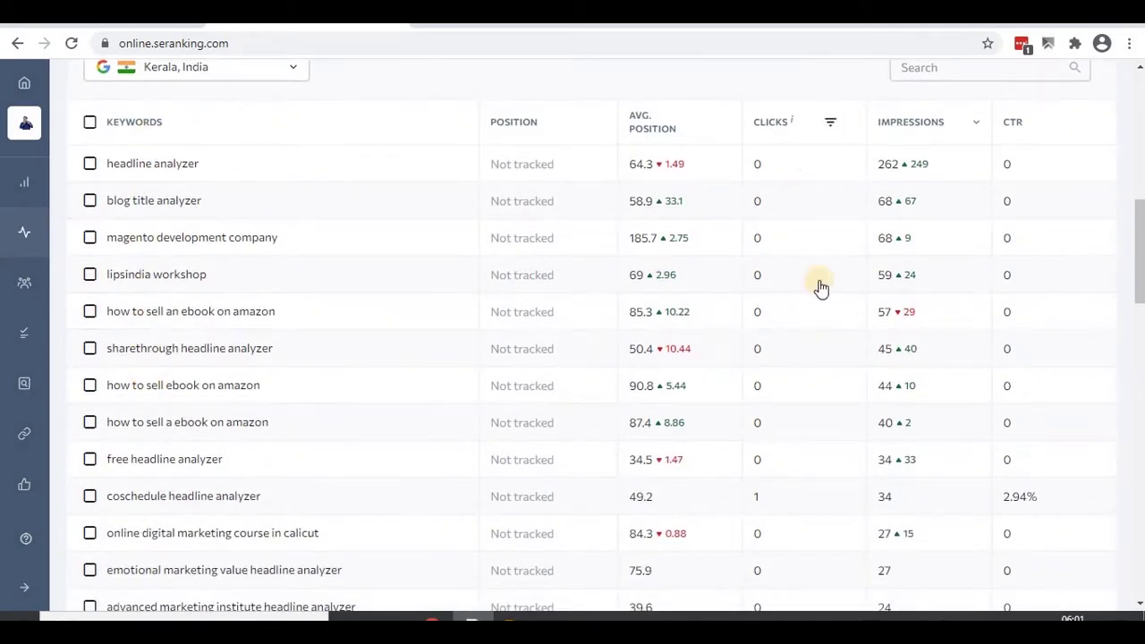
pyautogui.scroll(-3, 230, 391)
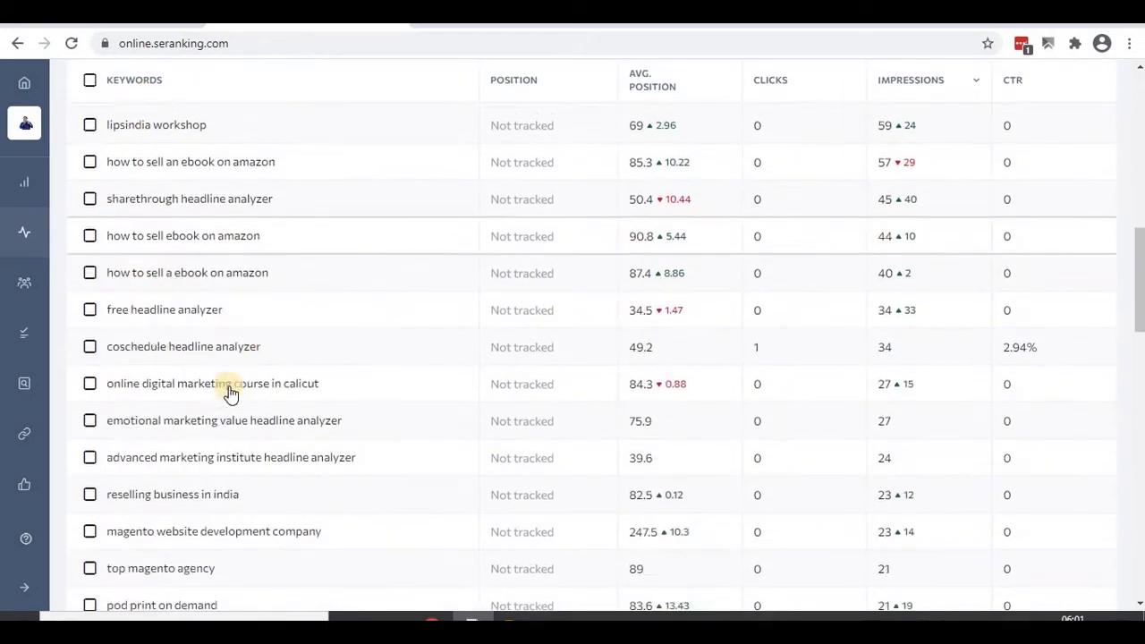
pyautogui.scroll(-8, 184, 289)
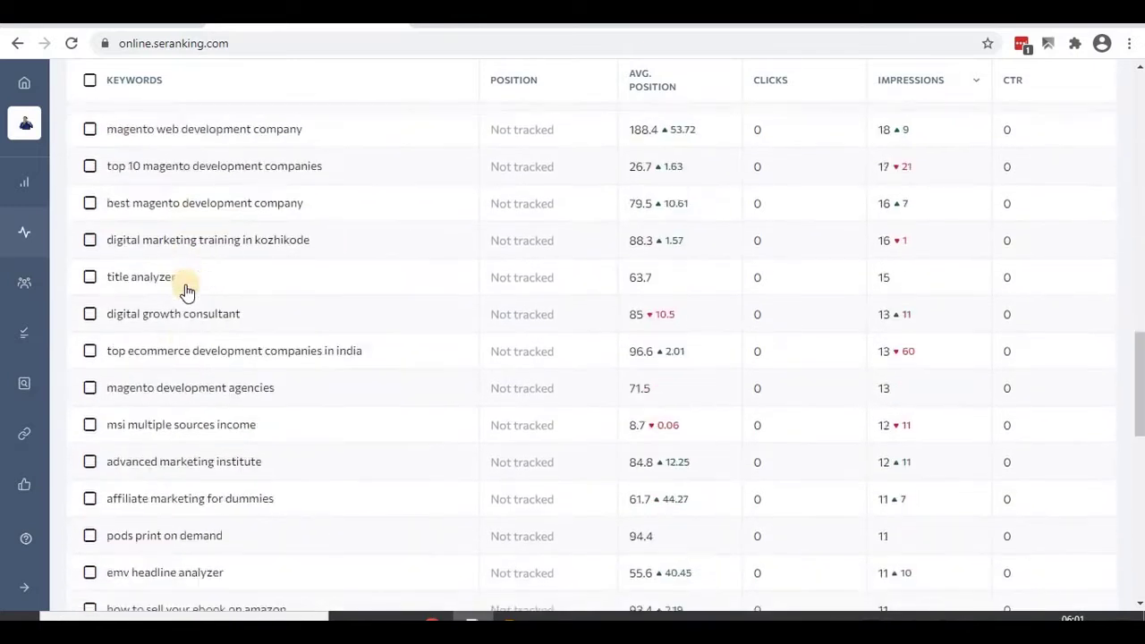
pyautogui.scroll(-6, 185, 289)
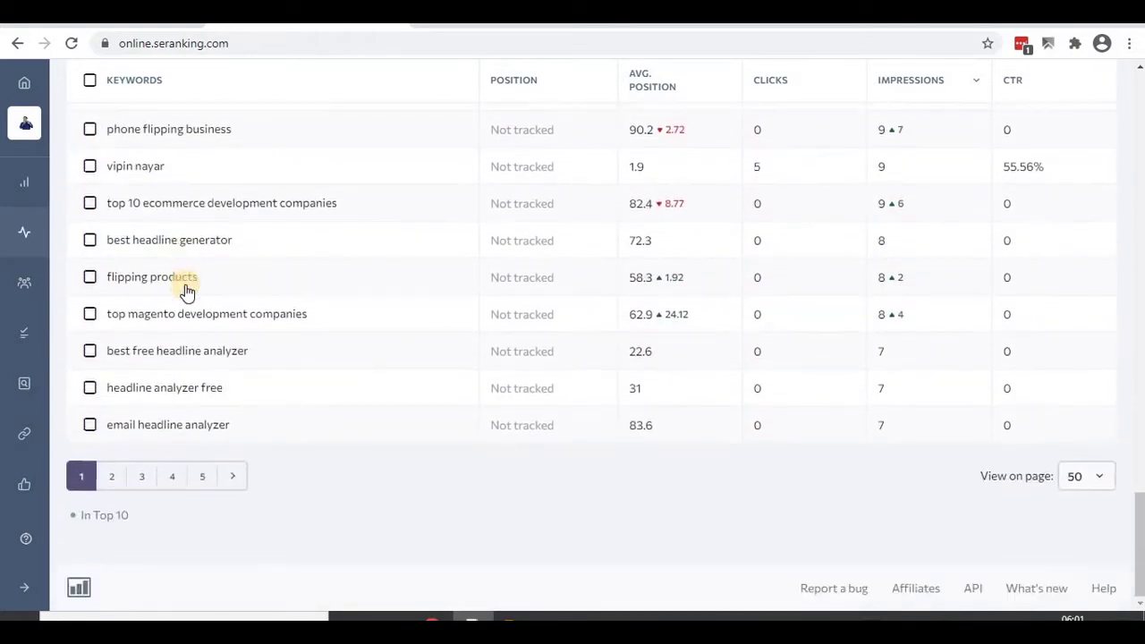
pyautogui.scroll(8, 170, 384)
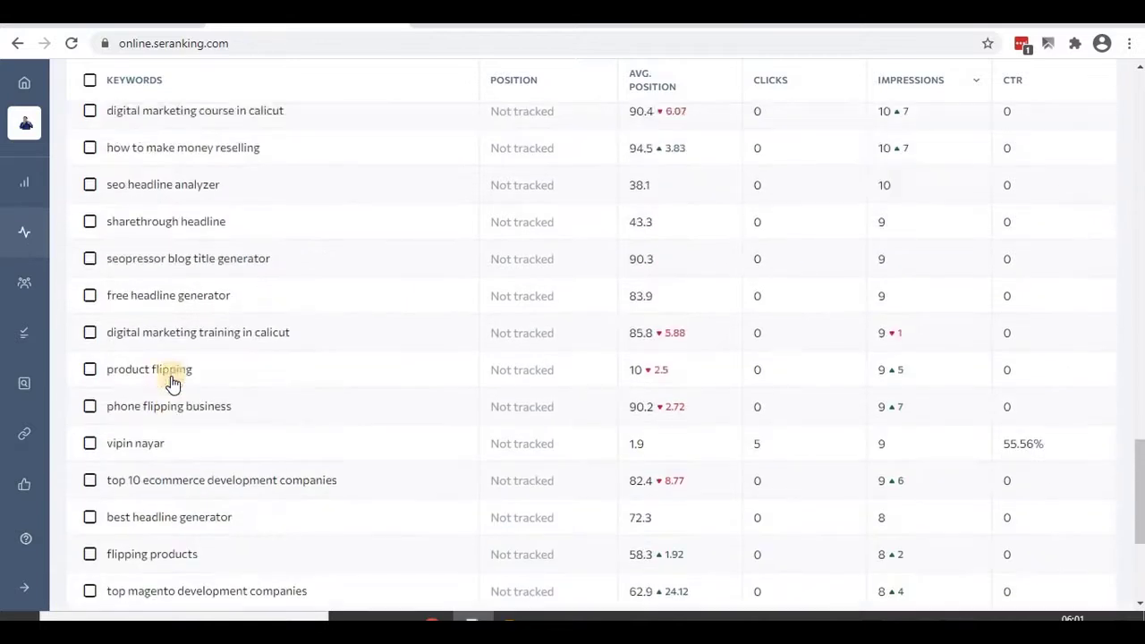
pyautogui.scroll(13, 171, 384)
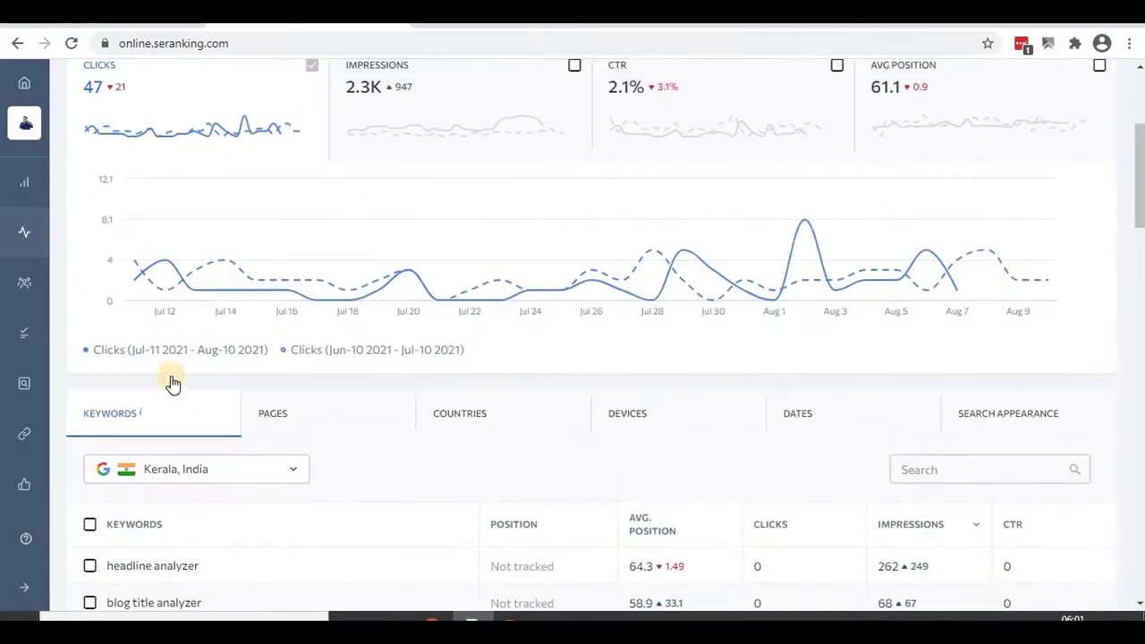
pyautogui.scroll(3, 171, 375)
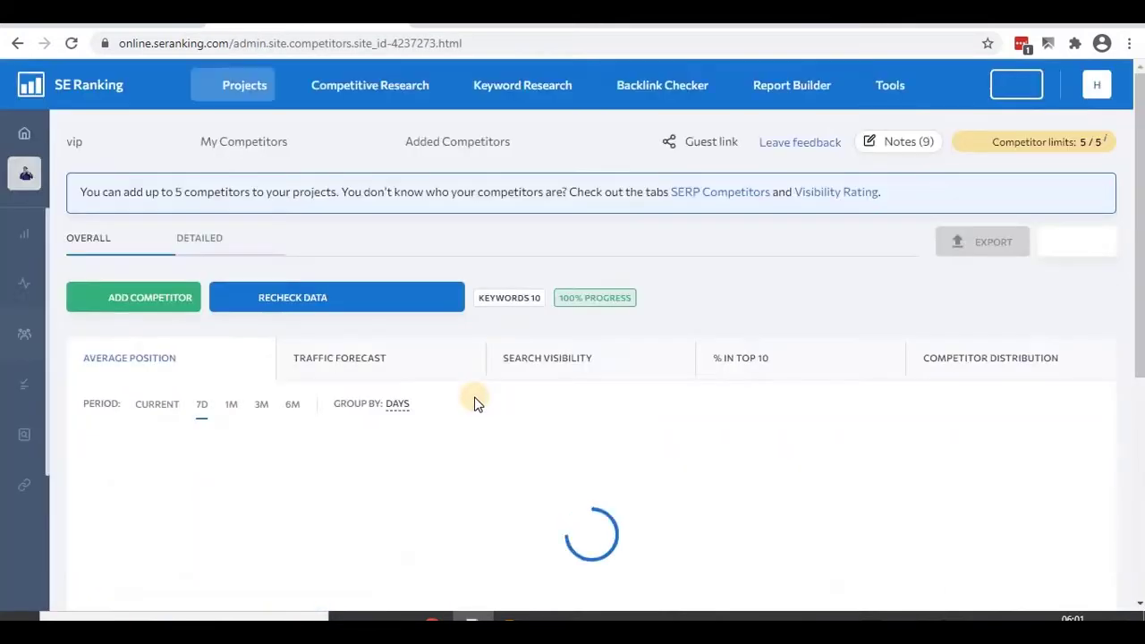
# - Examine the added competitors' average position chart and the comparison table for each search engine
pyautogui.scroll(-4, 474, 404)
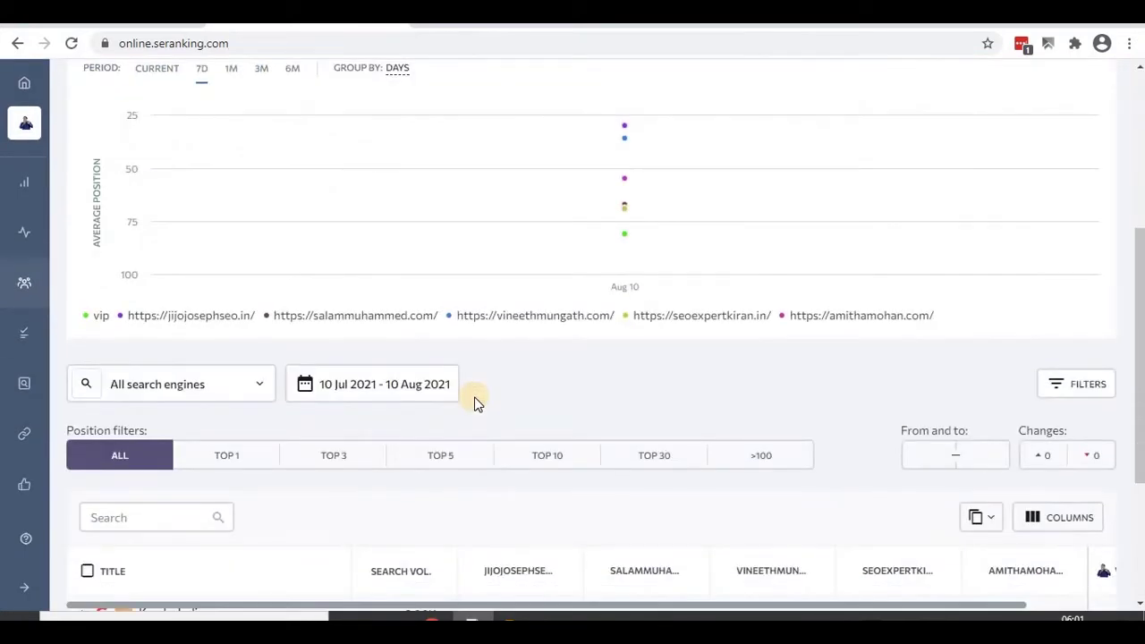
pyautogui.moveTo(635, 166)
pyautogui.moveTo(632, 119)
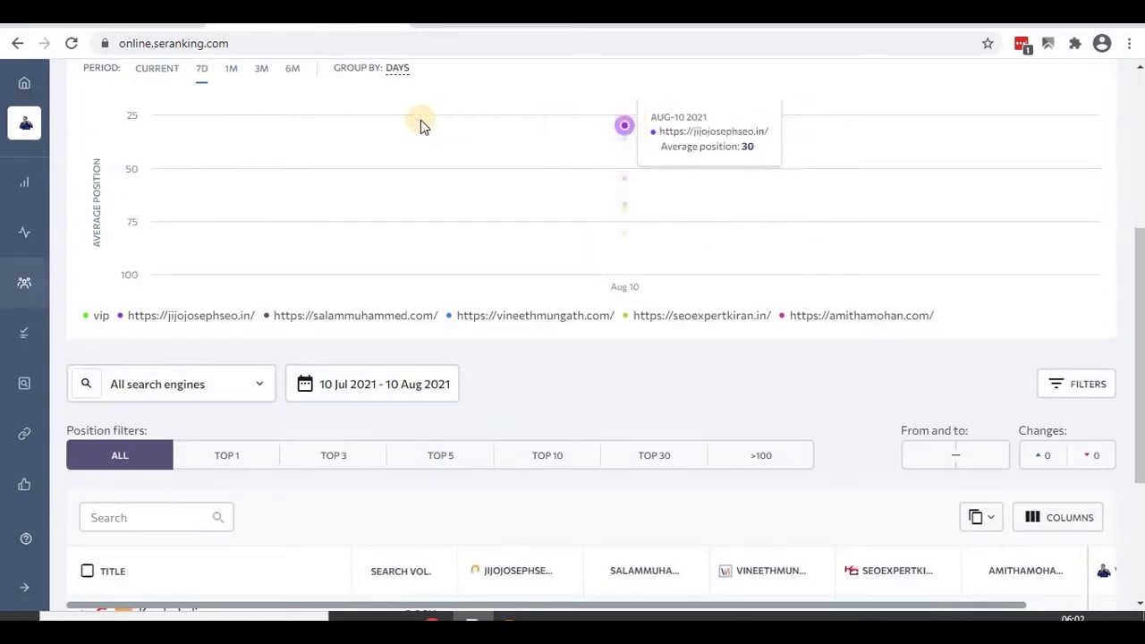
pyautogui.scroll(-3, 212, 499)
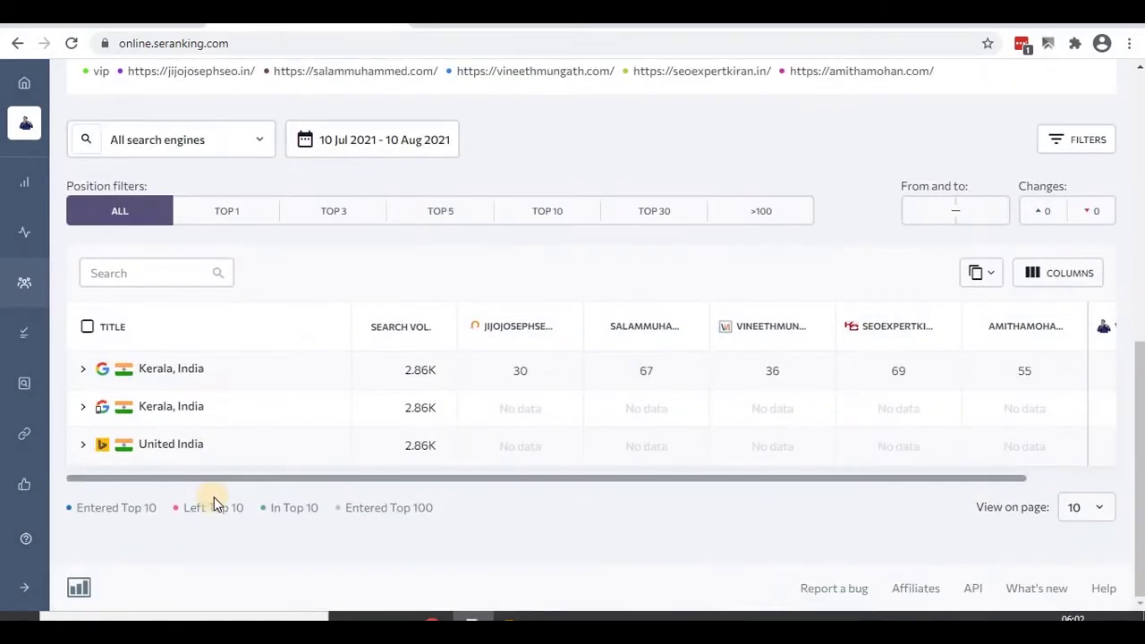
# - Open the first competitor's Google rankings for Kerala, India and review its keyword positions against the vip project
pyautogui.click(522, 374)
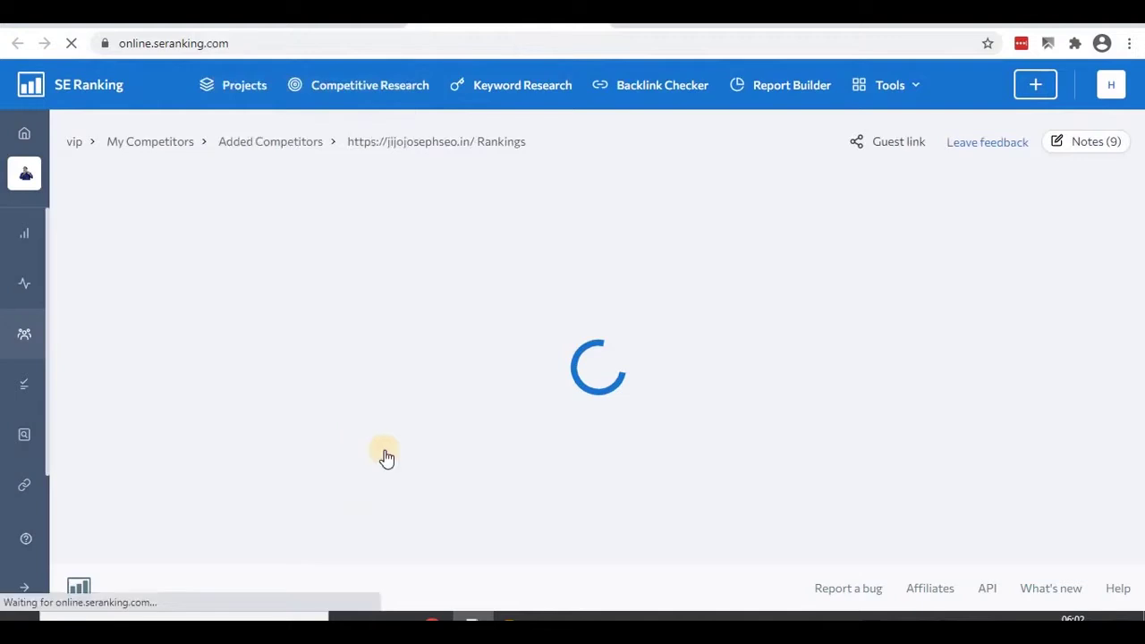
pyautogui.scroll(-4, 382, 454)
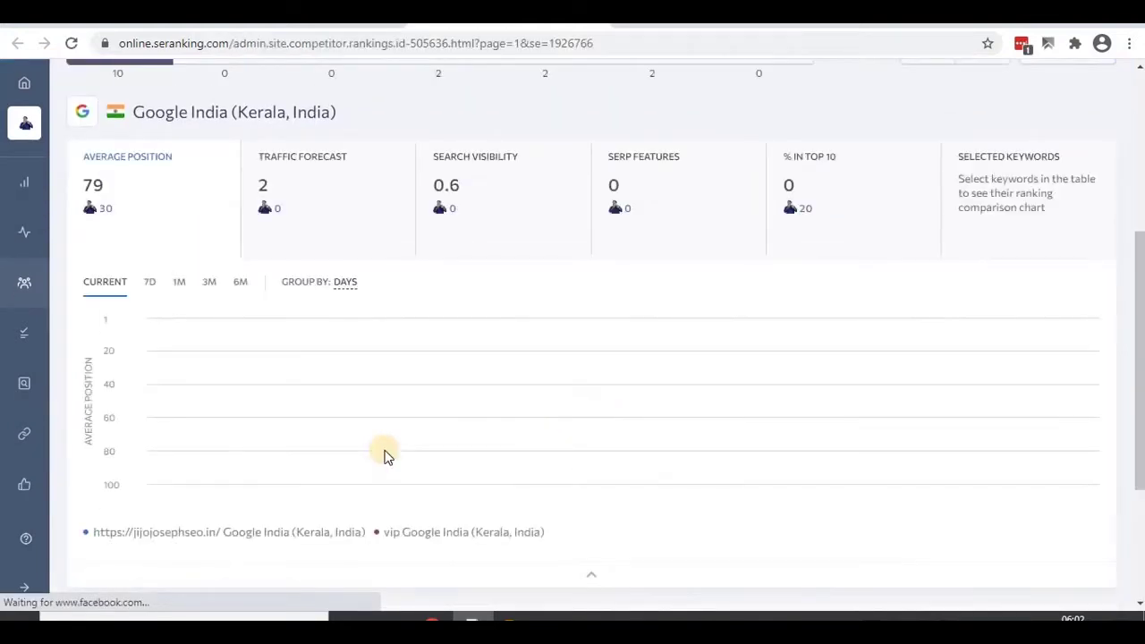
pyautogui.scroll(-5, 383, 454)
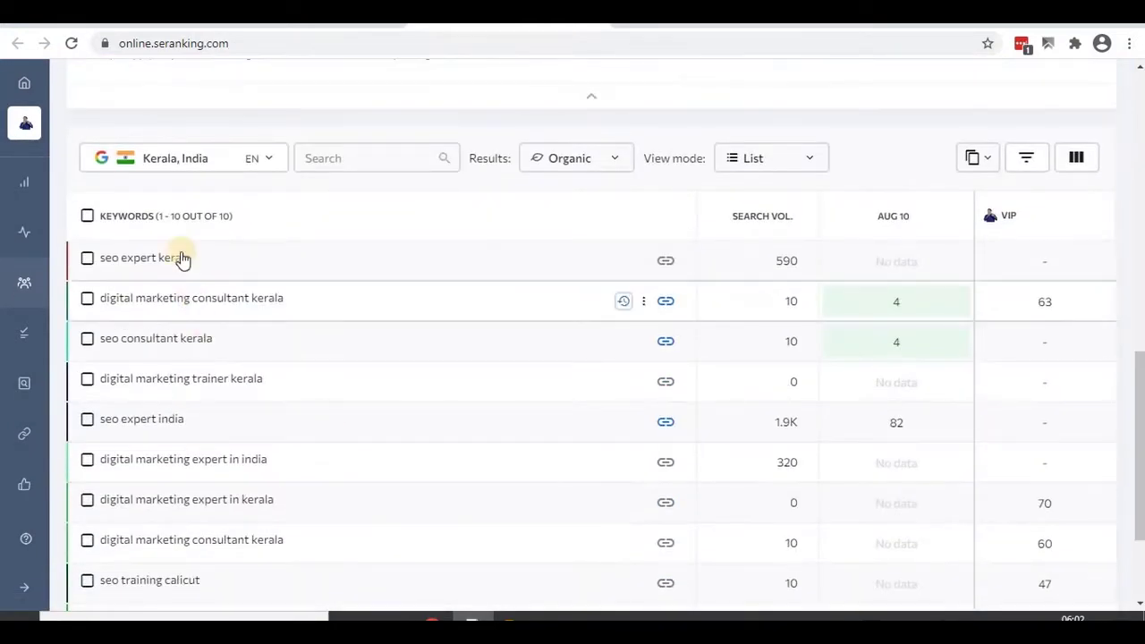
pyautogui.scroll(-2, 173, 404)
pyautogui.scroll(2, 174, 391)
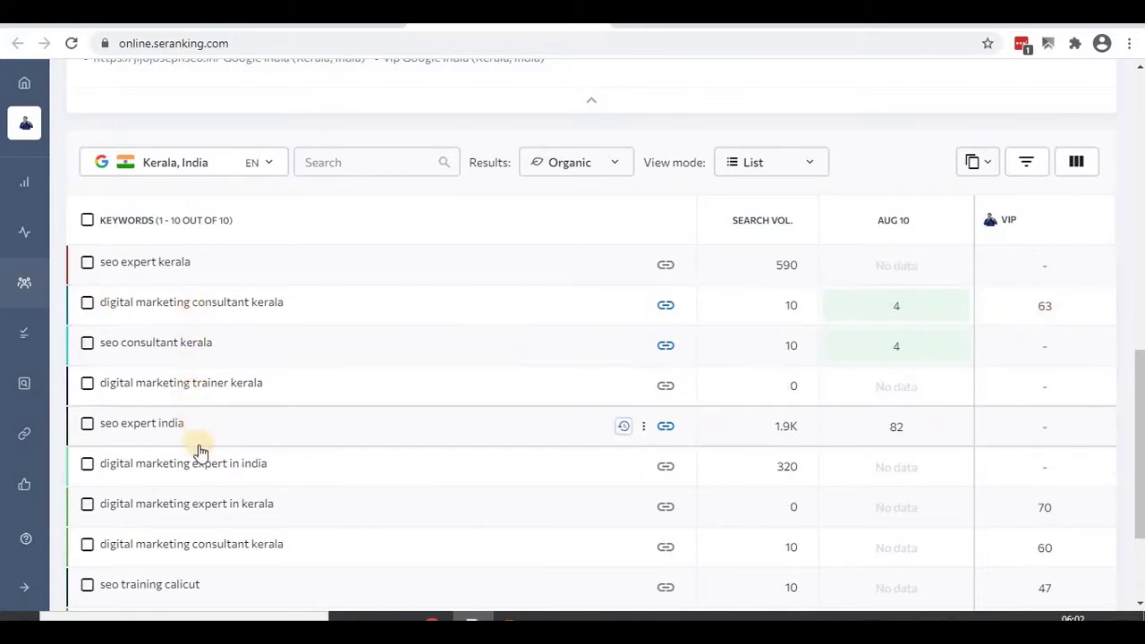
pyautogui.scroll(-2, 200, 447)
pyautogui.scroll(3, 199, 452)
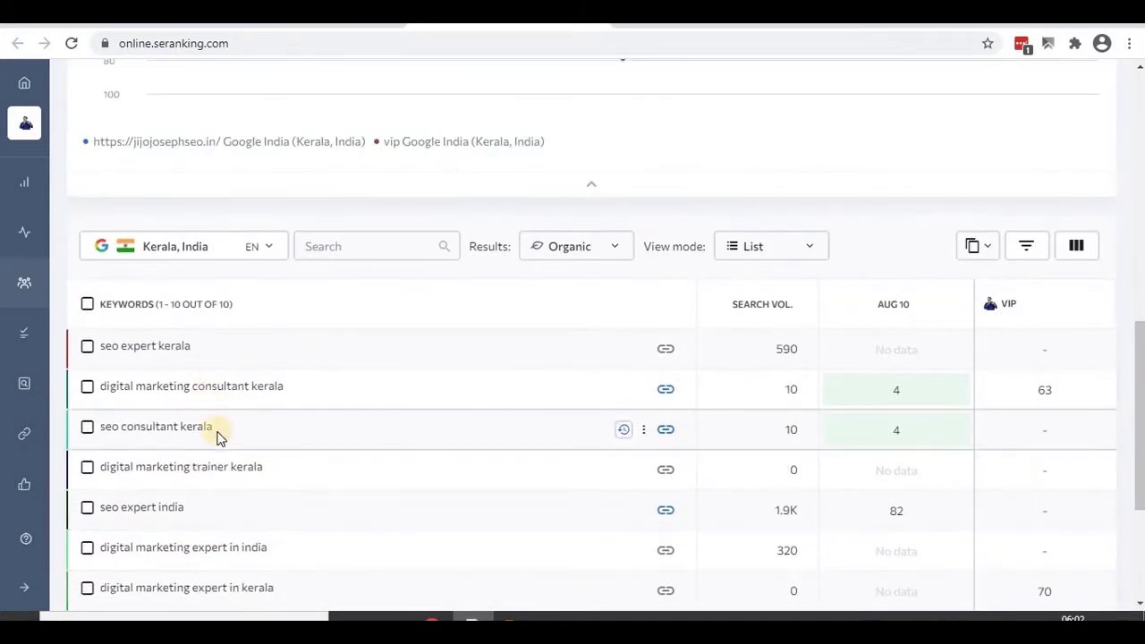
# - Compare the competitor's average position chart and summary metrics with those of the vip project
pyautogui.scroll(8, 211, 433)
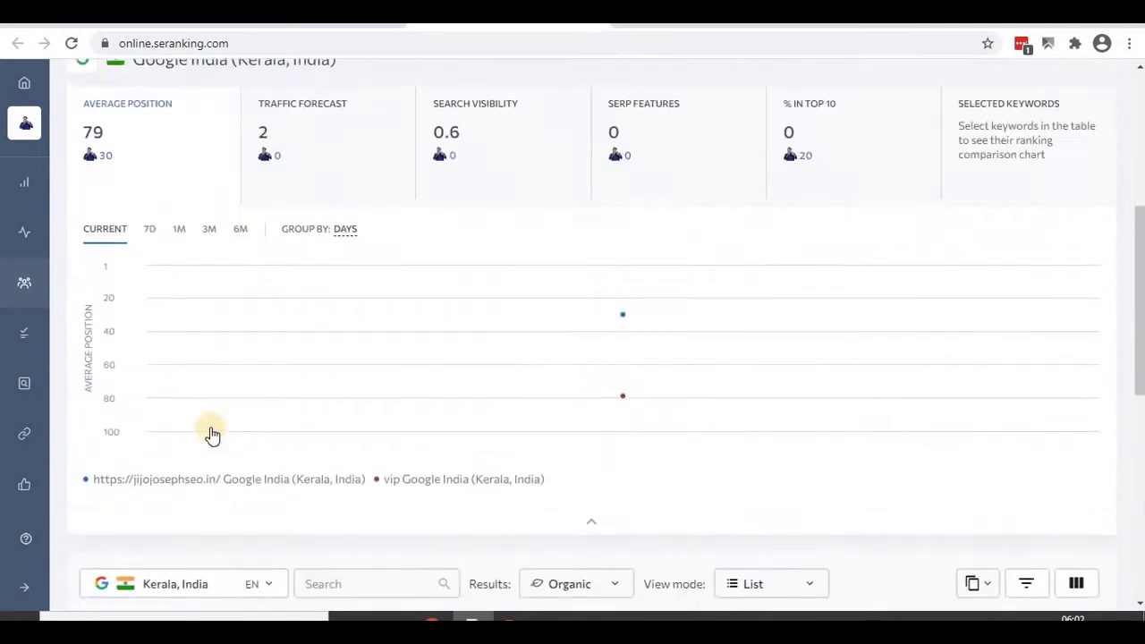
pyautogui.scroll(-4, 304, 499)
pyautogui.scroll(-4, 304, 499)
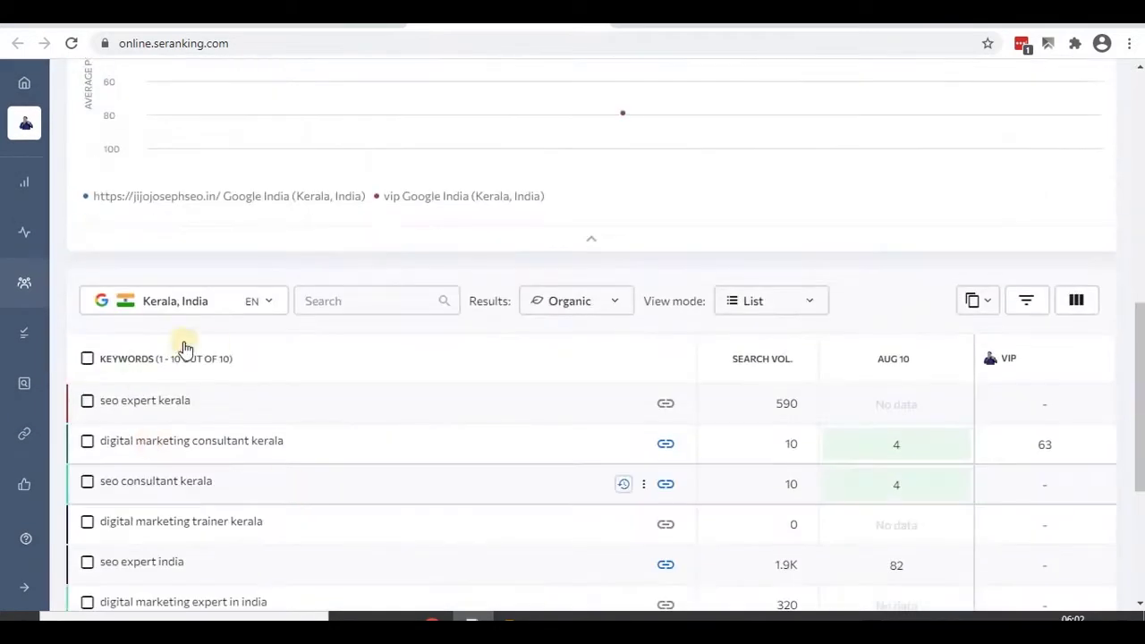
pyautogui.scroll(5, 268, 288)
# - Open the Marketing Plan's To-Do List and go to the Step 1 tasks on semantic core and keyword research
pyautogui.moveTo(21, 291)
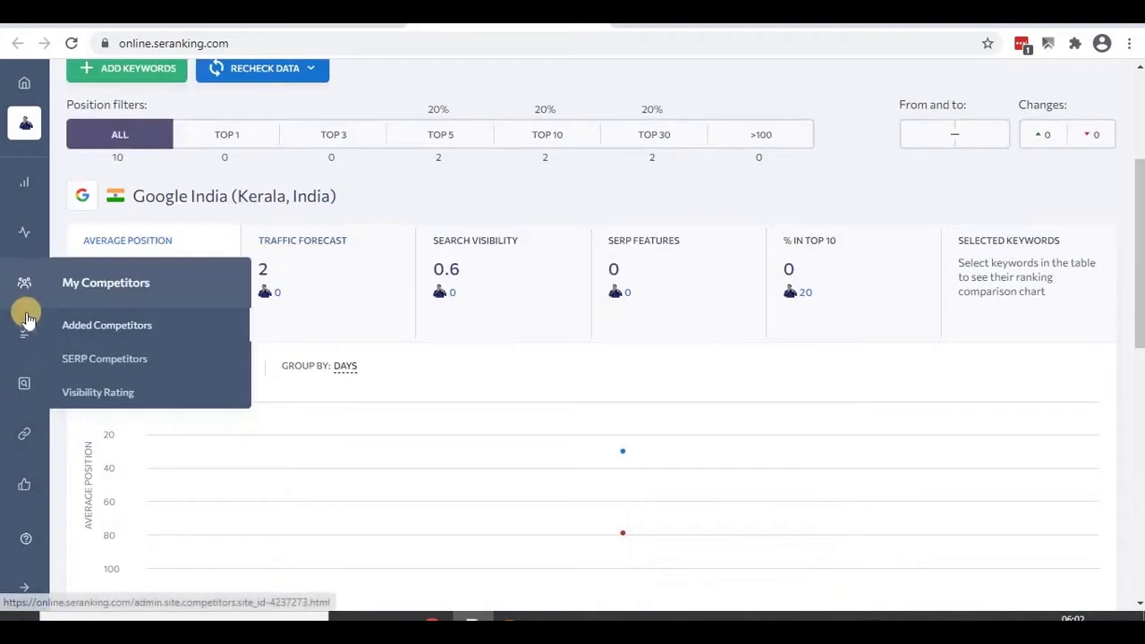
pyautogui.moveTo(20, 332)
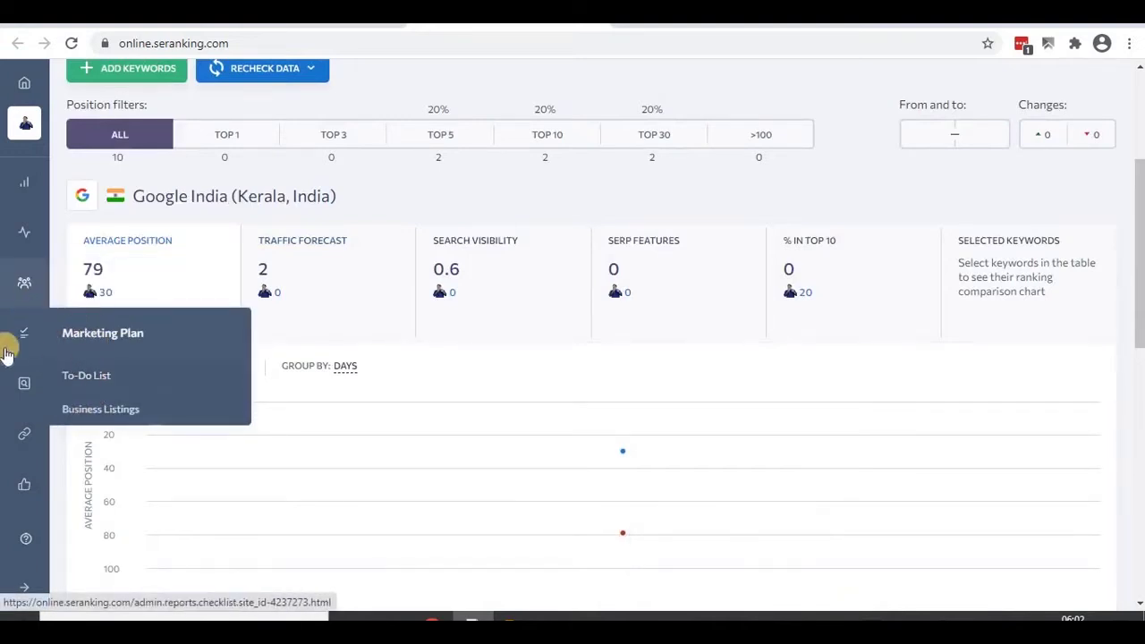
pyautogui.click(85, 378)
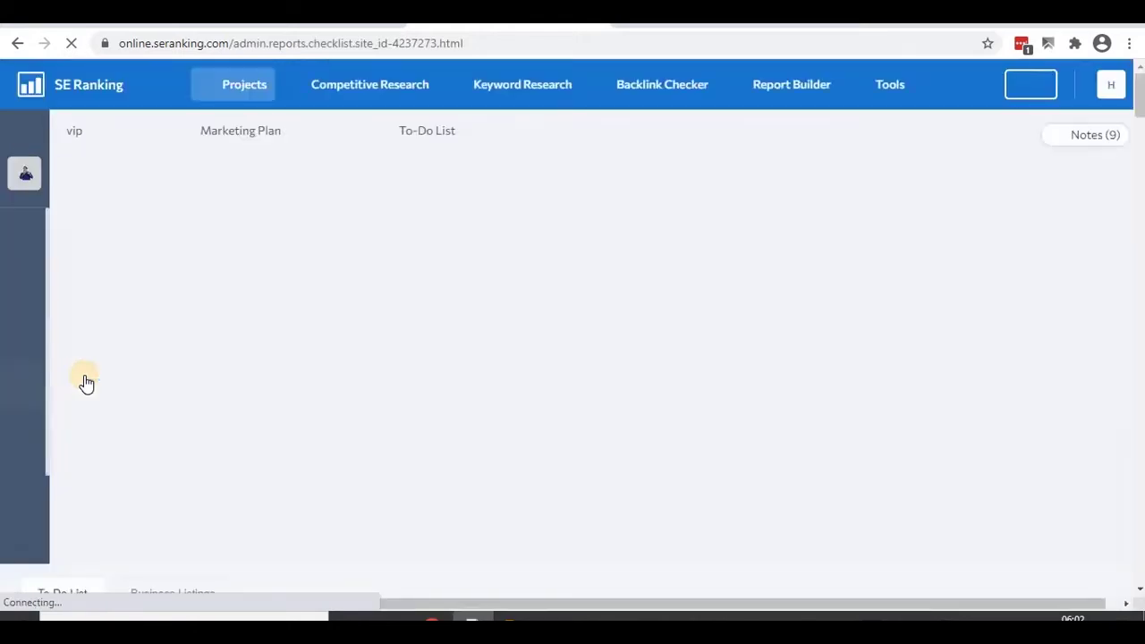
pyautogui.scroll(-3, 148, 358)
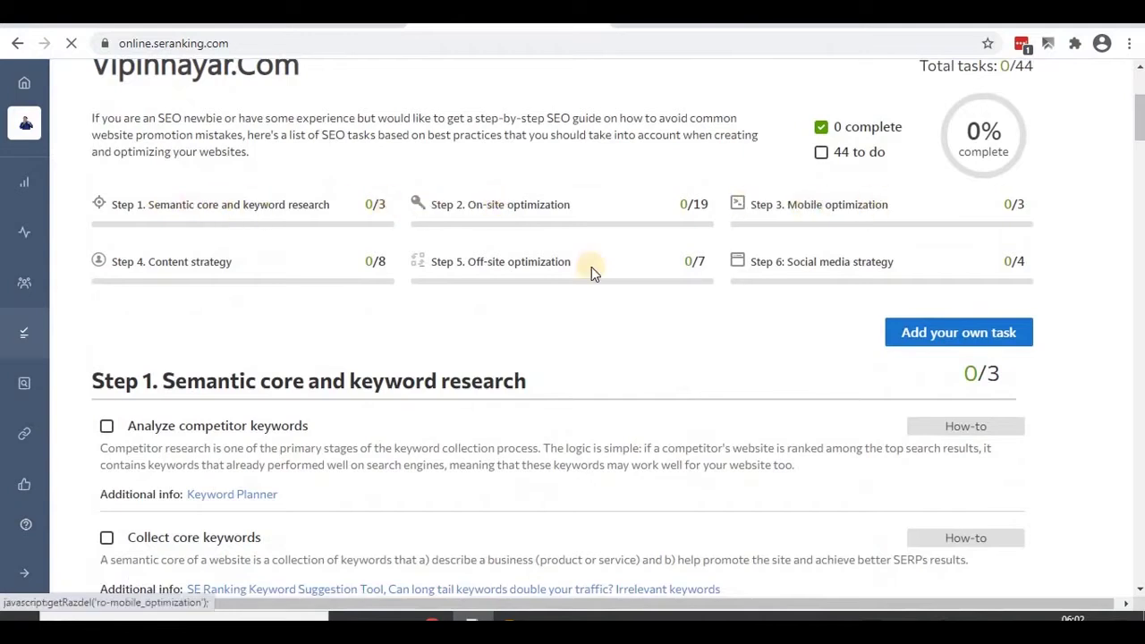
pyautogui.click(188, 206)
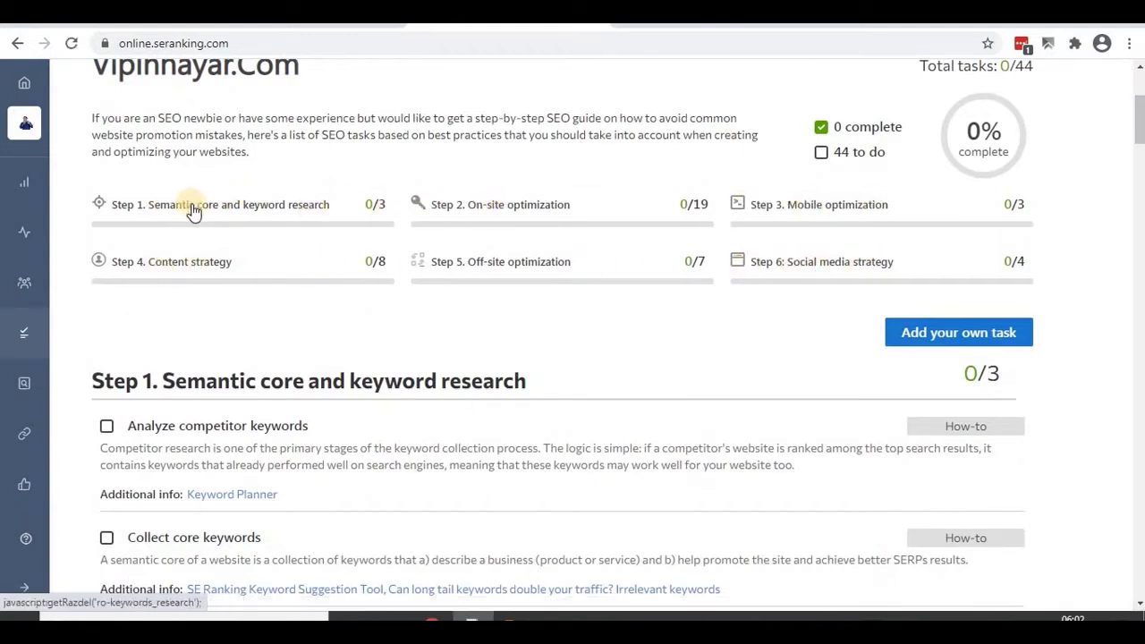
pyautogui.moveTo(167, 126); pyautogui.dragTo(635, 131)
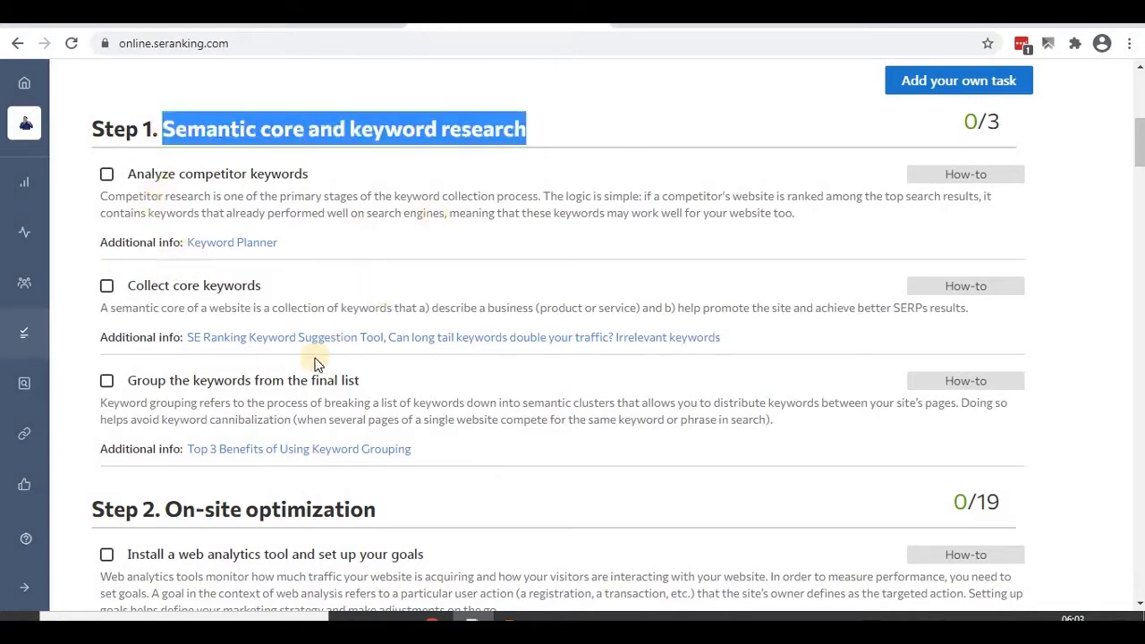
# - Look through the remaining to-do tasks from on-site optimization to social media strategy
pyautogui.scroll(-15, 265, 399)
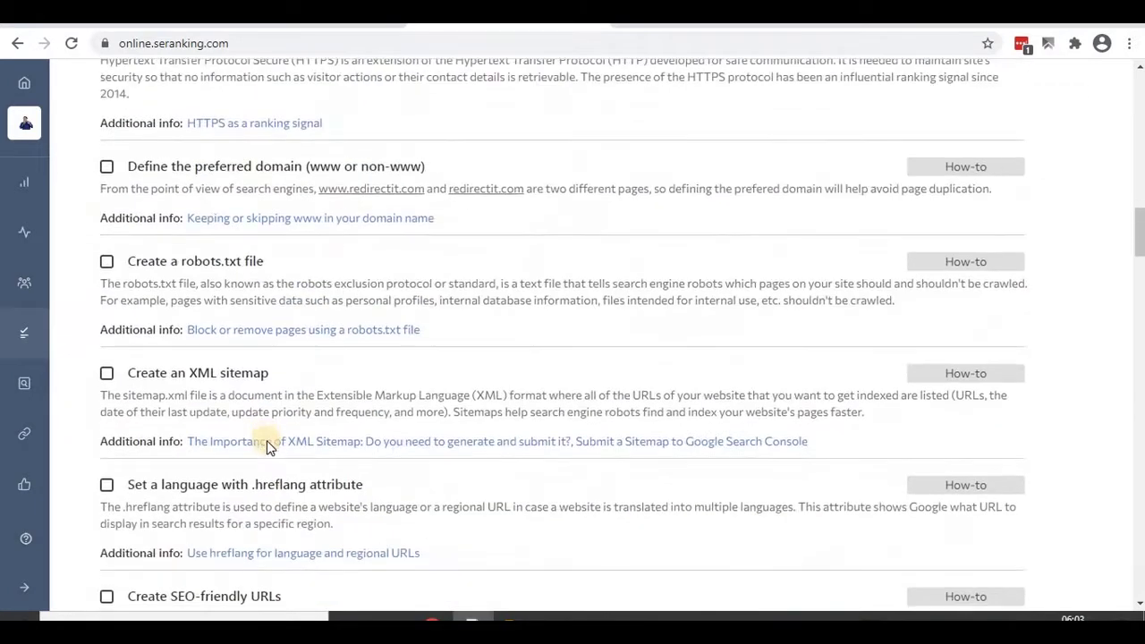
pyautogui.scroll(-20, 269, 448)
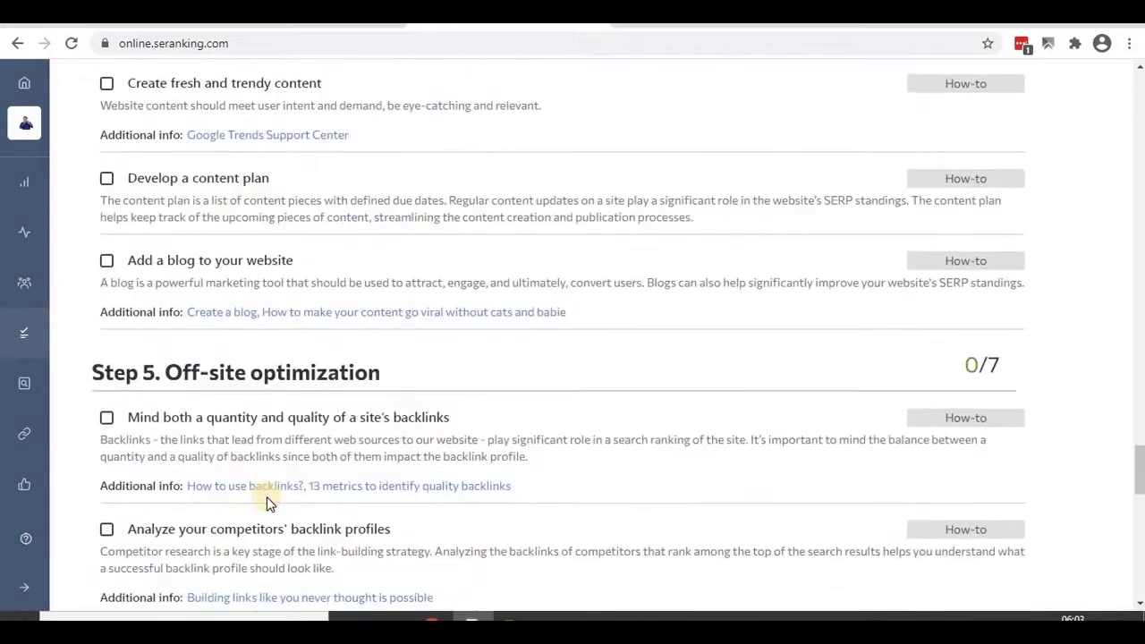
pyautogui.scroll(-10, 266, 500)
# - Open the Marketing Plan's Business Listings and review the suggested directories and catalogues down to the end
pyautogui.moveTo(55, 340)
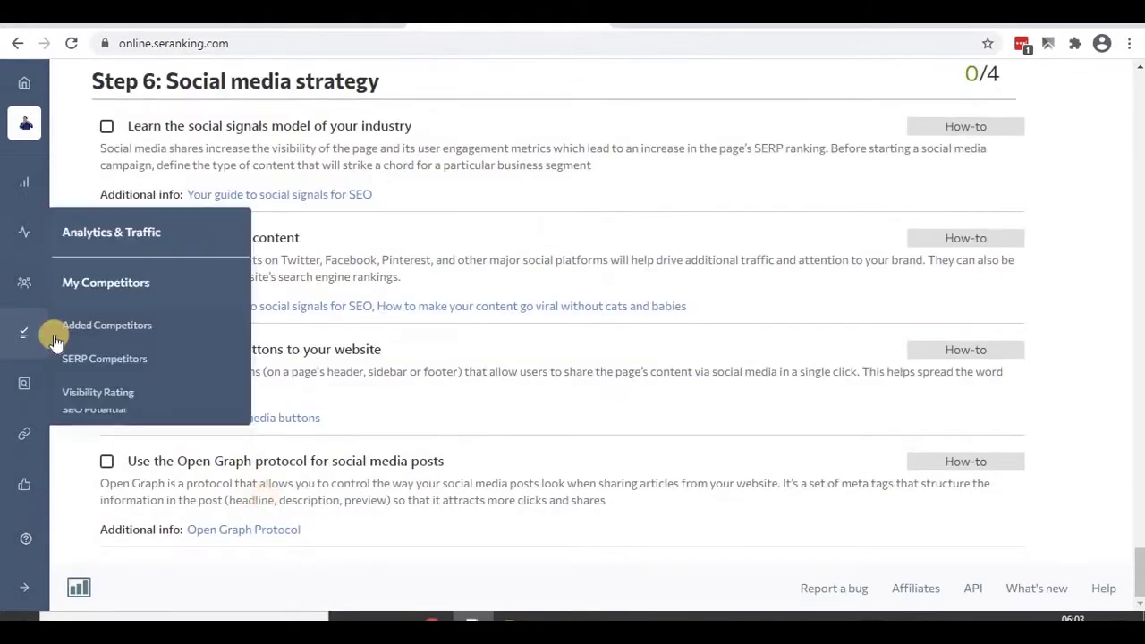
pyautogui.click(90, 408)
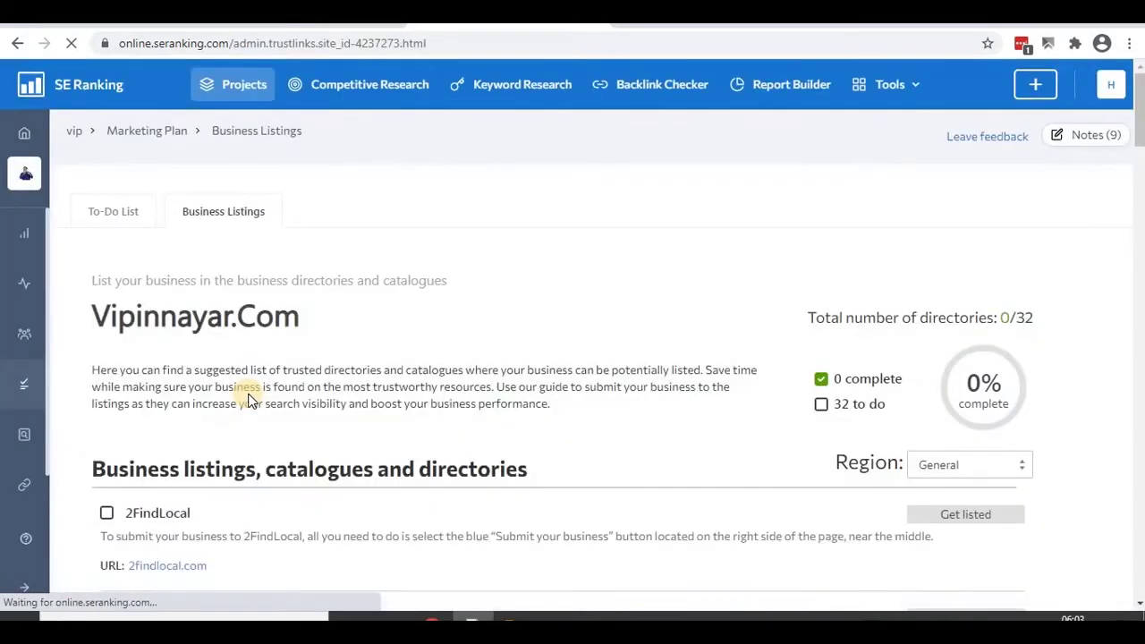
pyautogui.scroll(-2, 259, 407)
pyautogui.scroll(-2, 263, 407)
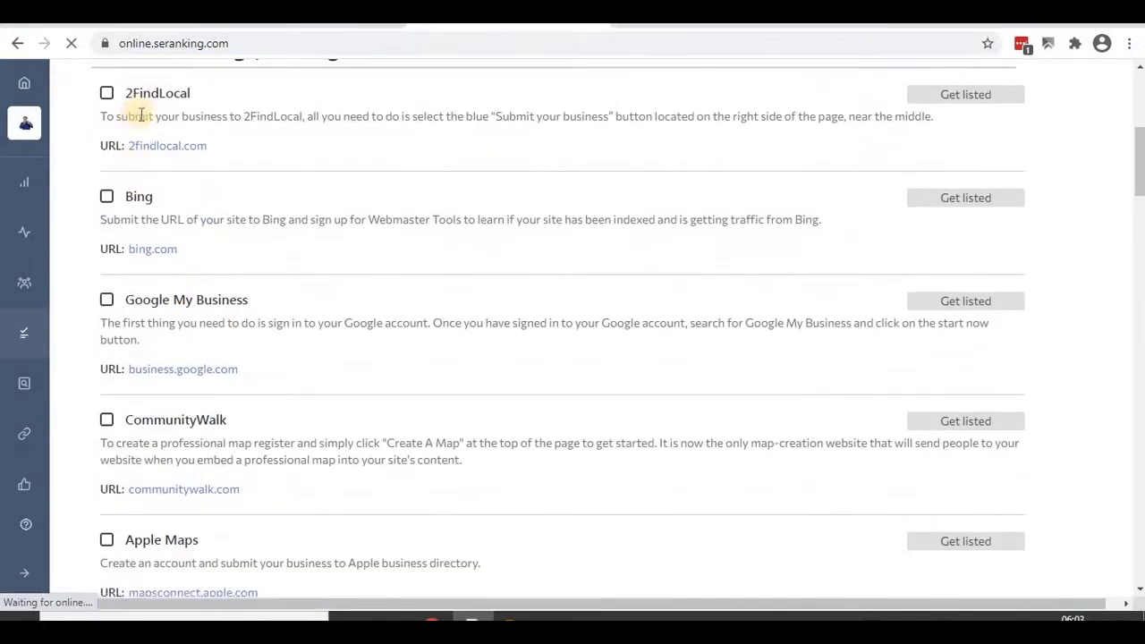
pyautogui.scroll(-20, 175, 448)
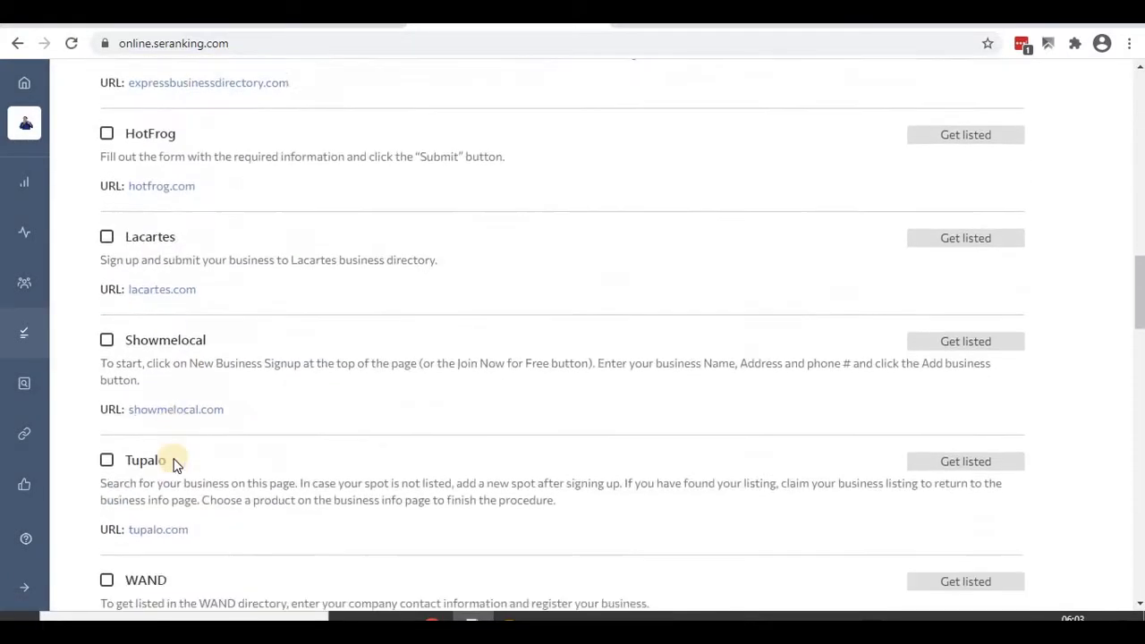
pyautogui.scroll(-7, 167, 484)
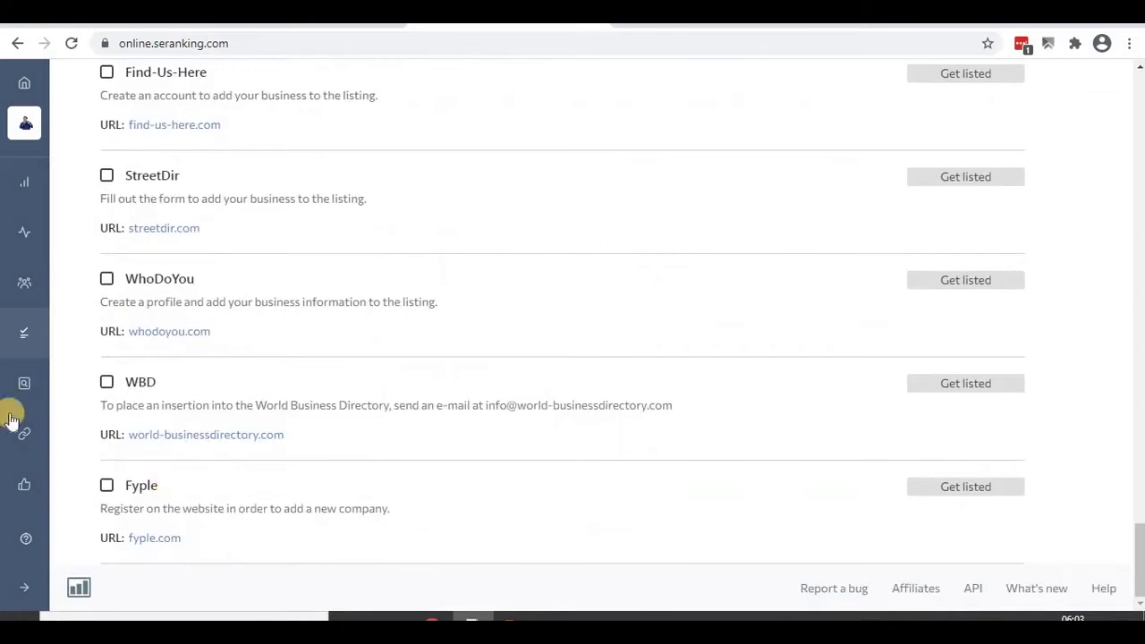
# - Open the Website Audit overview and examine the pages crawled, health score, Core Web Vitals and URLs found
pyautogui.moveTo(22, 389)
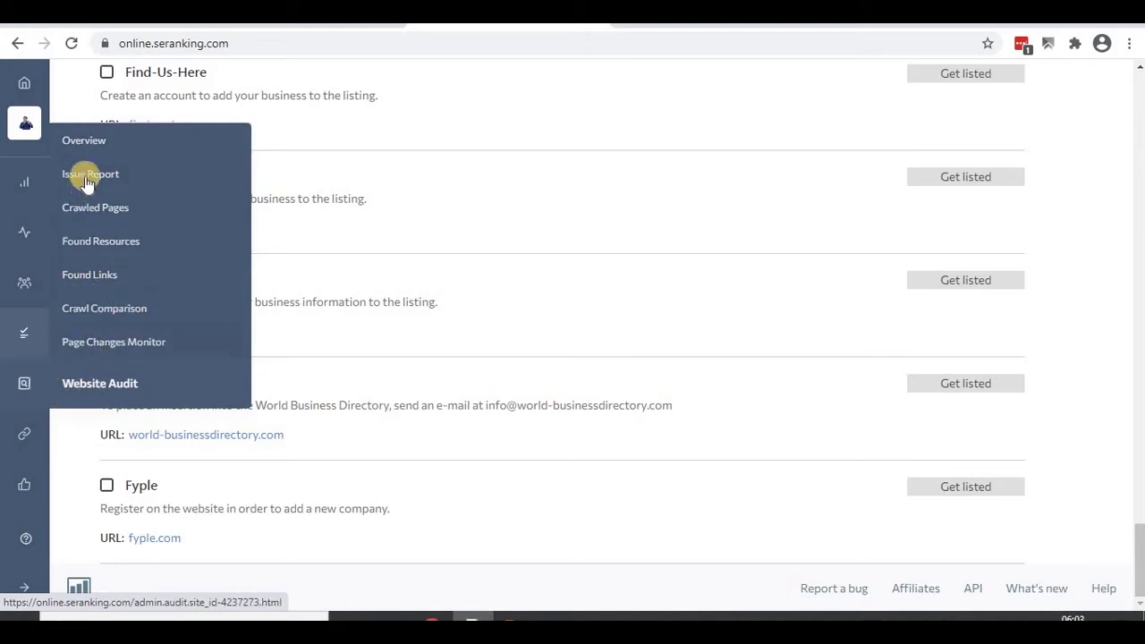
pyautogui.click(86, 141)
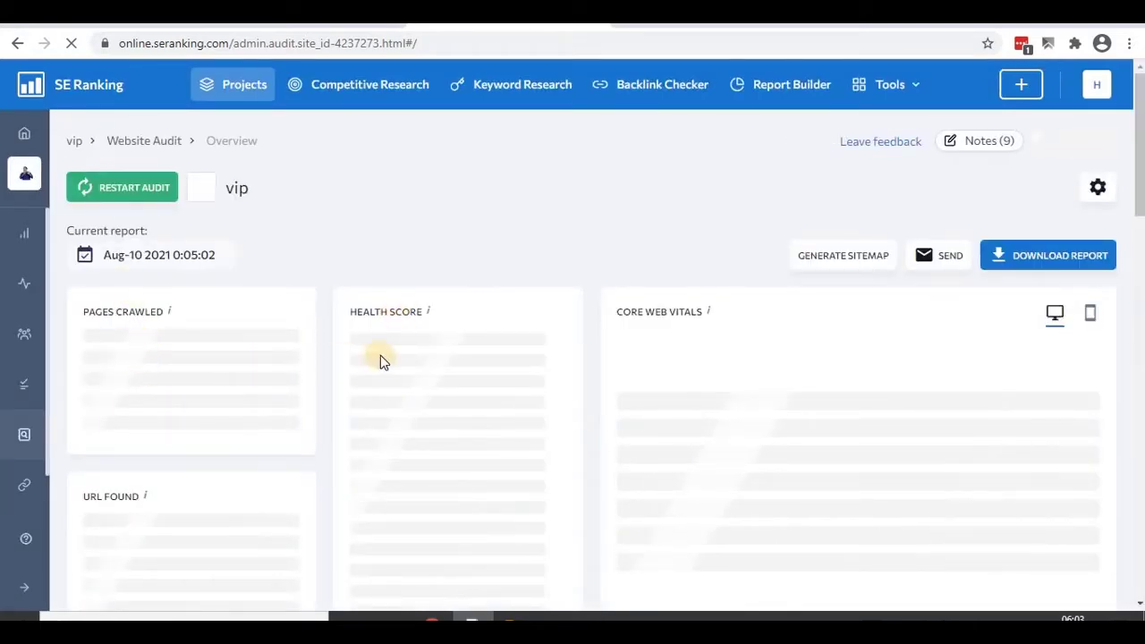
pyautogui.scroll(-1, 295, 395)
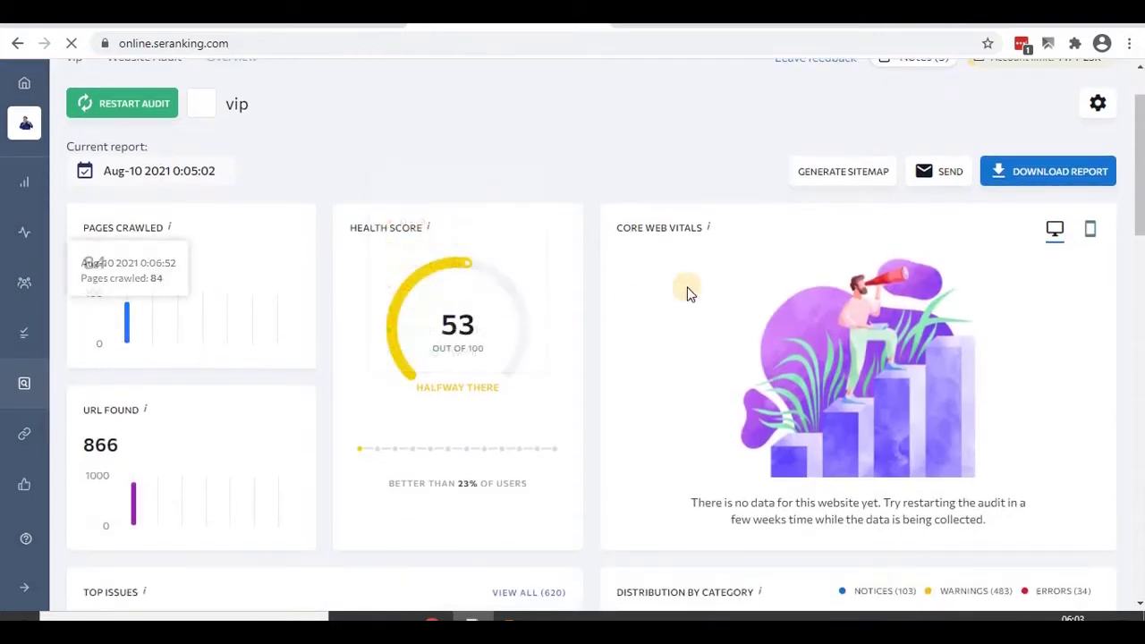
pyautogui.scroll(-2, 141, 328)
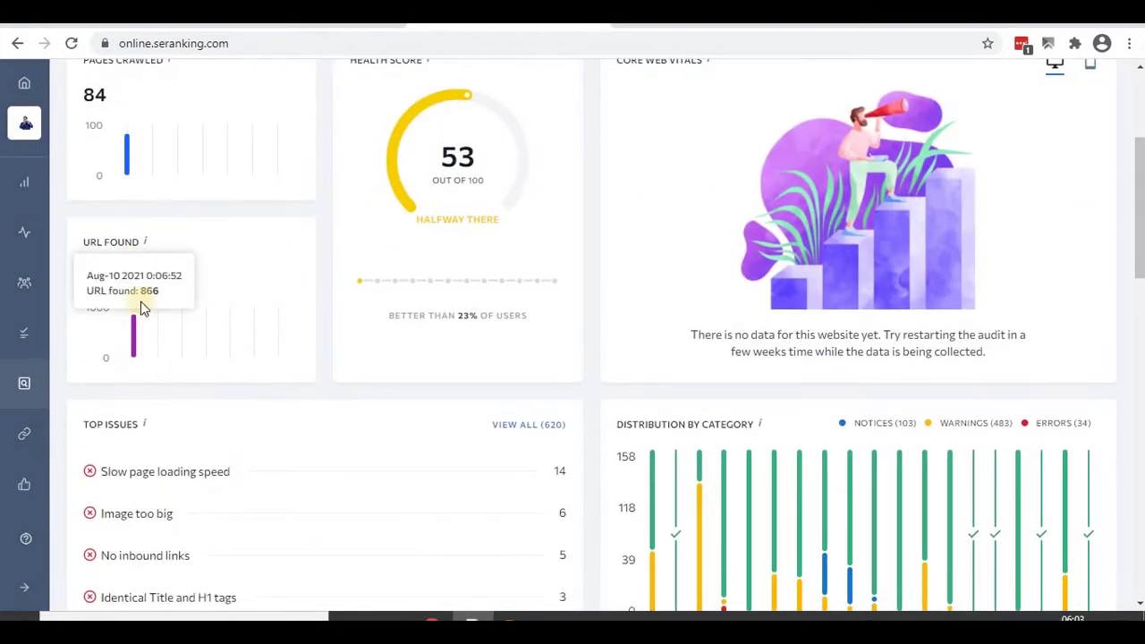
# - Review the rest of the audit overview, from top issues and domain metrics through page indexation and status codes to link attributes and meta robots tags
pyautogui.scroll(-2, 241, 362)
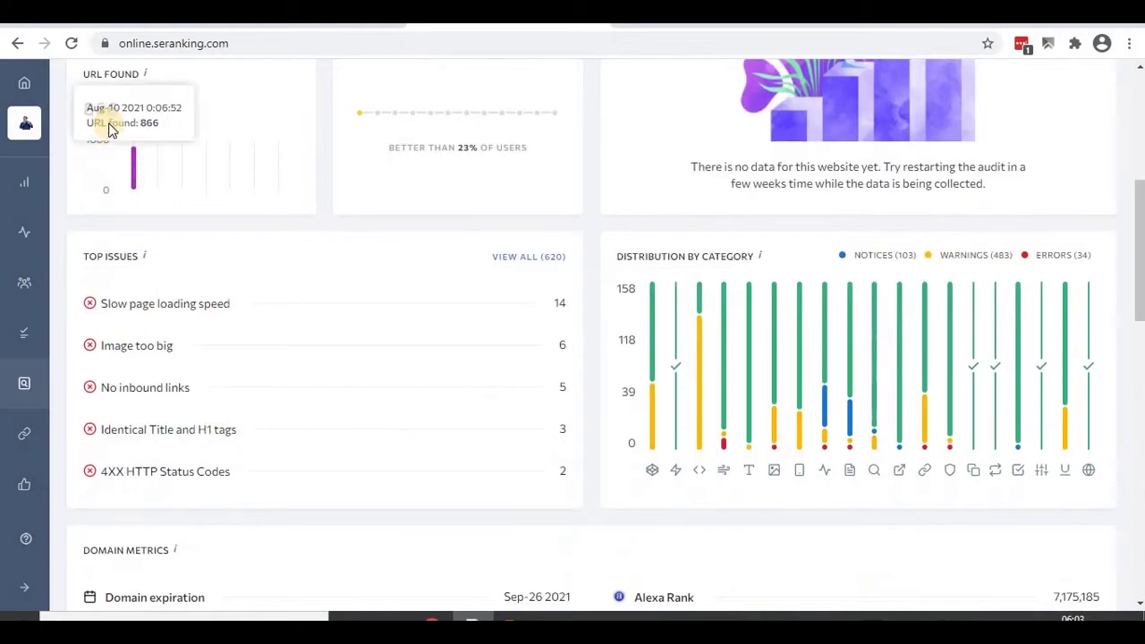
pyautogui.scroll(-2, 217, 396)
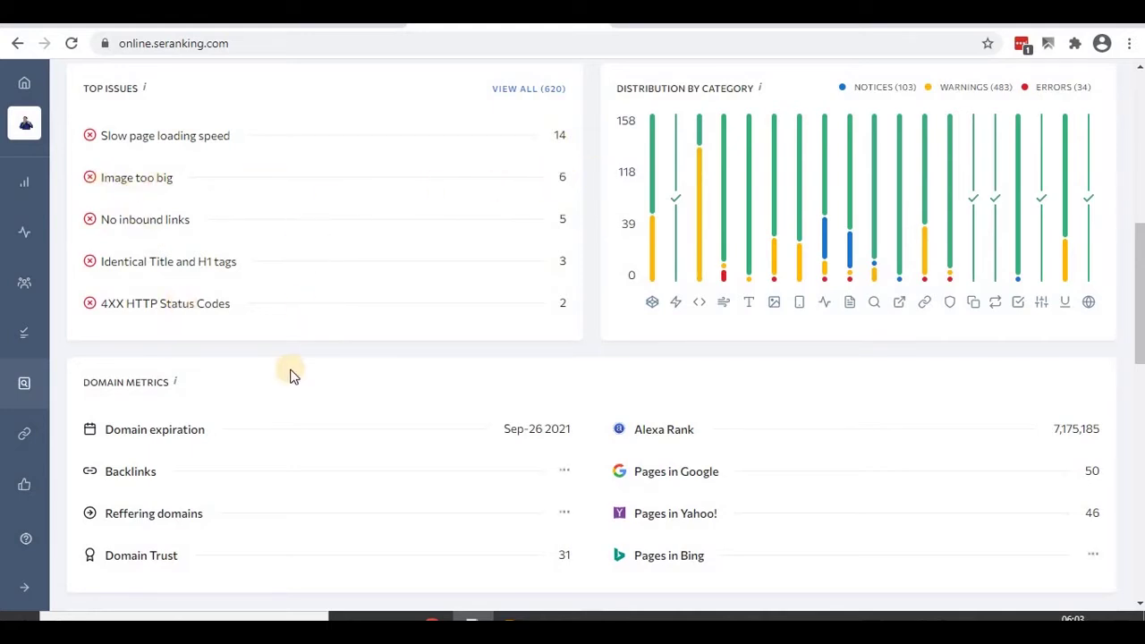
pyautogui.scroll(-2, 278, 376)
pyautogui.scroll(-3, 355, 443)
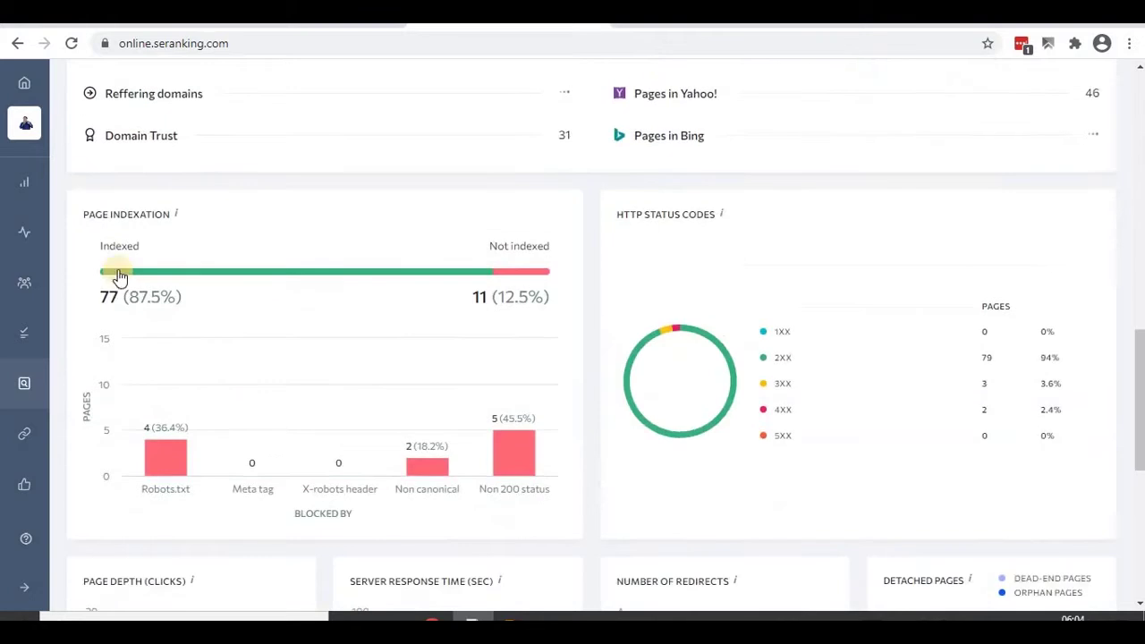
pyautogui.scroll(-2, 102, 289)
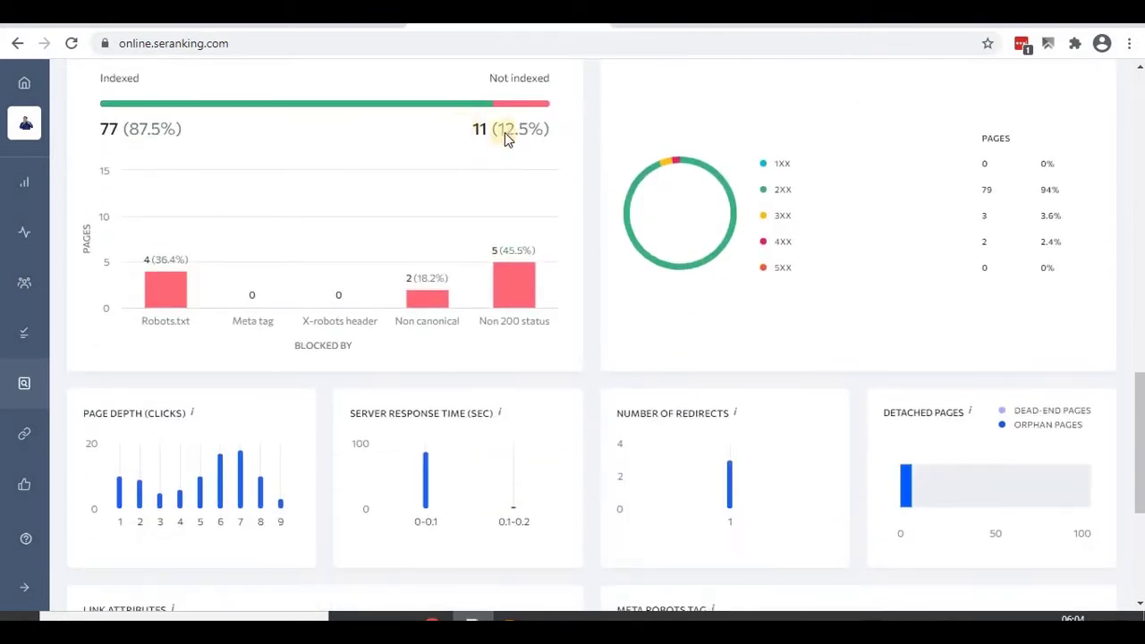
pyautogui.scroll(-1, 471, 256)
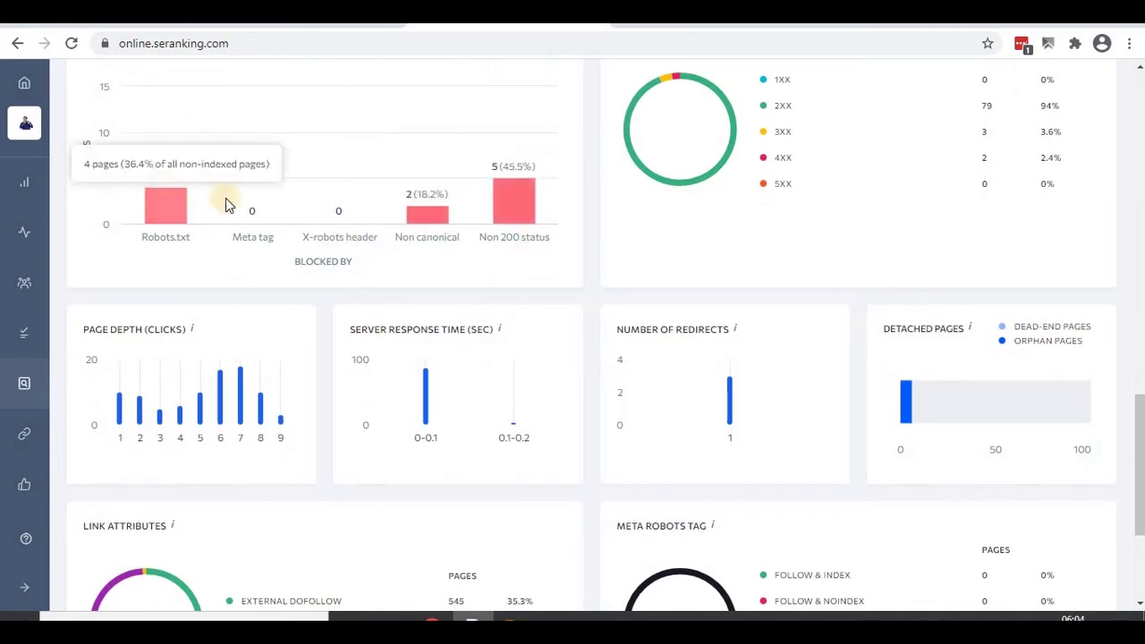
pyautogui.scroll(-2, 378, 405)
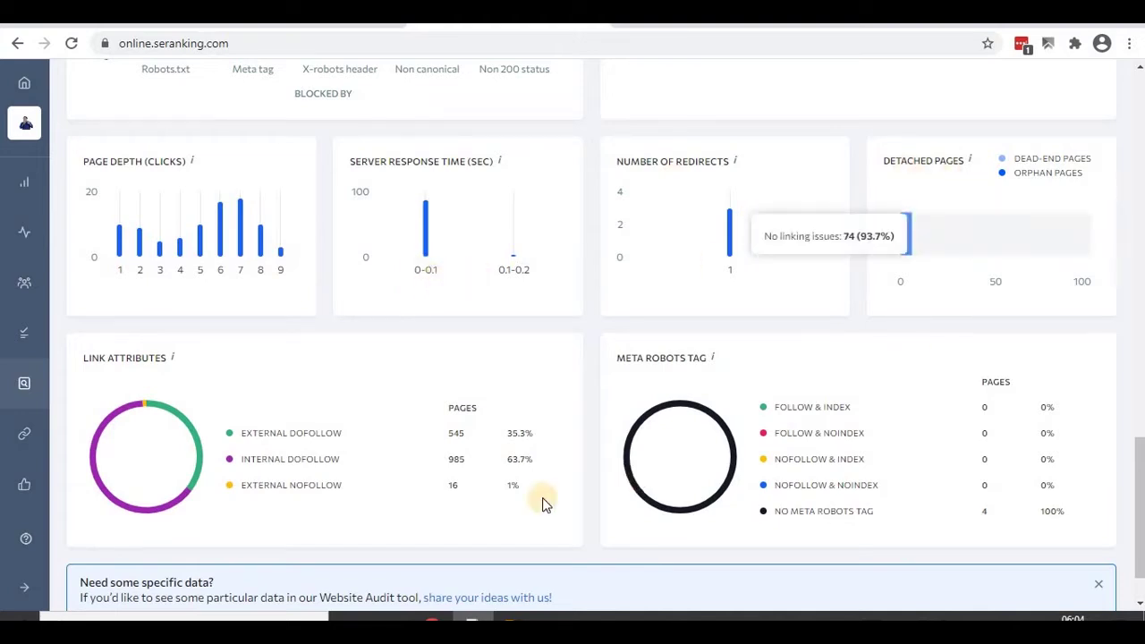
pyautogui.scroll(-1, 542, 503)
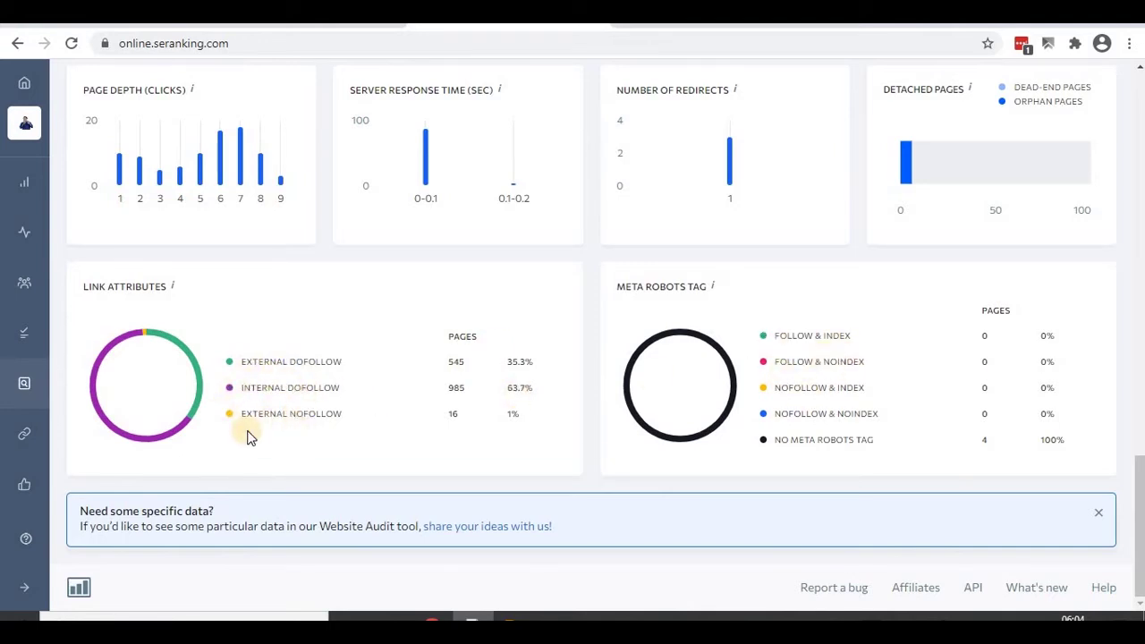
# - Open the Backlinks page of the Backlink Monitor and look over the options for adding backlinks
pyautogui.moveTo(22, 438)
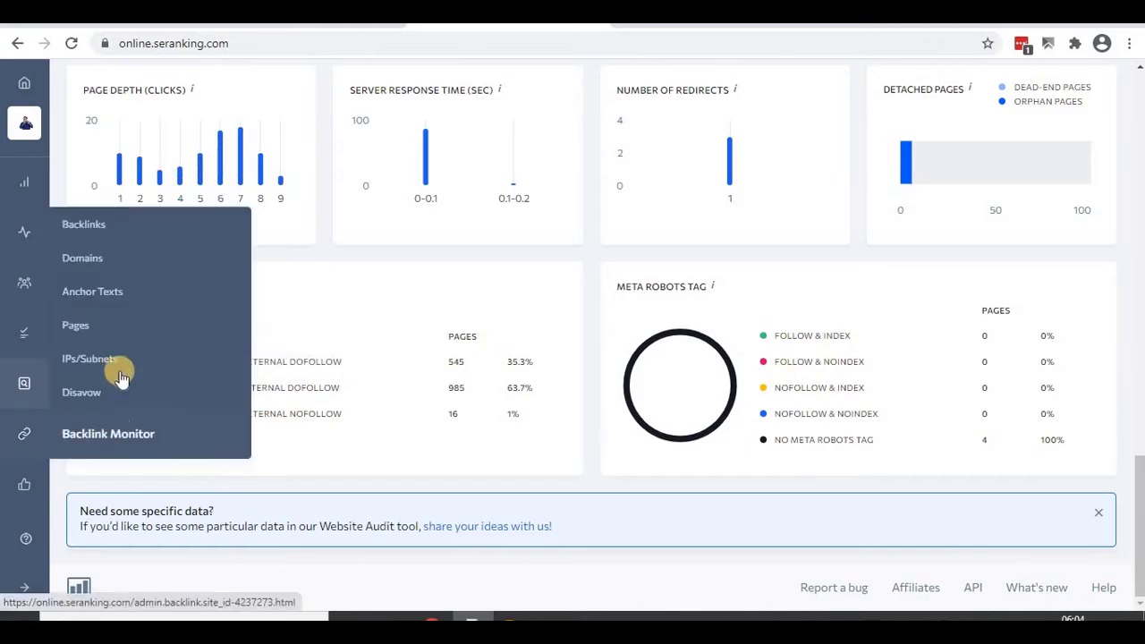
pyautogui.click(109, 225)
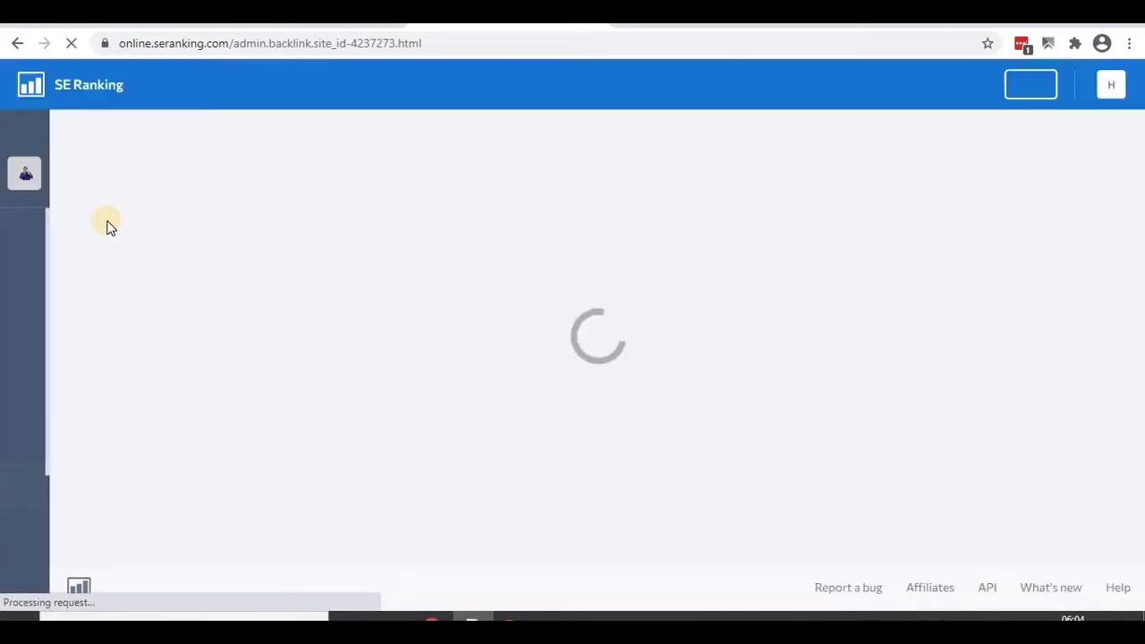
pyautogui.scroll(-3, 304, 434)
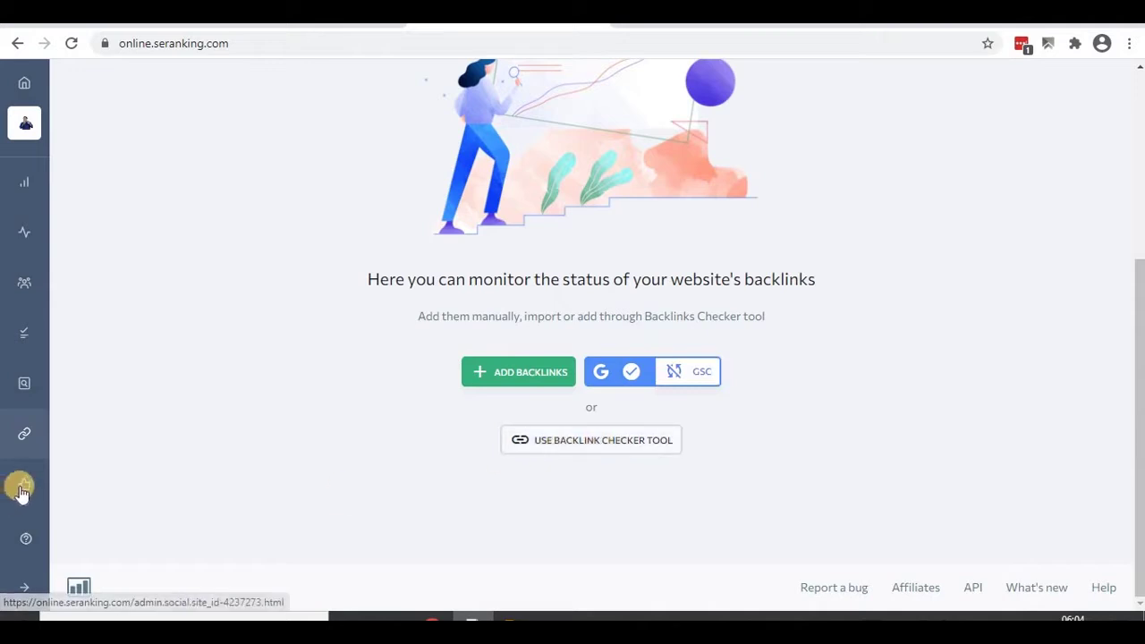
# - Open the Social Media dashboard, review the Facebook and Twitter connection options, and try to view the Auto-Posting section
pyautogui.moveTo(18, 488)
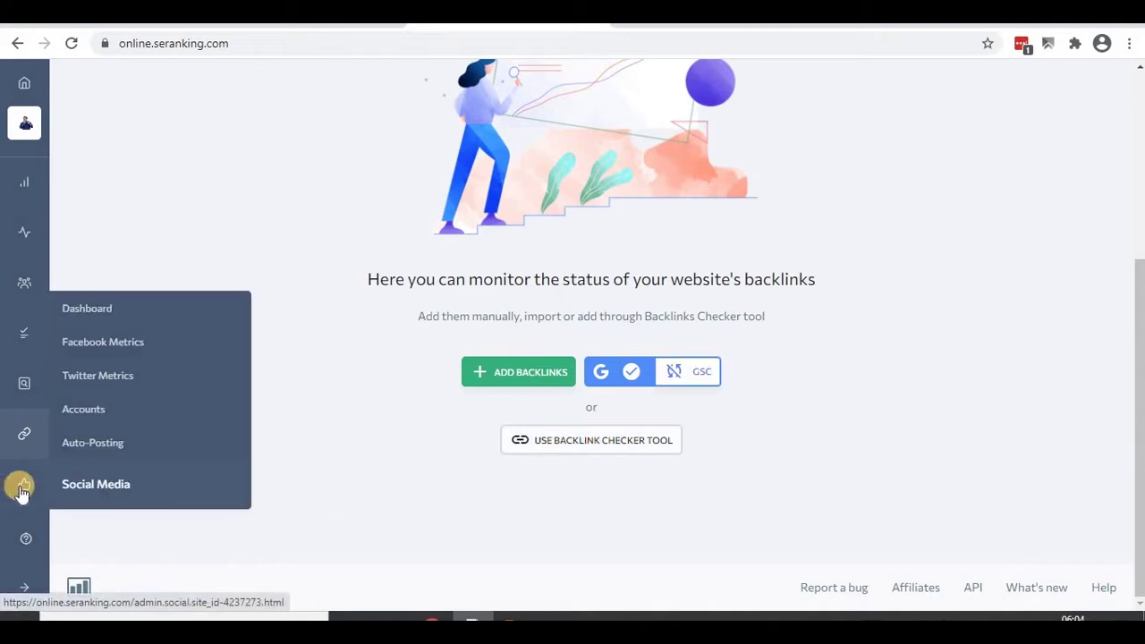
pyautogui.click(81, 306)
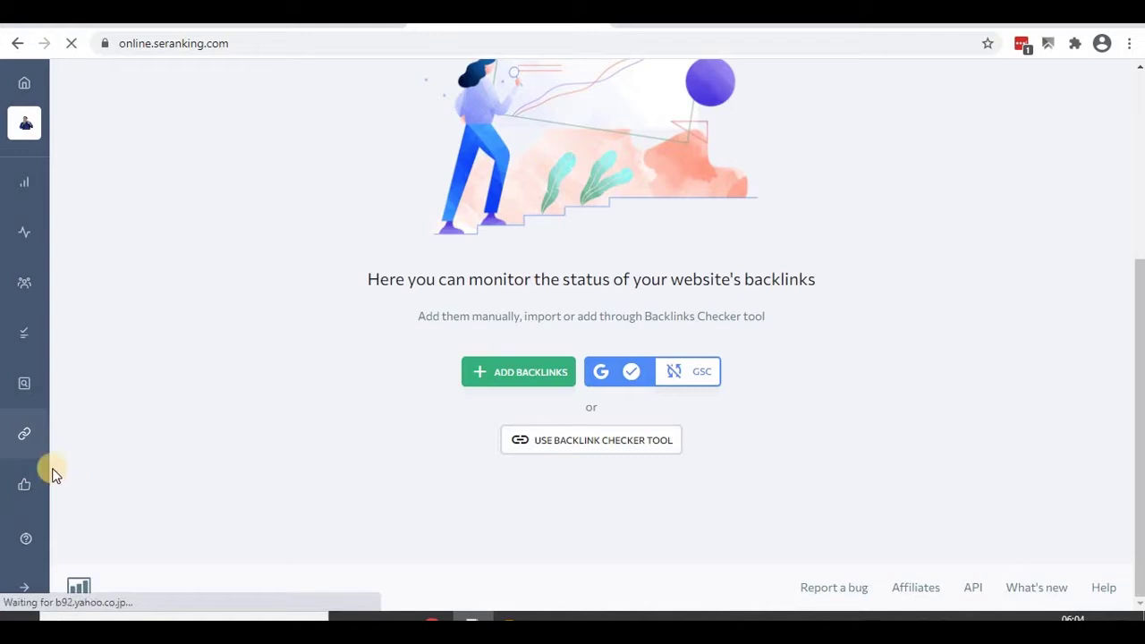
pyautogui.moveTo(41, 487)
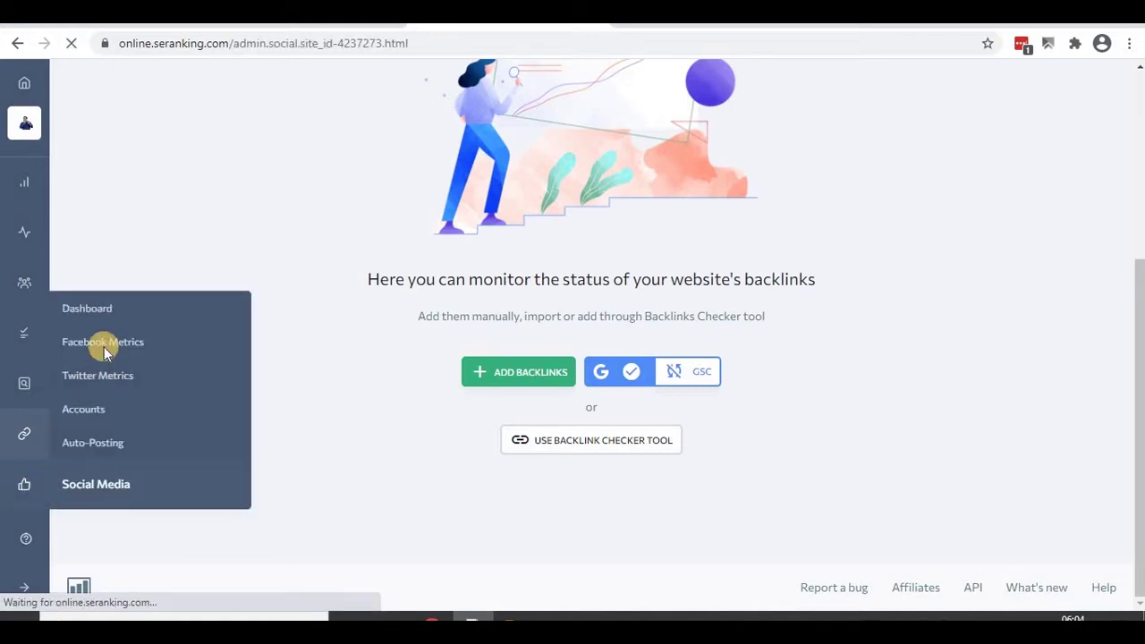
pyautogui.scroll(-2, 383, 397)
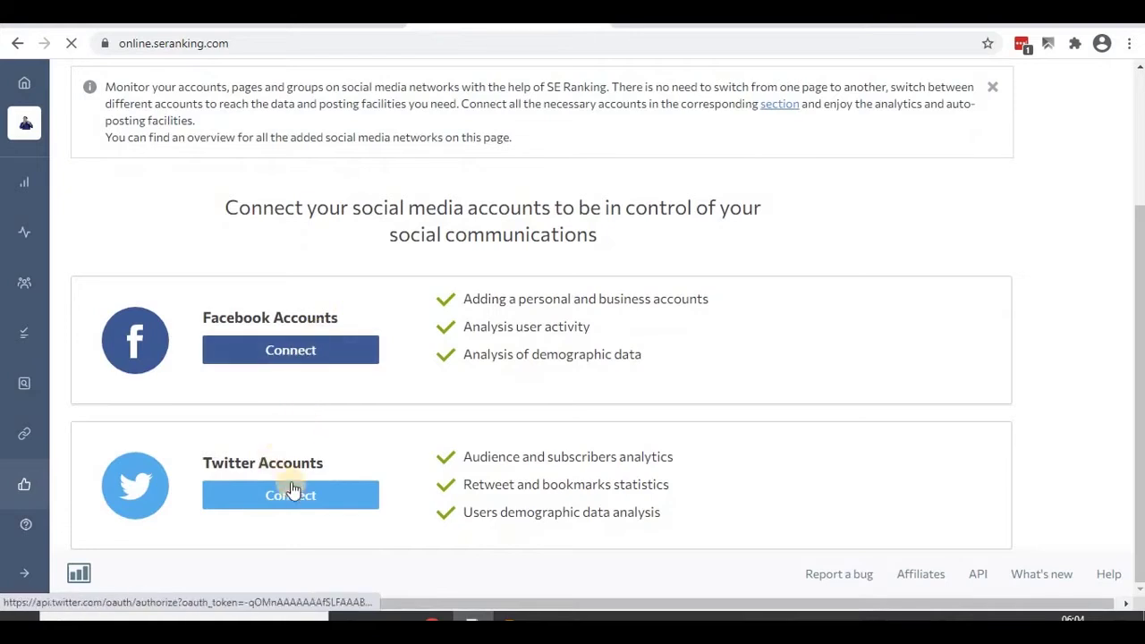
pyautogui.scroll(2, 294, 478)
pyautogui.scroll(-2, 294, 483)
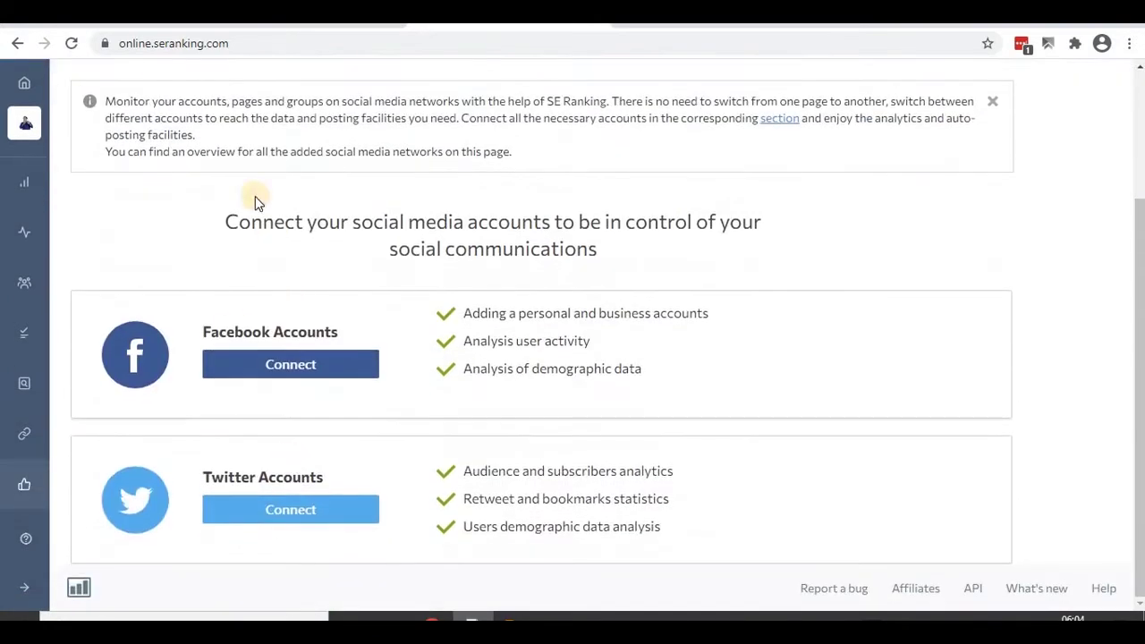
pyautogui.scroll(2, 250, 475)
pyautogui.click(211, 204)
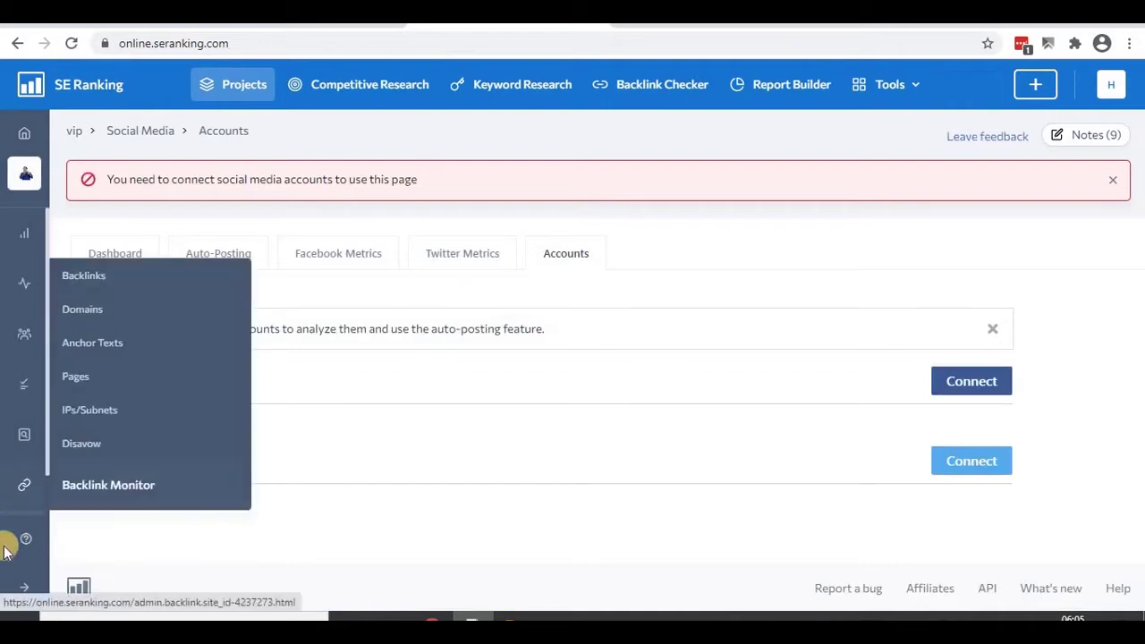
# - Return to the projects list, look over the General information settings for adding a new website, and close the form
pyautogui.click(231, 87)
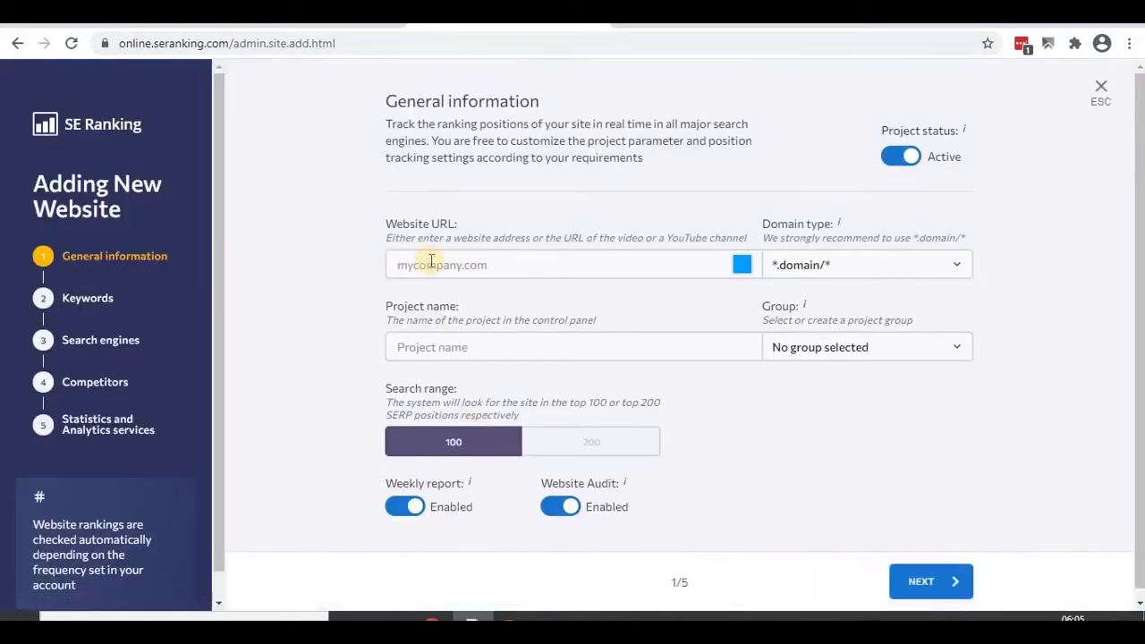
pyautogui.click(431, 260)
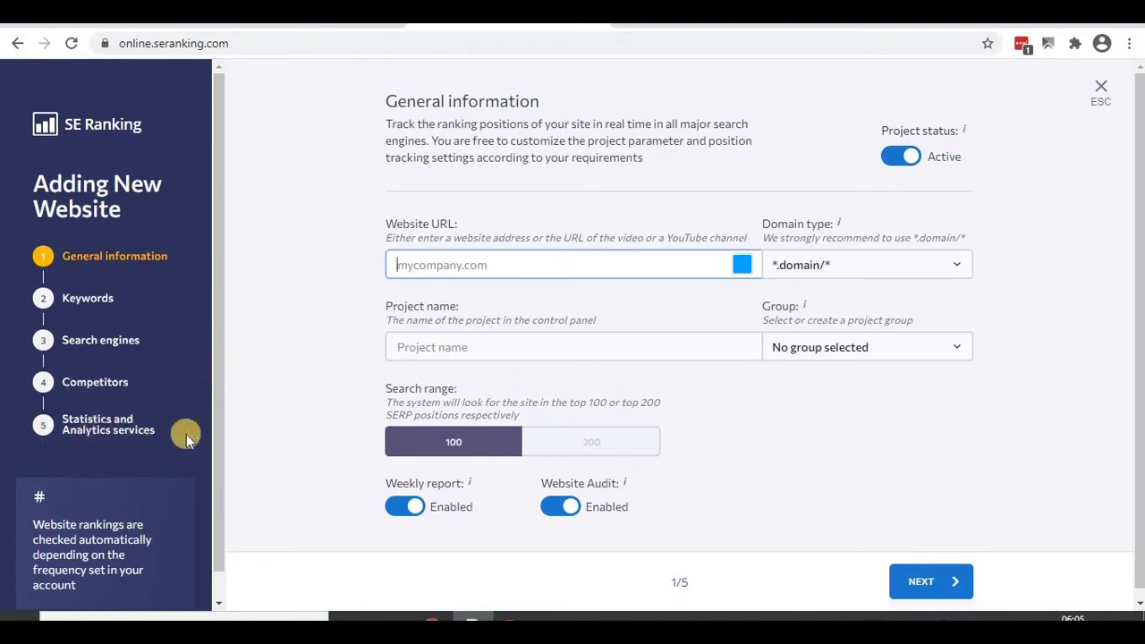
pyautogui.click(1104, 88)
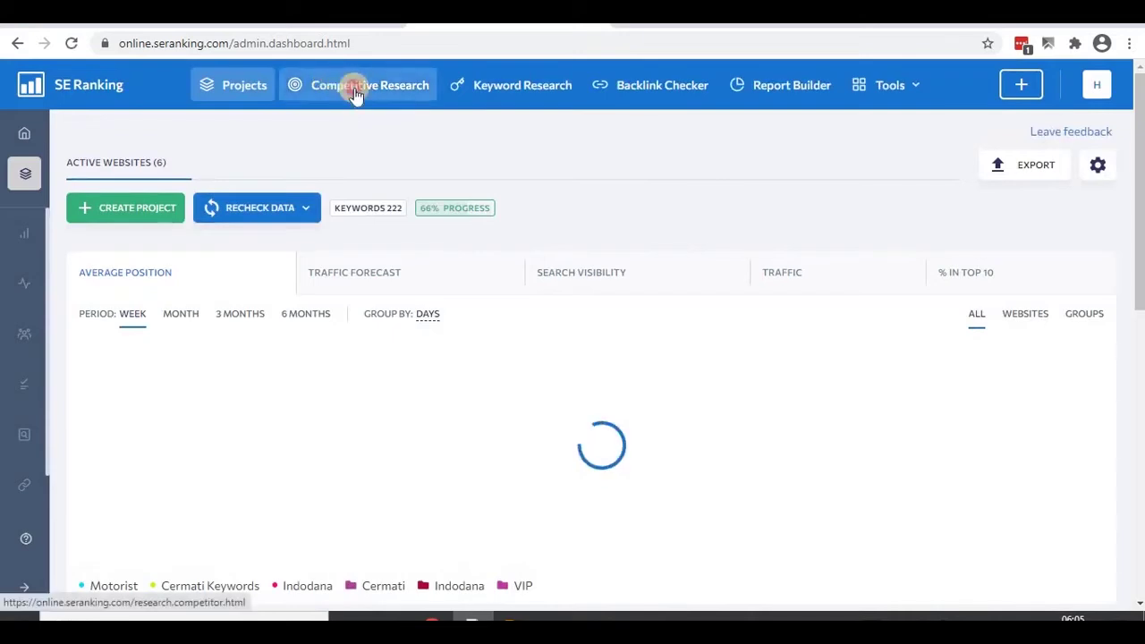
# - Analyze the domain vipinnayar.com in Competitive Research using Google India
pyautogui.click(356, 90)
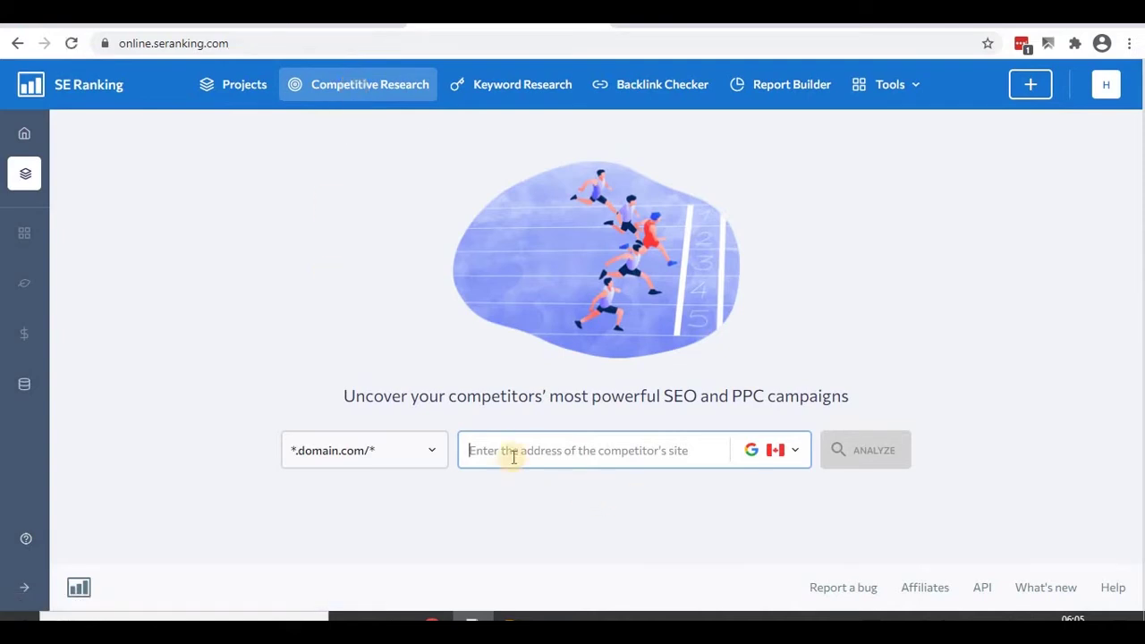
pyautogui.write('vipinnayar.com')
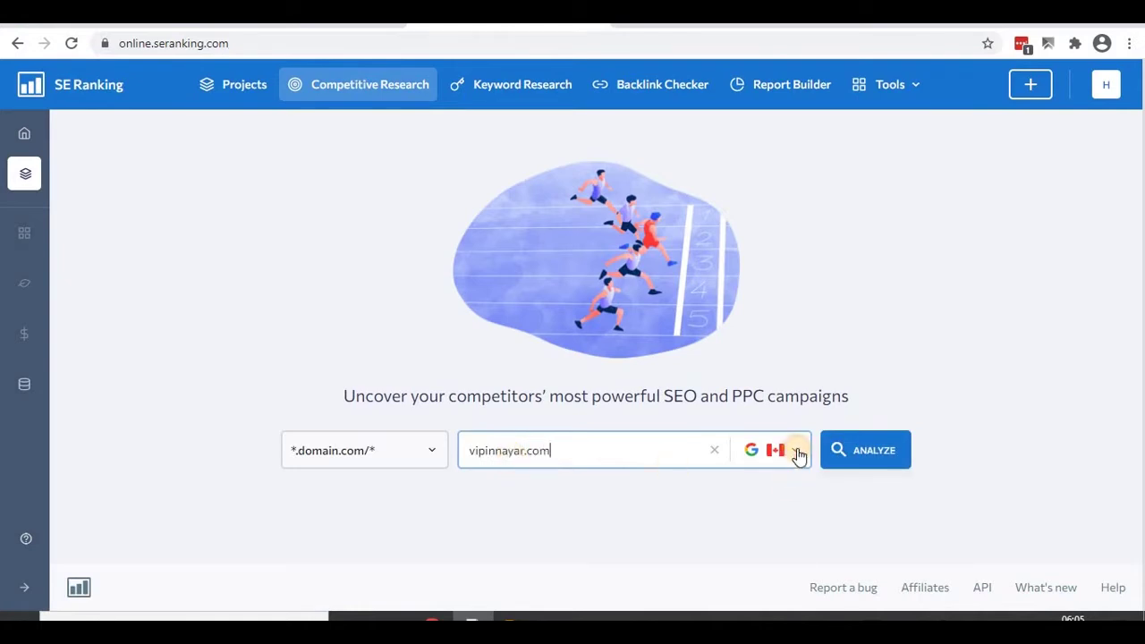
pyautogui.click(796, 452)
pyautogui.write('inida')
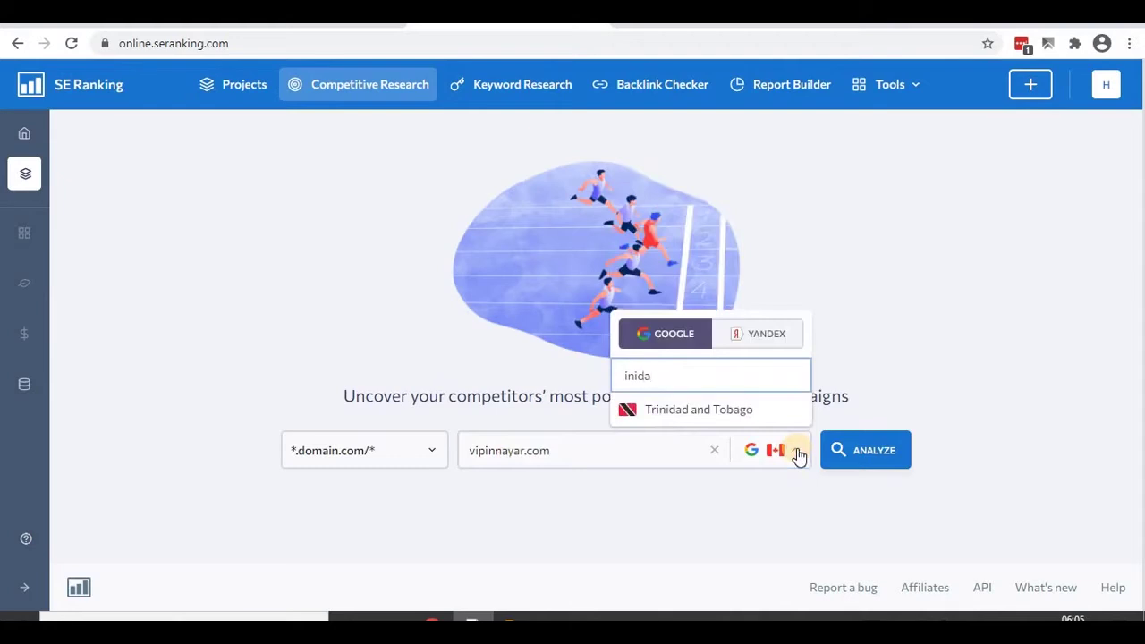
pyautogui.press('BackSpace')
pyautogui.press('BackSpace')
pyautogui.press('BackSpace')
pyautogui.write('d')
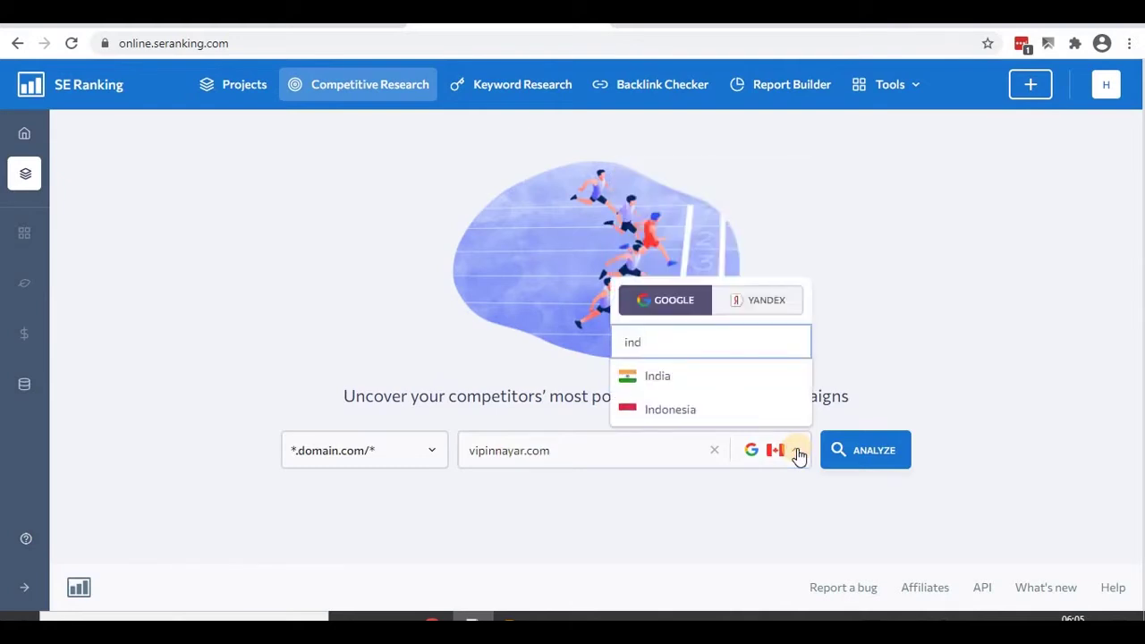
pyautogui.click(665, 383)
pyautogui.click(857, 451)
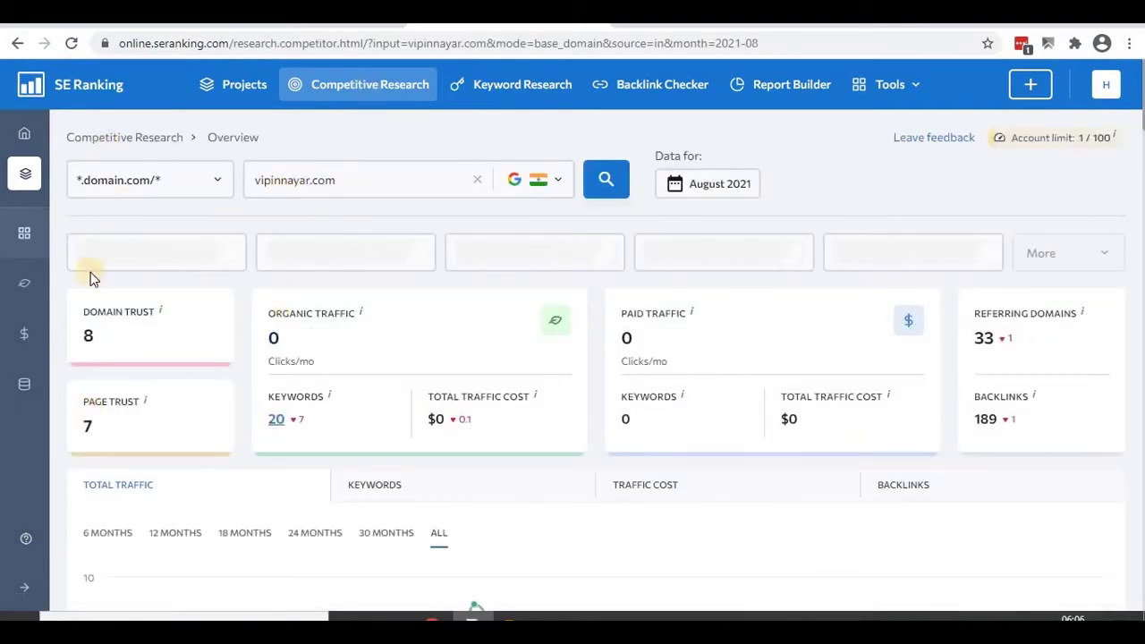
# - Examine the domain overview's trust and traffic metrics, traffic history, organic keywords, ranking distribution and SERP features
pyautogui.scroll(-1, 98, 450)
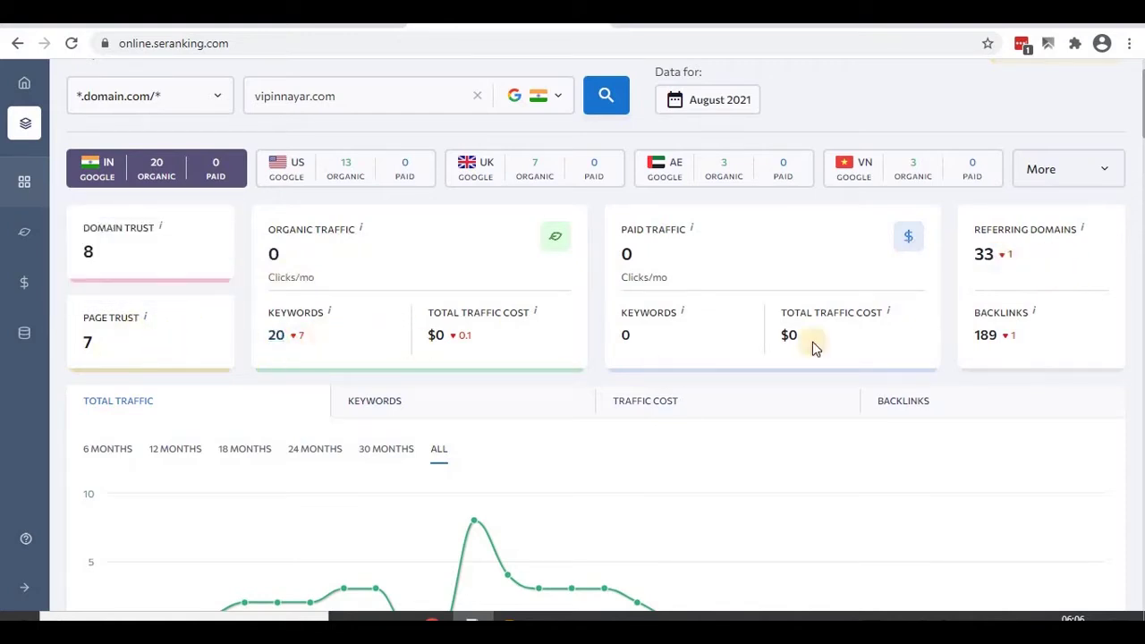
pyautogui.scroll(-5, 371, 394)
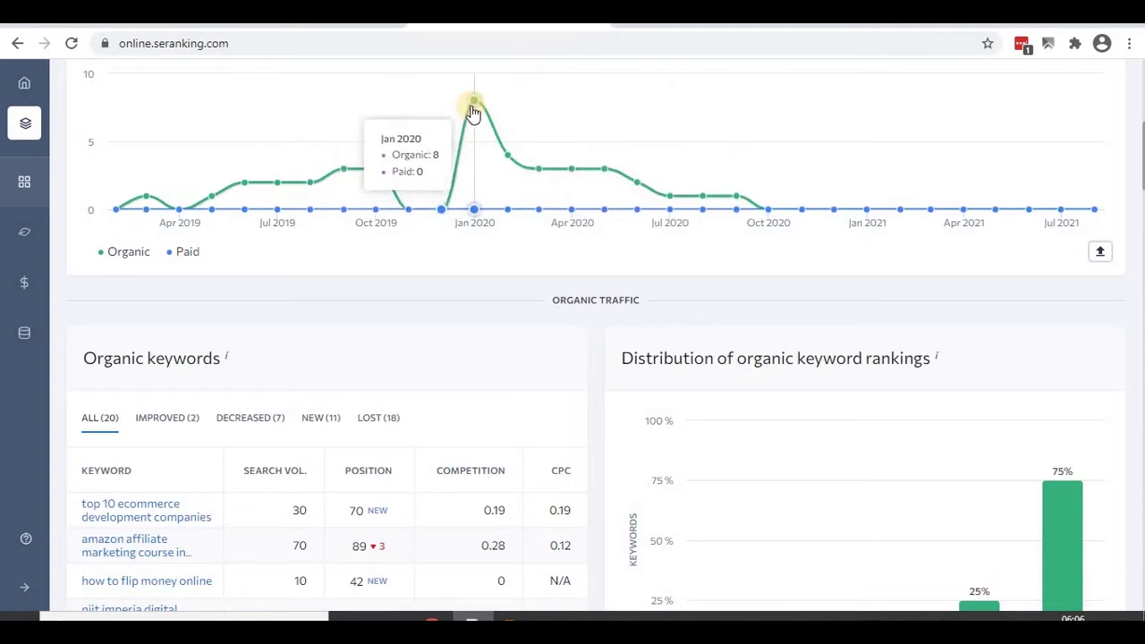
pyautogui.scroll(-2, 244, 351)
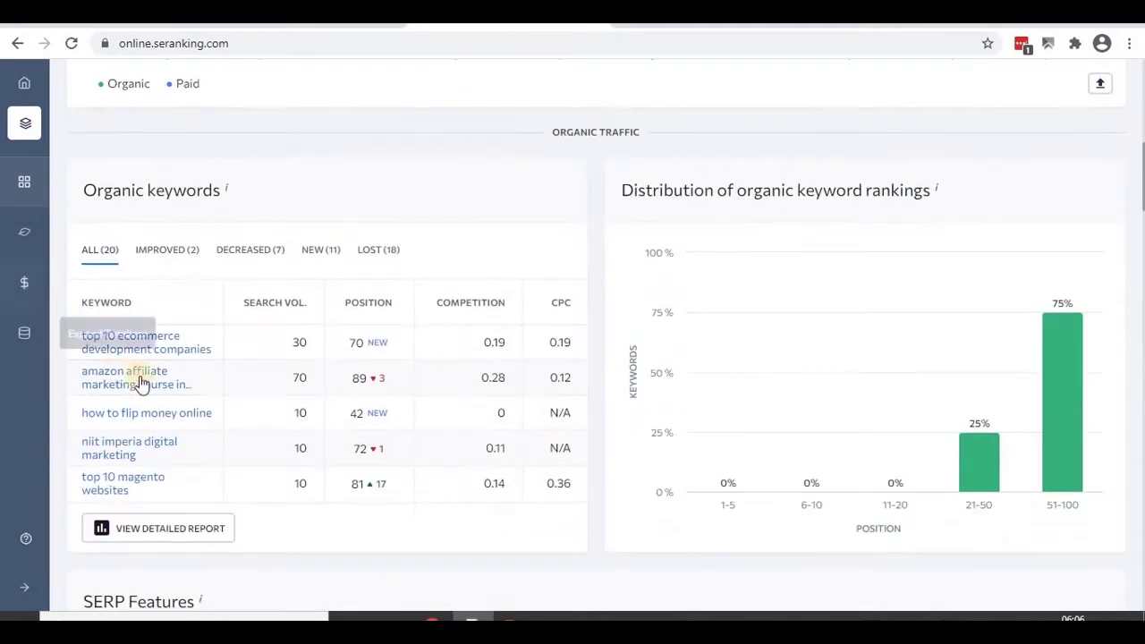
pyautogui.scroll(-3, 192, 390)
pyautogui.scroll(2, 202, 251)
pyautogui.moveTo(25, 233)
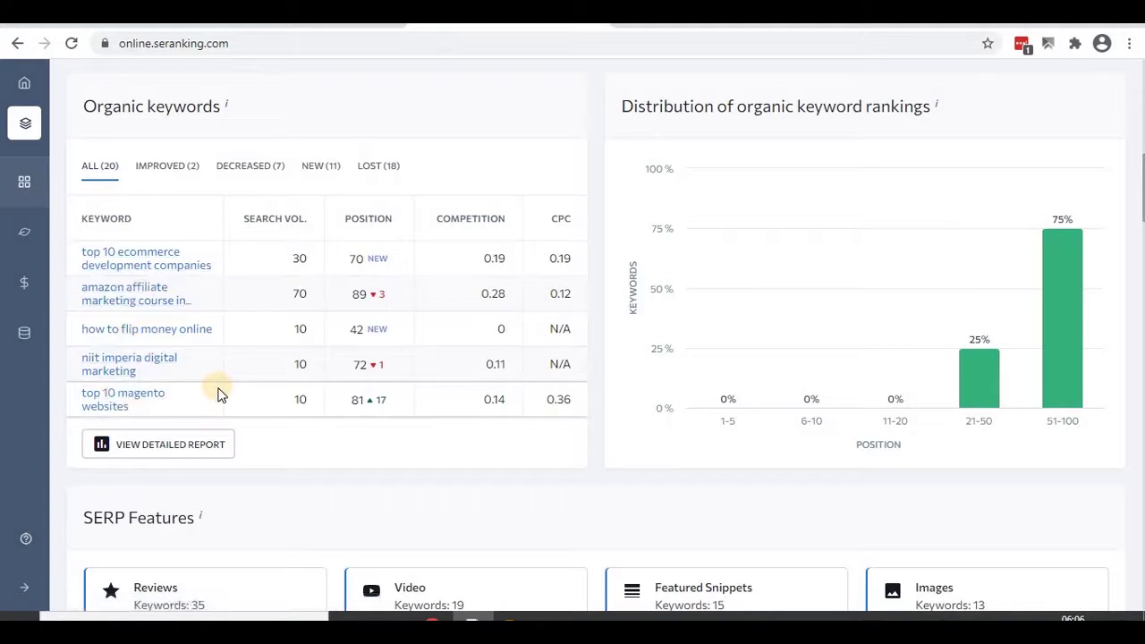
pyautogui.scroll(-5, 212, 386)
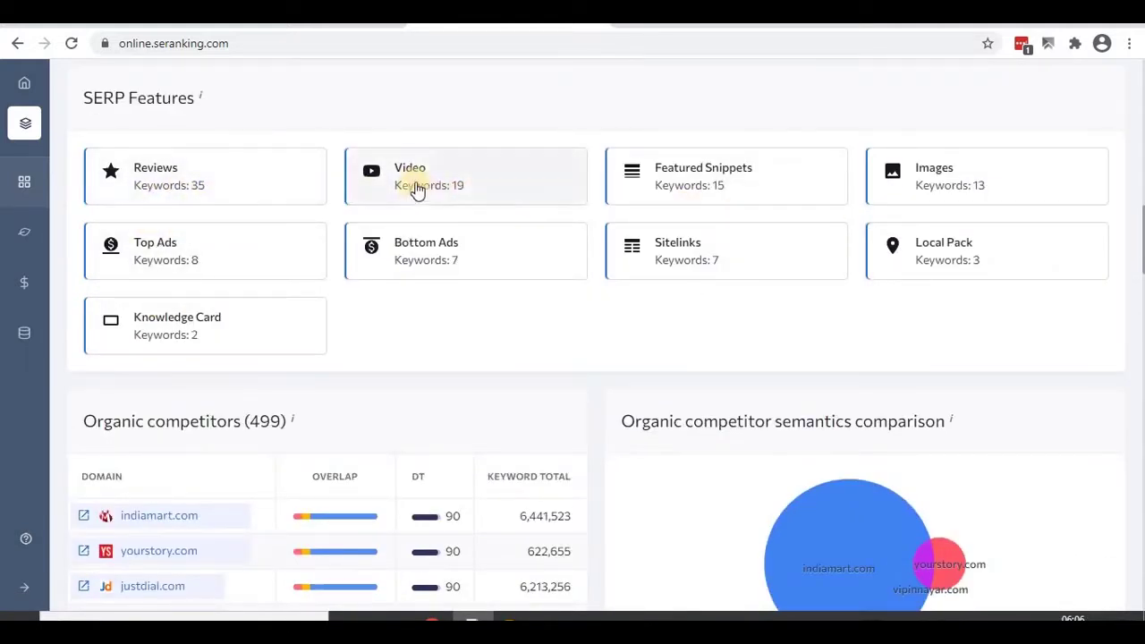
# - Open the organic keywords that have the Reviews SERP feature and look through their difficulty, volume and positions
pyautogui.click(186, 204)
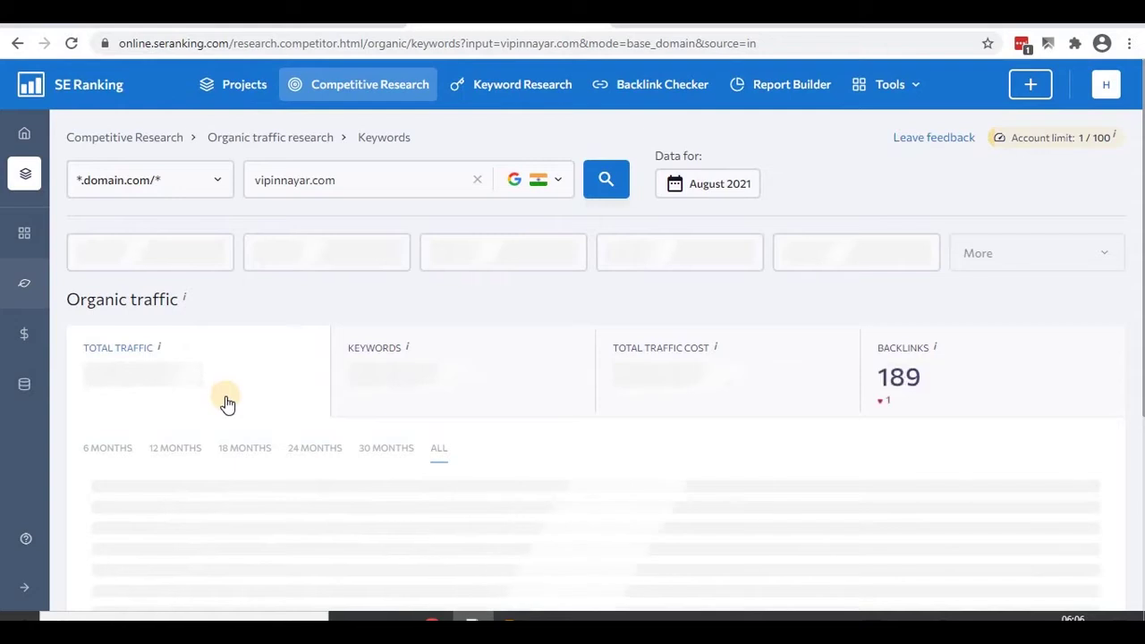
pyautogui.scroll(-10, 220, 448)
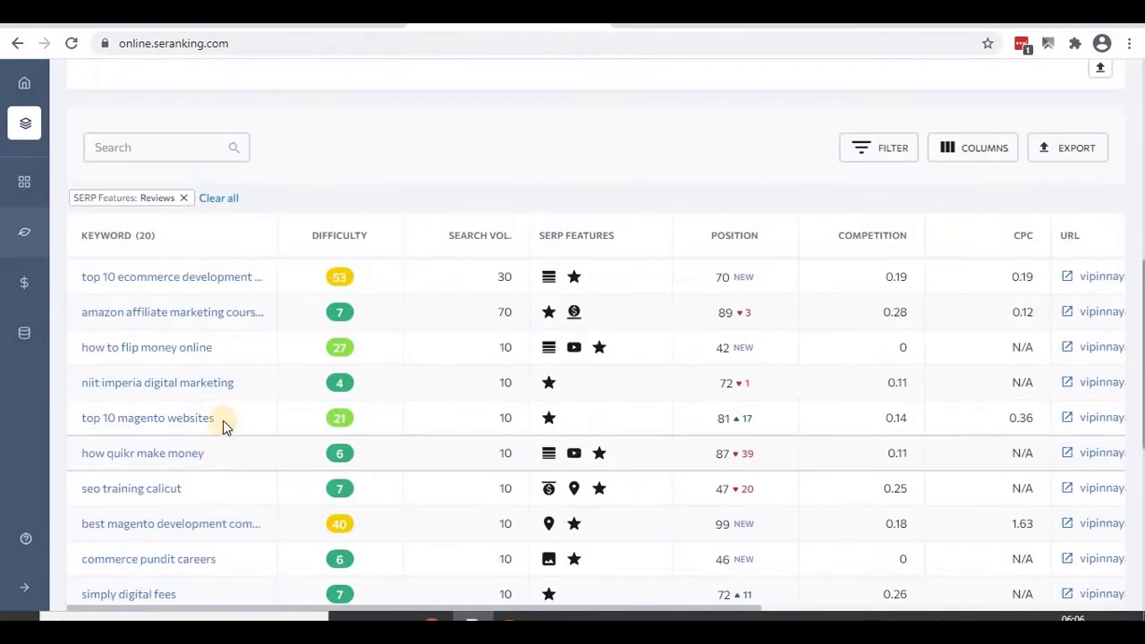
pyautogui.scroll(2, 226, 394)
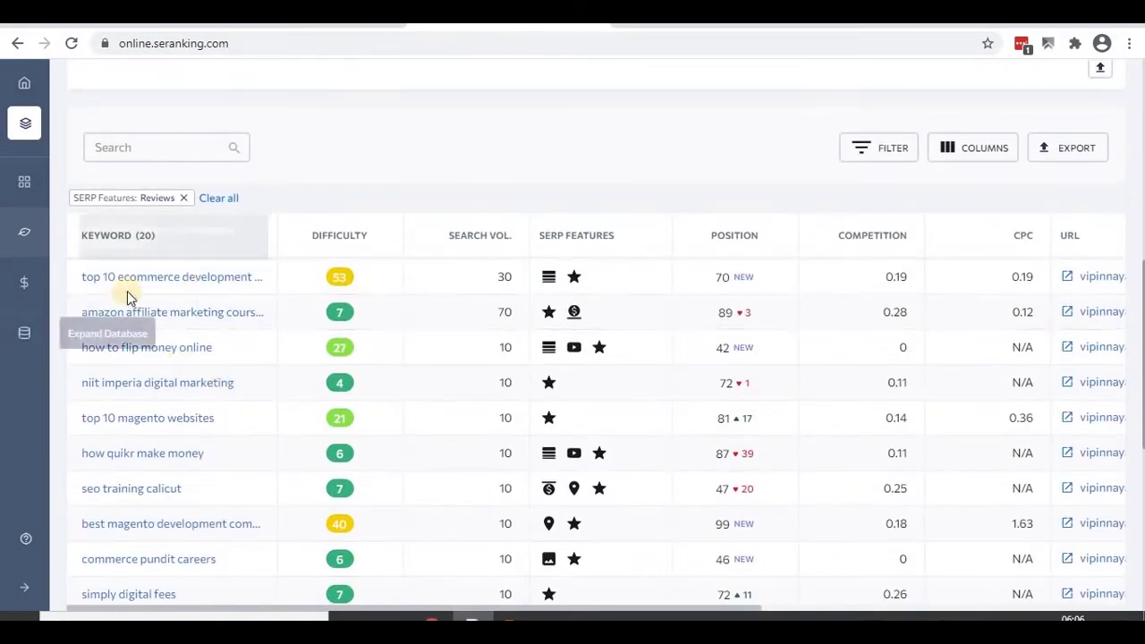
pyautogui.scroll(-4, 140, 460)
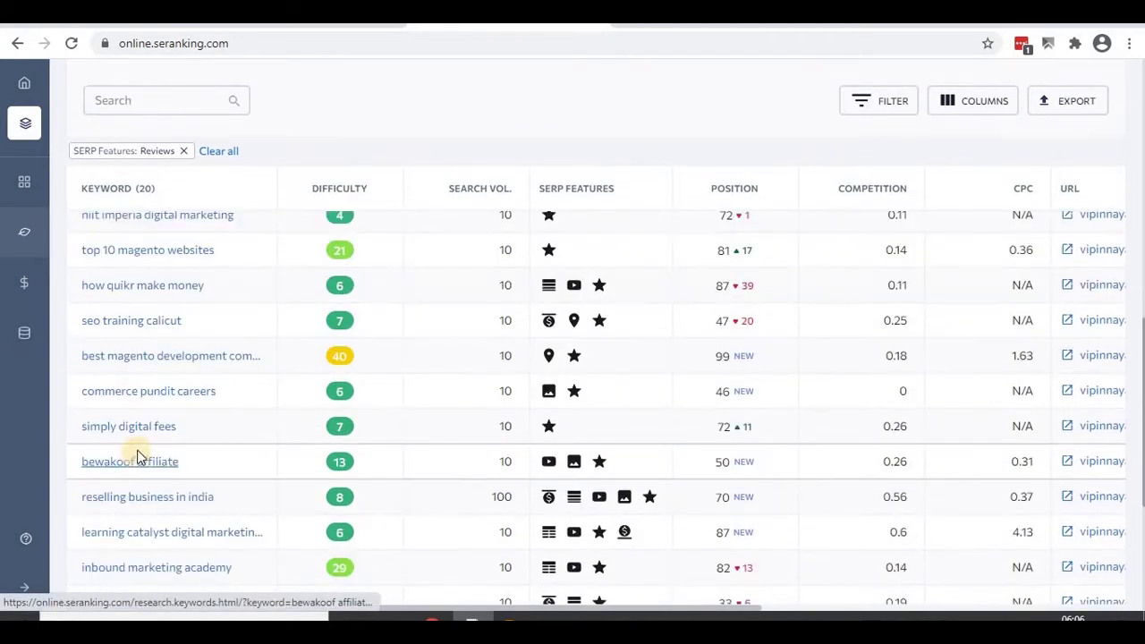
pyautogui.scroll(-2, 115, 448)
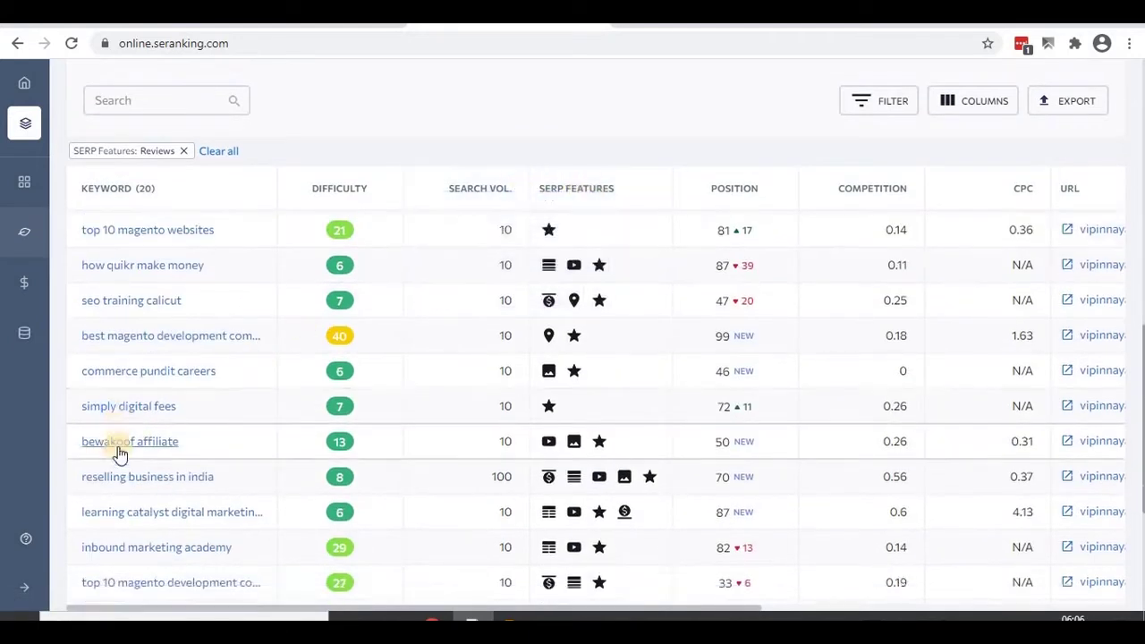
pyautogui.scroll(-4, 143, 463)
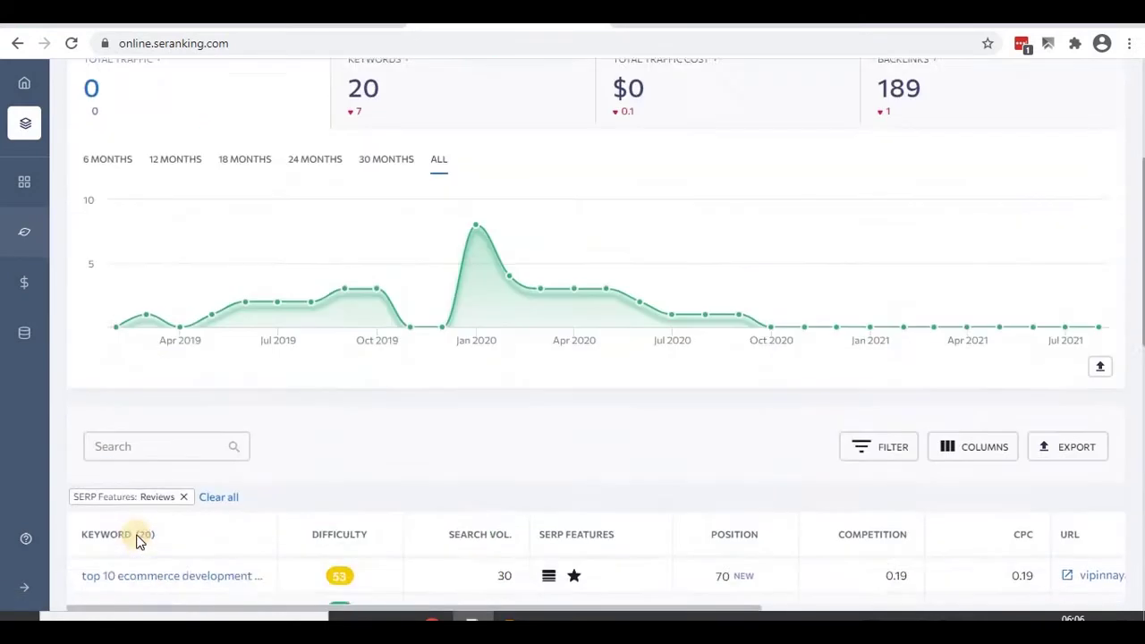
# - Look through the rest of the Reviews-filtered keyword list, the country tabs and the available paid traffic research reports
pyautogui.scroll(-1, 139, 530)
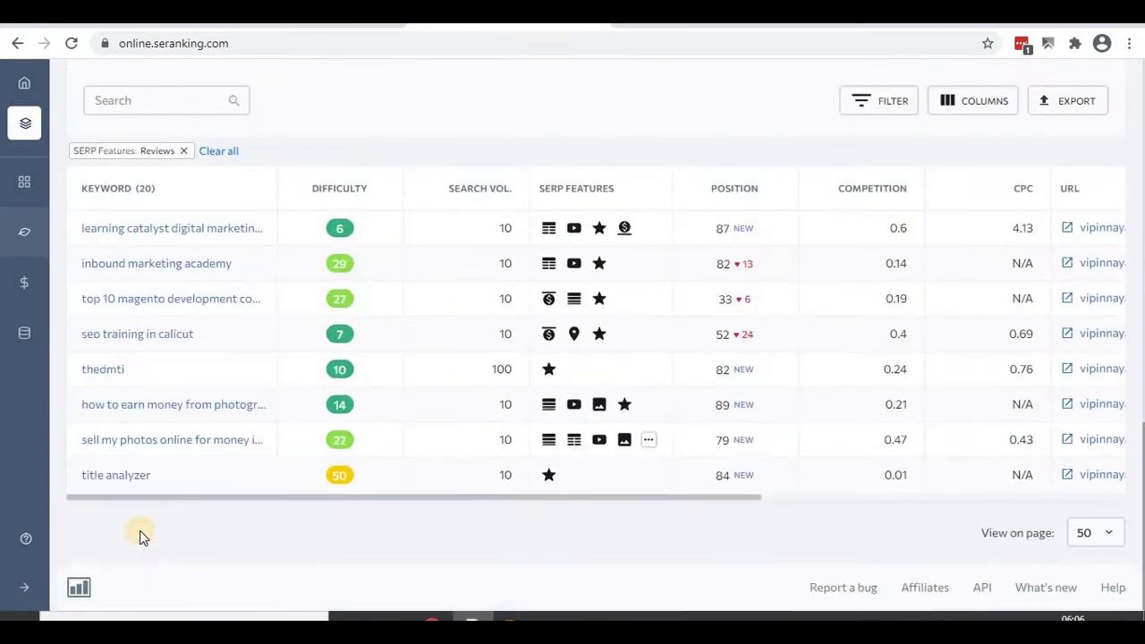
pyautogui.scroll(15, 145, 523)
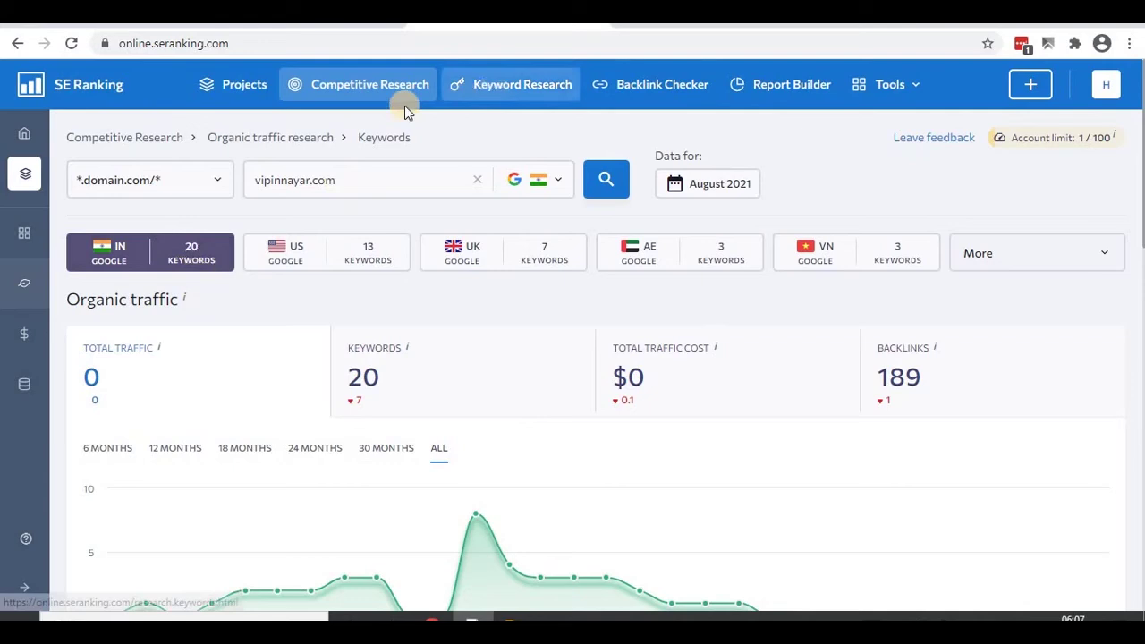
pyautogui.scroll(-15, 225, 376)
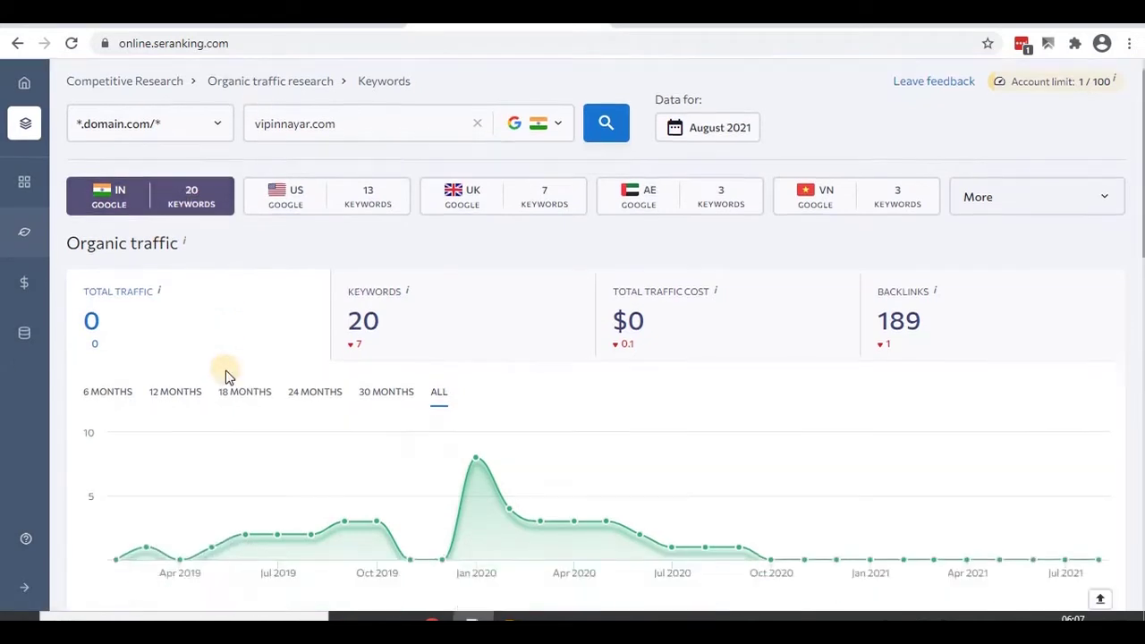
pyautogui.scroll(15, 224, 411)
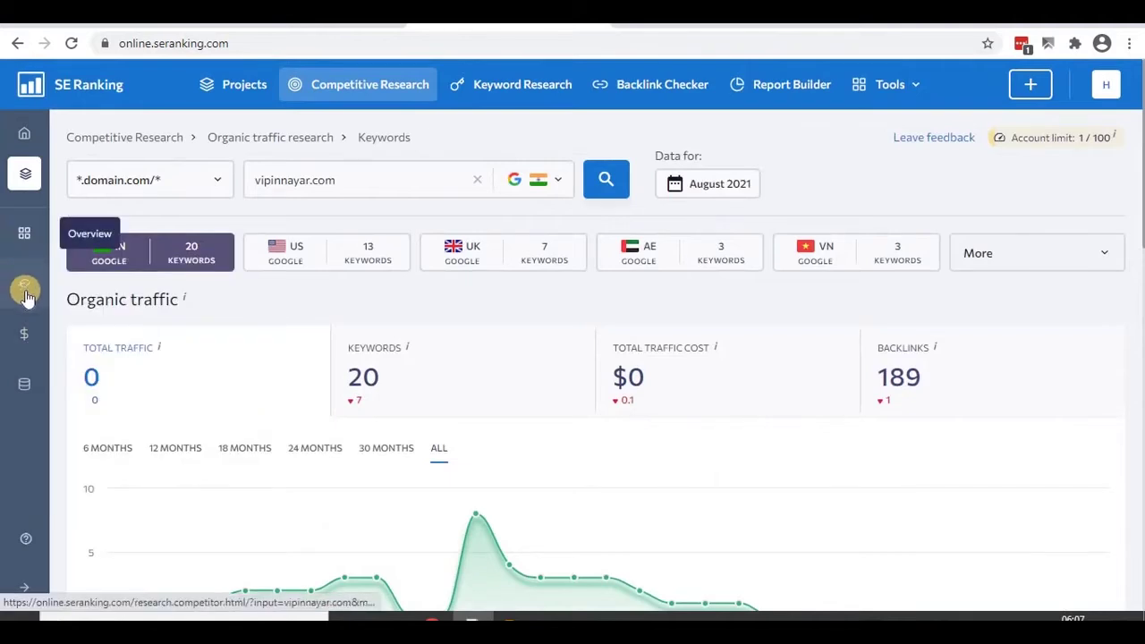
pyautogui.moveTo(27, 296)
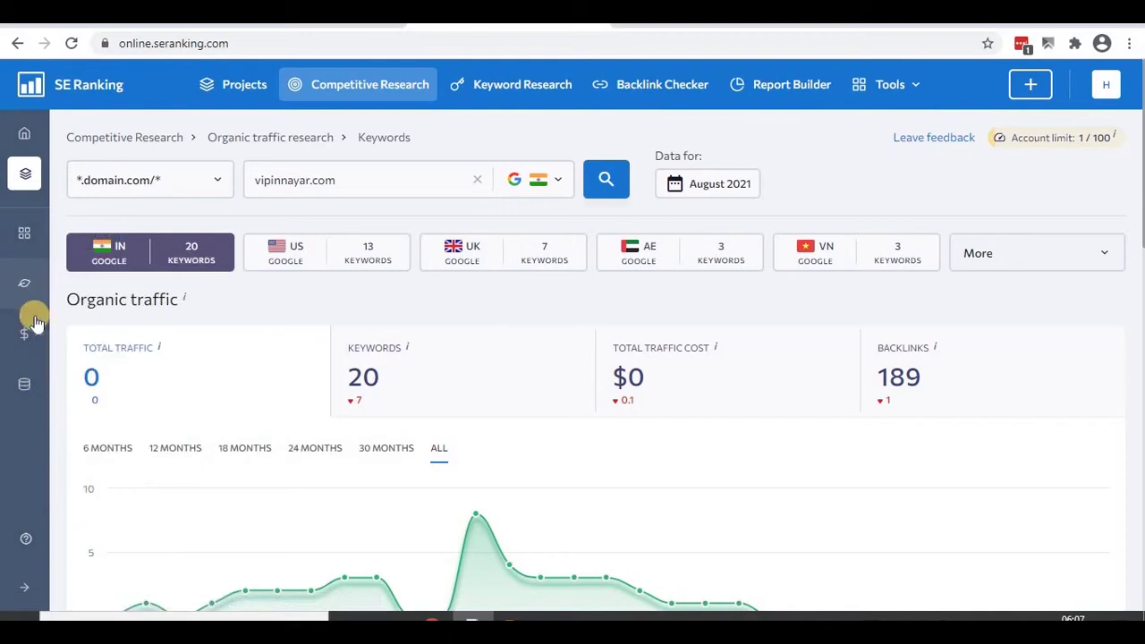
pyautogui.moveTo(24, 349)
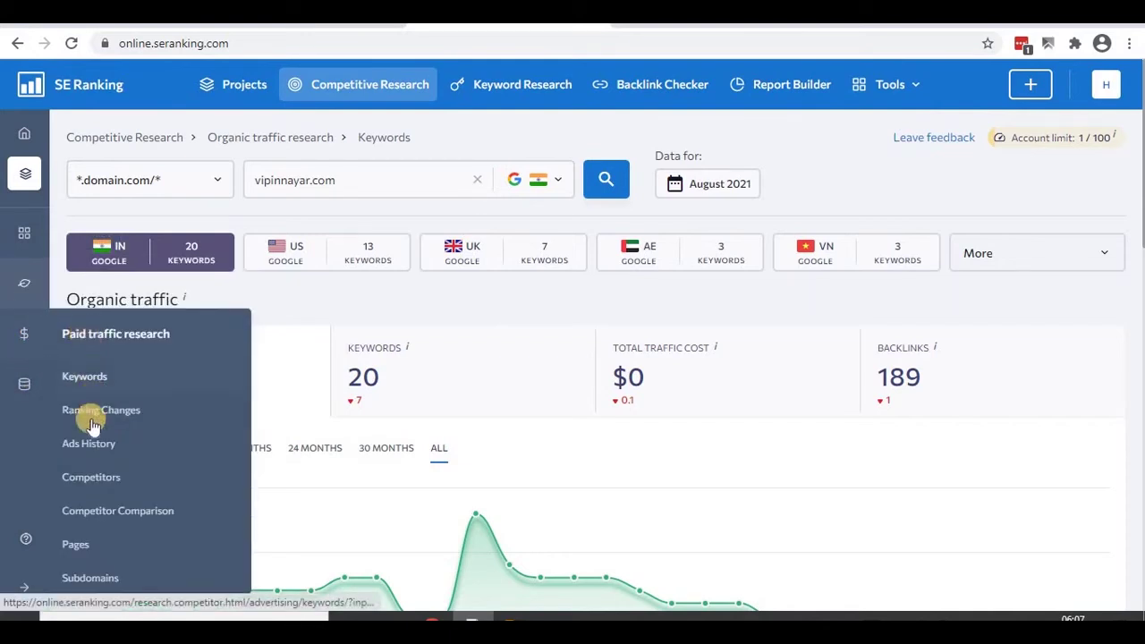
pyautogui.scroll(-2, 89, 430)
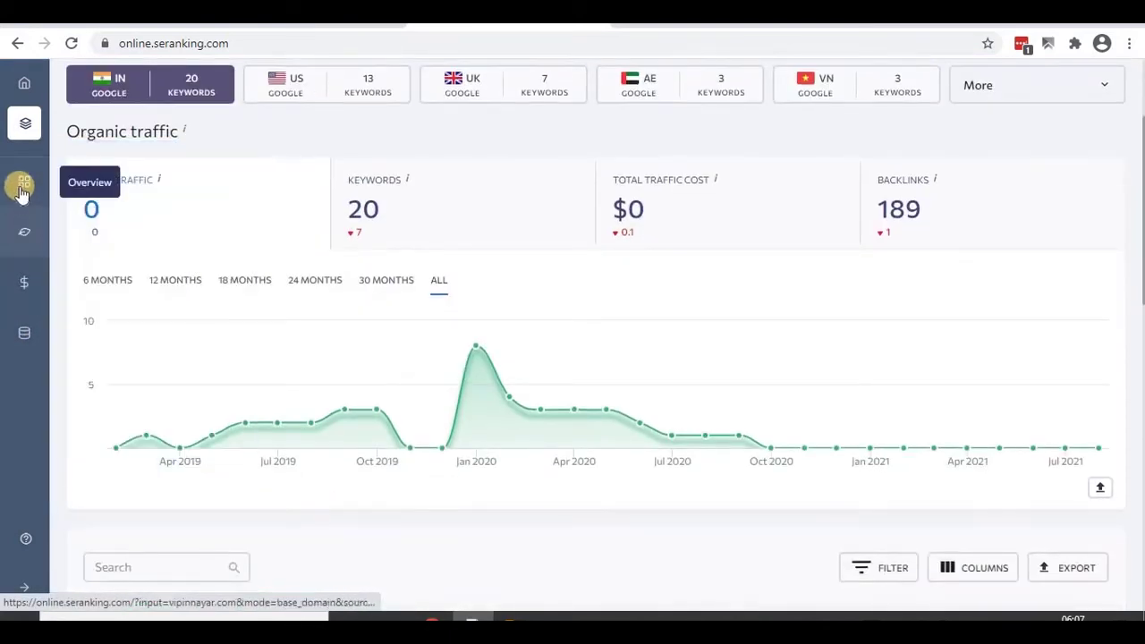
pyautogui.scroll(2, 20, 185)
# - Return to the domain overview and reopen the organic traffic Keywords report
pyautogui.click(81, 178)
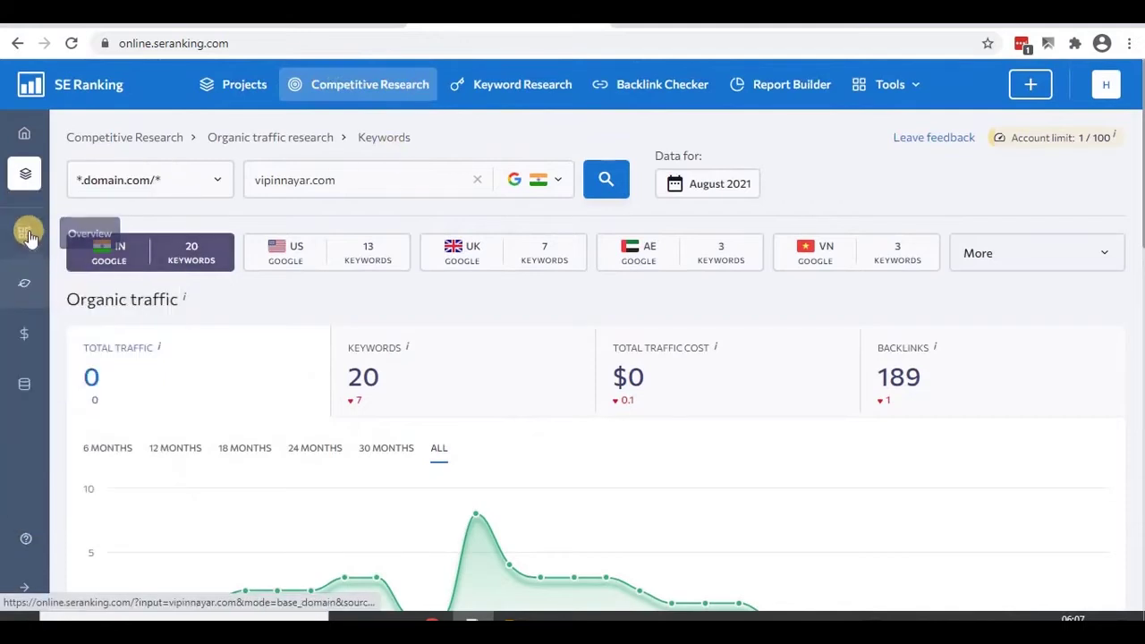
pyautogui.click(25, 238)
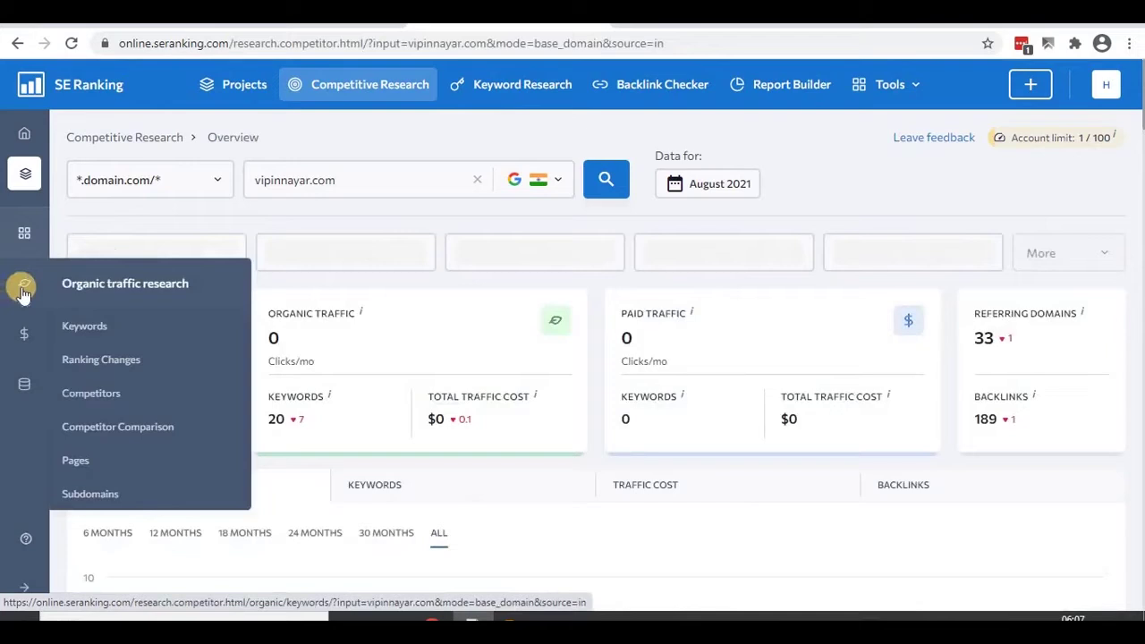
pyautogui.click(85, 327)
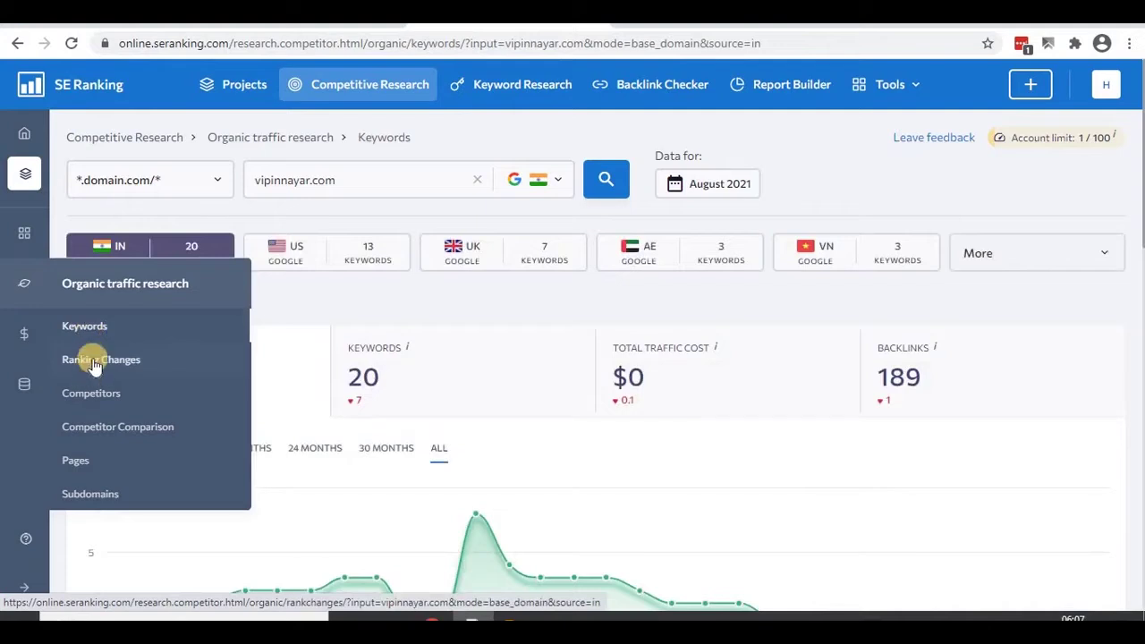
# - Open the organic Ranking Changes report and examine its timeline and the improved keywords
pyautogui.click(96, 362)
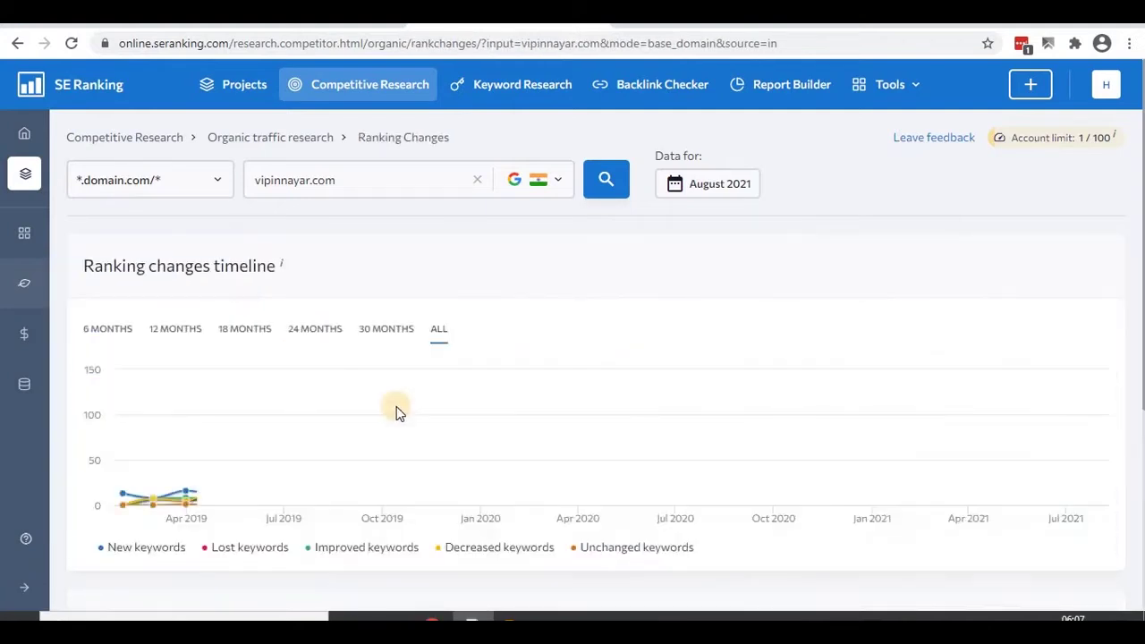
pyautogui.scroll(-4, 396, 409)
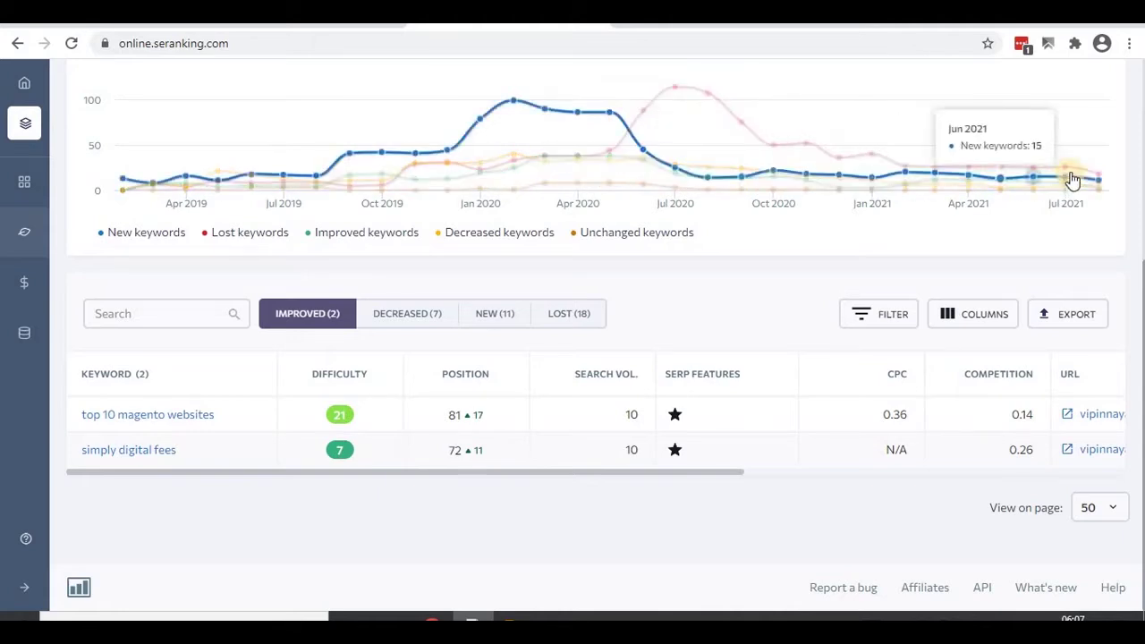
# - Look over the paid traffic Keywords report's metrics, chart and keyword table, and open the Expand Database page
pyautogui.moveTo(55, 288)
pyautogui.click(24, 288)
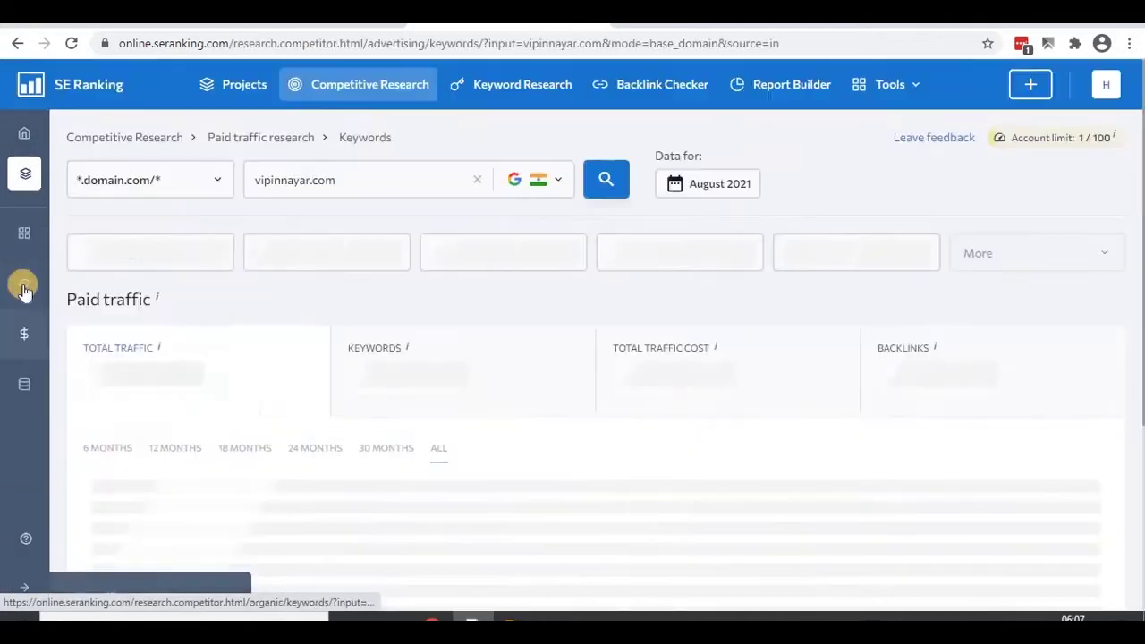
pyautogui.scroll(-3, 536, 356)
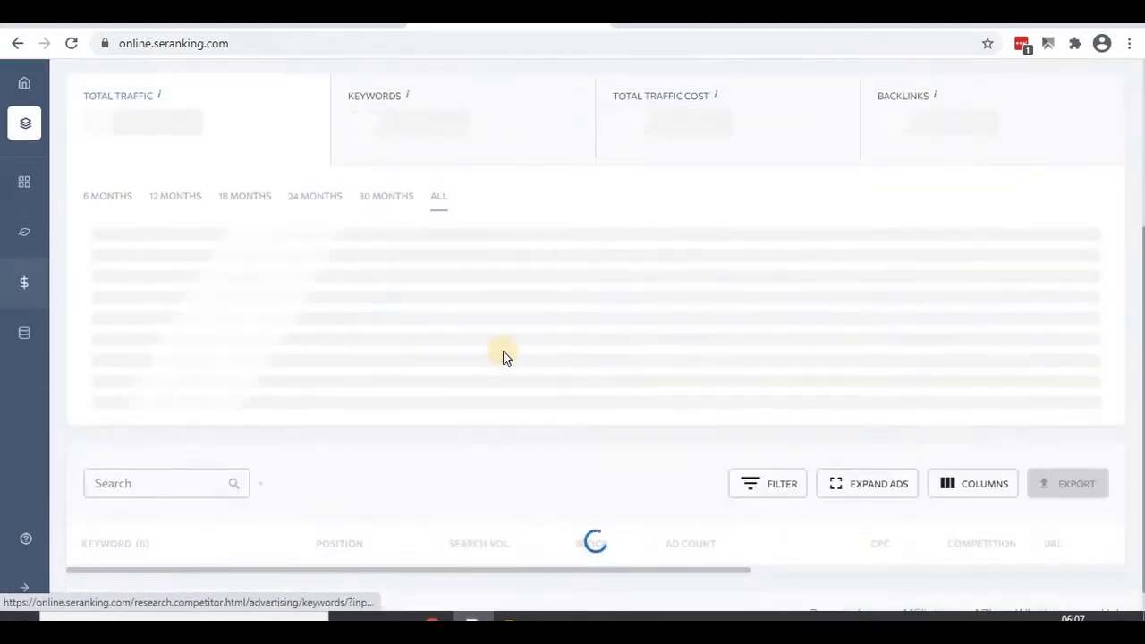
pyautogui.scroll(-1, 332, 385)
pyautogui.scroll(-1, 315, 394)
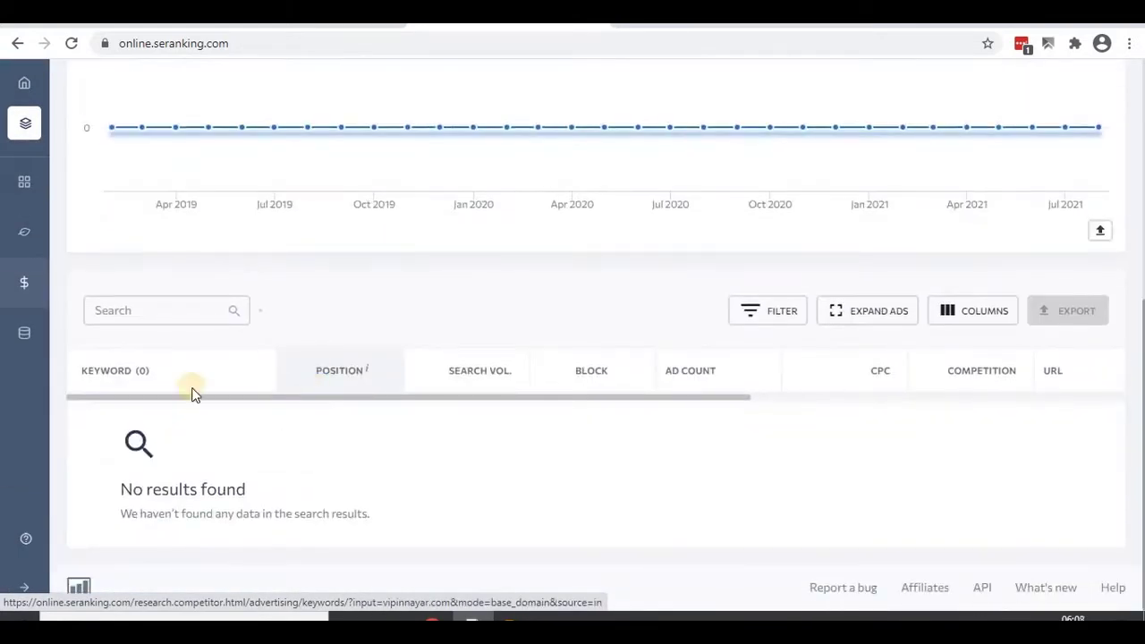
pyautogui.scroll(2, 134, 358)
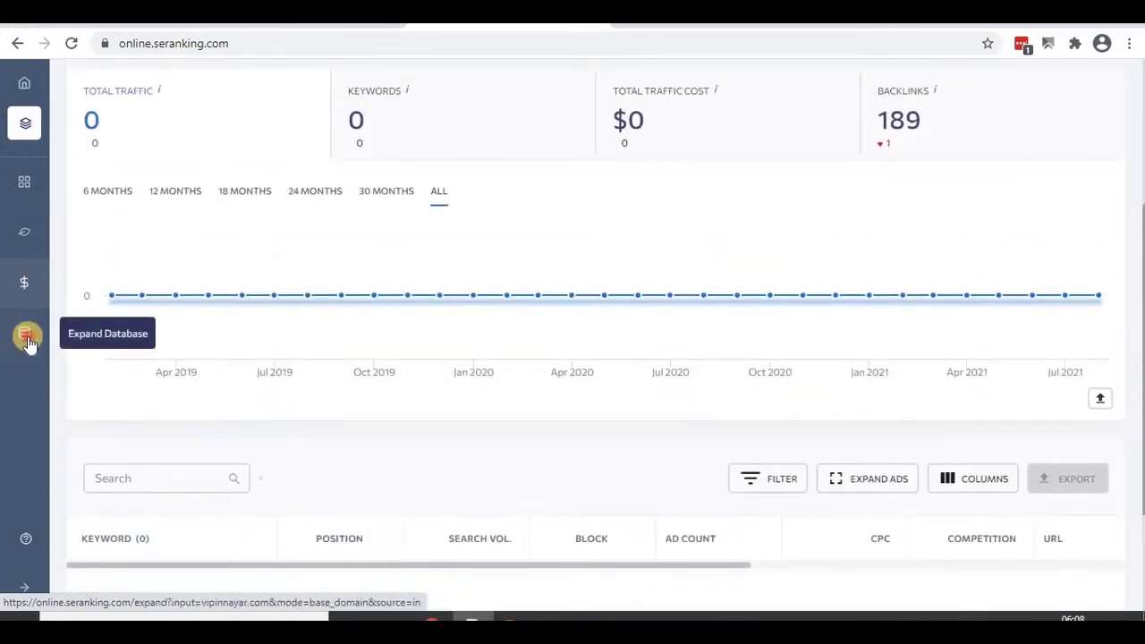
pyautogui.click(26, 337)
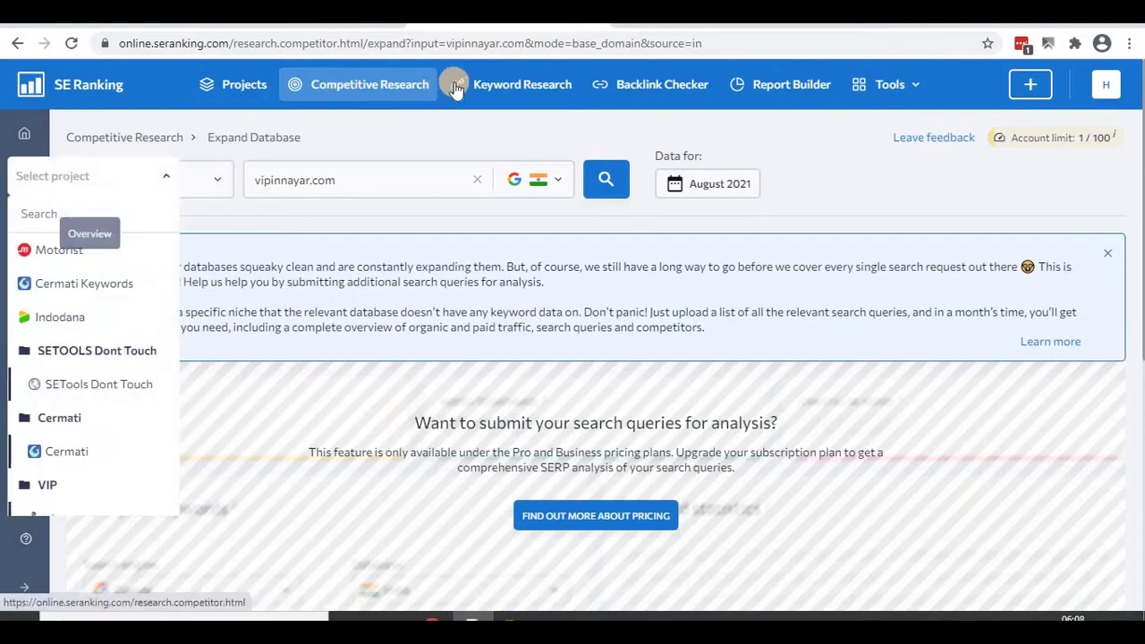
# - Analyze "seo experts kerala" in Keyword Research for Google India, and rerun the analysis for "seo expert kerala"
pyautogui.click(542, 88)
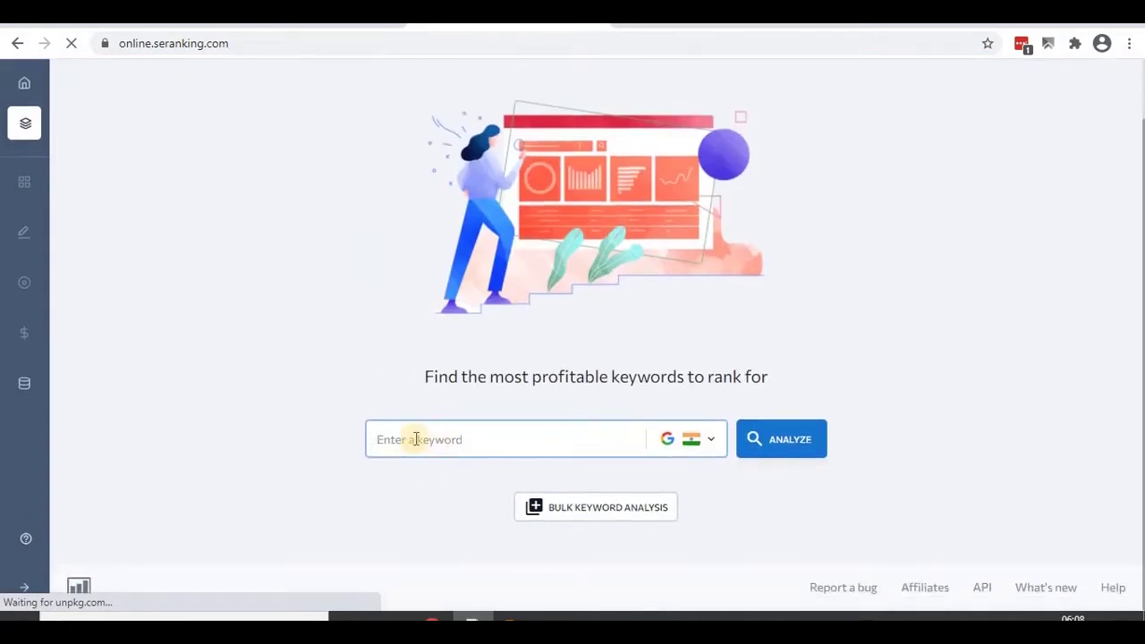
pyautogui.press('BackSpace')
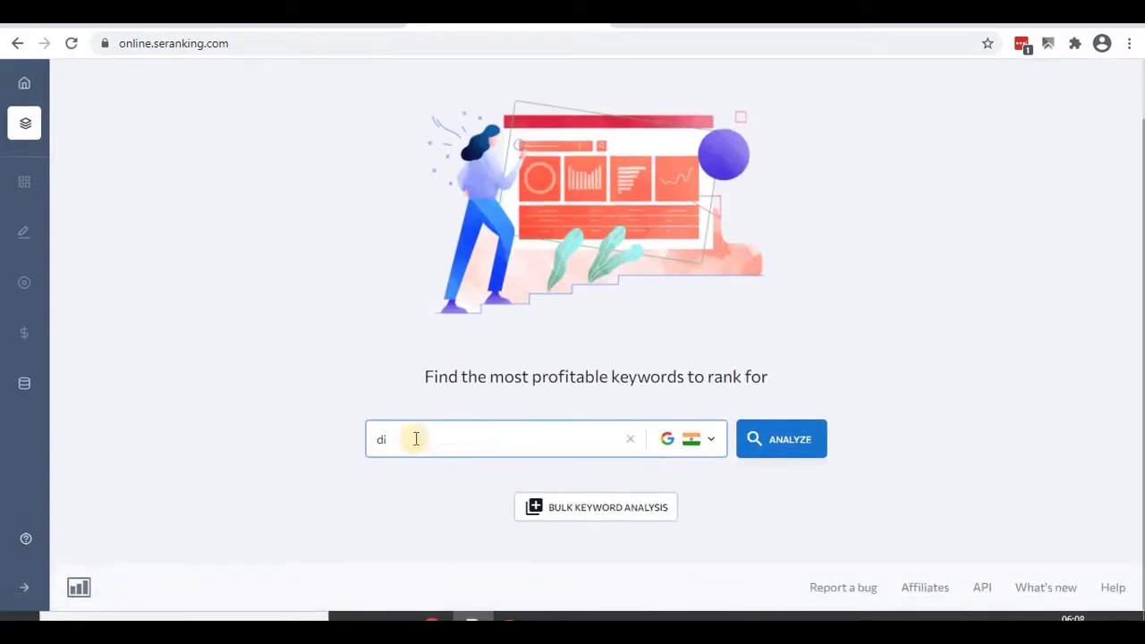
pyautogui.write('eo exp')
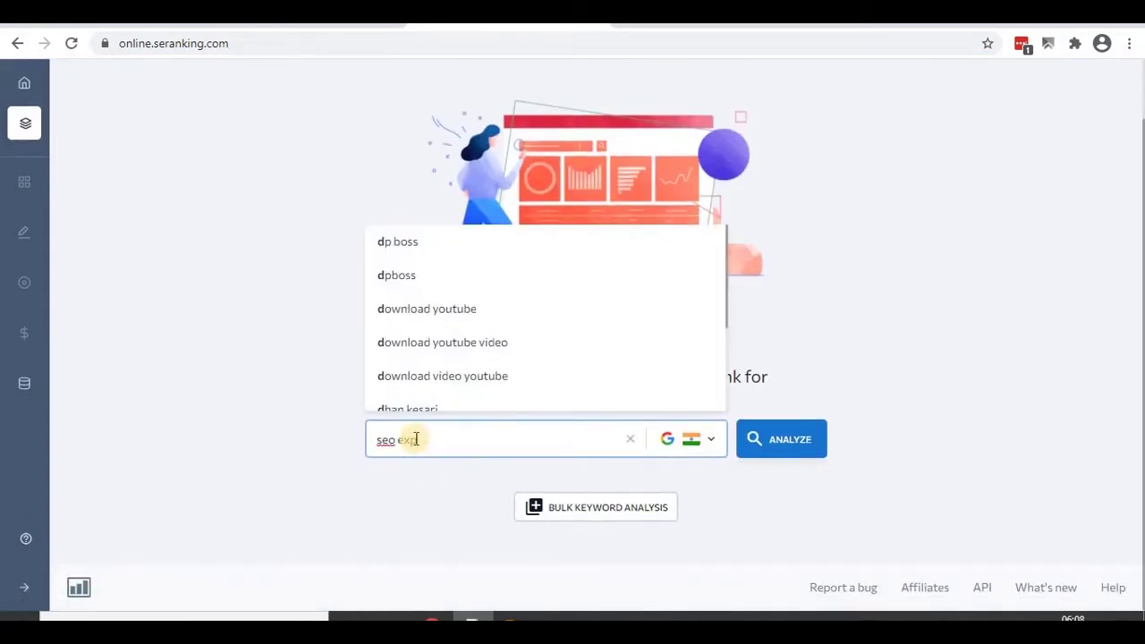
pyautogui.write('erts kerala')
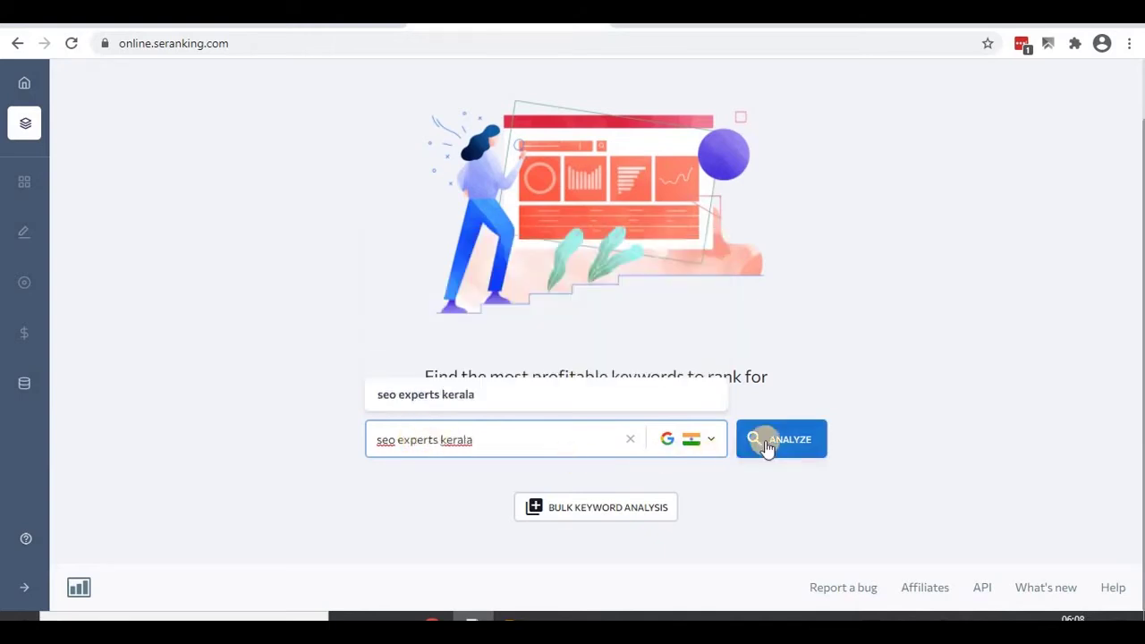
pyautogui.click(766, 446)
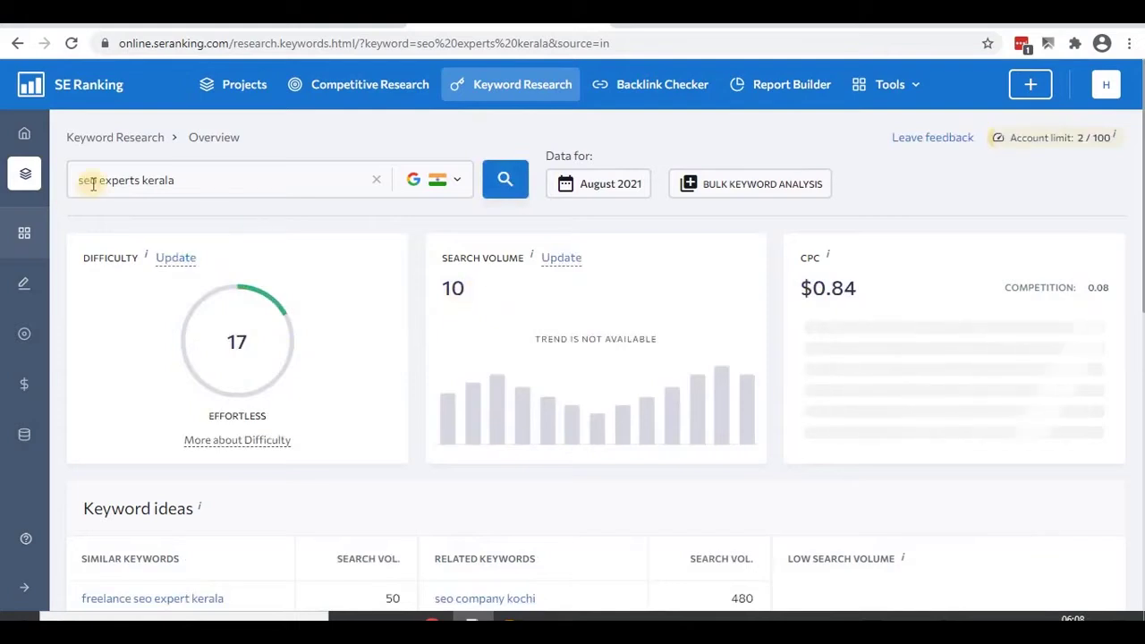
pyautogui.click(139, 180)
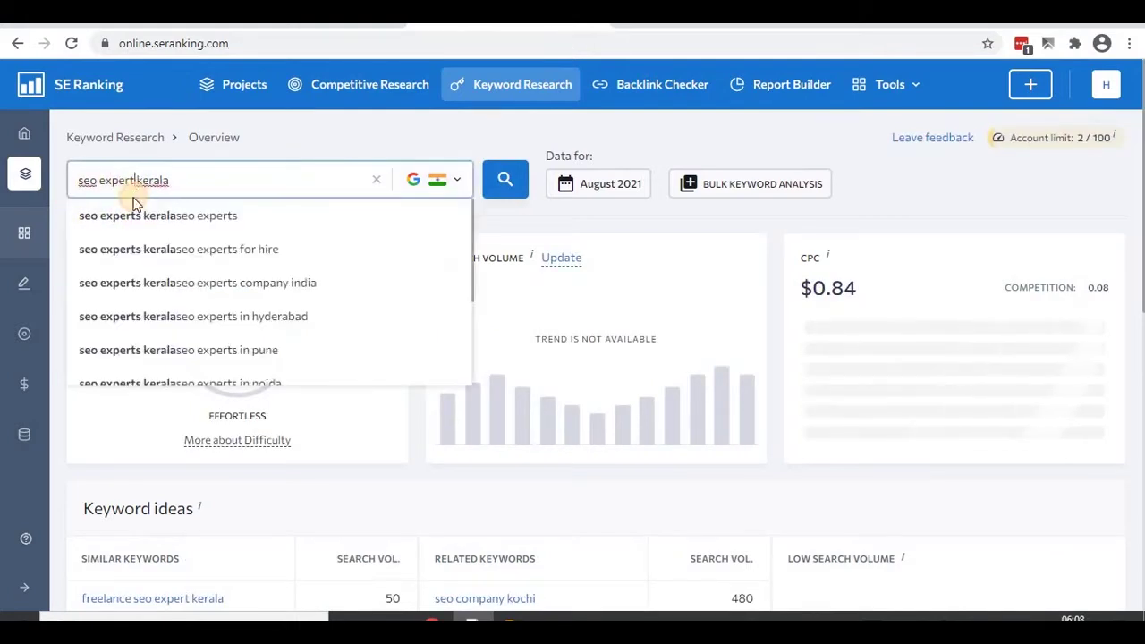
pyautogui.press('Return')
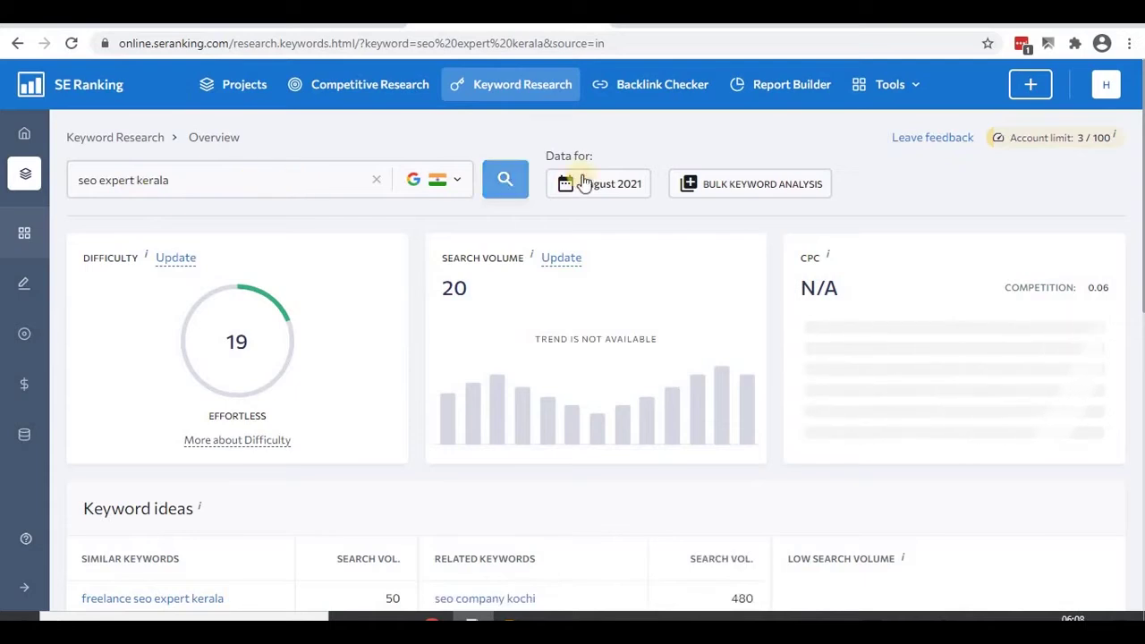
# - Examine the keyword's difficulty, search volume and CPC, its similar and related keyword ideas, organic search results and advertisers
pyautogui.scroll(-3, 472, 388)
pyautogui.scroll(2, 472, 383)
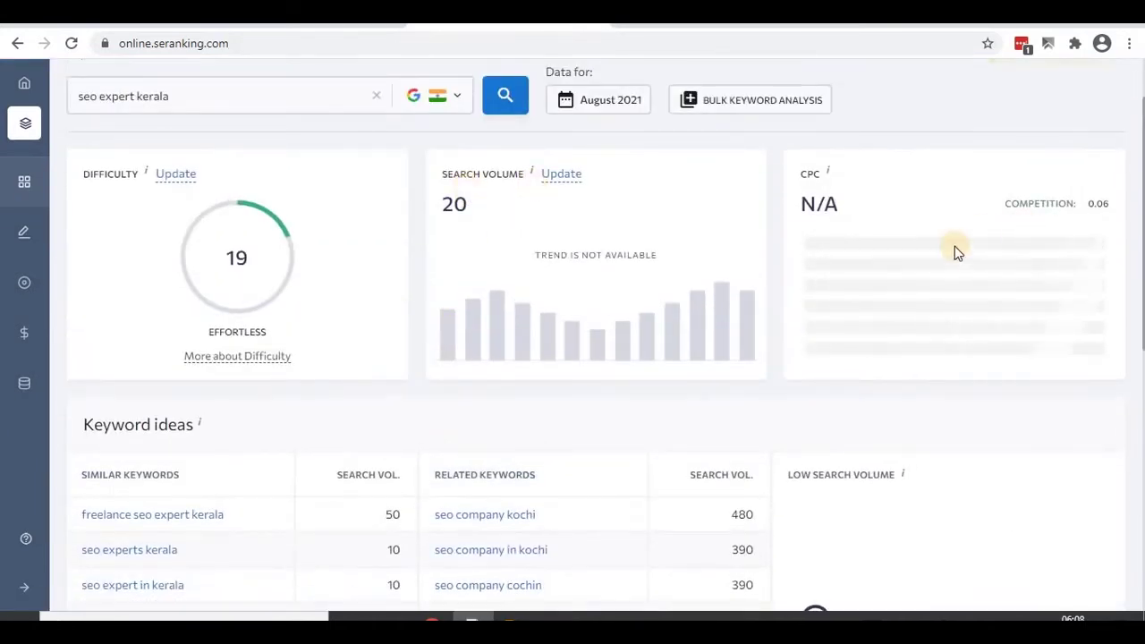
pyautogui.scroll(-3, 535, 431)
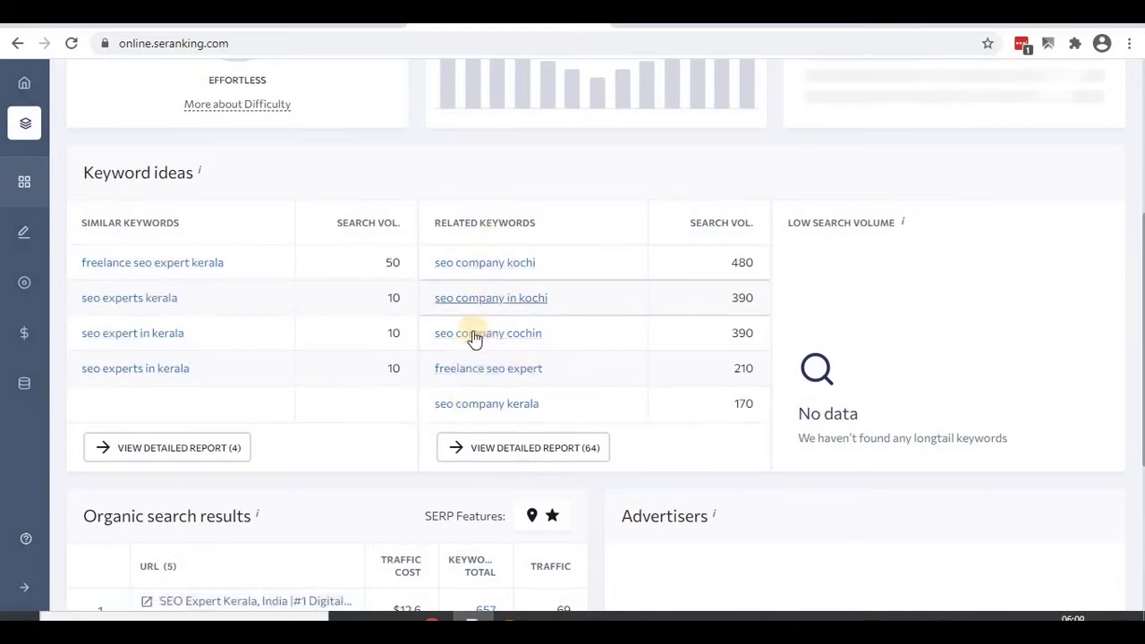
pyautogui.scroll(-1, 479, 391)
pyautogui.scroll(-4, 220, 403)
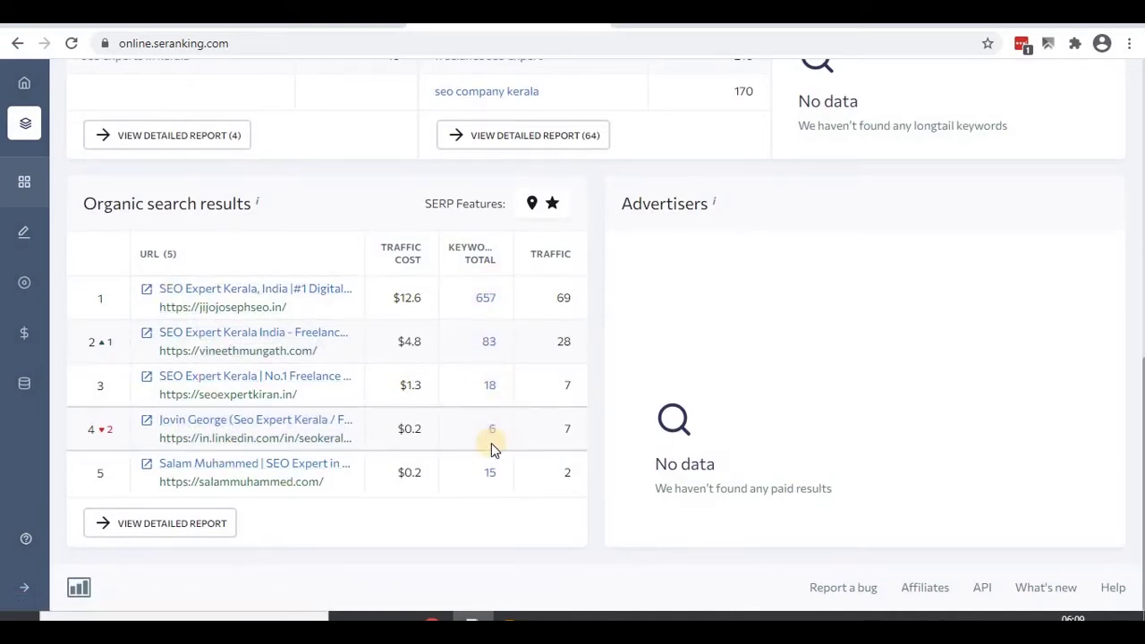
pyautogui.scroll(5, 514, 394)
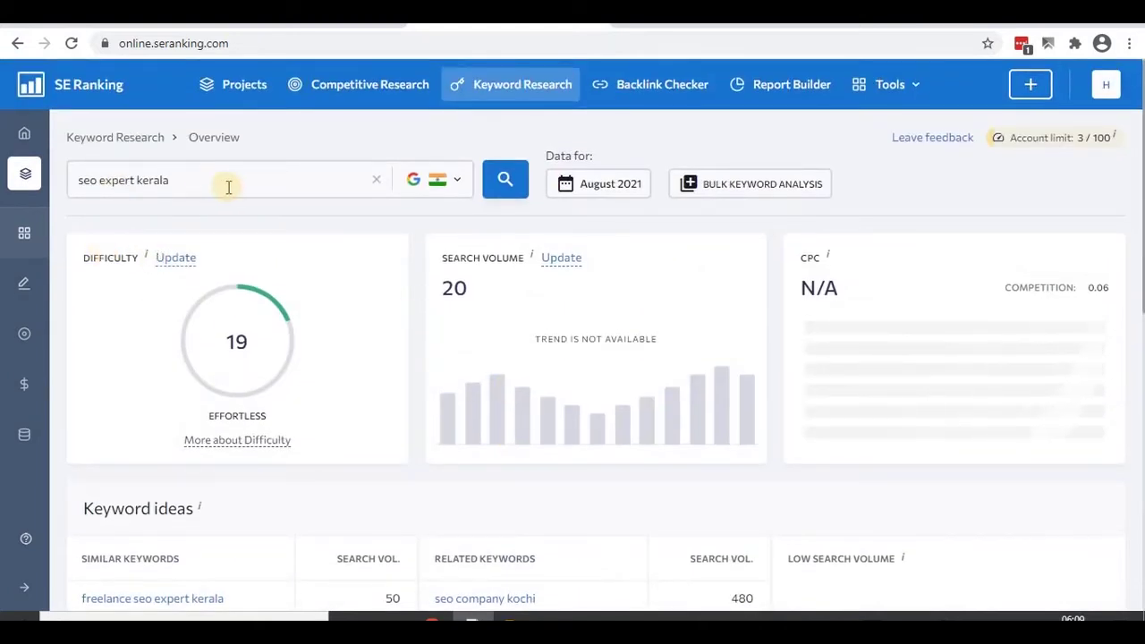
pyautogui.scroll(-5, 251, 230)
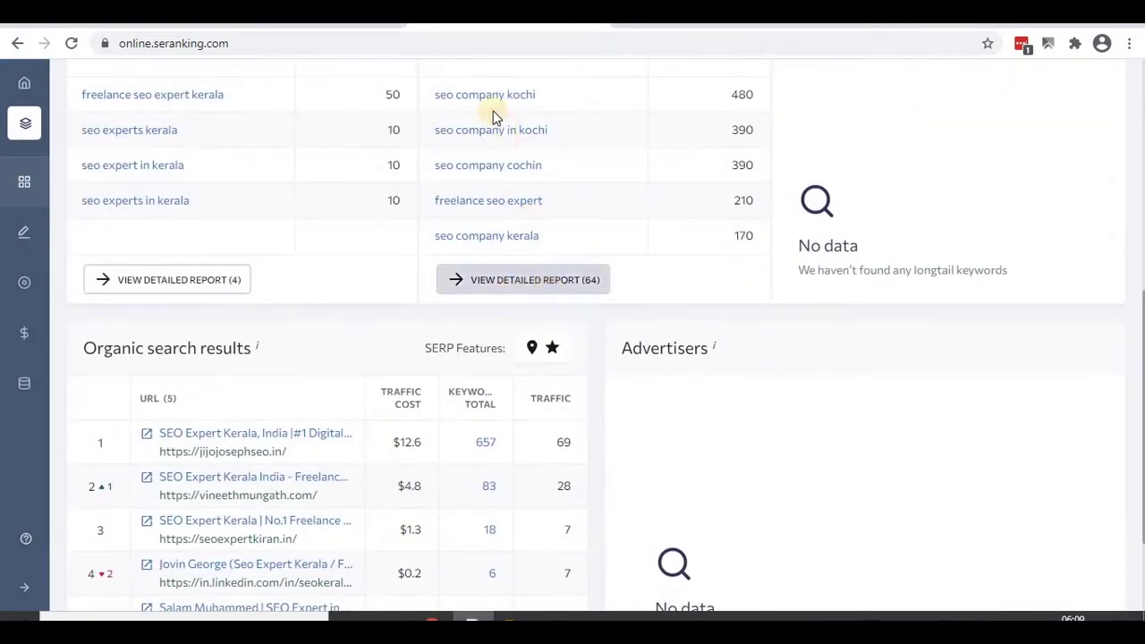
pyautogui.scroll(2, 557, 250)
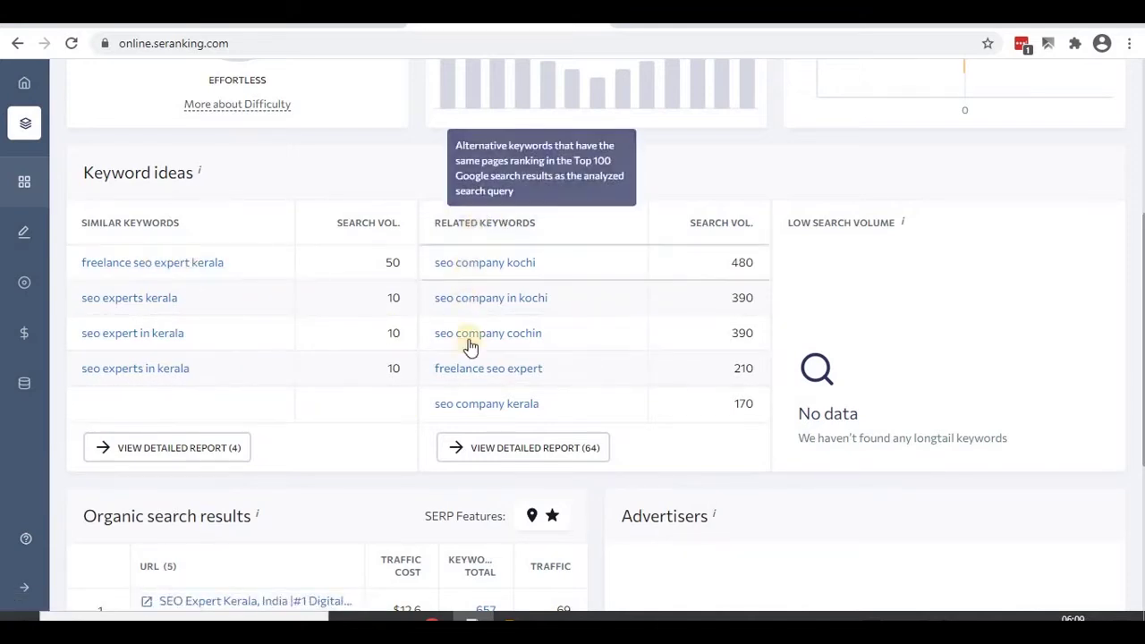
# - Open the detailed report of related keywords and look through their search volume, SERP features, relevance, CPC and difficulty
pyautogui.click(496, 451)
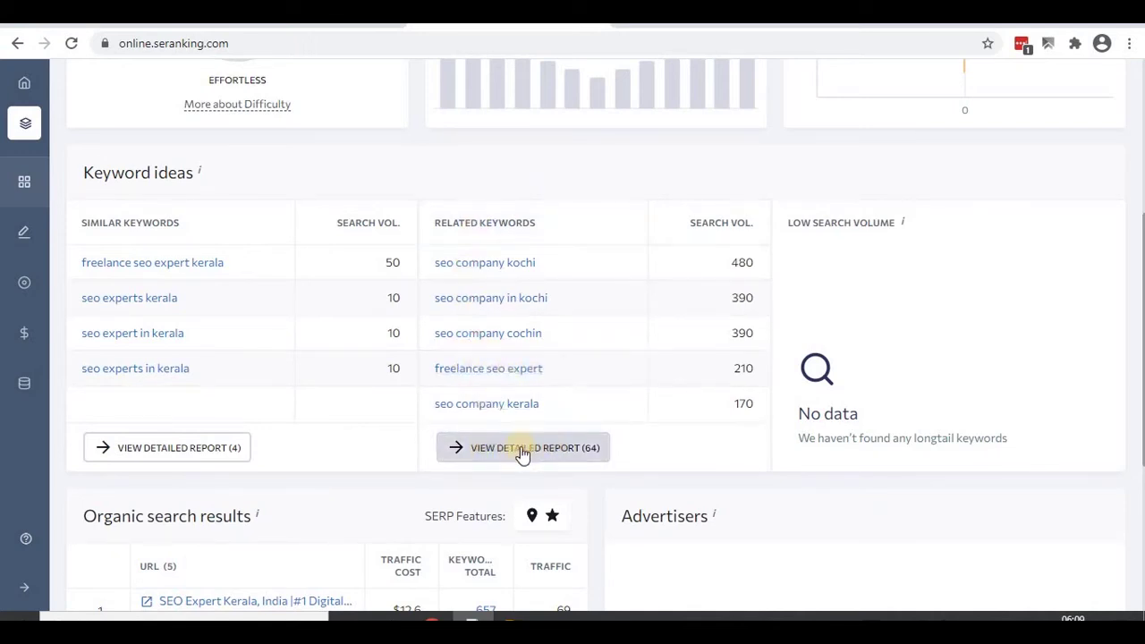
pyautogui.click(522, 450)
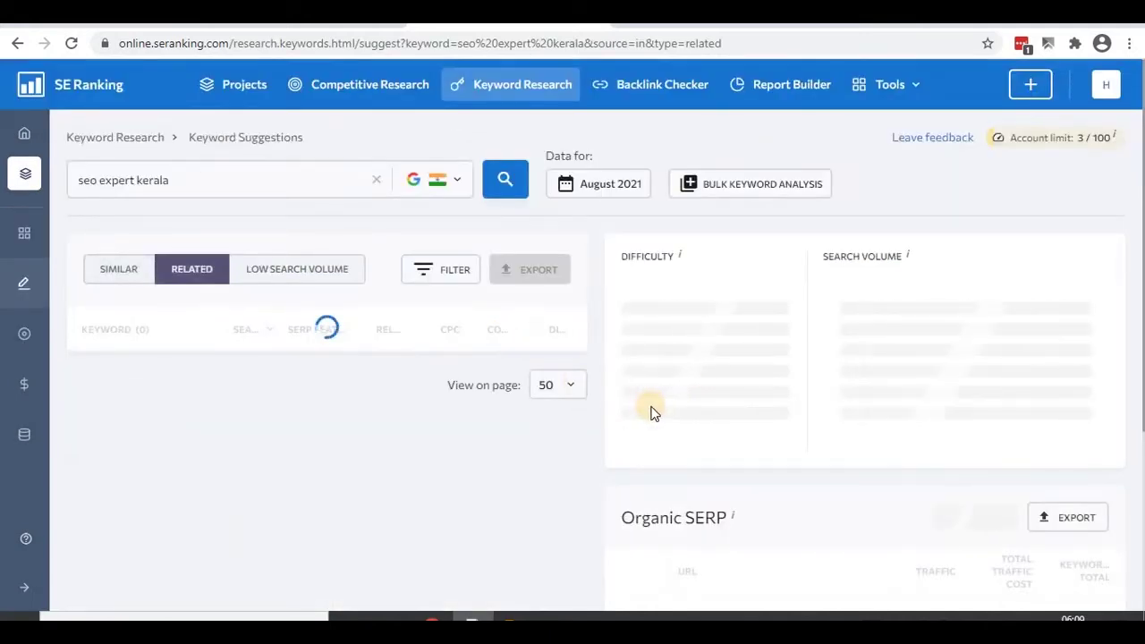
pyautogui.scroll(-2, 468, 427)
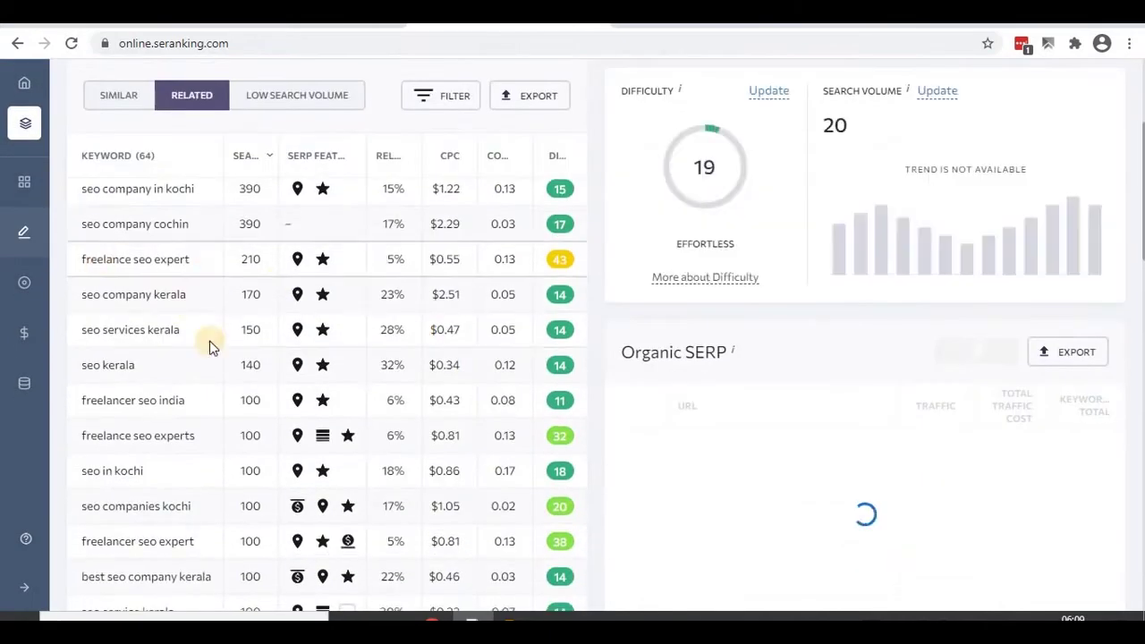
pyautogui.scroll(1, 212, 341)
pyautogui.scroll(-10, 212, 342)
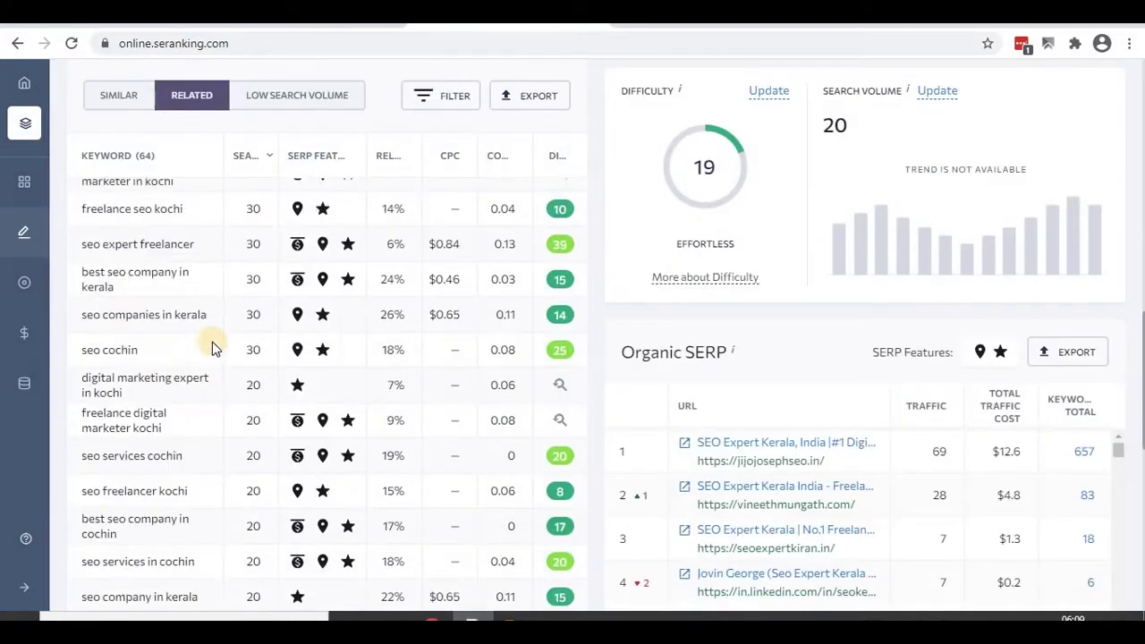
pyautogui.scroll(-5, 212, 341)
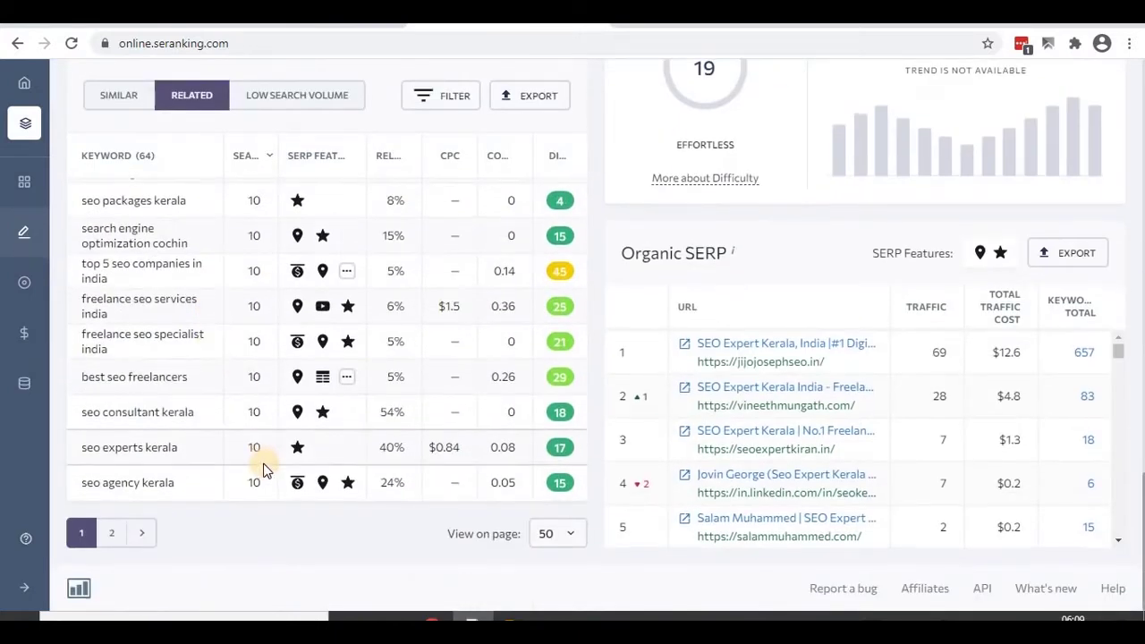
# - Export the related keywords list for "seo expert kerala" as a CSV file and dismiss the download notices
pyautogui.scroll(15, 259, 460)
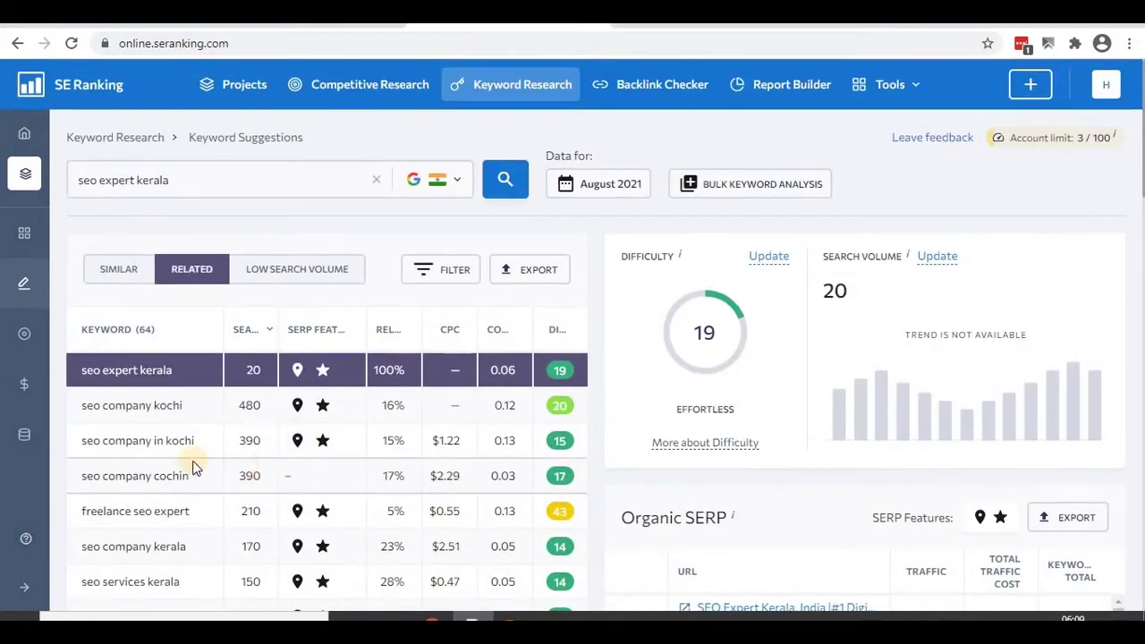
pyautogui.scroll(-1, 229, 466)
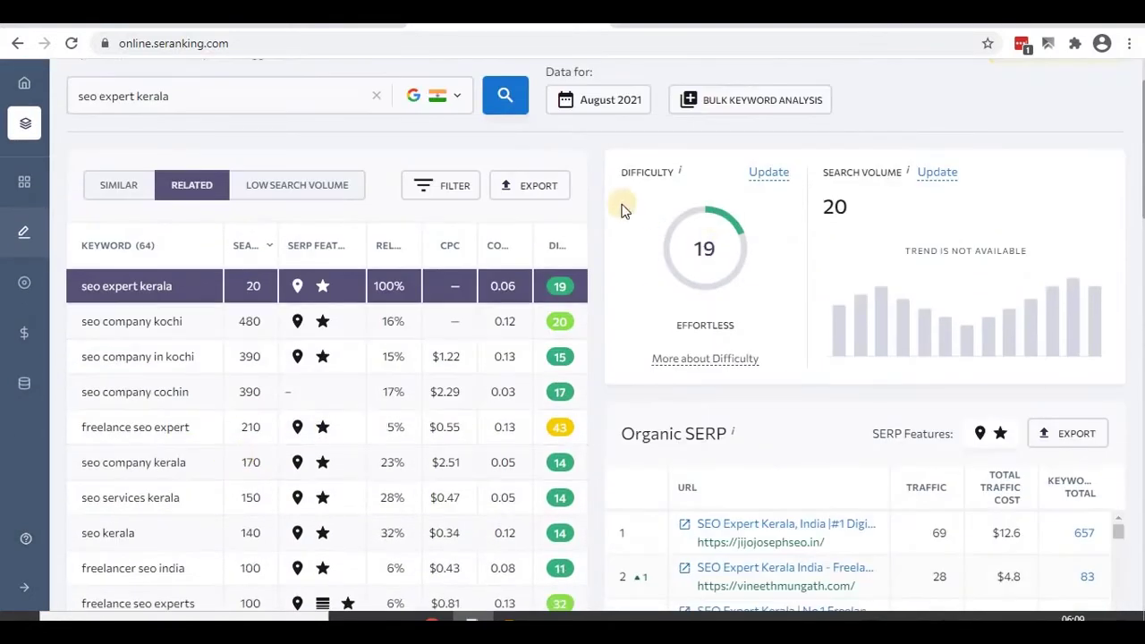
pyautogui.click(516, 190)
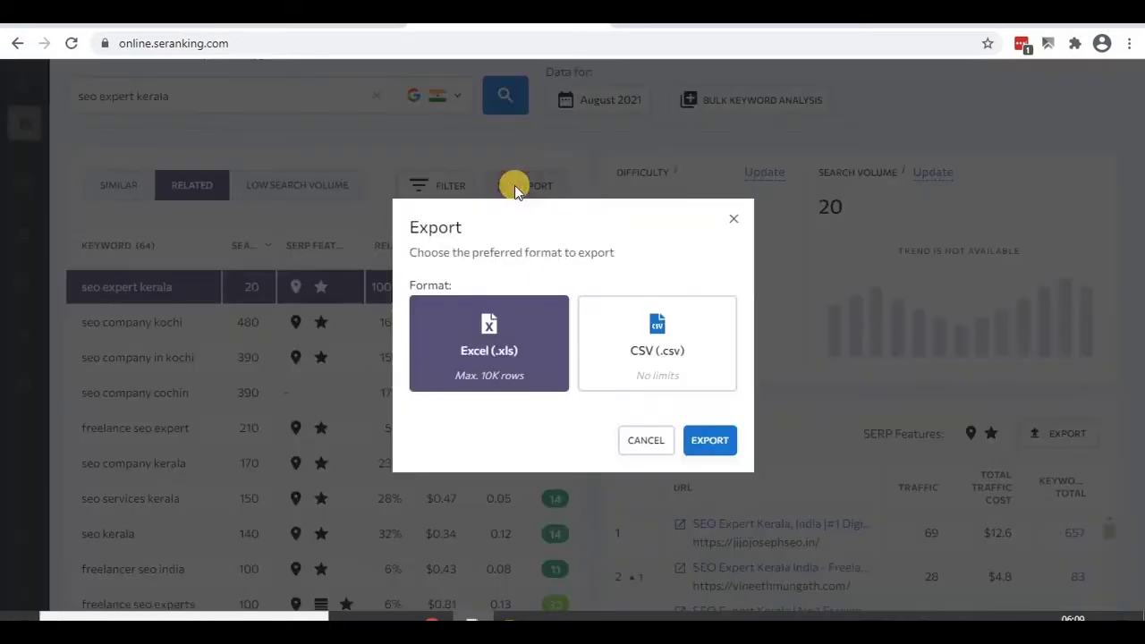
pyautogui.click(665, 396)
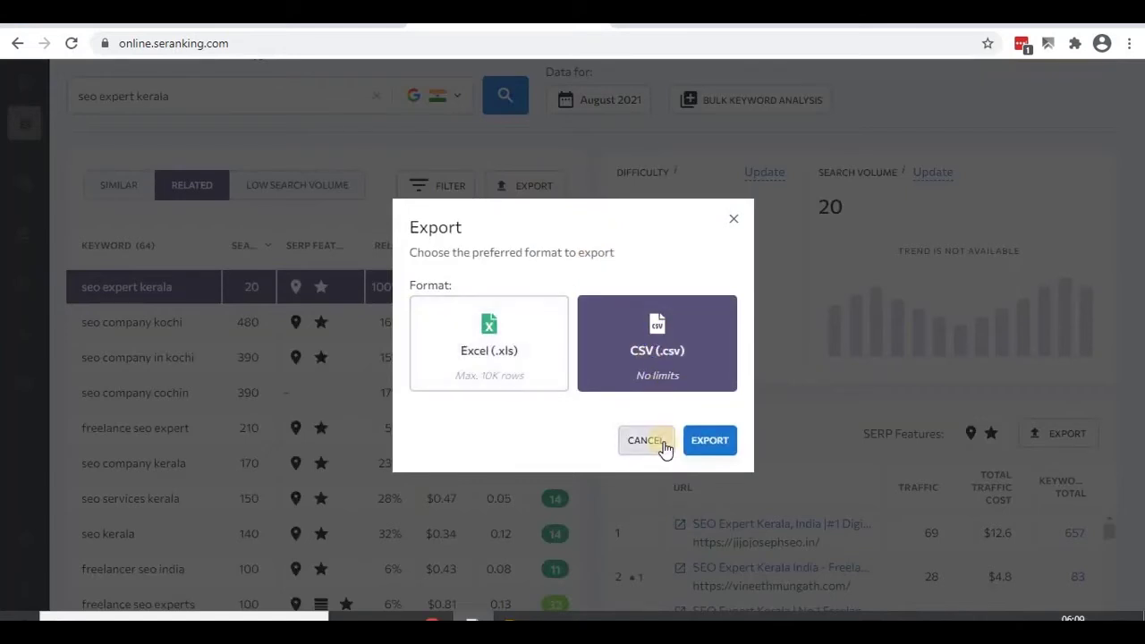
pyautogui.click(711, 429)
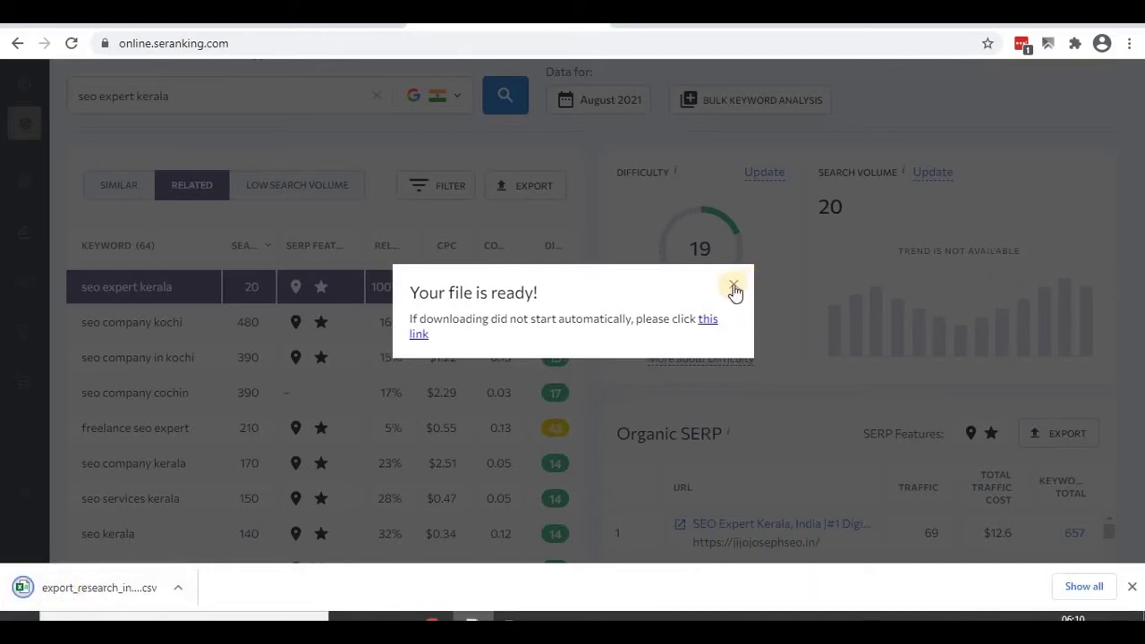
pyautogui.click(1063, 421)
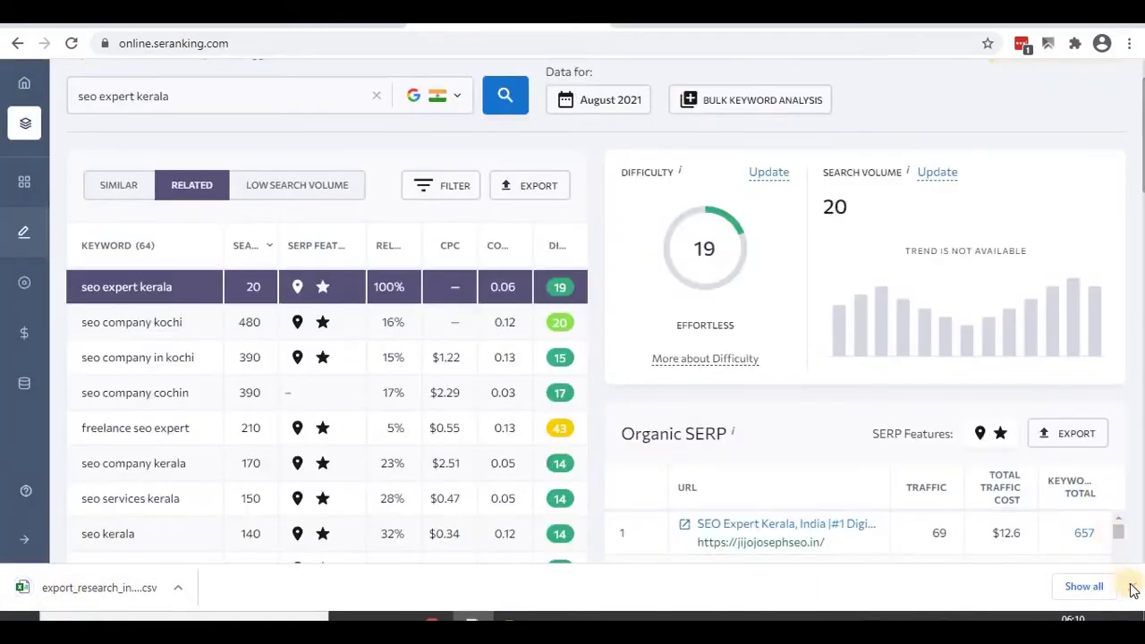
pyautogui.click(1134, 586)
# - Switch to the similar keywords list and export it as a CSV file
pyautogui.click(132, 186)
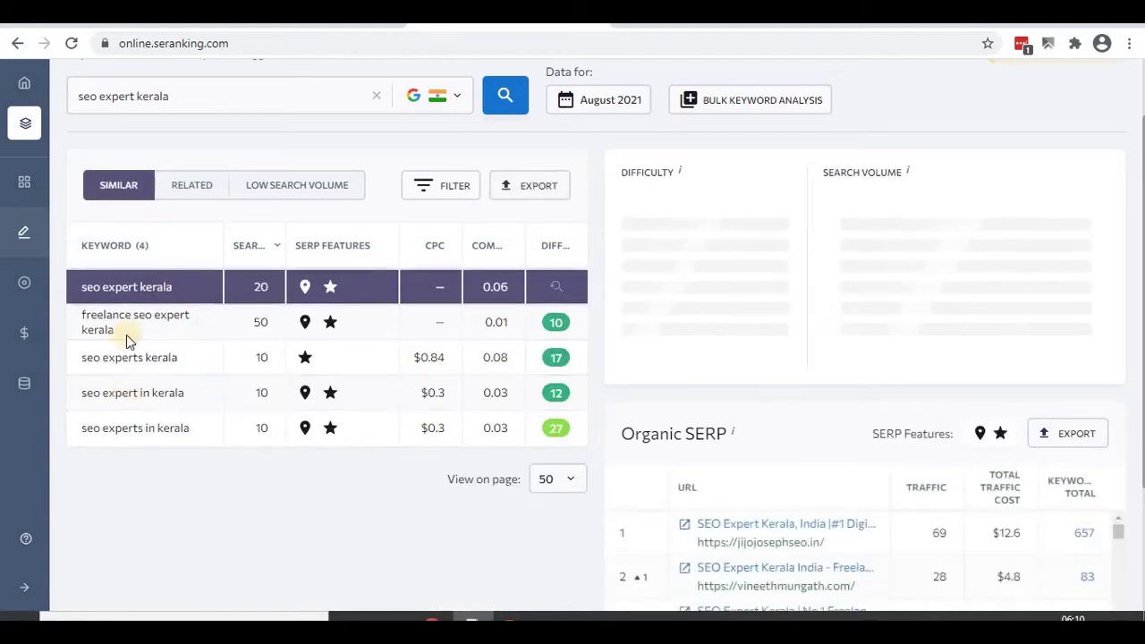
pyautogui.click(519, 184)
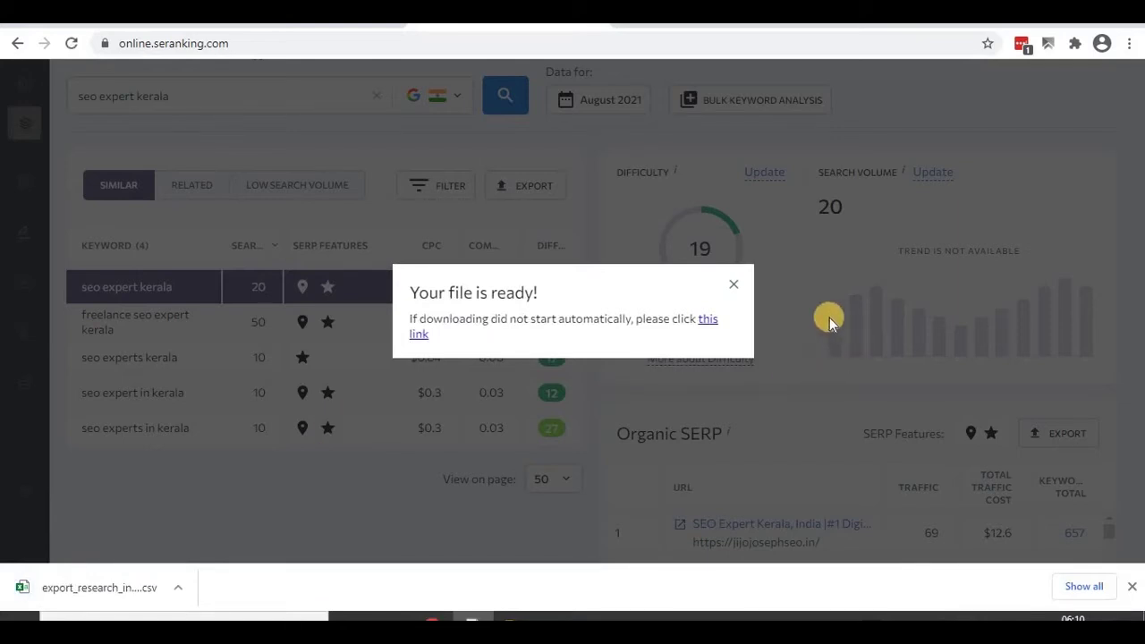
pyautogui.click(735, 286)
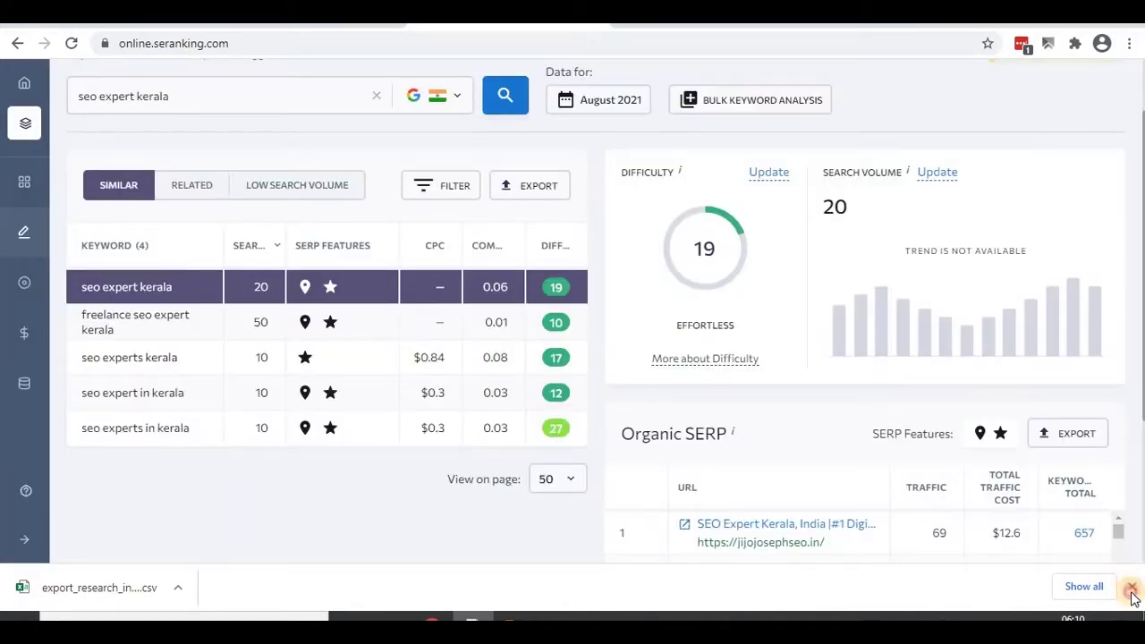
pyautogui.click(1130, 584)
# - Check the similar and low search volume keyword suggestions, and return to the keyword's Overview
pyautogui.scroll(-2, 286, 377)
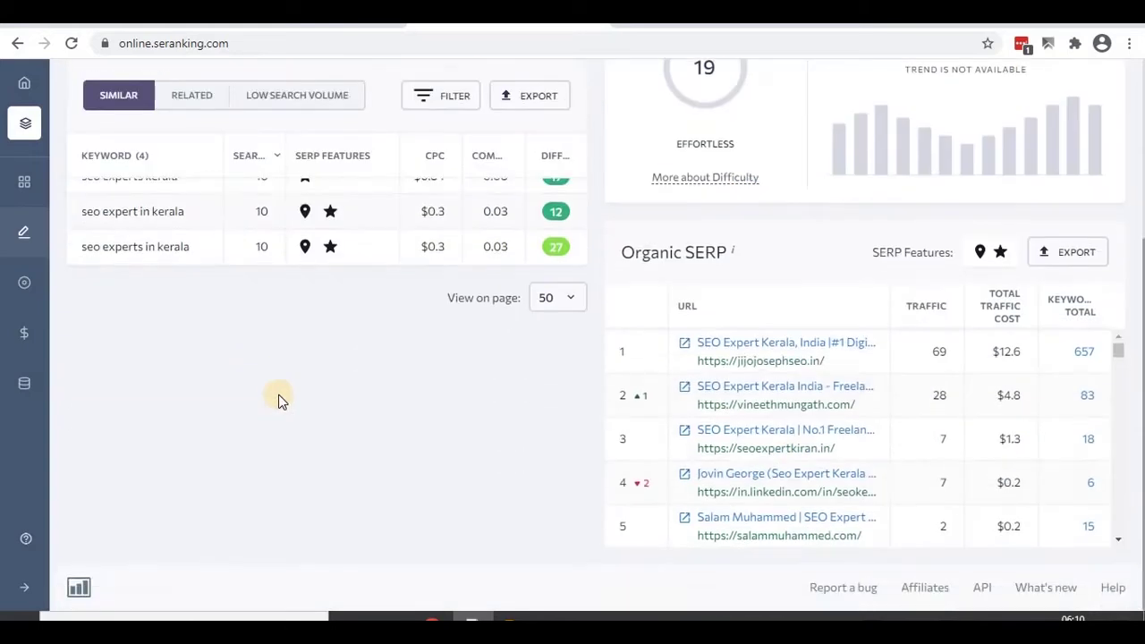
pyautogui.scroll(3, 278, 396)
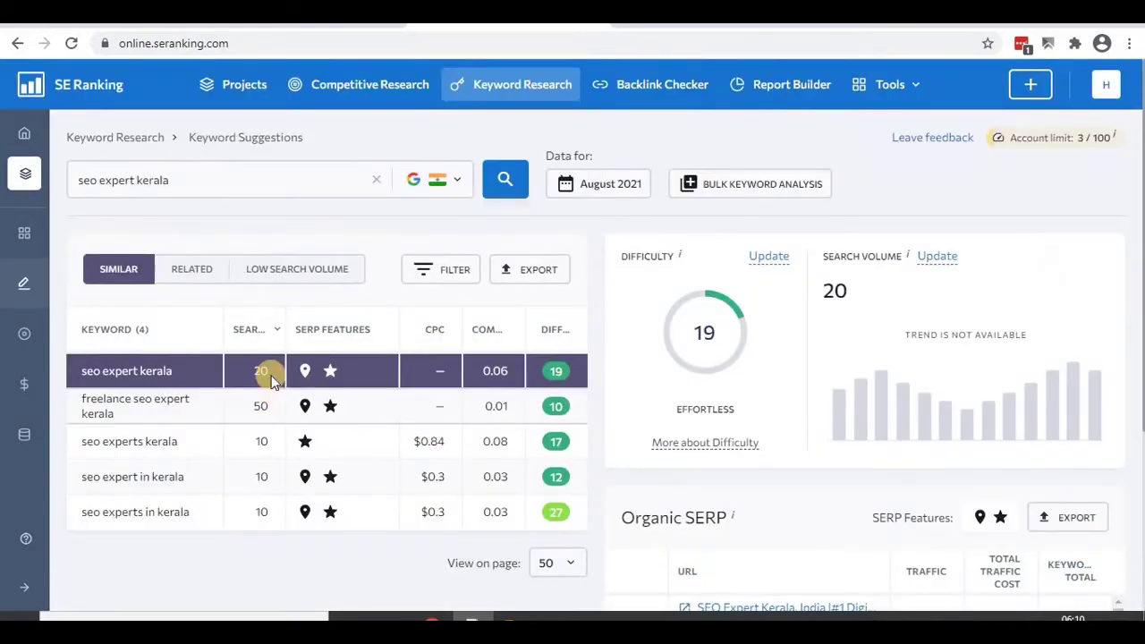
pyautogui.click(301, 273)
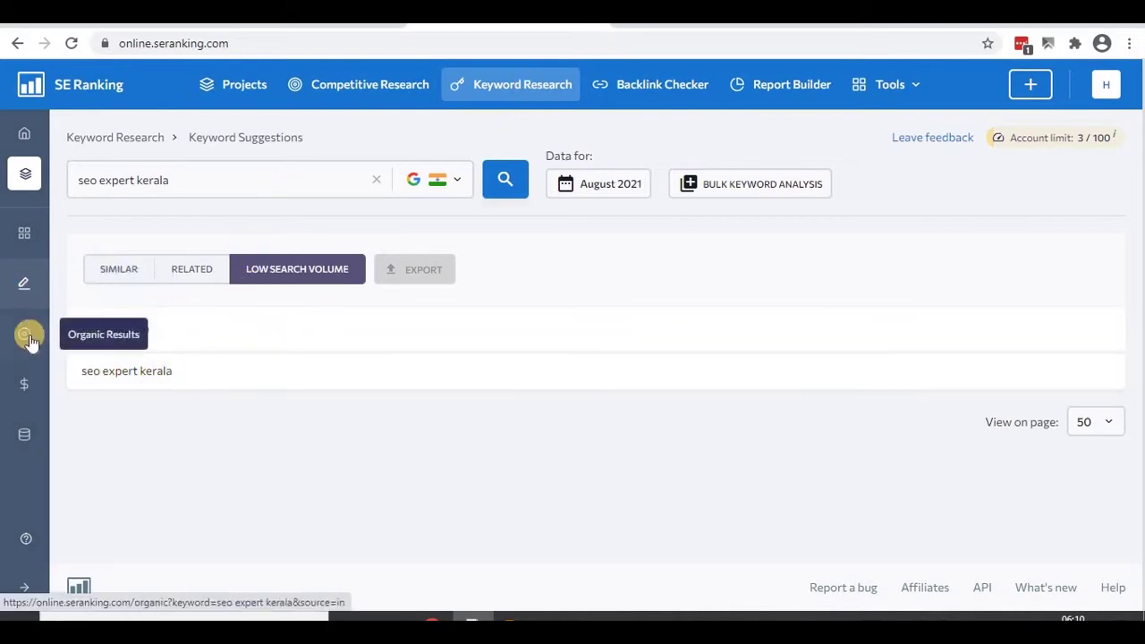
pyautogui.click(23, 241)
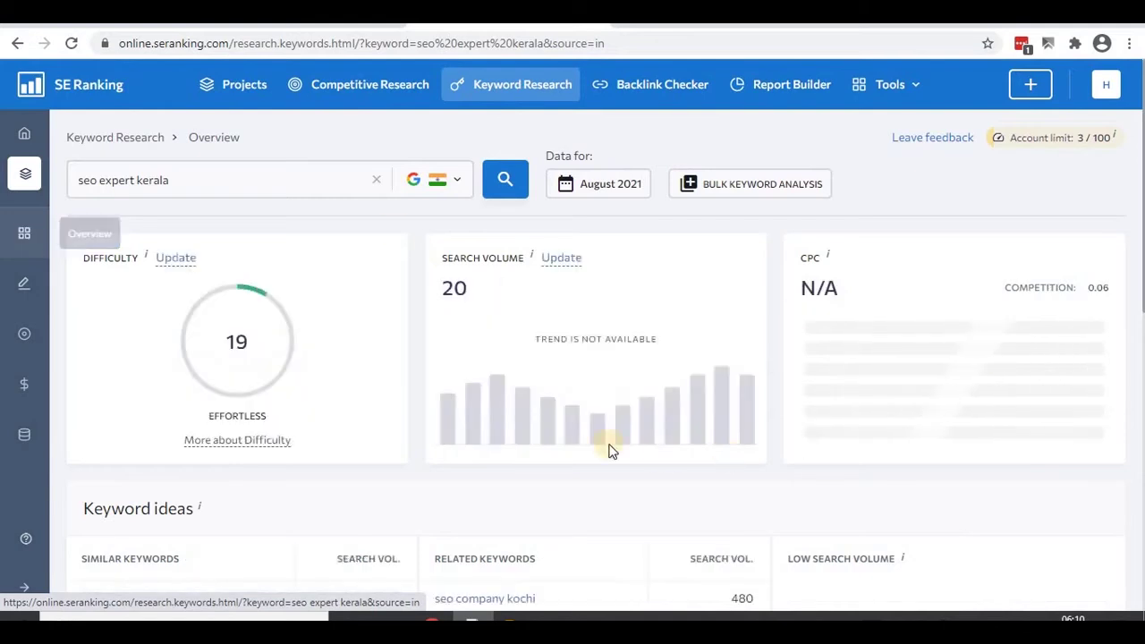
# - Open the keyword report of the top-ranked organic search result and examine its keywords' difficulty, search volume, SERP features, position and CPC
pyautogui.scroll(-7, 348, 404)
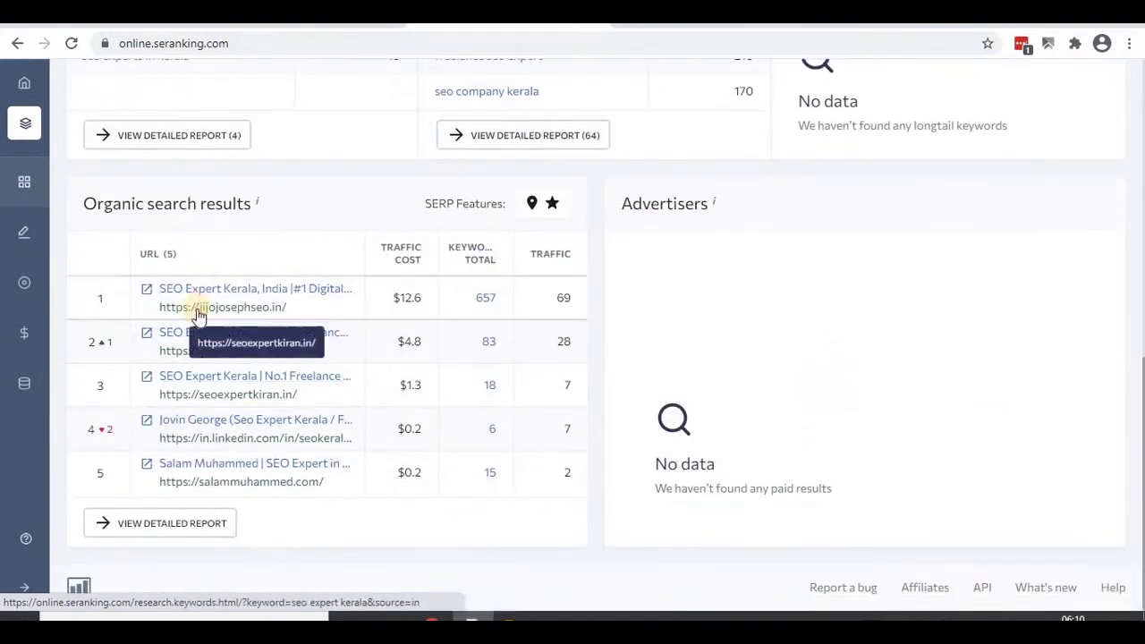
pyautogui.click(485, 301)
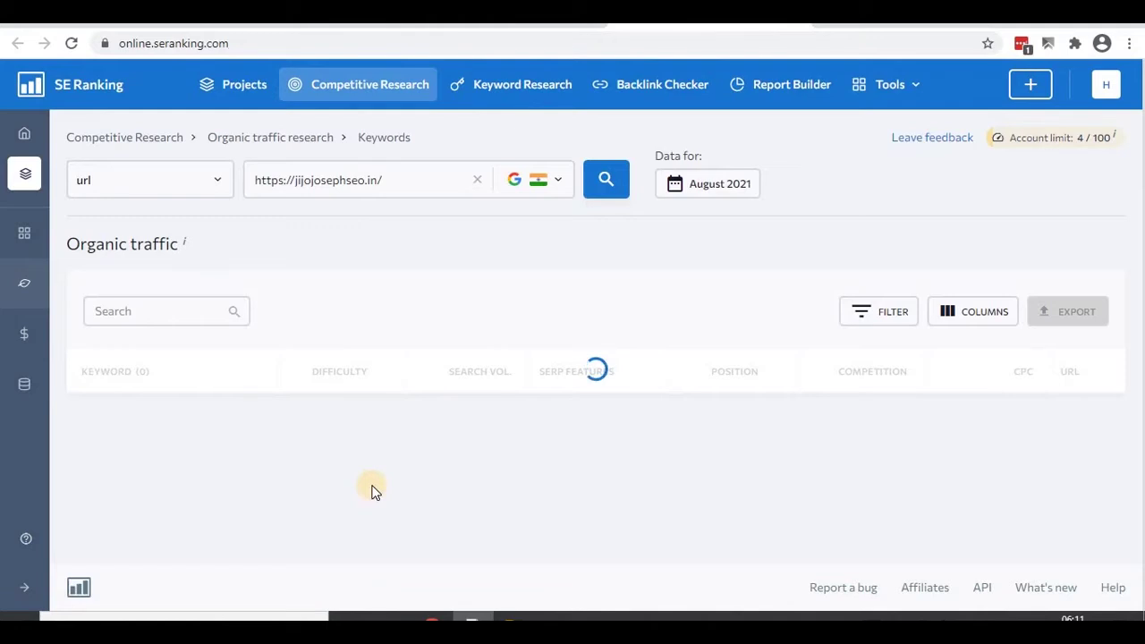
pyautogui.scroll(-1, 128, 314)
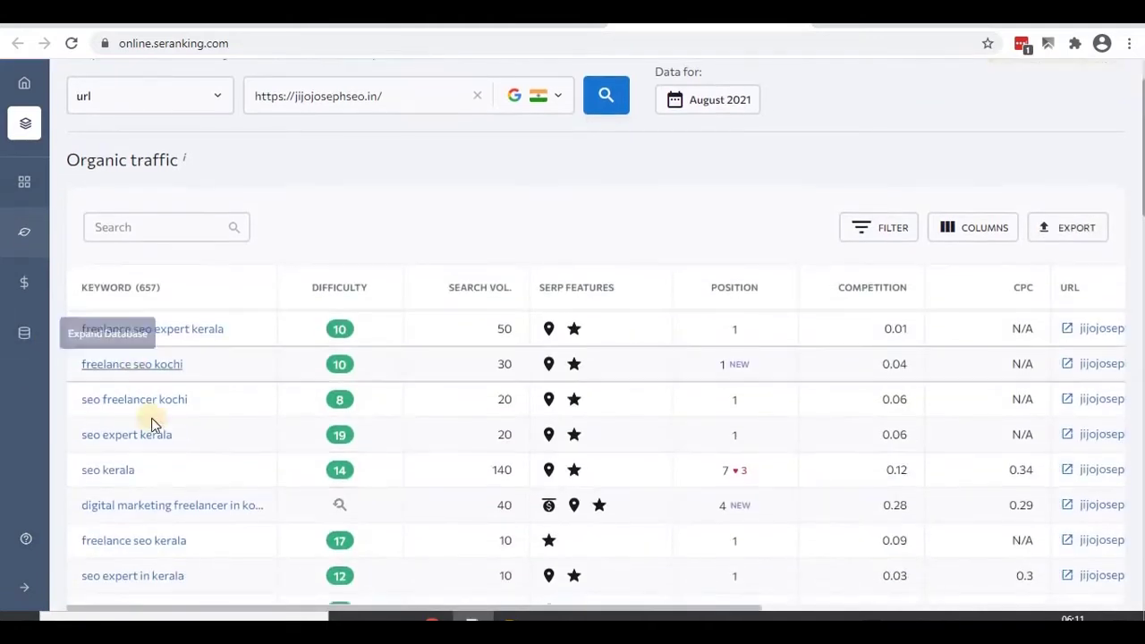
pyautogui.scroll(-2, 152, 411)
pyautogui.scroll(3, 741, 375)
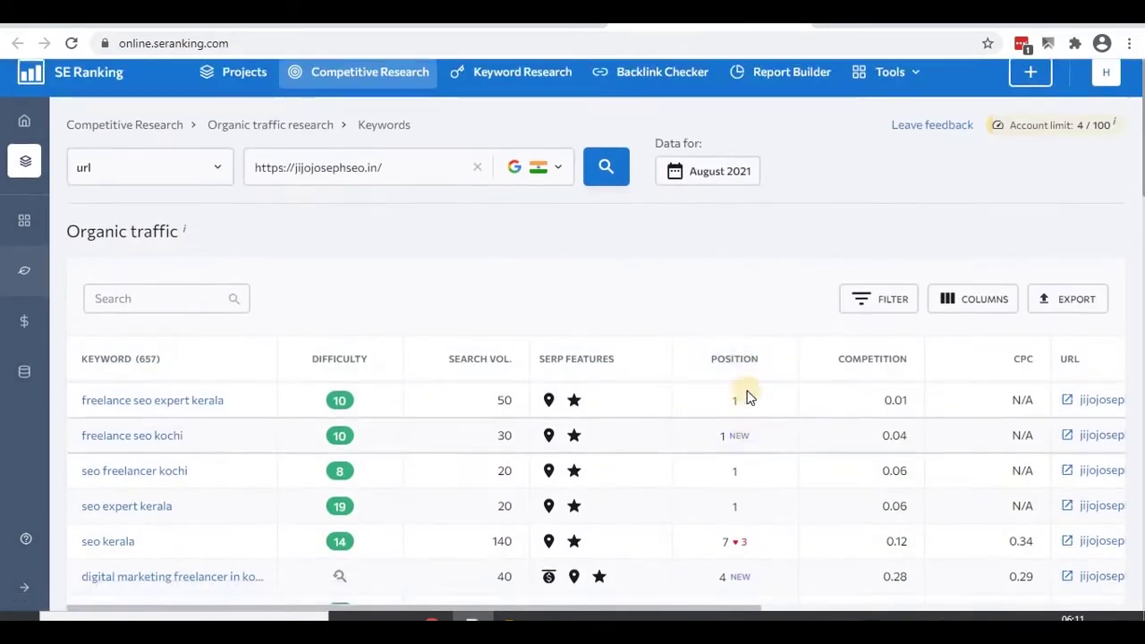
pyautogui.scroll(-4, 754, 455)
pyautogui.scroll(-7, 135, 343)
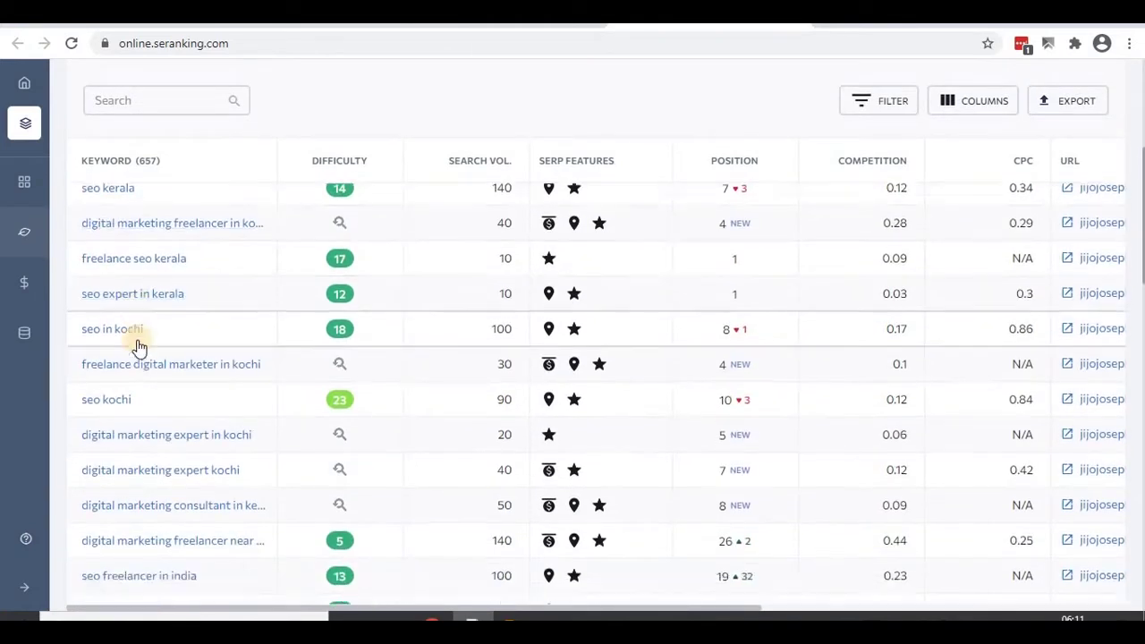
pyautogui.scroll(-5, 146, 361)
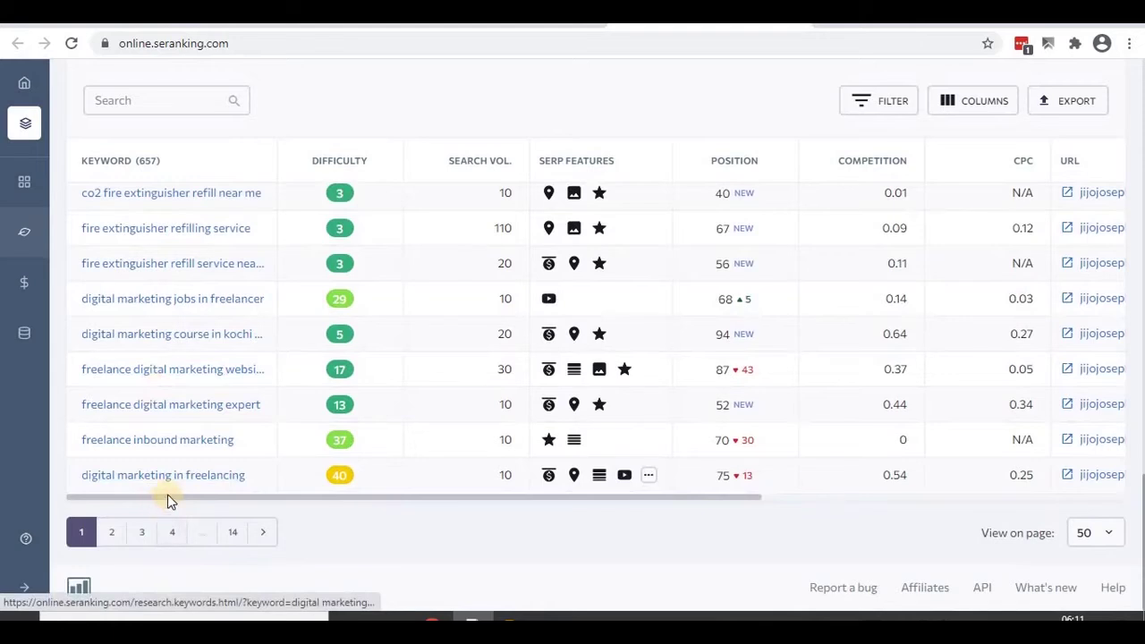
pyautogui.scroll(4, 205, 435)
pyautogui.scroll(10, 206, 435)
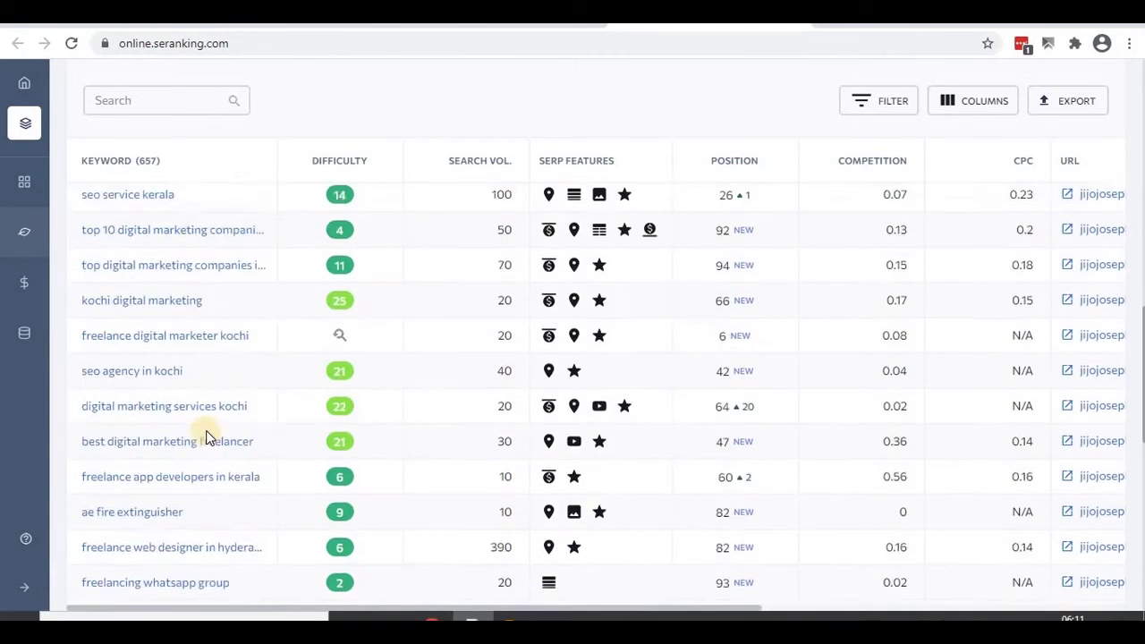
pyautogui.scroll(-2, 205, 436)
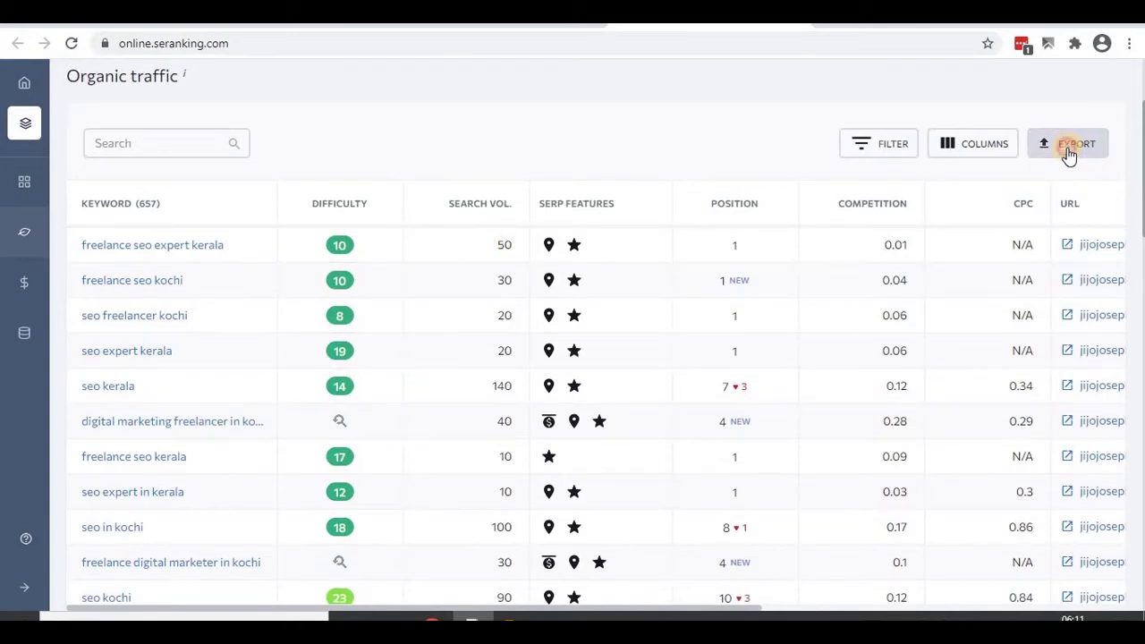
# - Export the competitor URL's organic traffic keywords as a CSV file
pyautogui.click(1069, 154)
pyautogui.click(586, 360)
pyautogui.click(708, 442)
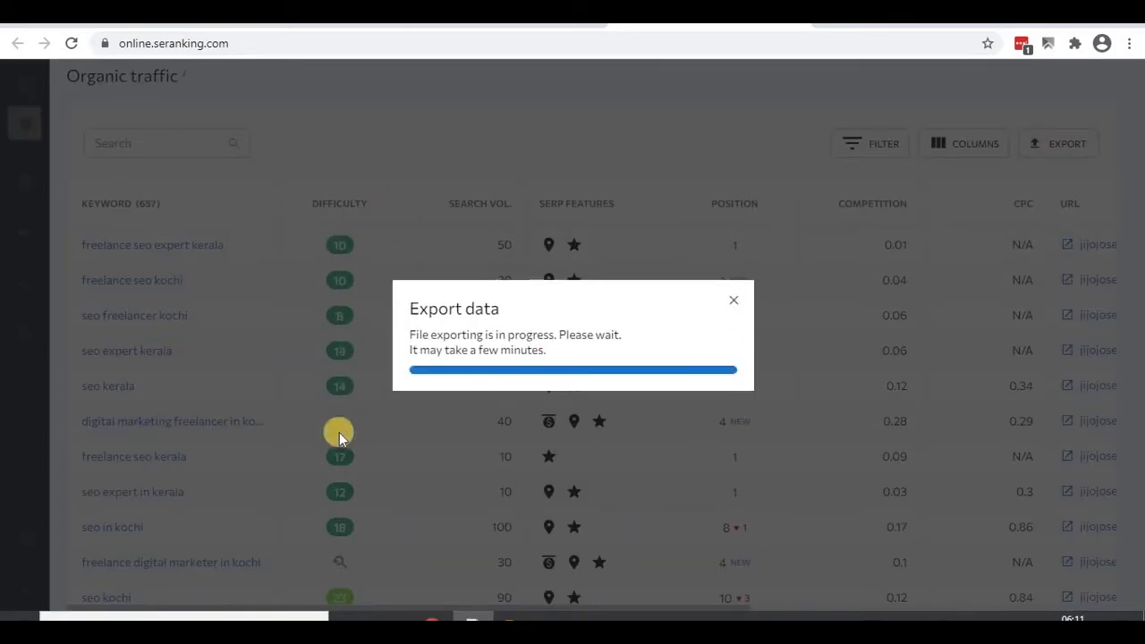
pyautogui.click(775, 296)
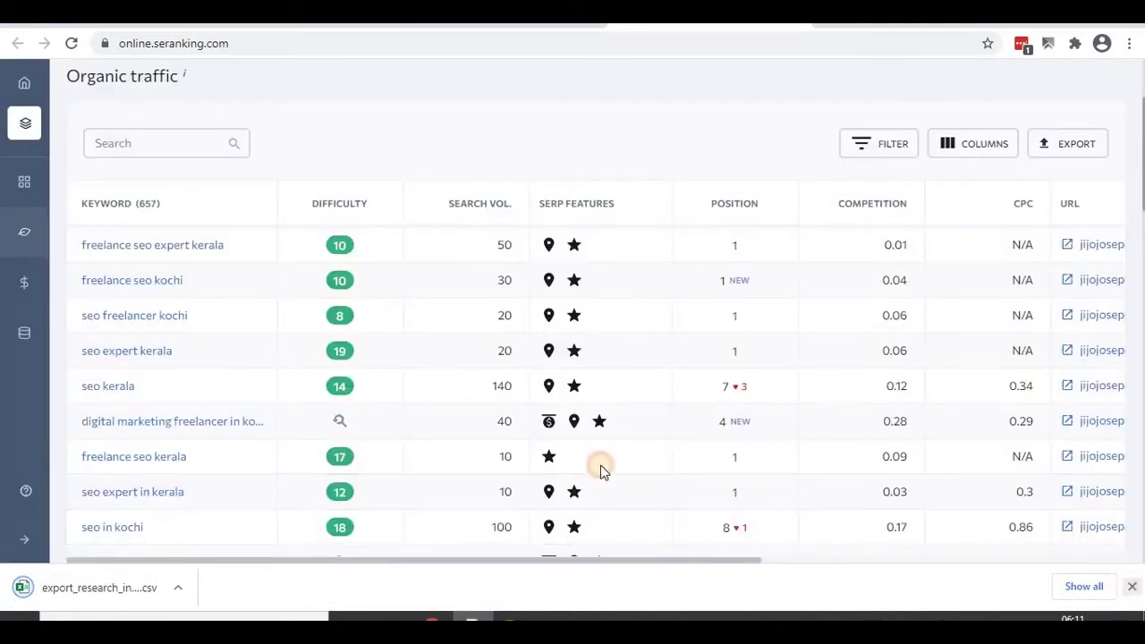
# - Look through the rest of the organic keyword list and open the URL's paid traffic research Keywords report
pyautogui.scroll(-5, 358, 439)
pyautogui.scroll(-15, 366, 466)
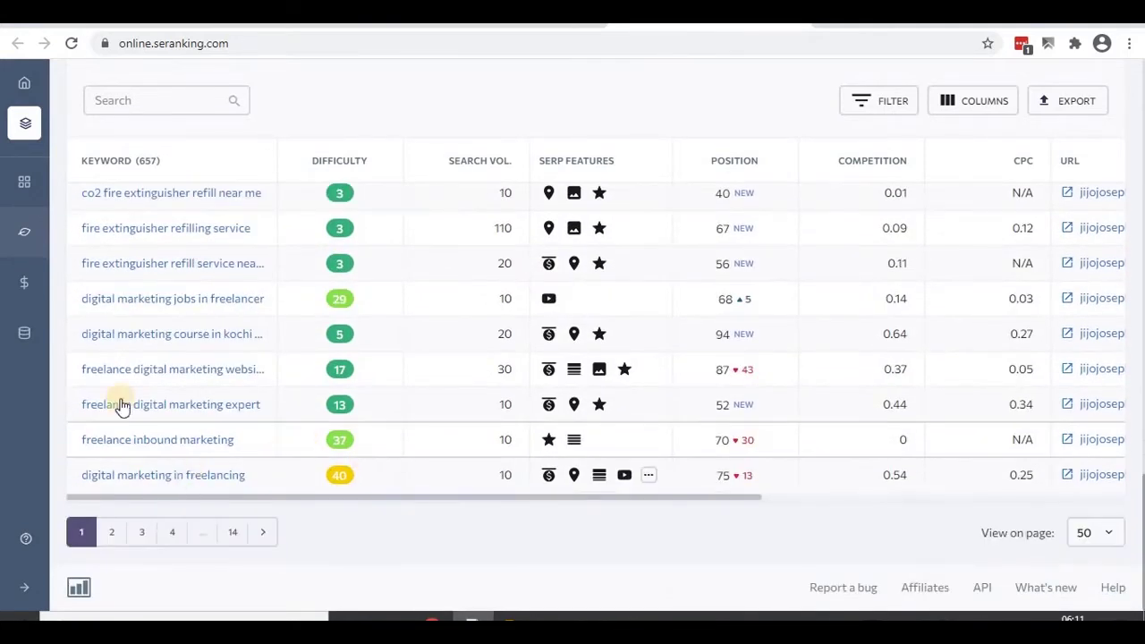
pyautogui.moveTo(25, 285)
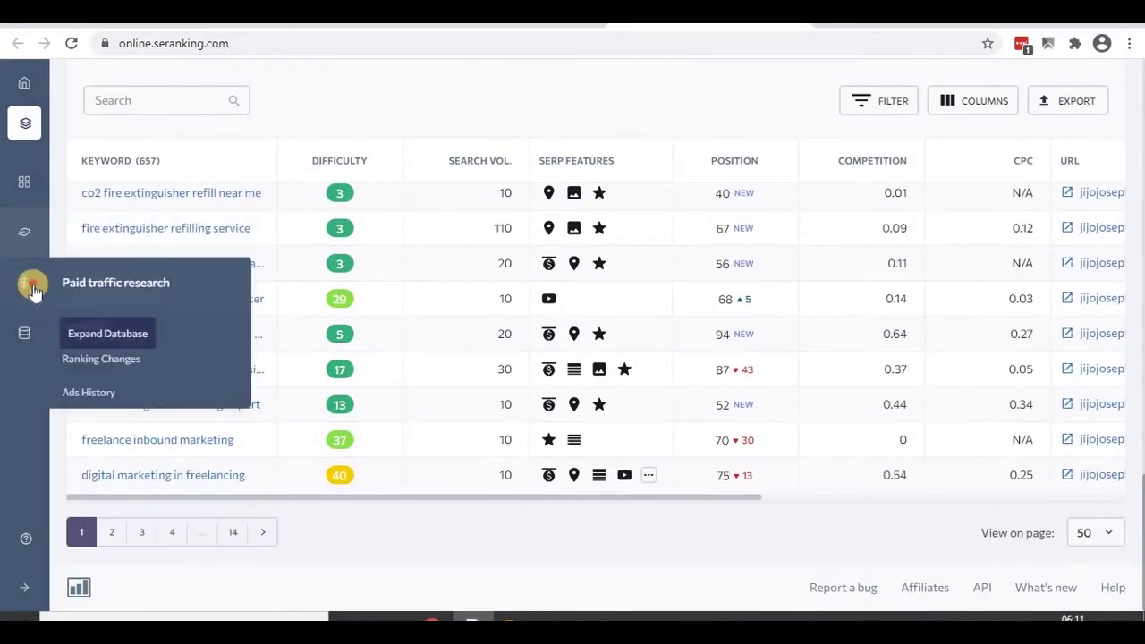
pyautogui.click(33, 291)
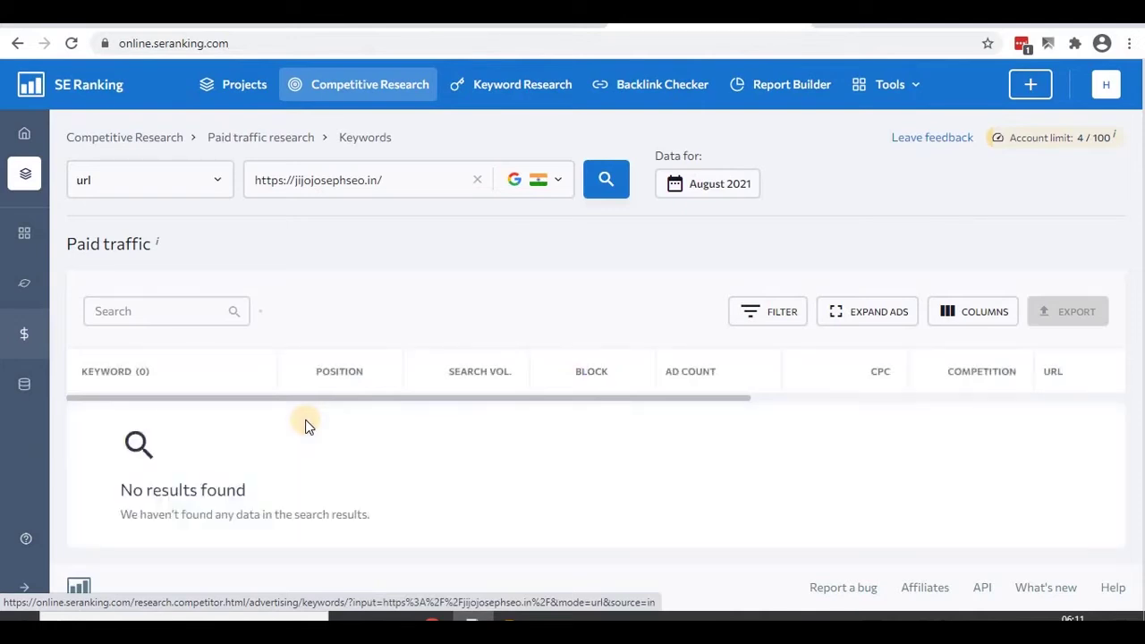
# - Analyze "digital marketing consultant kerala" in Keyword Research for Google India
pyautogui.click(514, 89)
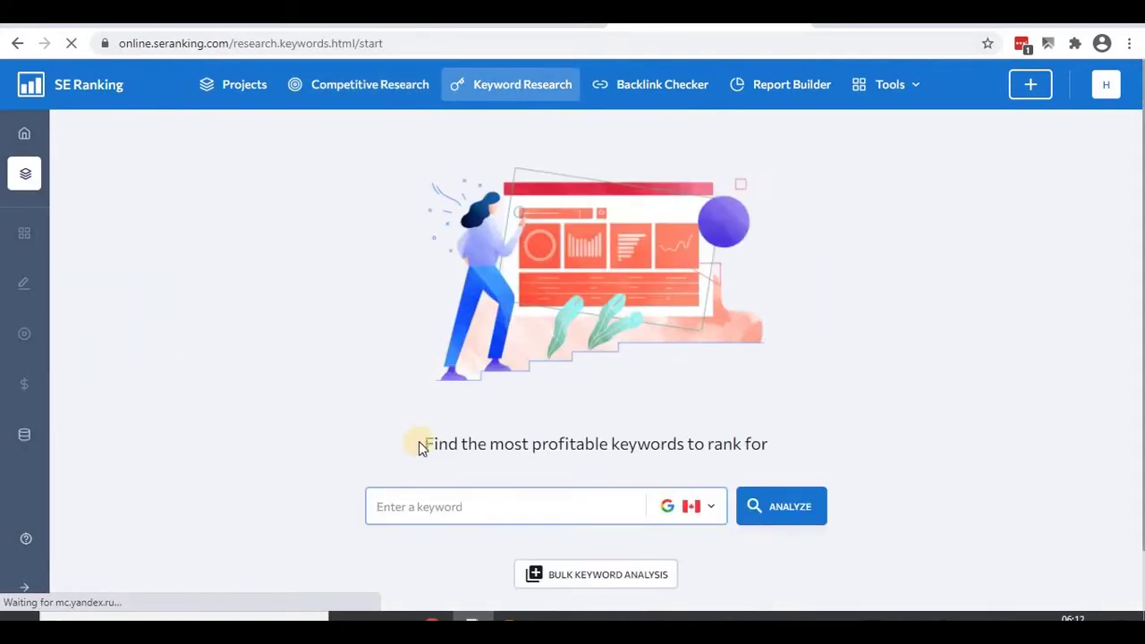
pyautogui.scroll(-1, 421, 447)
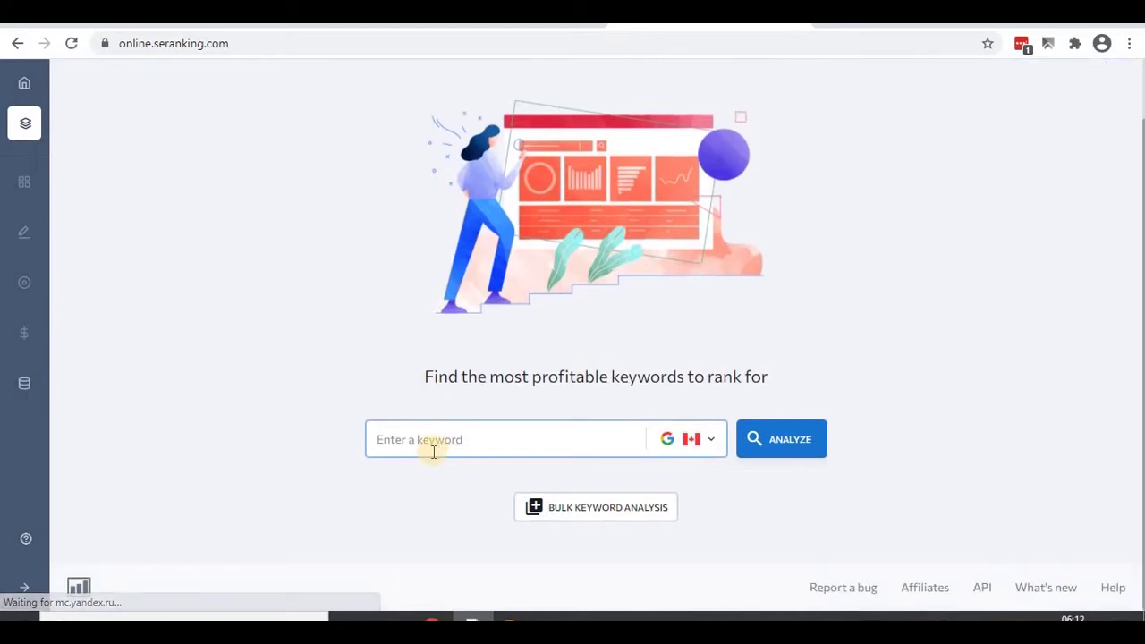
pyautogui.write('digital marketing cu')
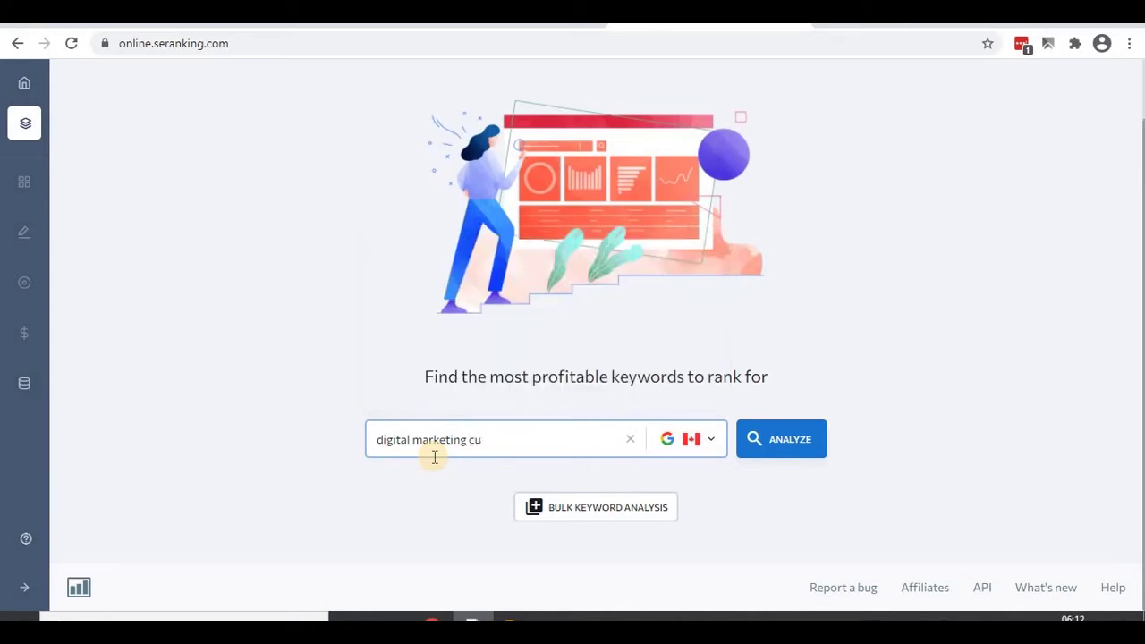
pyautogui.press('BackSpace')
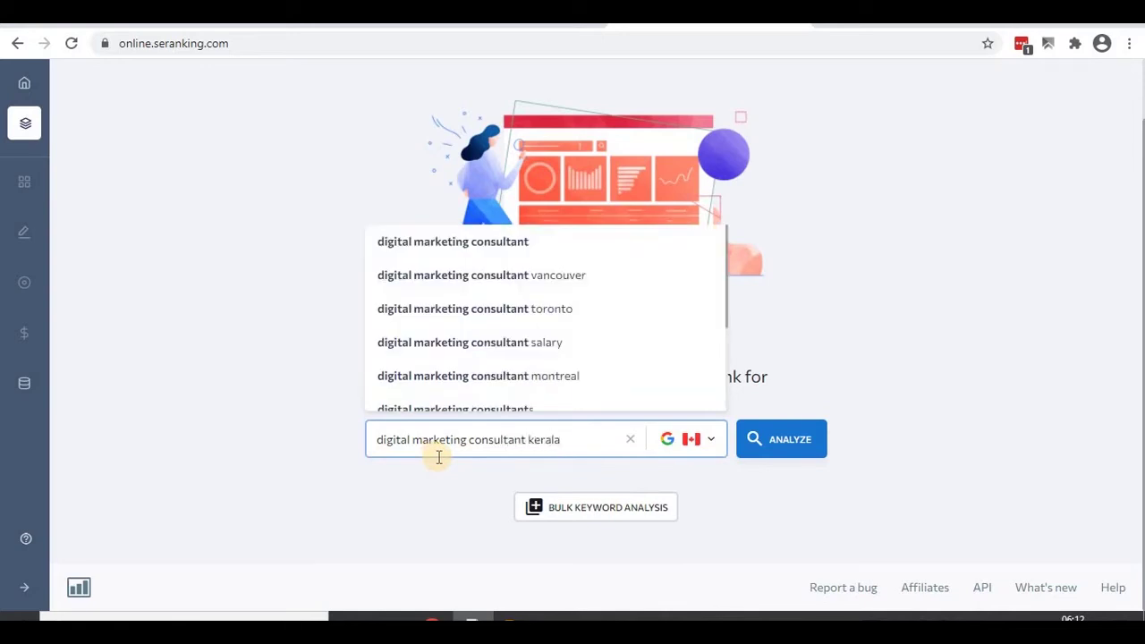
pyautogui.click(715, 442)
pyautogui.write('in')
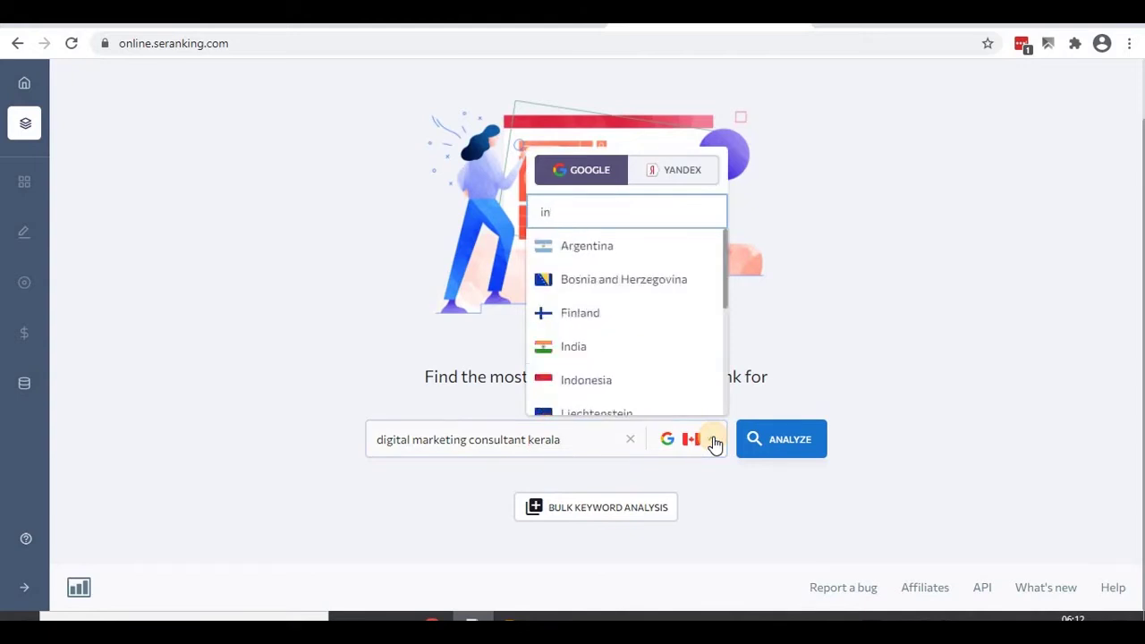
pyautogui.click(578, 351)
pyautogui.click(810, 446)
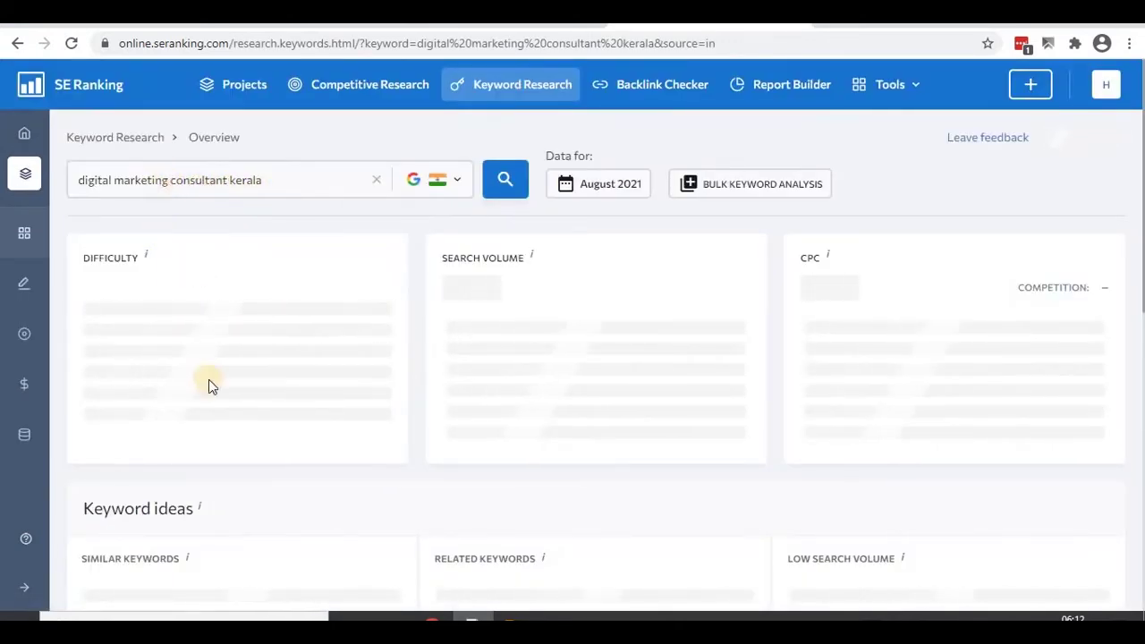
# - Look over the Overview page for "digital marketing consultant kerala" and open the Backlink Checker
pyautogui.scroll(-1, 212, 387)
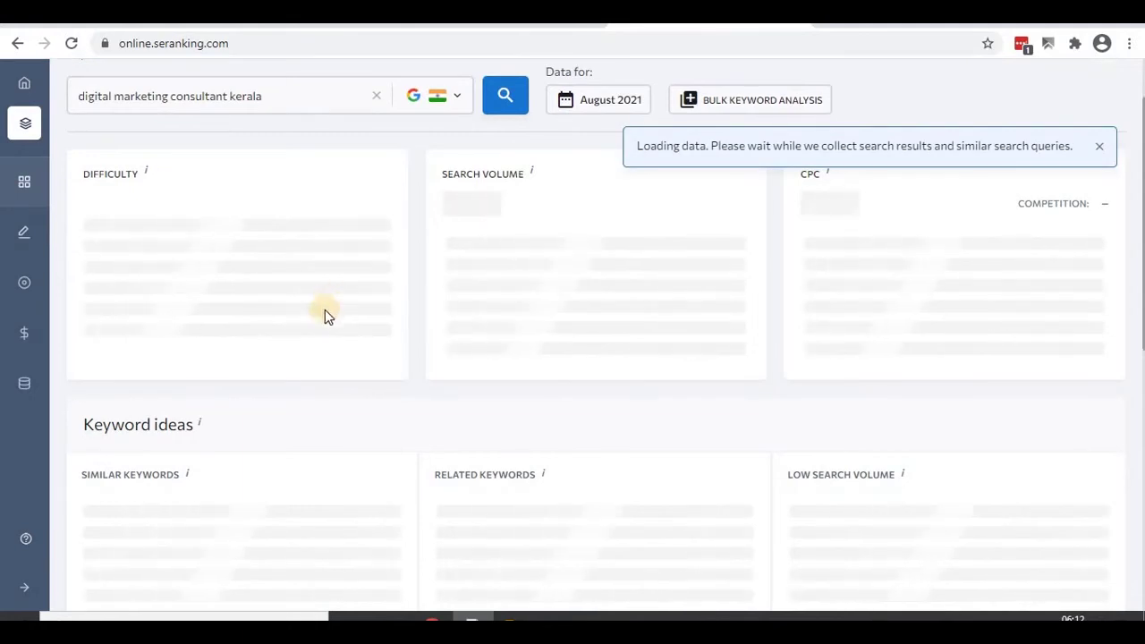
pyautogui.scroll(1, 325, 314)
pyautogui.scroll(-5, 324, 310)
pyautogui.scroll(5, 322, 314)
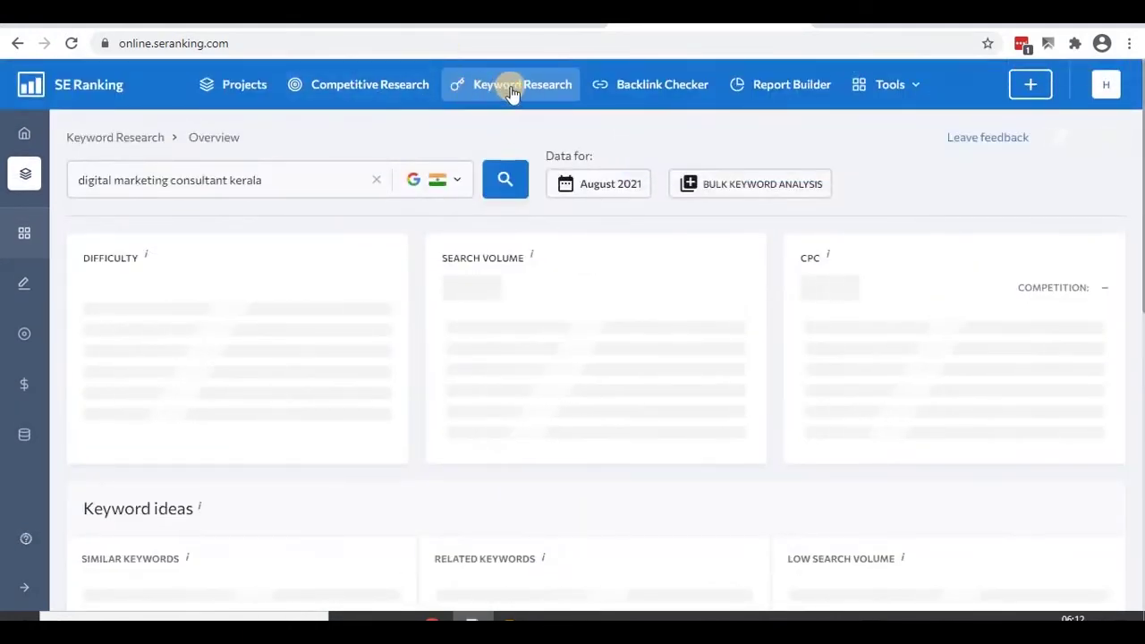
pyautogui.click(650, 87)
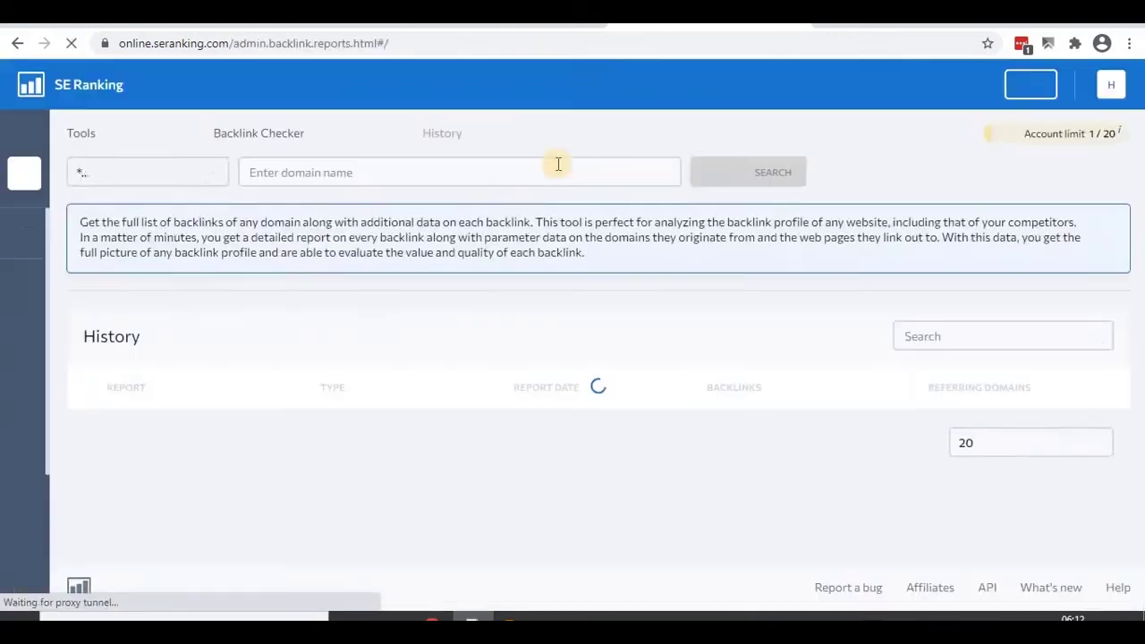
# - Search the Backlink Checker for upgrade.com across *.domain.com/* and get its full backlink report
pyautogui.scroll(-5, 273, 384)
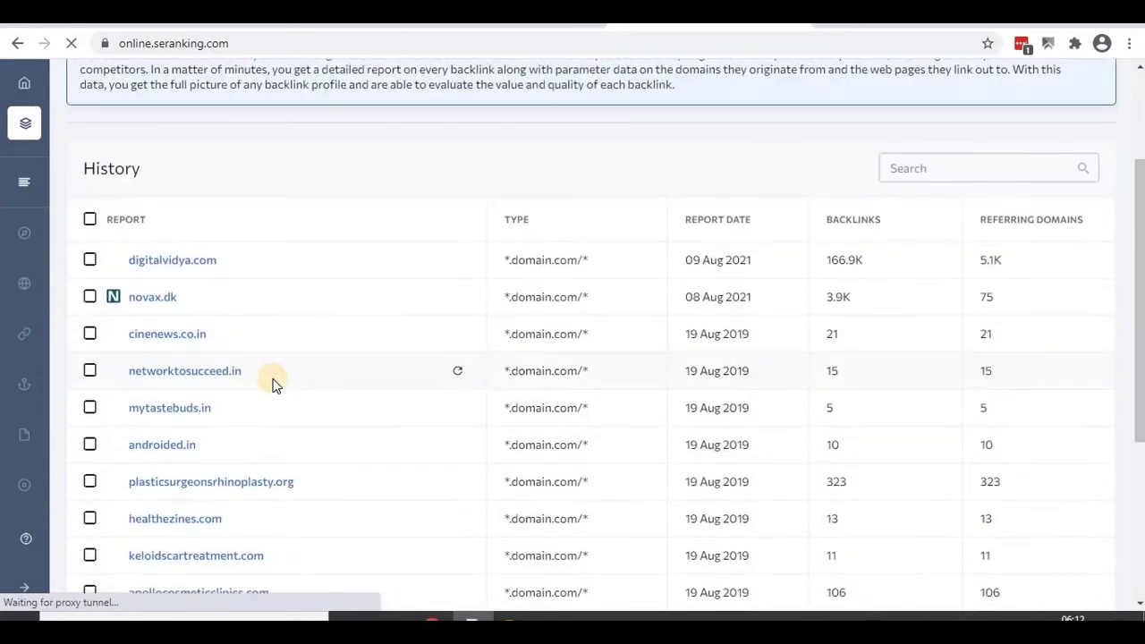
pyautogui.scroll(4, 273, 385)
pyautogui.scroll(2, 273, 385)
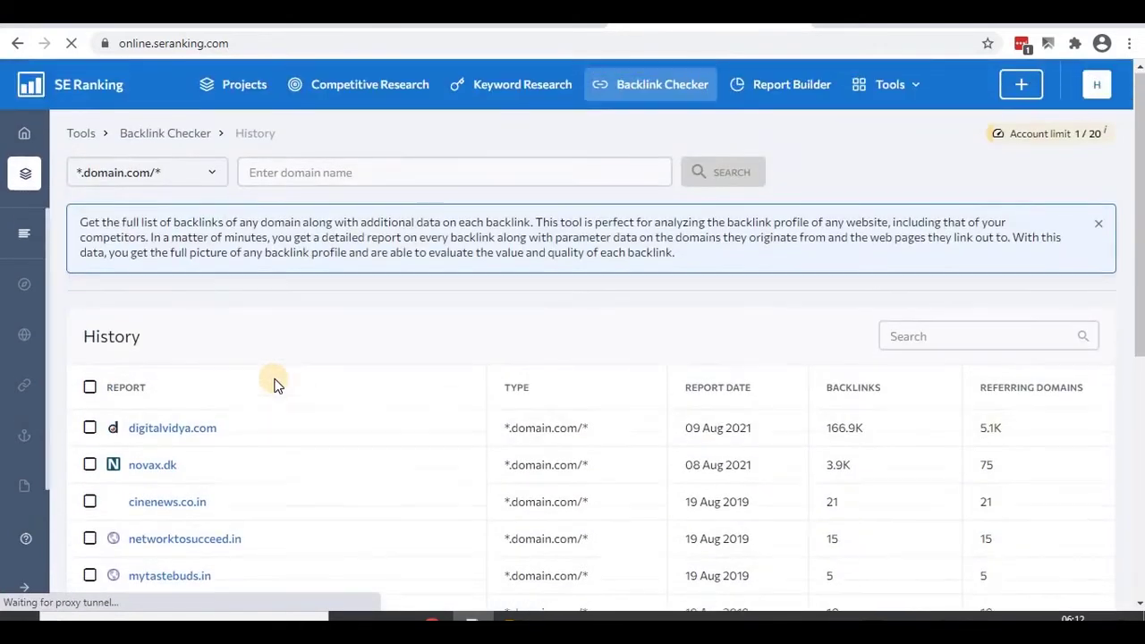
pyautogui.click(375, 173)
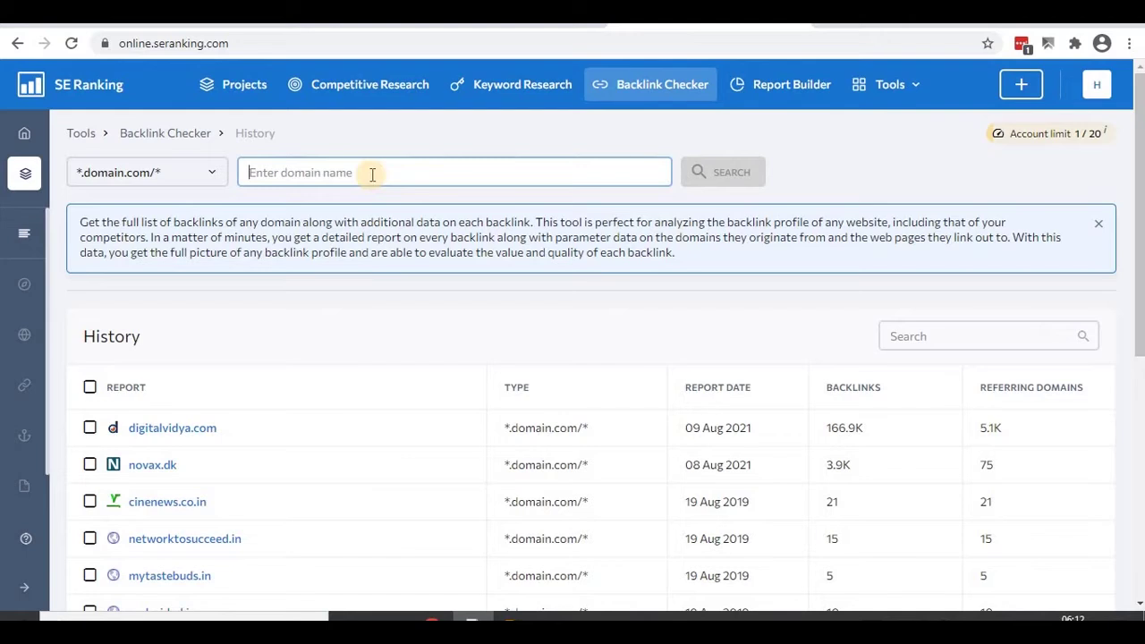
pyautogui.write('upgrade.com')
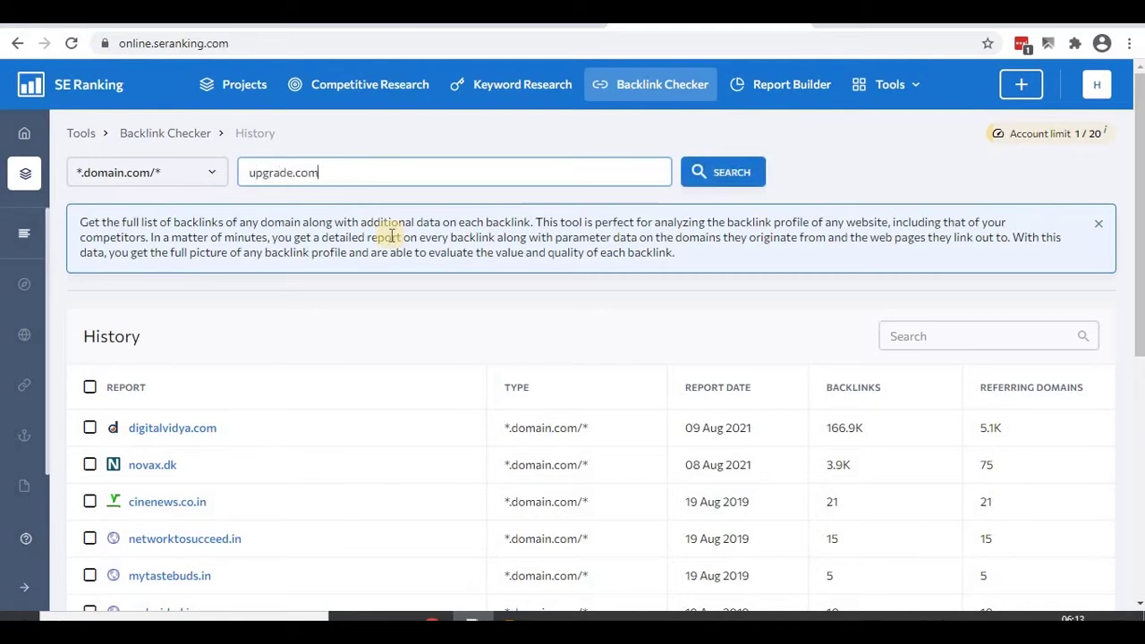
pyautogui.click(730, 171)
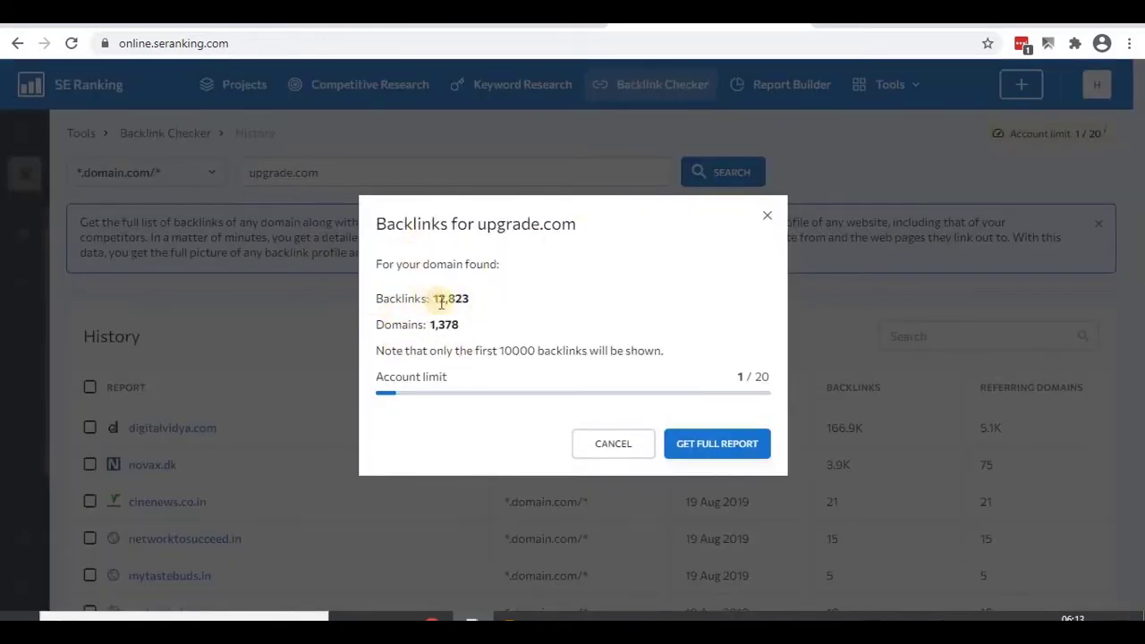
pyautogui.moveTo(435, 299); pyautogui.dragTo(488, 298)
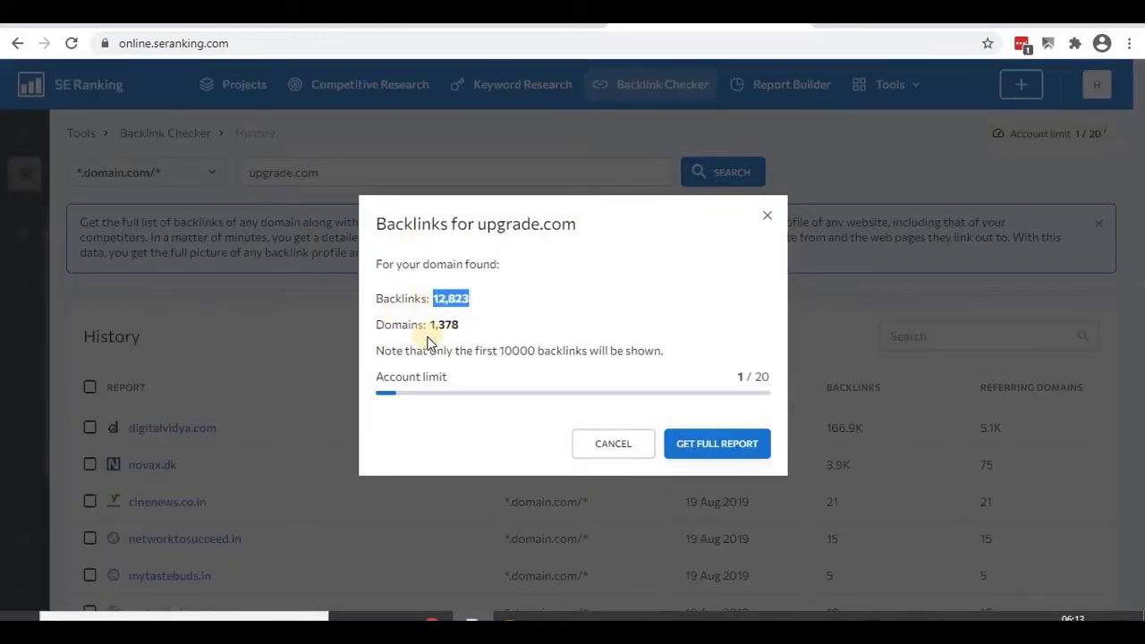
pyautogui.moveTo(432, 327); pyautogui.dragTo(500, 332)
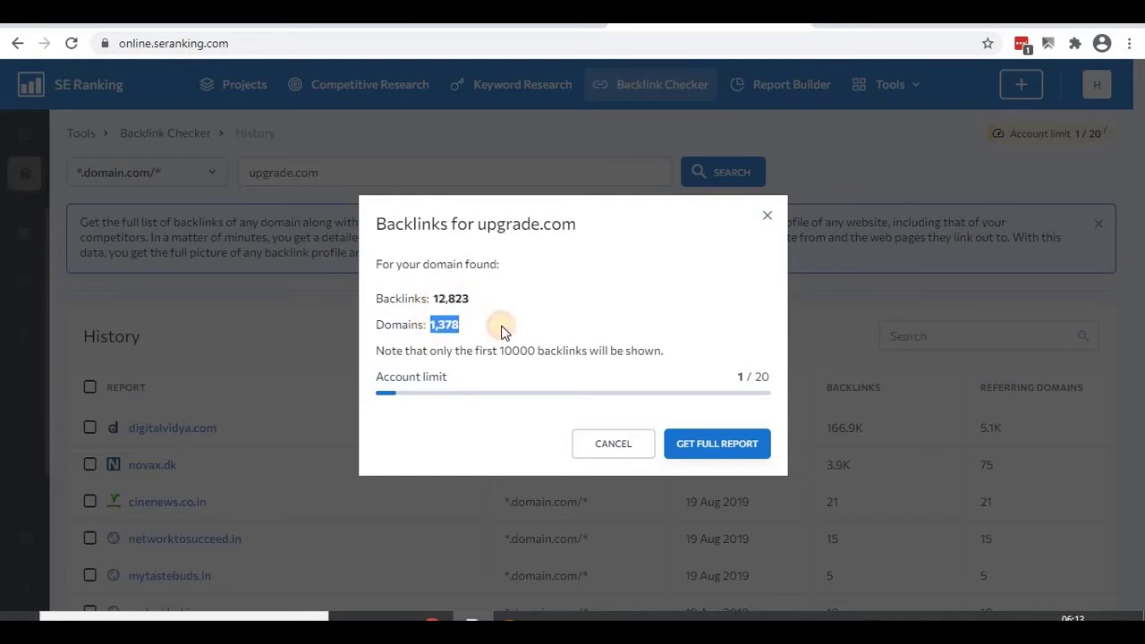
pyautogui.click(708, 446)
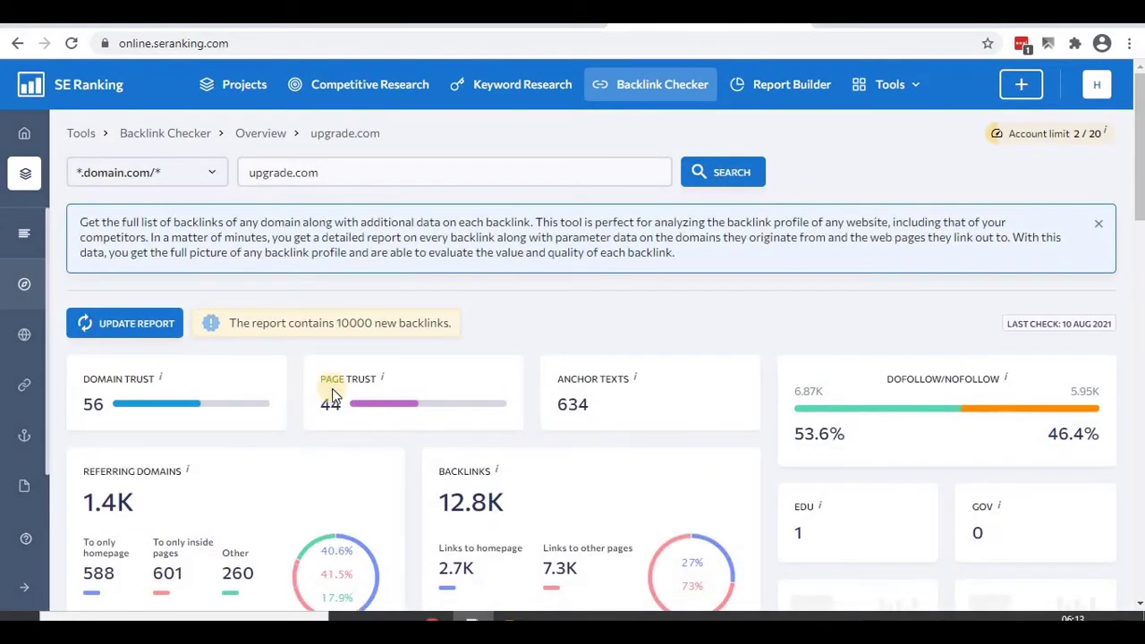
# - Look over the upgrade.com backlink overview, including trust scores, referring domain and backlink charts, top anchors and the distribution map
pyautogui.scroll(-2, 331, 393)
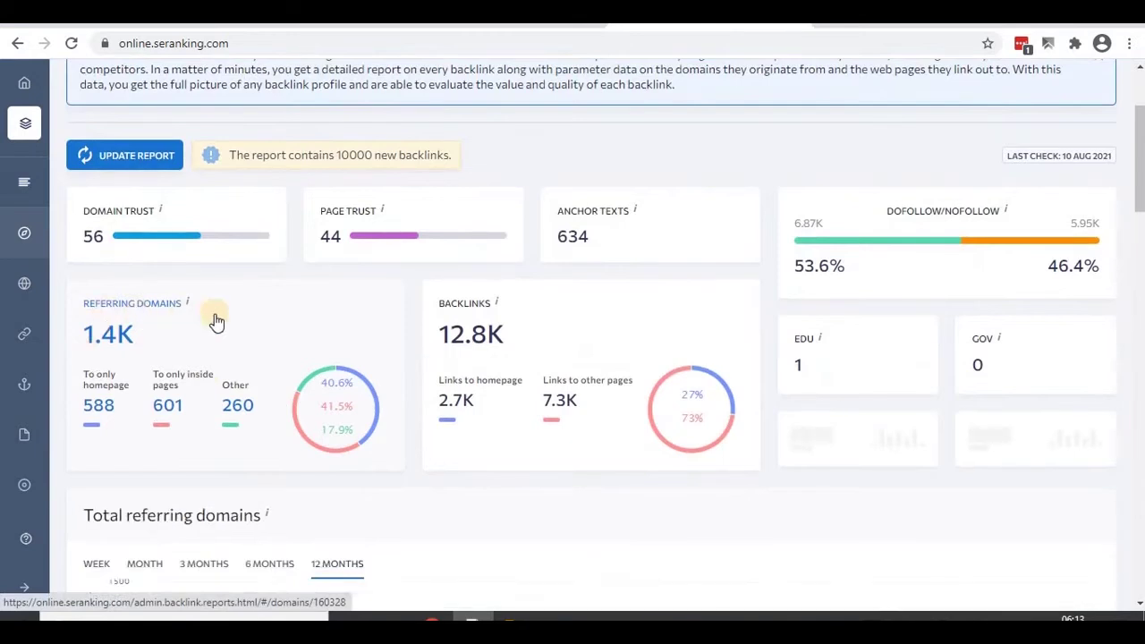
pyautogui.scroll(-1, 217, 322)
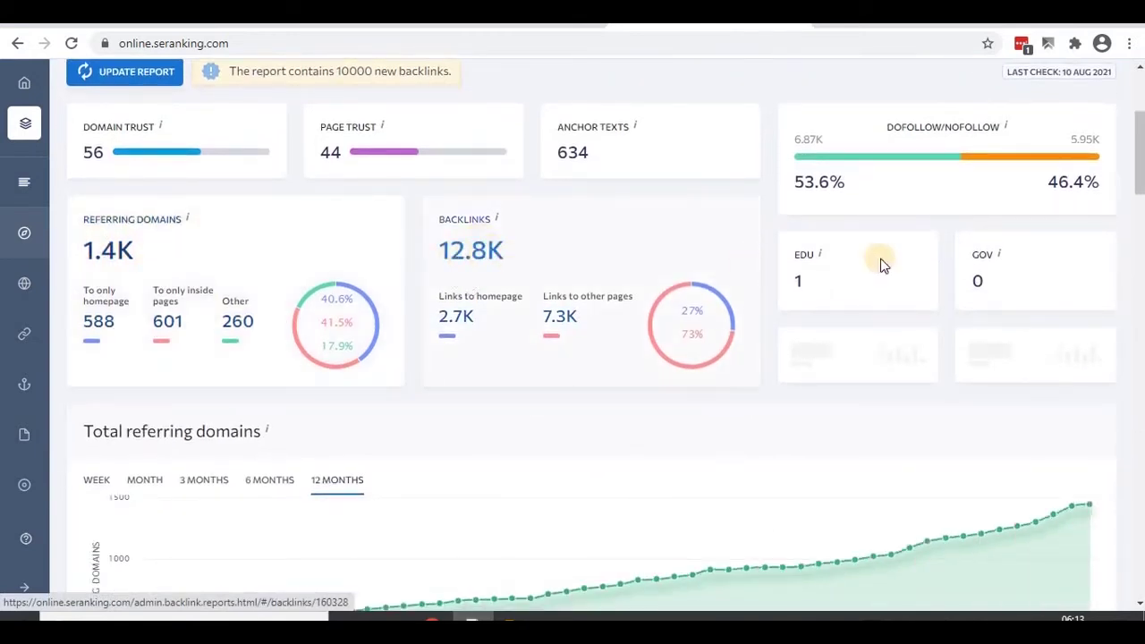
pyautogui.scroll(-1, 882, 261)
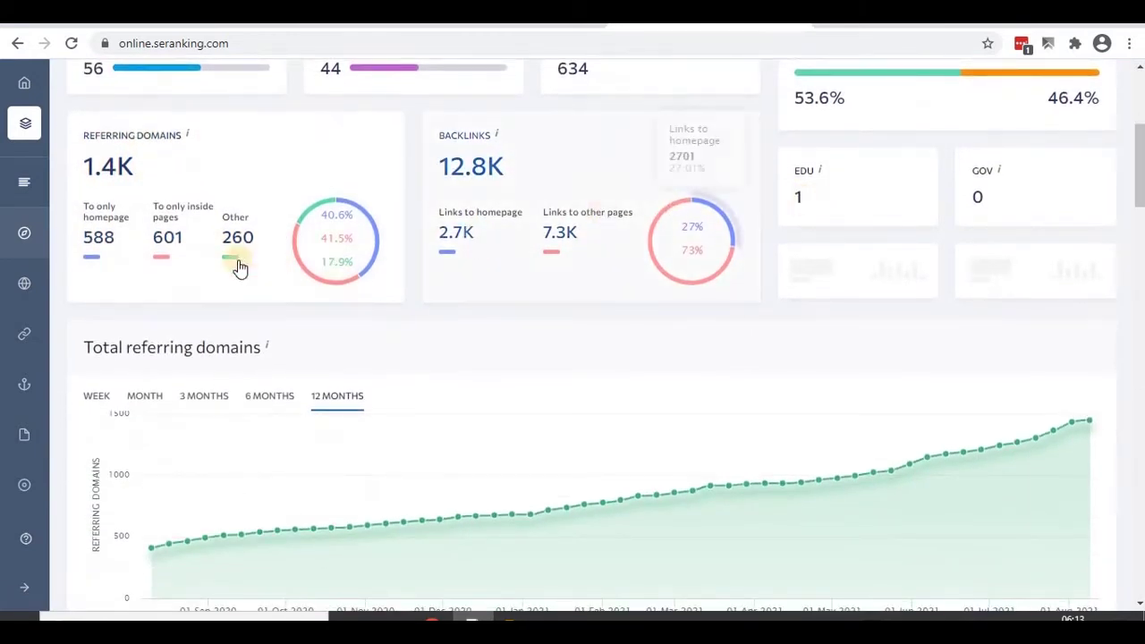
pyautogui.scroll(-15, 277, 389)
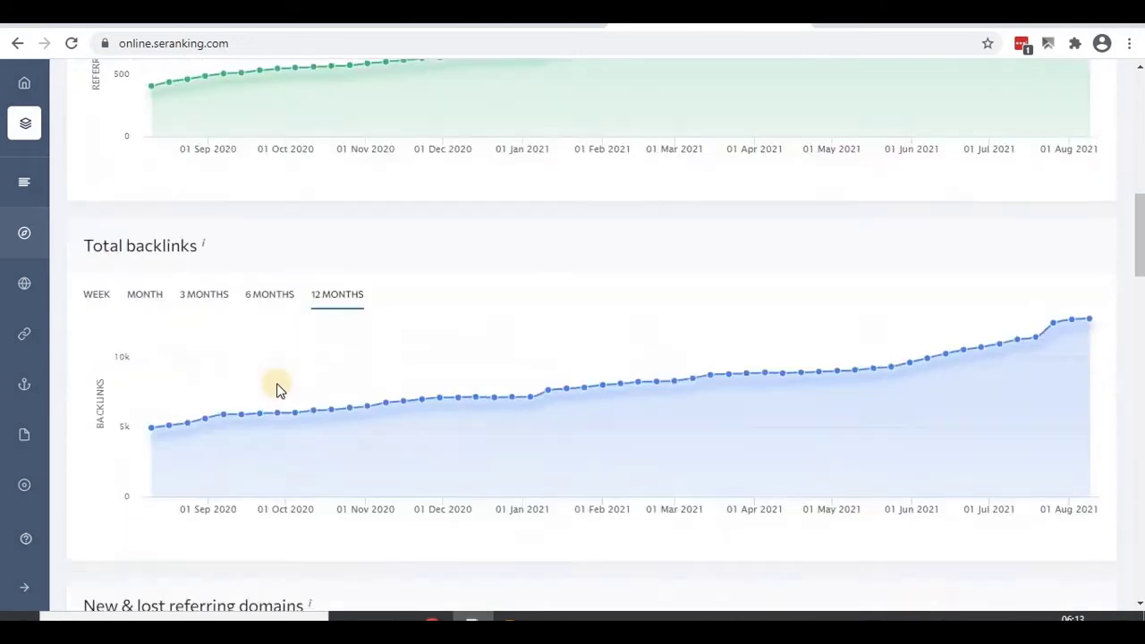
pyautogui.scroll(-7, 277, 389)
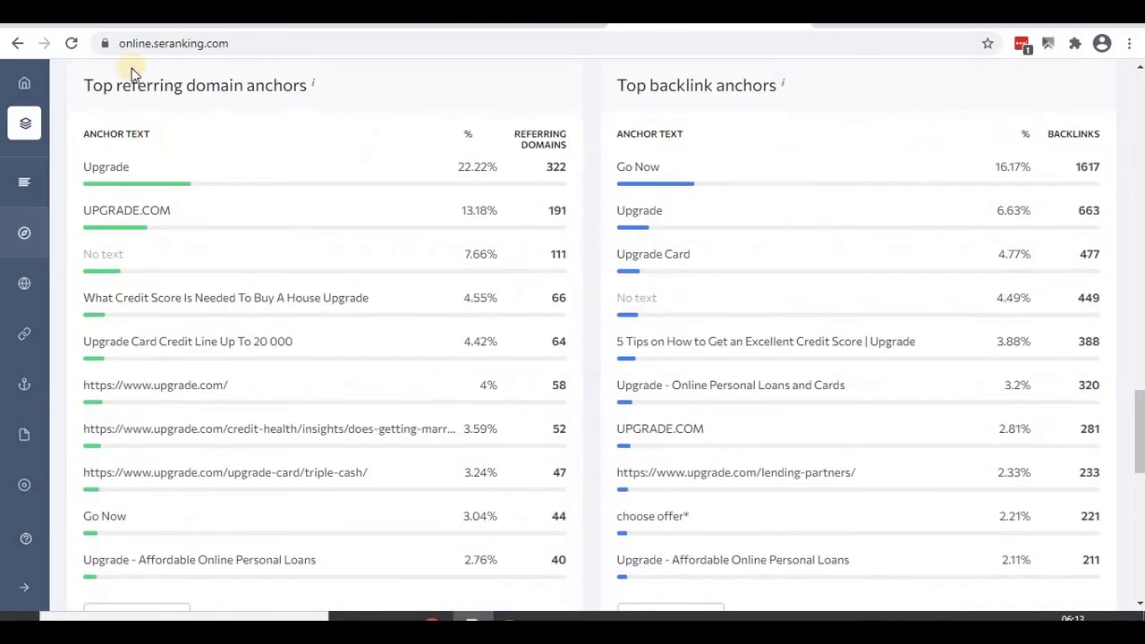
pyautogui.scroll(-9, 256, 331)
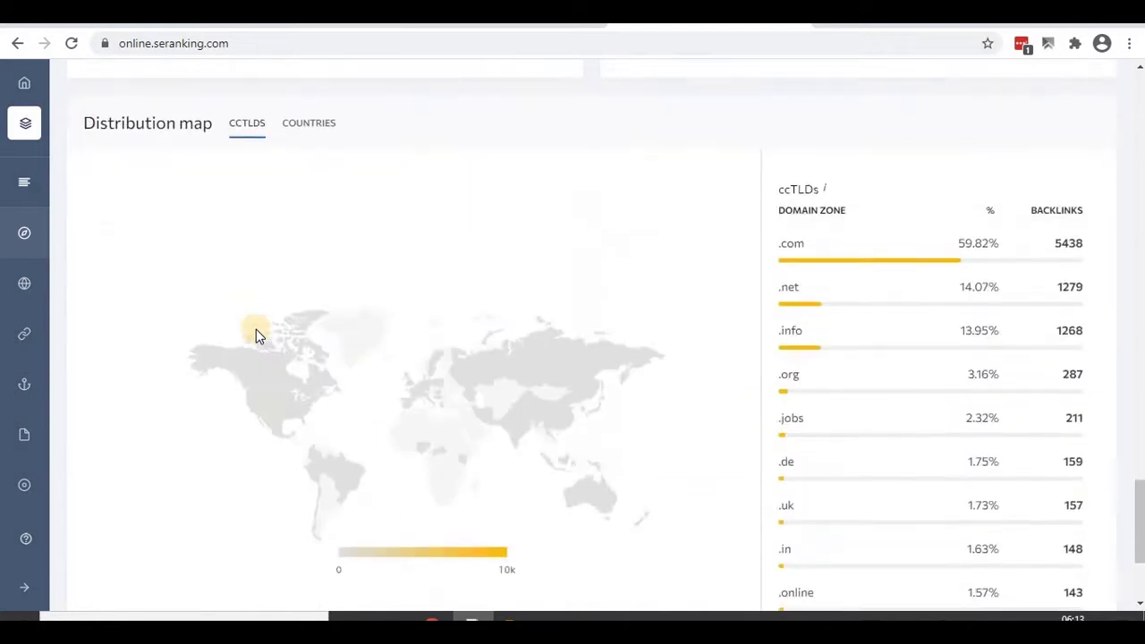
pyautogui.scroll(15, 256, 336)
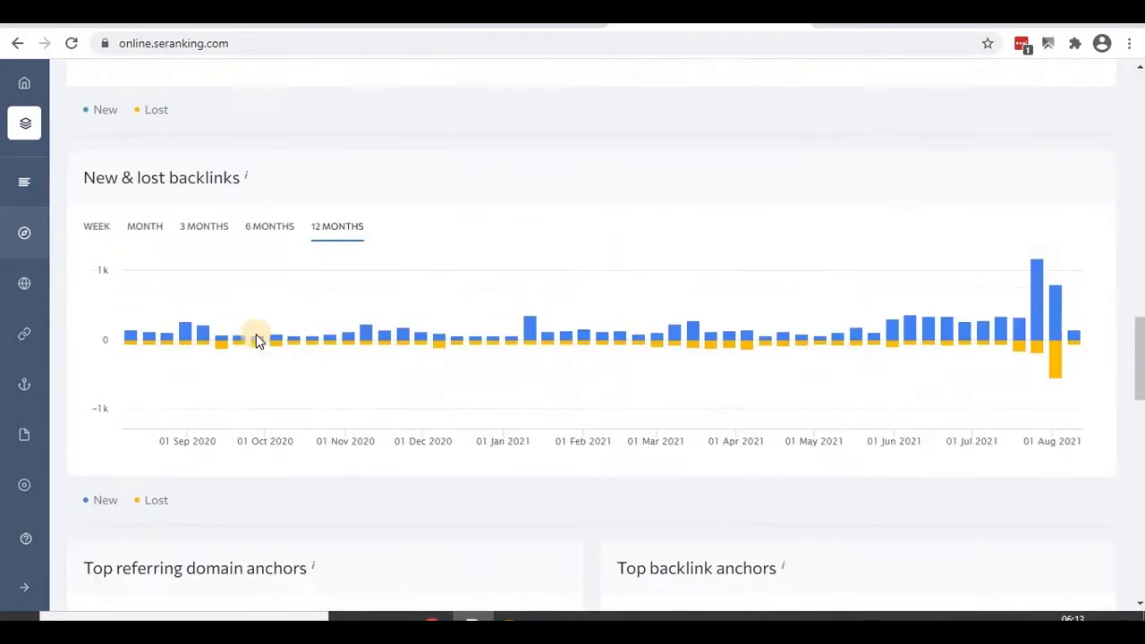
pyautogui.scroll(15, 256, 333)
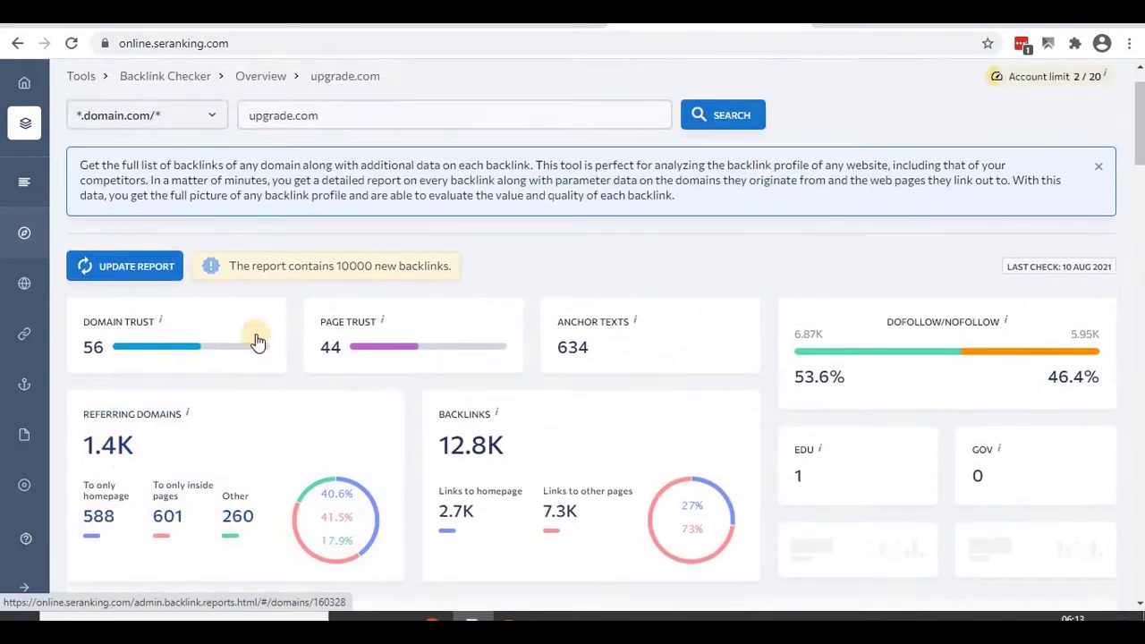
pyautogui.scroll(-4, 256, 332)
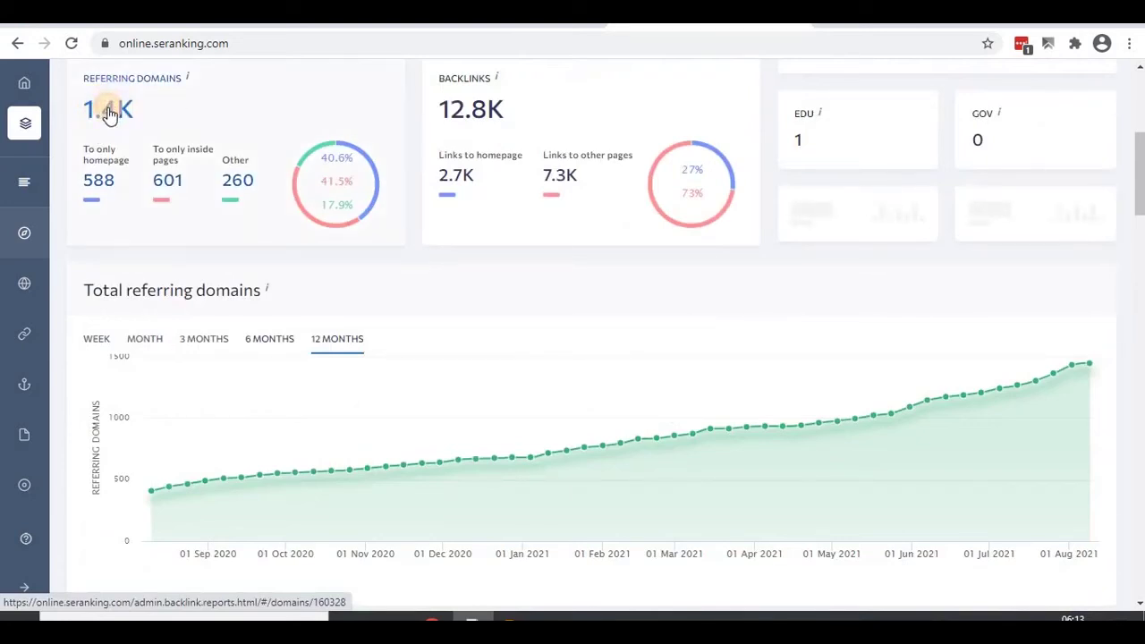
# - Open the Referring Domains report for upgrade.com from the overview and look at its summary
pyautogui.click(108, 112)
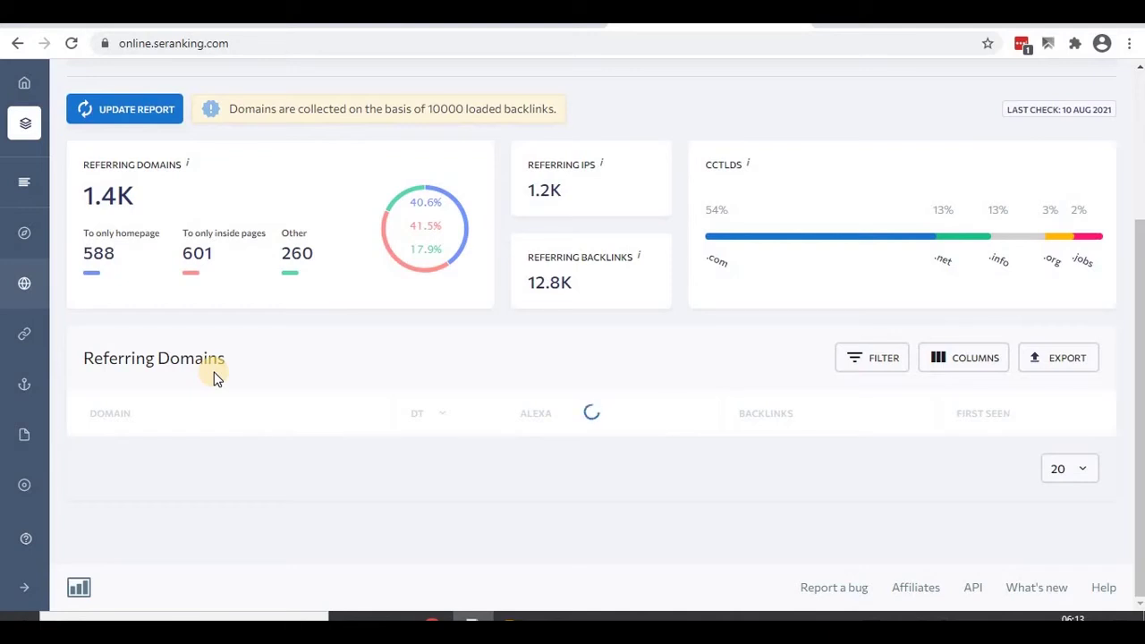
pyautogui.scroll(1, 235, 442)
pyautogui.scroll(-1, 236, 442)
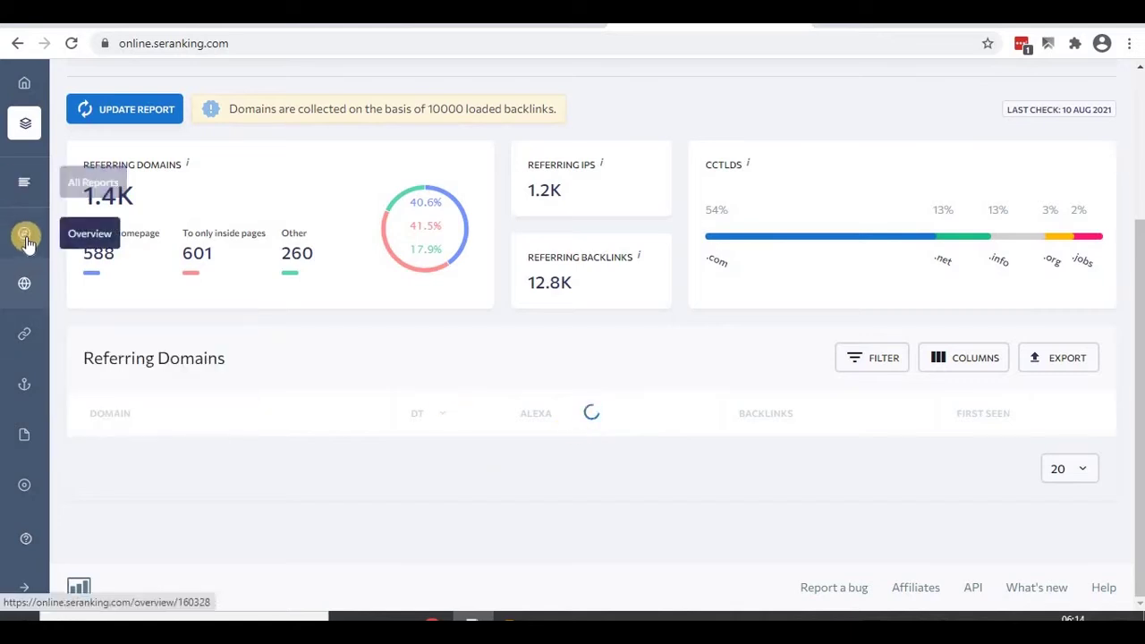
# - Open the Active backlinks report for upgrade.com and restrict the list to one backlink per domain
pyautogui.moveTo(24, 283)
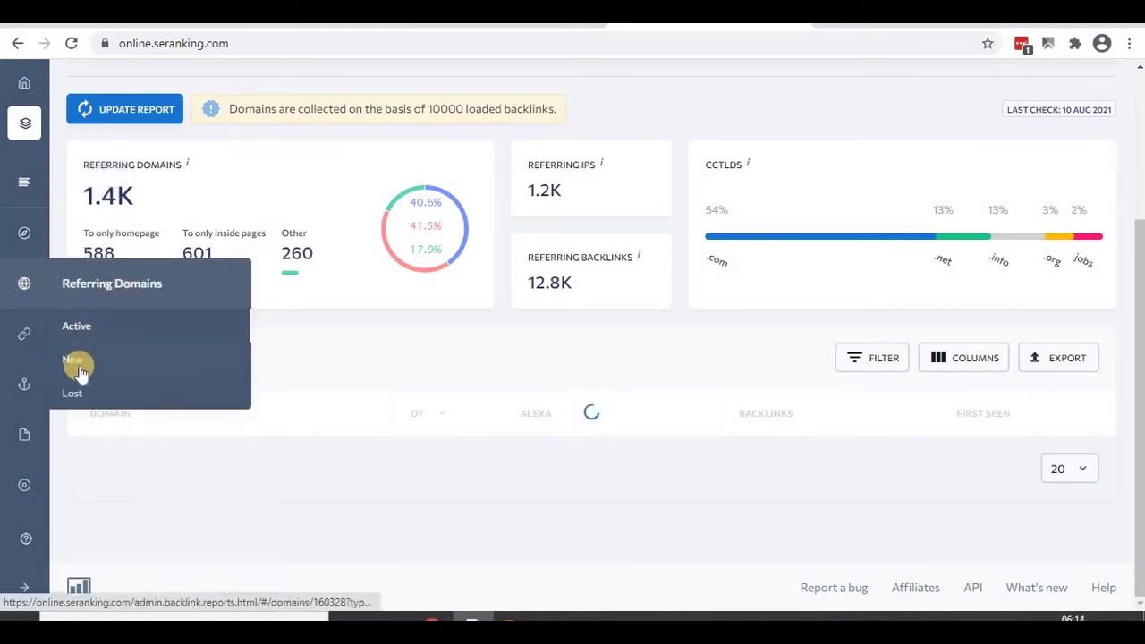
pyautogui.moveTo(34, 344)
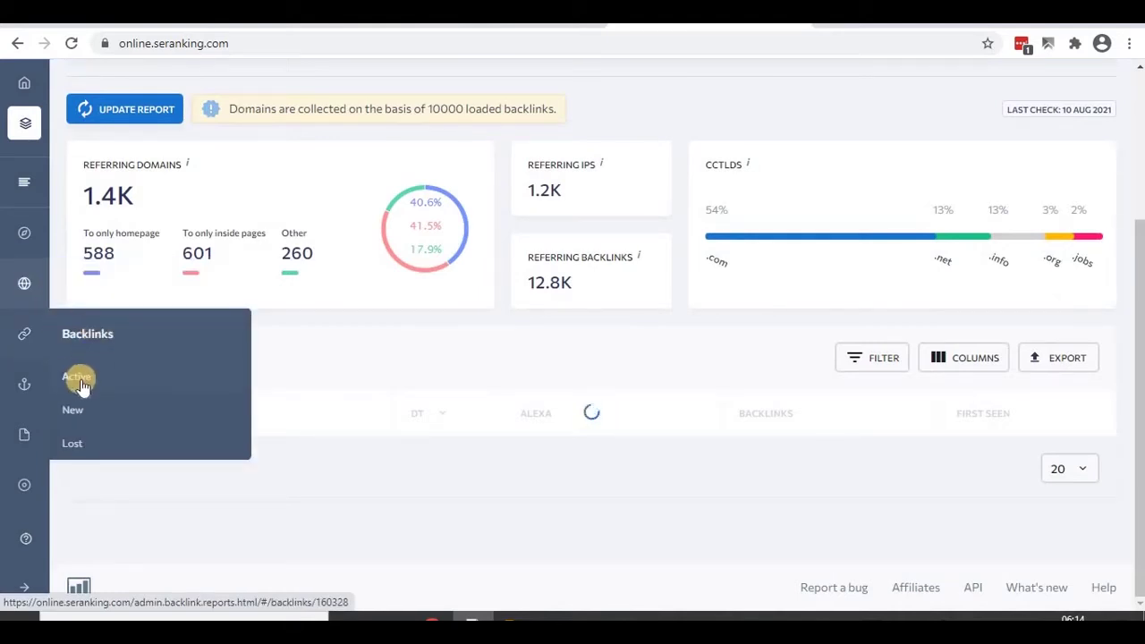
pyautogui.click(78, 379)
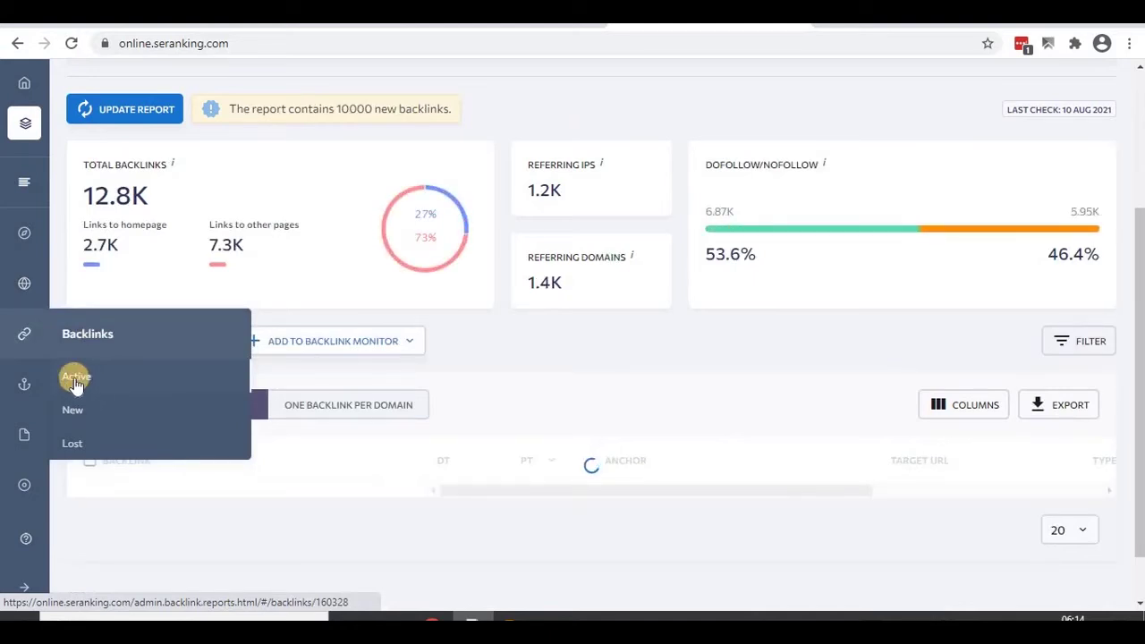
pyautogui.scroll(-1, 573, 427)
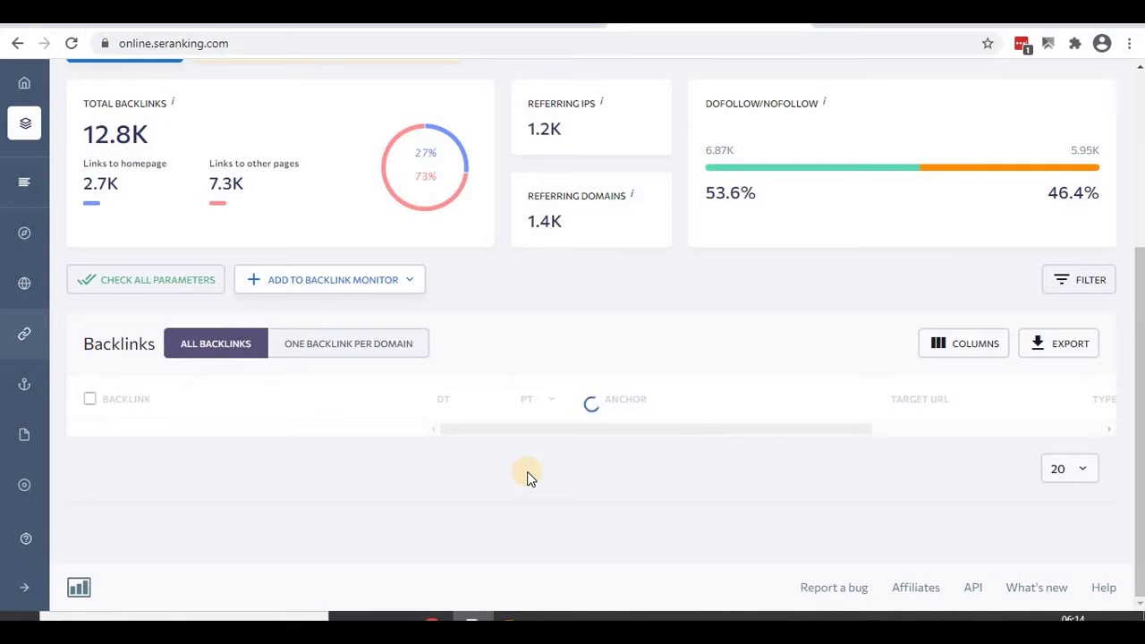
pyautogui.click(334, 345)
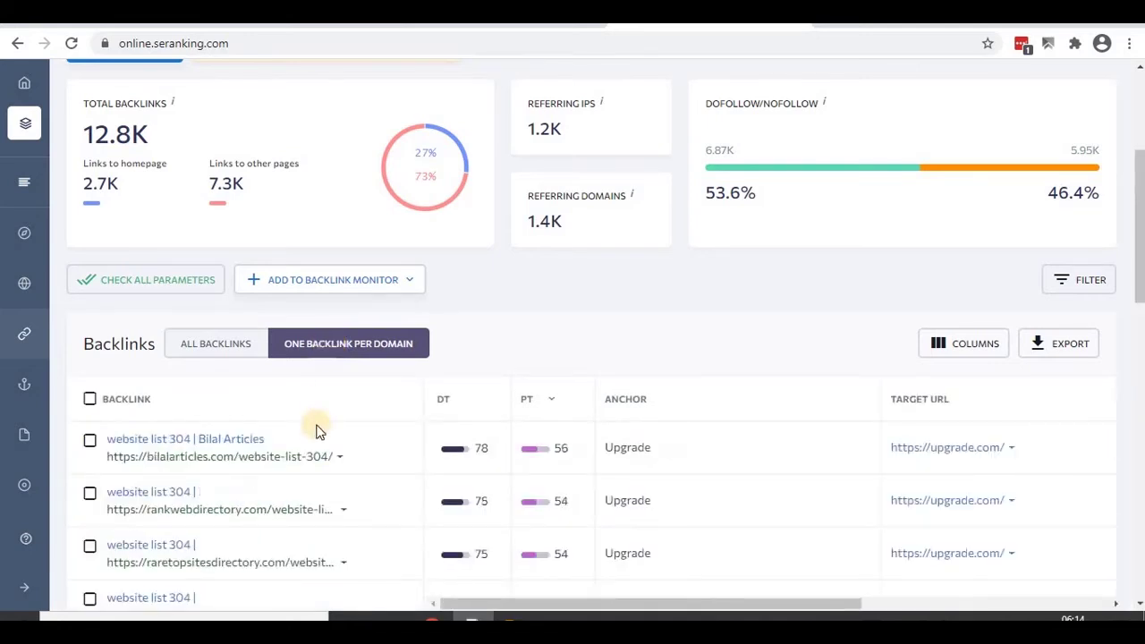
# - Look through the one-per-domain backlink list with its Domain Trust, Page Trust, anchor and target URL columns
pyautogui.scroll(-3, 297, 449)
pyautogui.scroll(-1, 297, 448)
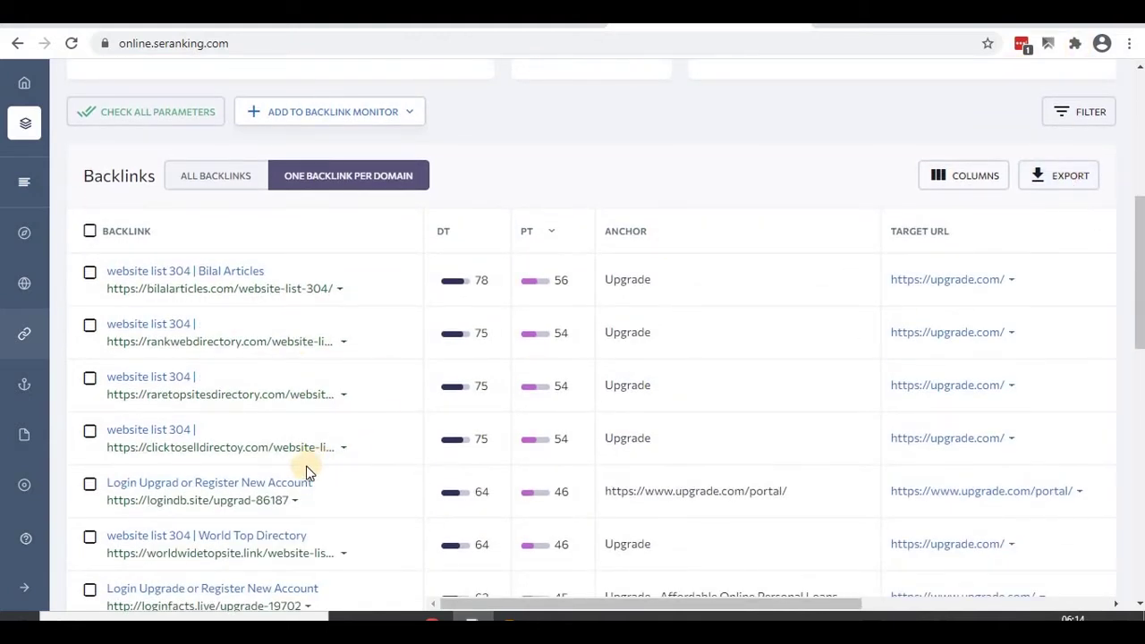
pyautogui.scroll(-5, 308, 466)
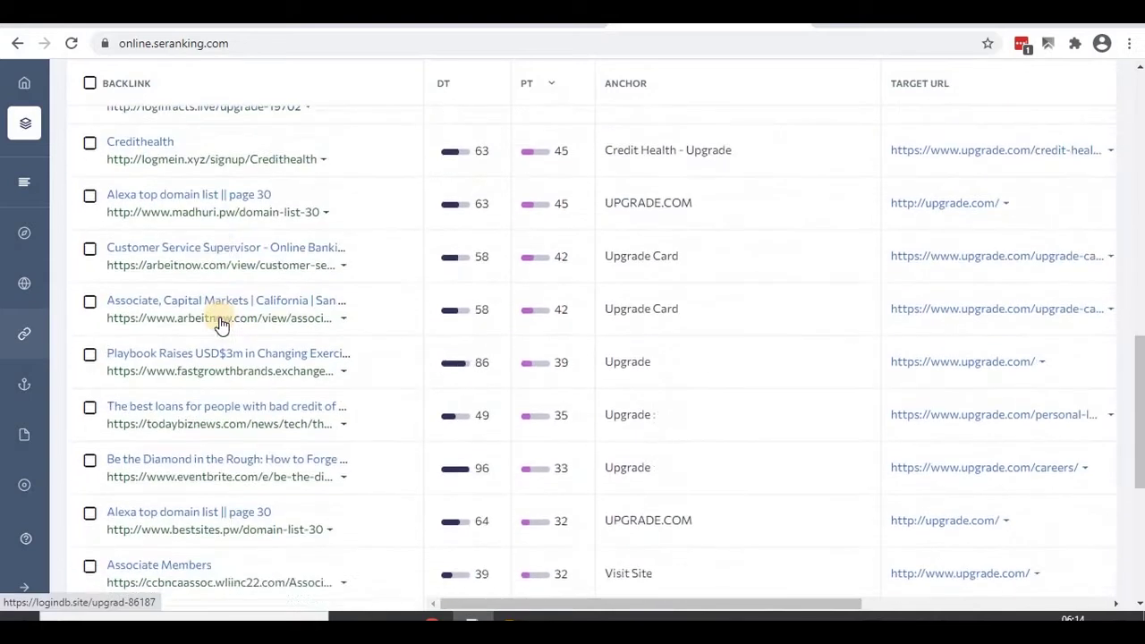
pyautogui.scroll(-4, 221, 324)
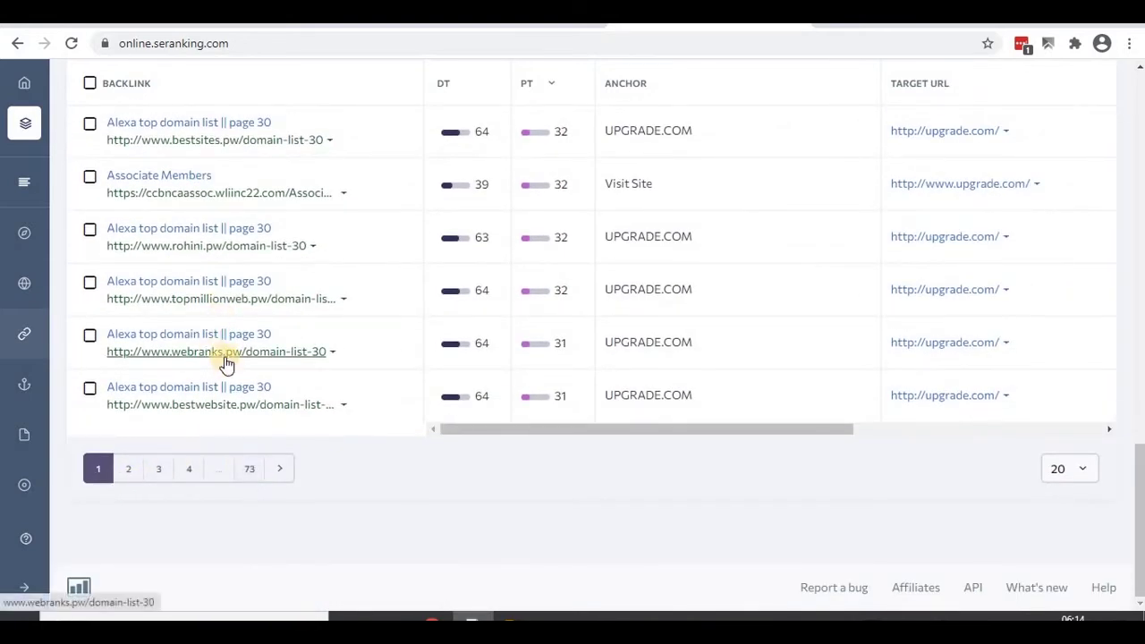
pyautogui.scroll(12, 224, 356)
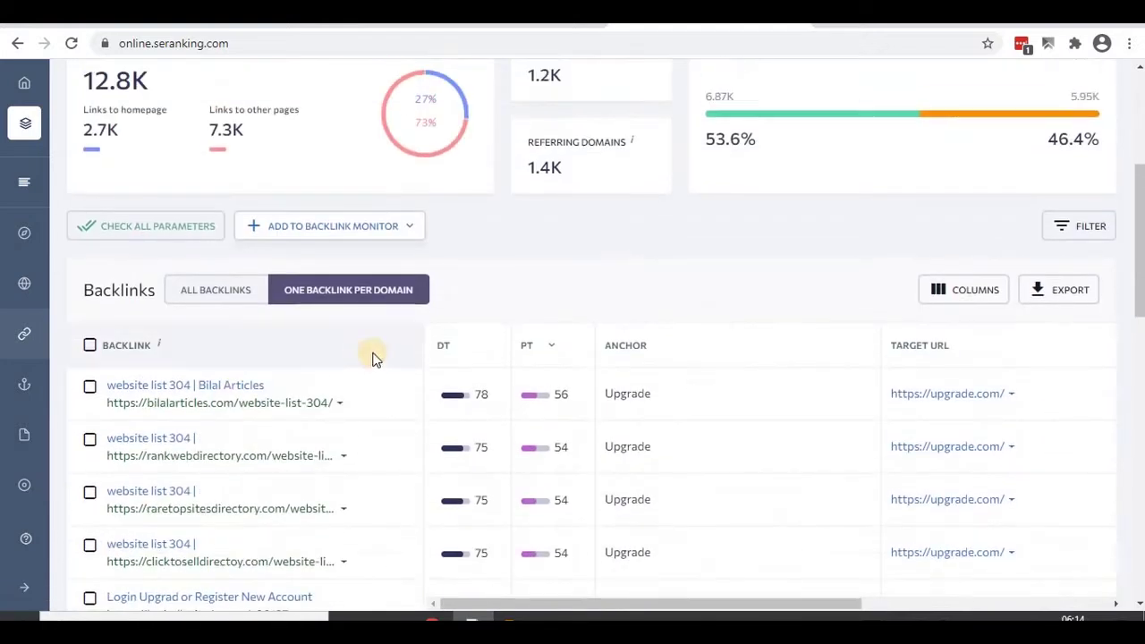
pyautogui.scroll(-3, 374, 358)
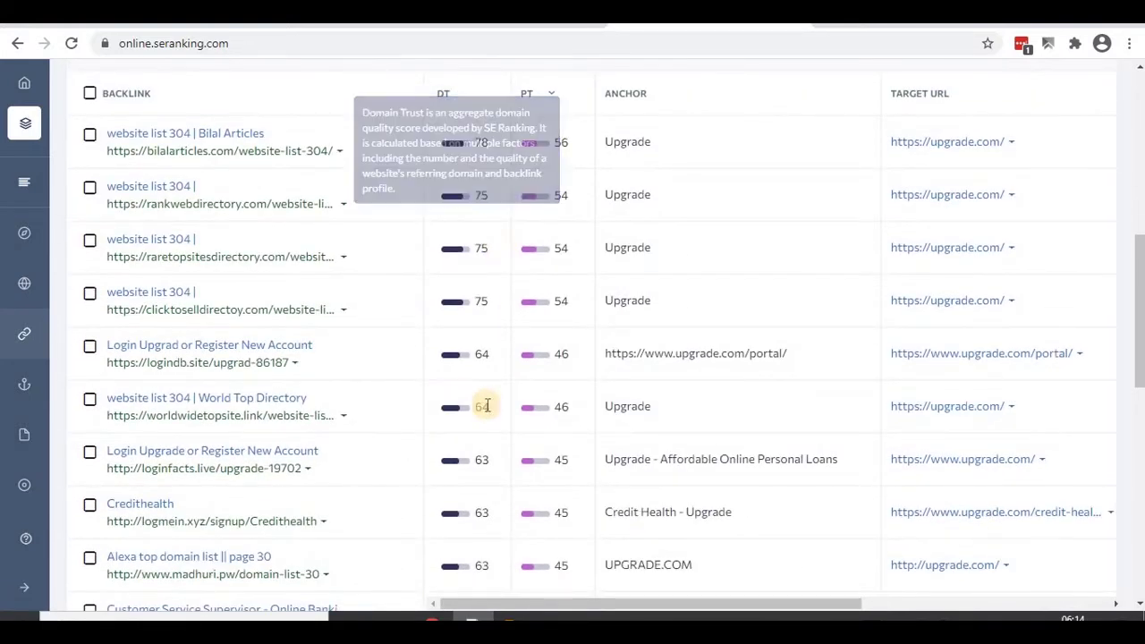
pyautogui.scroll(5, 312, 399)
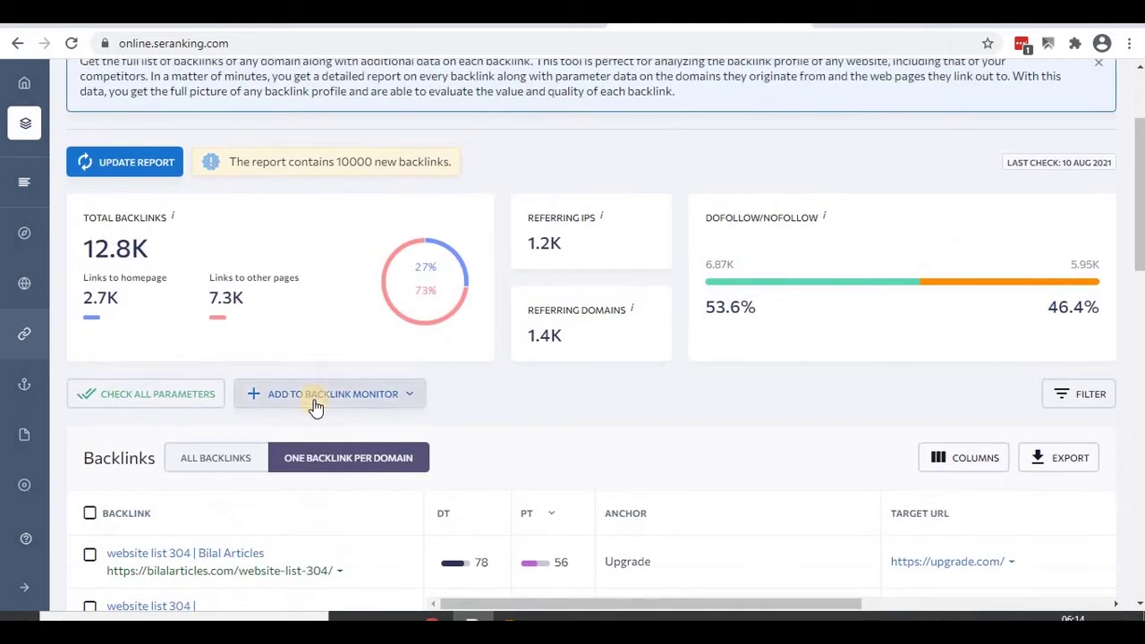
# - Open the backlink filters and set the dofollow/nofollow filter to Dofollow
pyautogui.scroll(-2, 315, 406)
pyautogui.click(1086, 235)
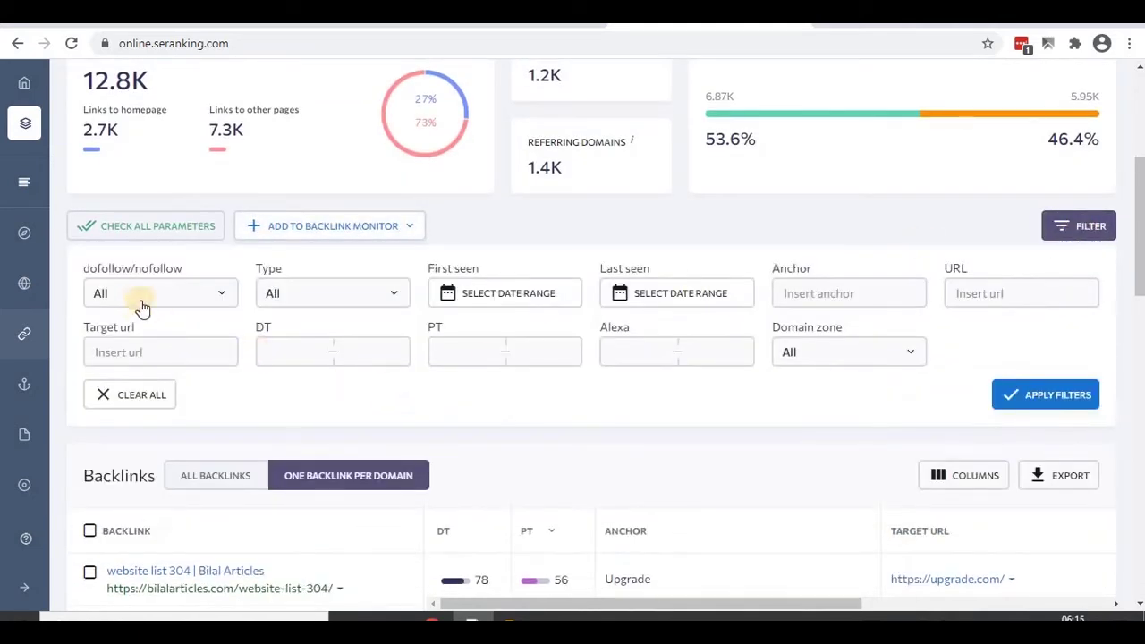
pyautogui.click(143, 304)
pyautogui.click(115, 363)
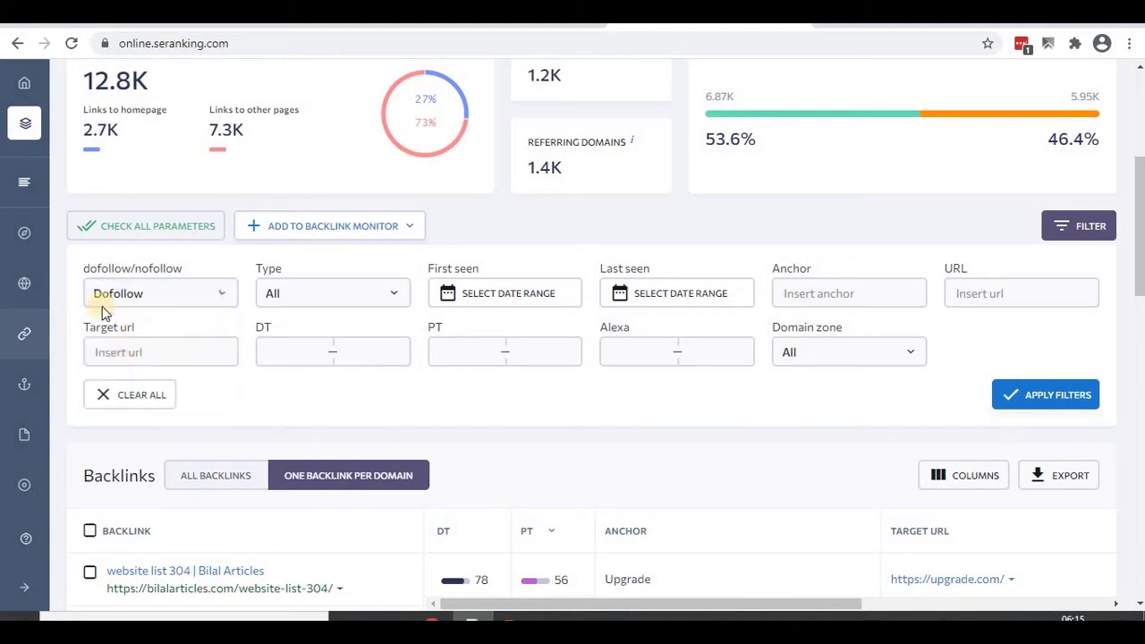
# - Filter the backlinks to type Text with the domain zone set to All, apply the filters and close the filter options
pyautogui.click(319, 302)
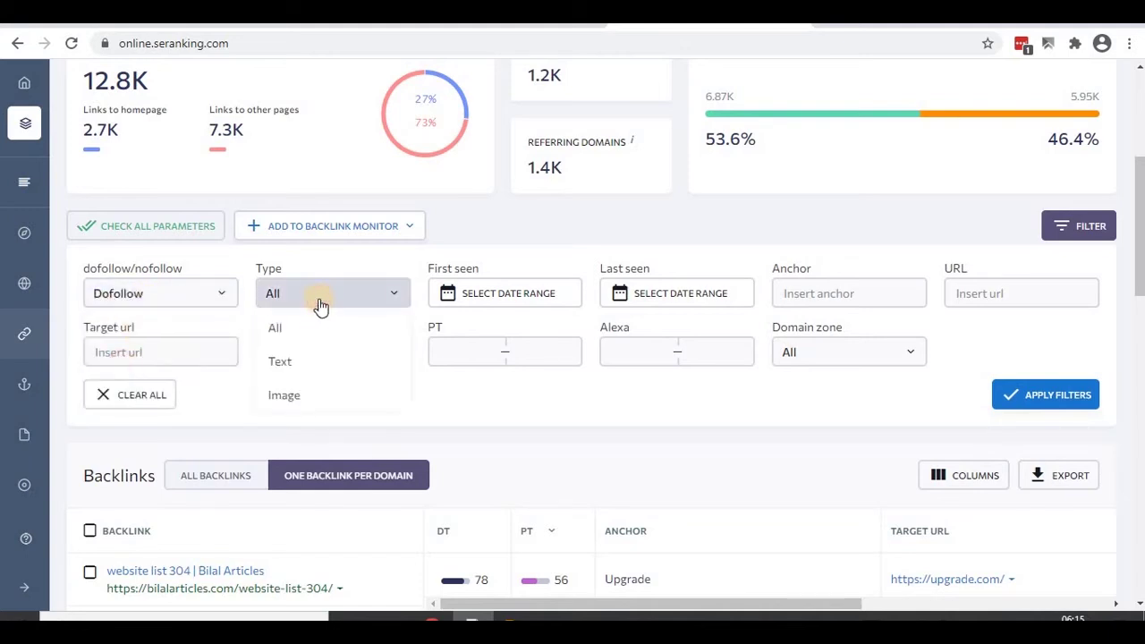
pyautogui.click(299, 359)
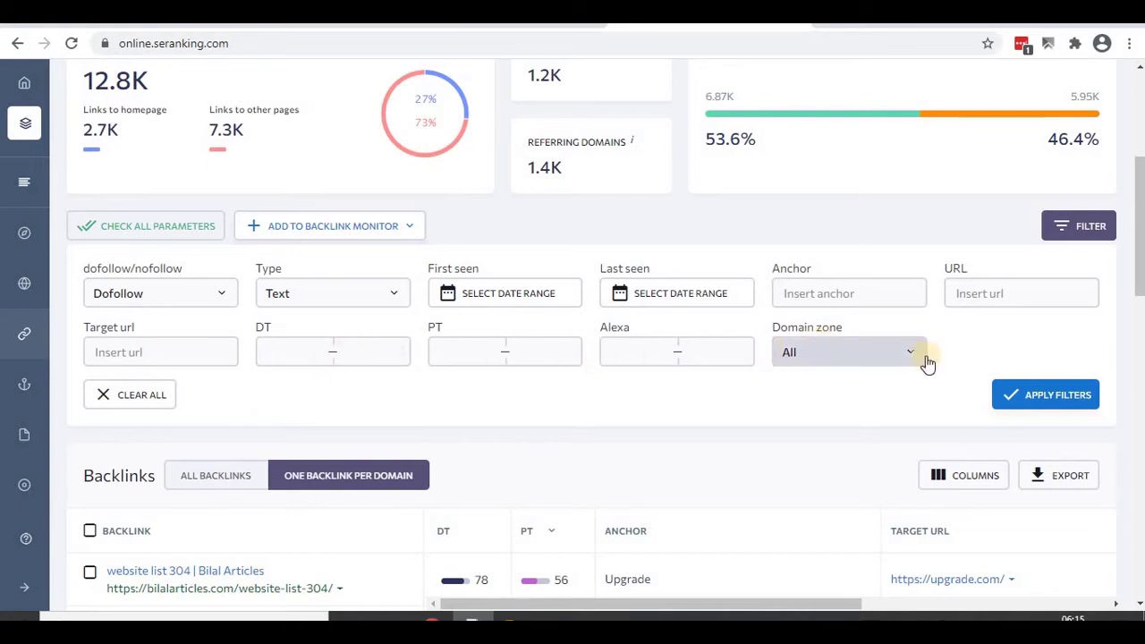
pyautogui.click(881, 358)
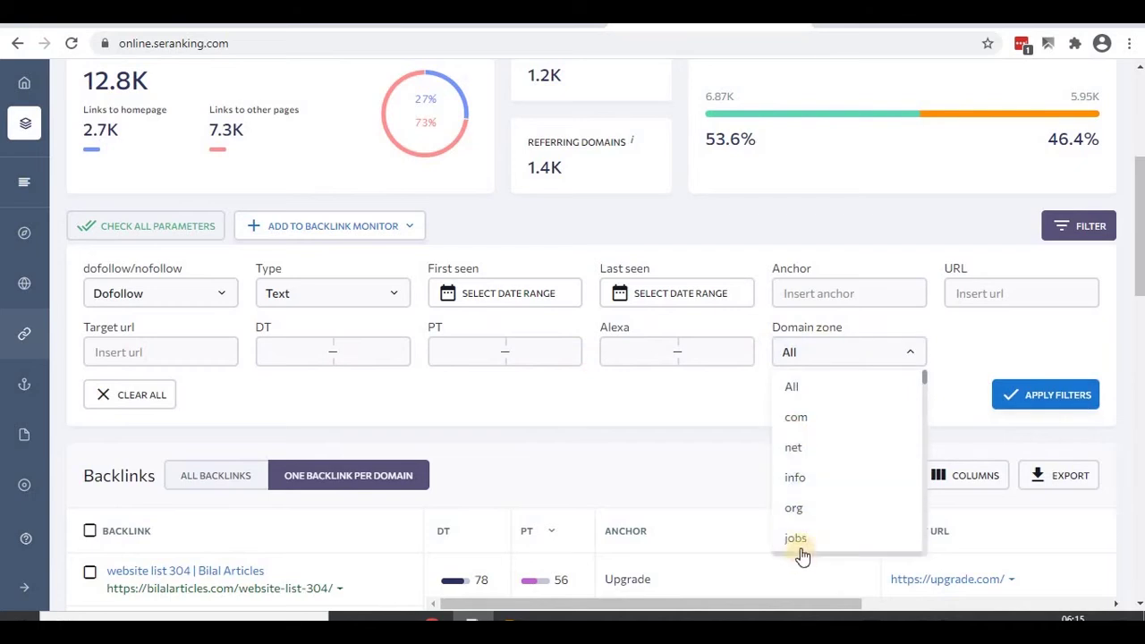
pyautogui.click(799, 388)
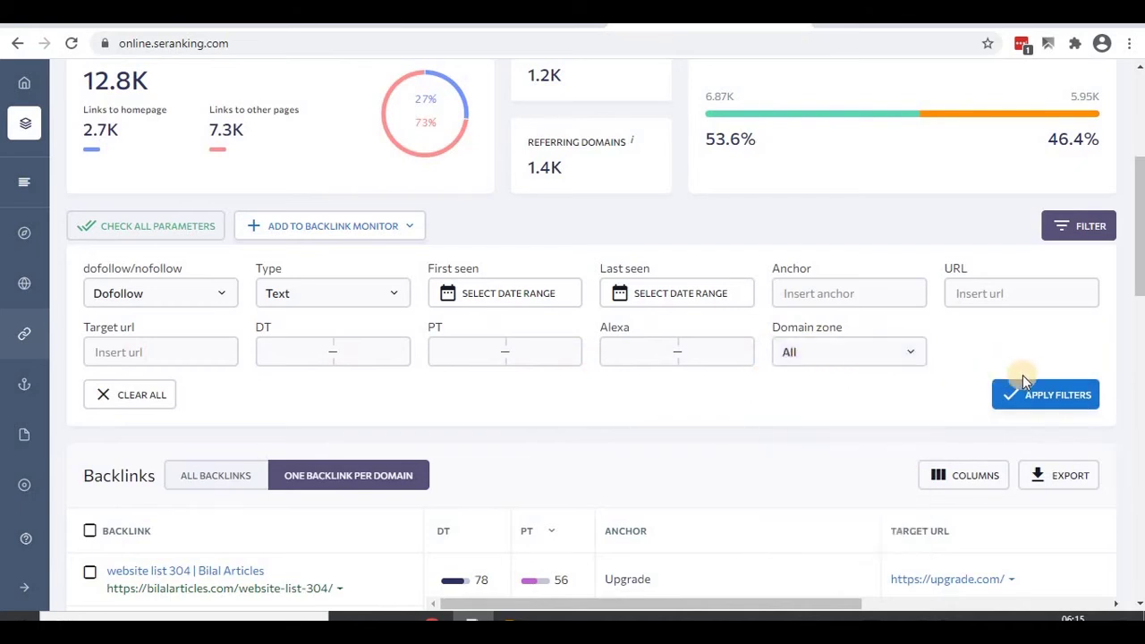
pyautogui.click(1041, 393)
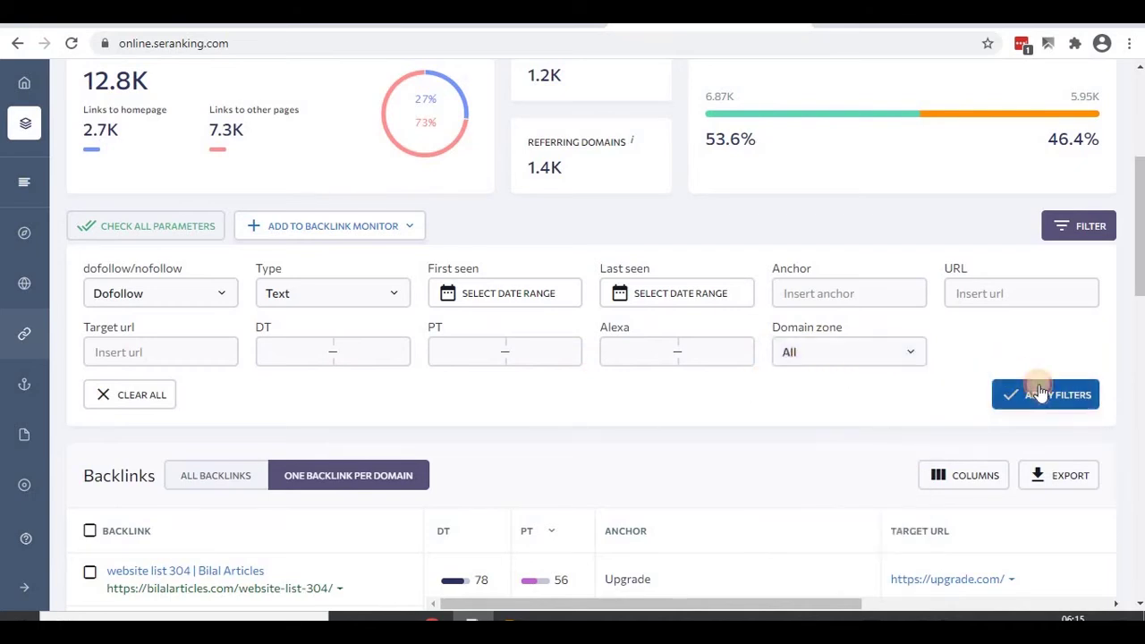
pyautogui.click(1040, 237)
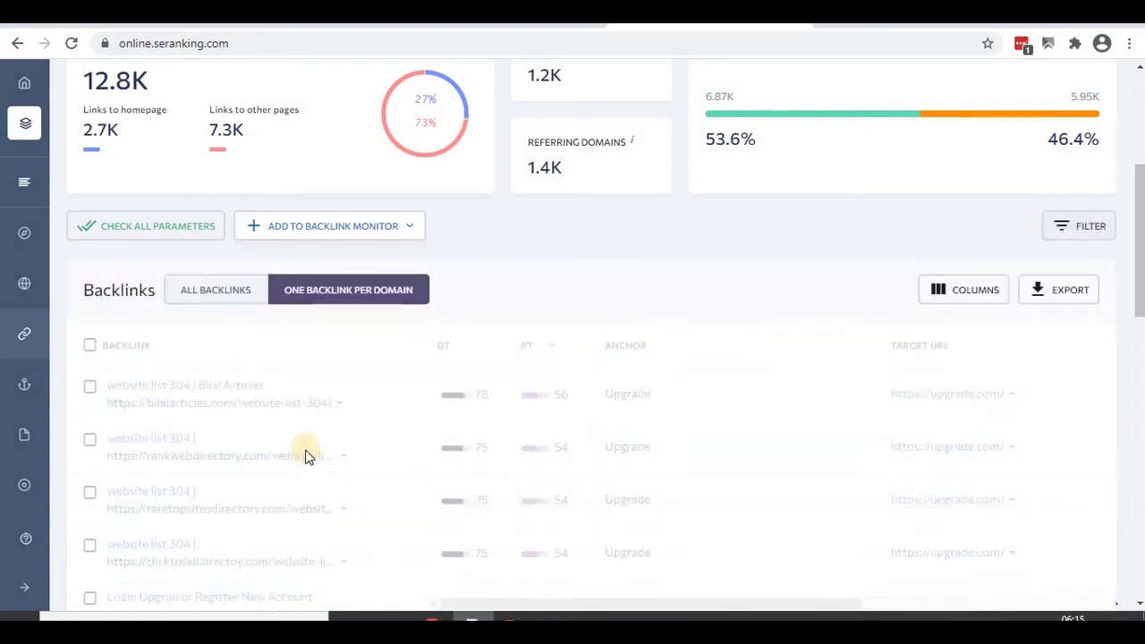
# - Examine the filtered backlink list, comparing the domain trust and page trust scores of the linking sites
pyautogui.scroll(-2, 367, 448)
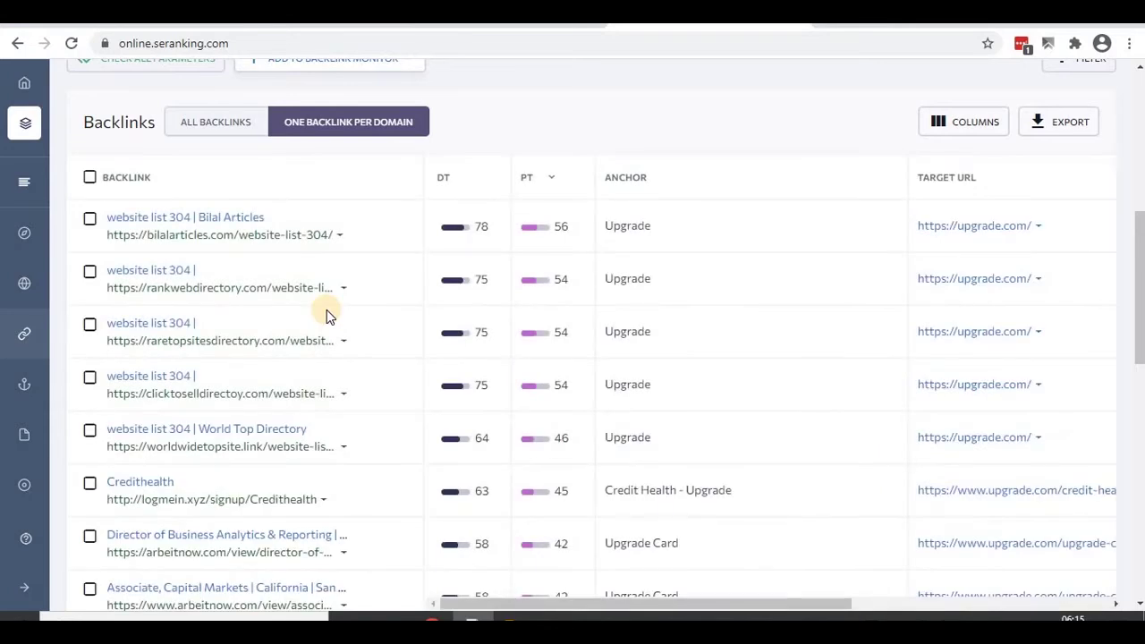
pyautogui.scroll(-1, 198, 426)
pyautogui.scroll(-9, 198, 420)
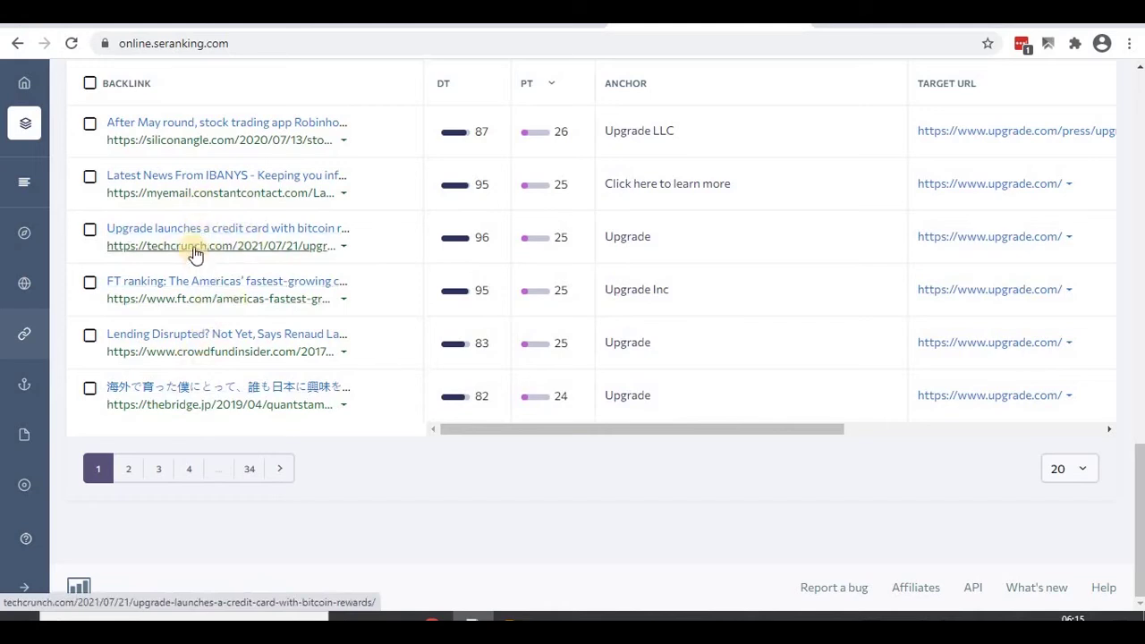
pyautogui.doubleClick(479, 240)
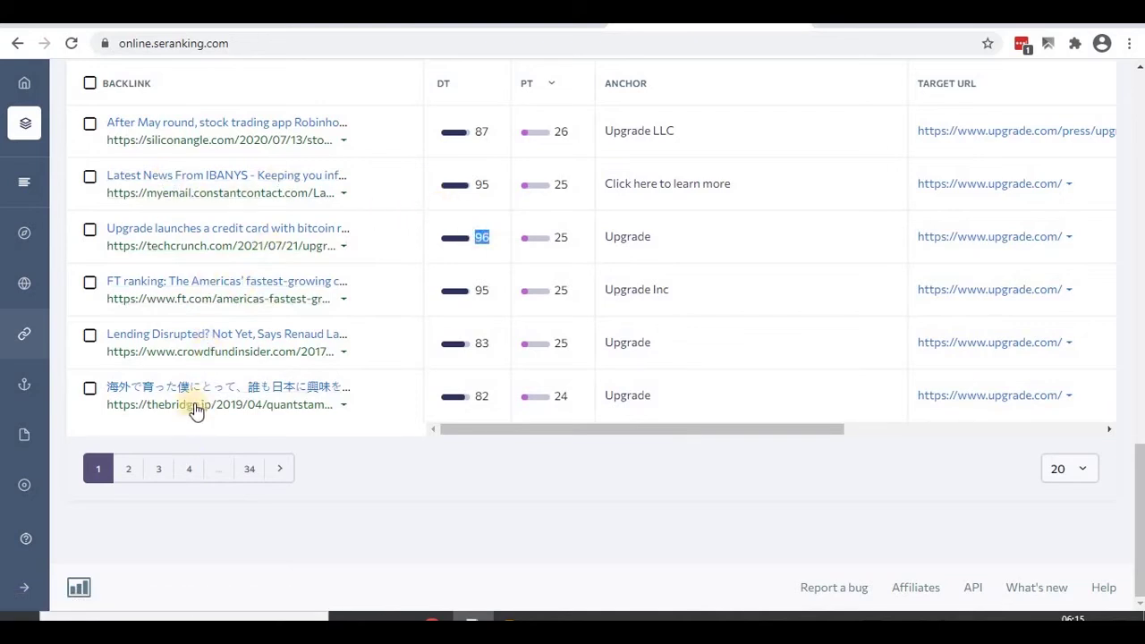
pyautogui.scroll(1, 197, 409)
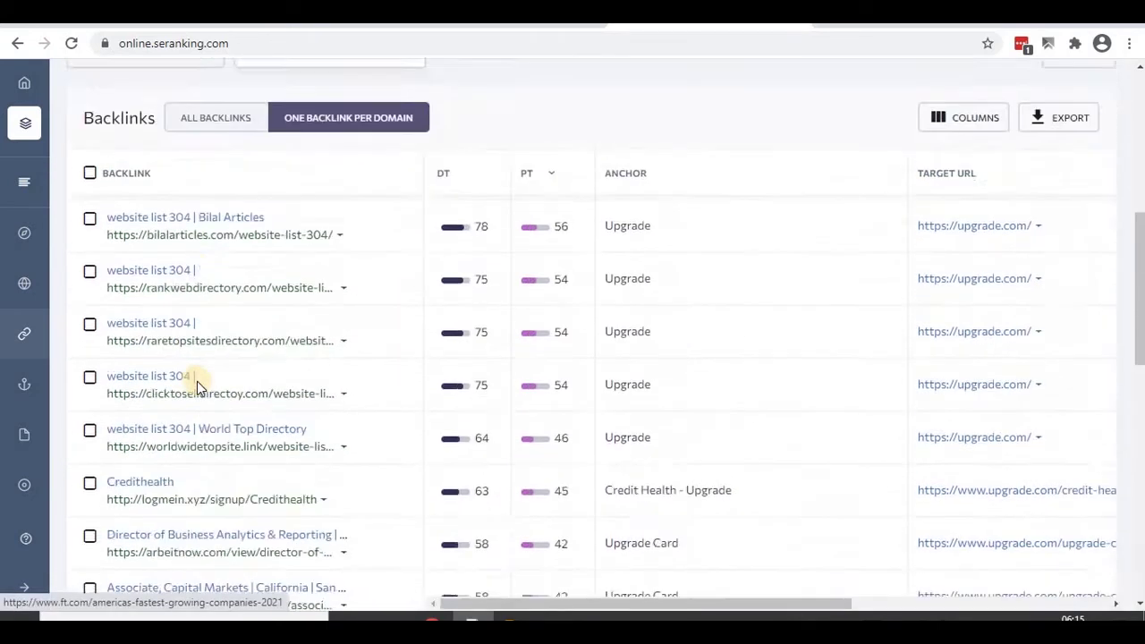
pyautogui.scroll(4, 196, 381)
pyautogui.scroll(-3, 197, 381)
pyautogui.scroll(3, 201, 322)
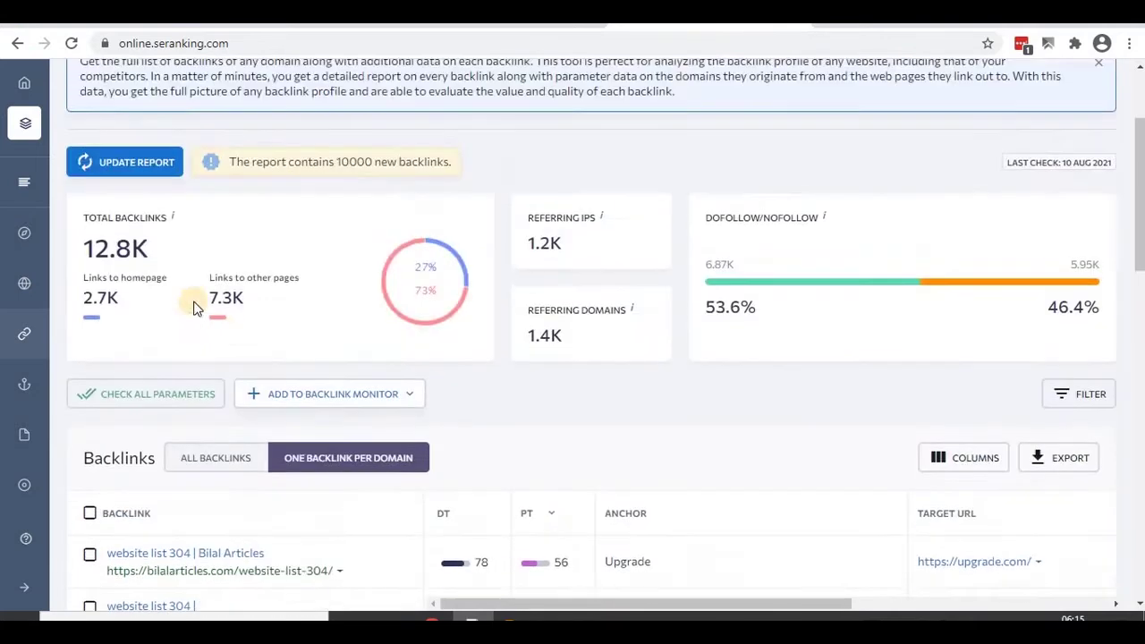
# - Export the new backlinks as a CSV file
pyautogui.scroll(-3, 794, 438)
pyautogui.click(1069, 208)
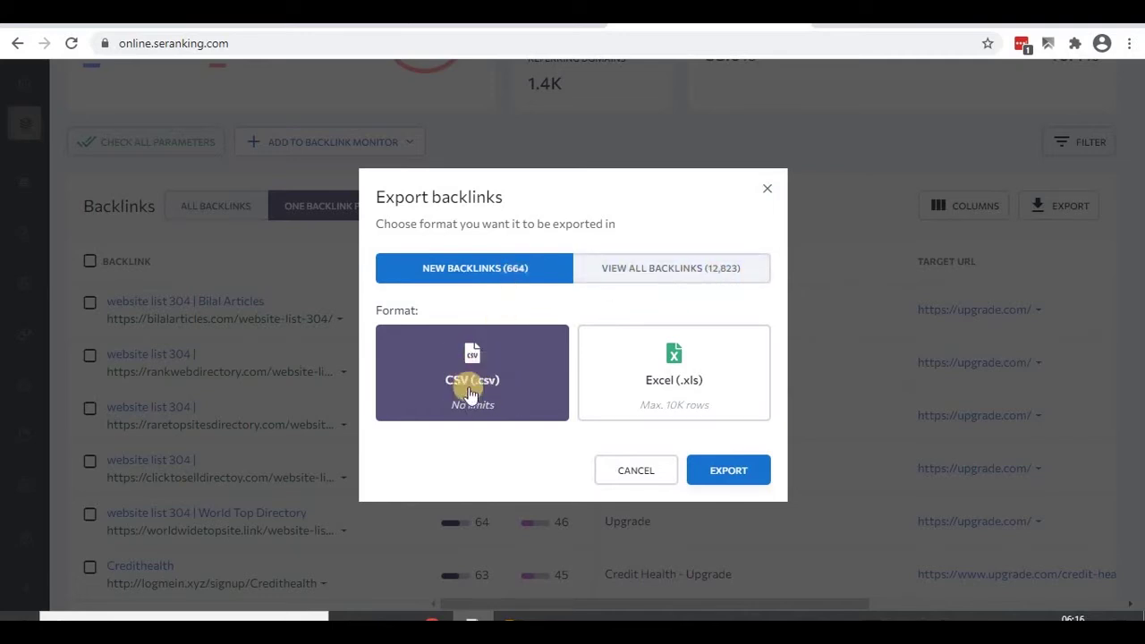
pyautogui.click(729, 474)
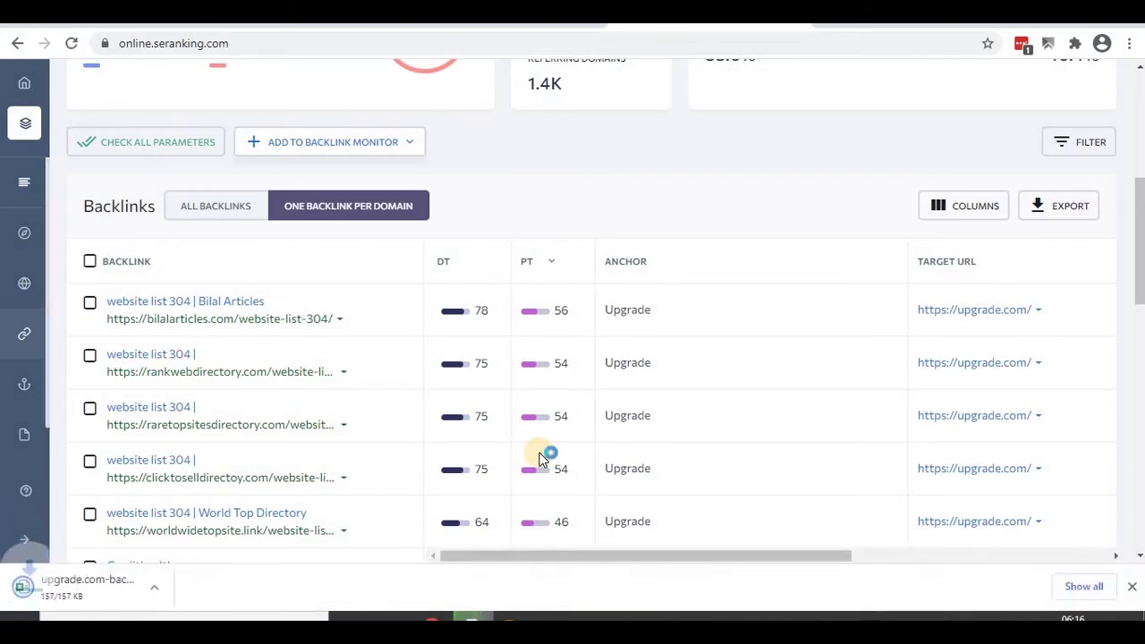
# - Go to the Report Builder and create a manual report for the vip website with the title vip Project Report
pyautogui.scroll(-2, 391, 348)
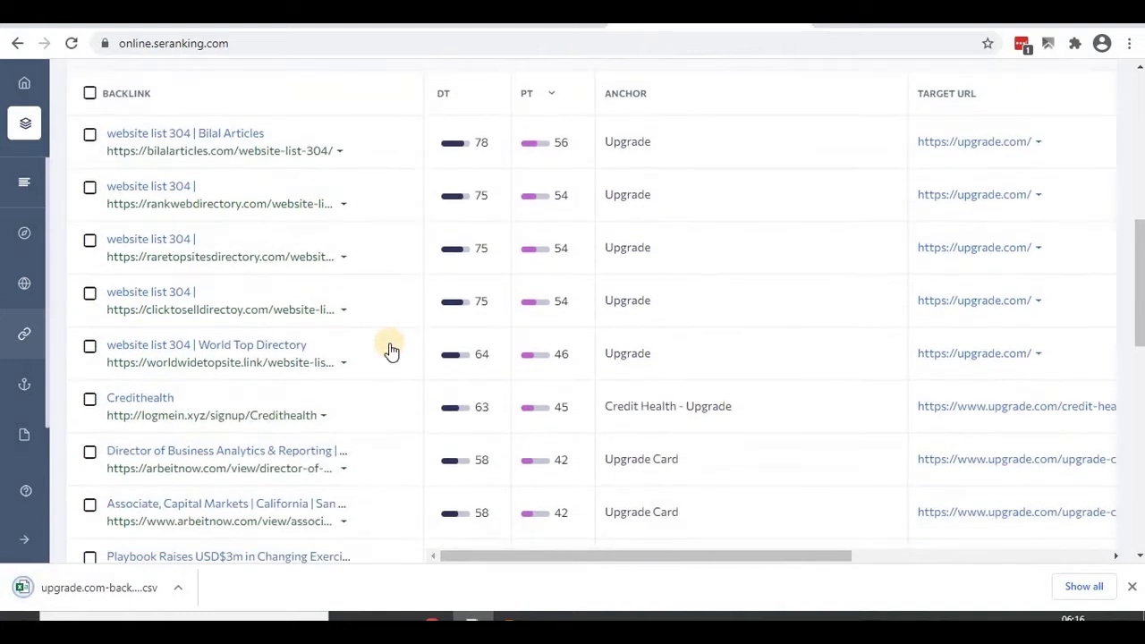
pyautogui.scroll(7, 391, 348)
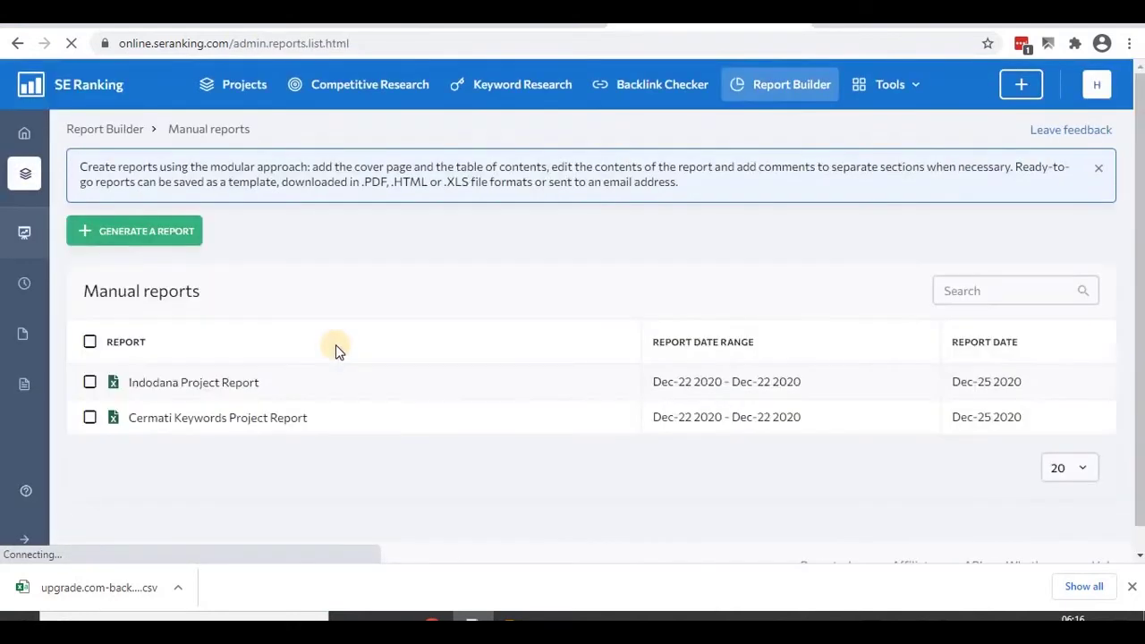
pyautogui.scroll(-1, 260, 394)
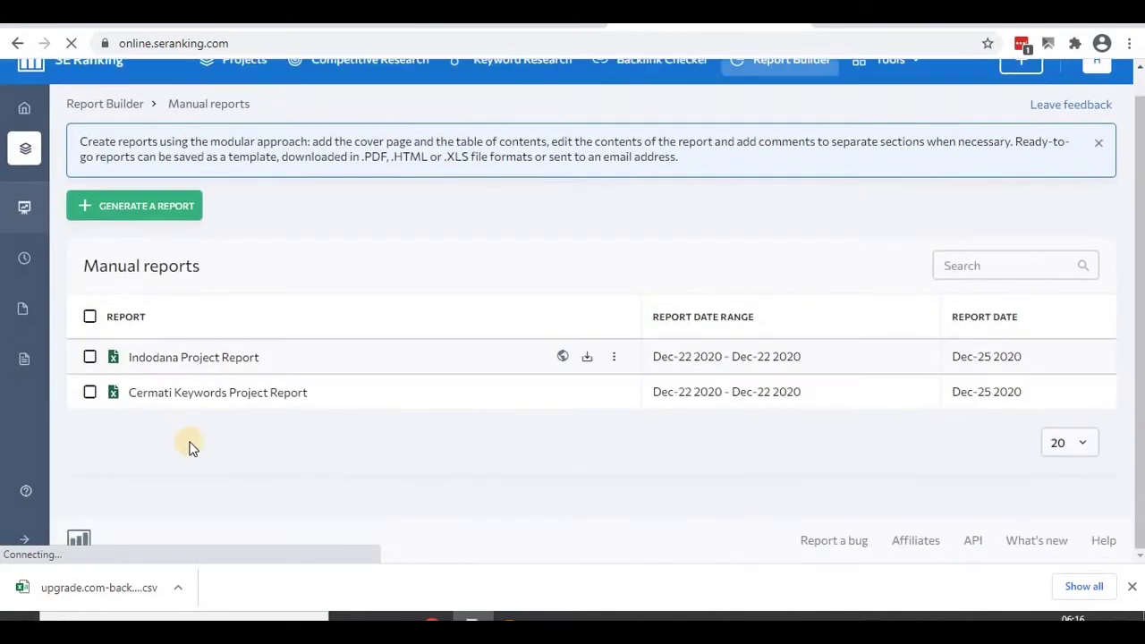
pyautogui.click(146, 217)
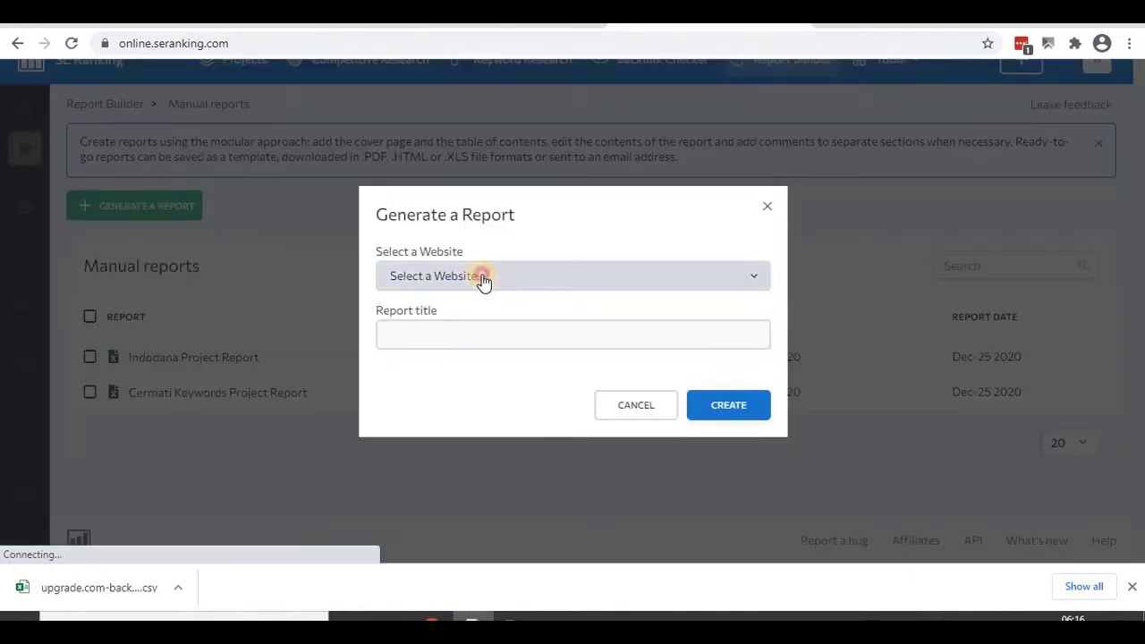
pyautogui.click(482, 281)
pyautogui.scroll(-4, 444, 460)
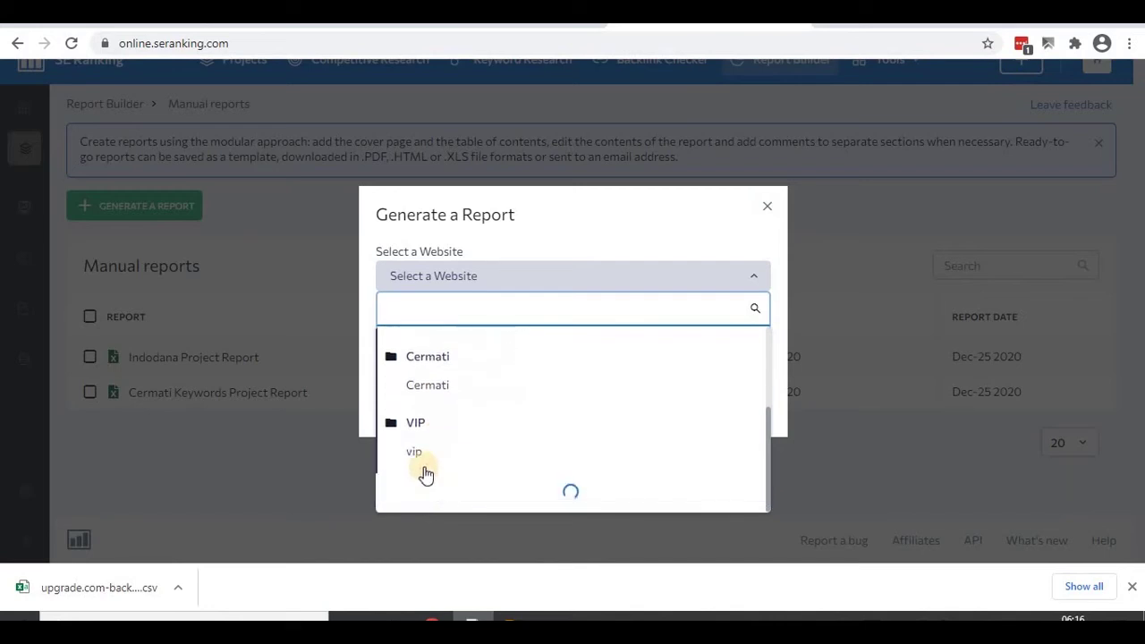
pyautogui.click(420, 491)
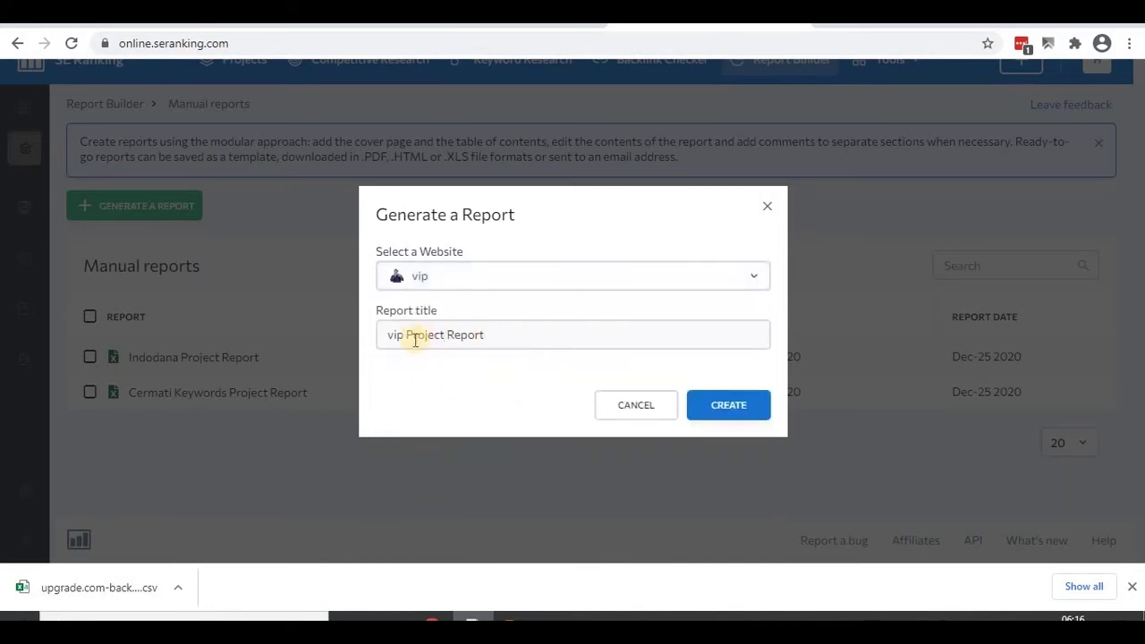
pyautogui.click(720, 405)
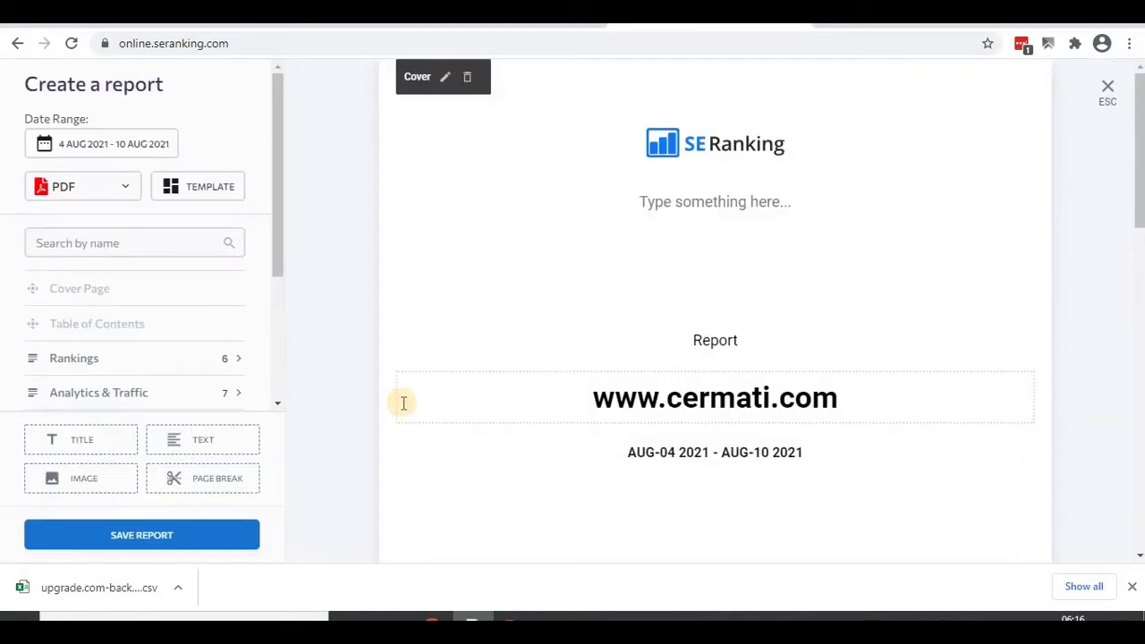
# - Review the report preview from the cover page to the rankings table and check the output format choices
pyautogui.scroll(-1, 735, 322)
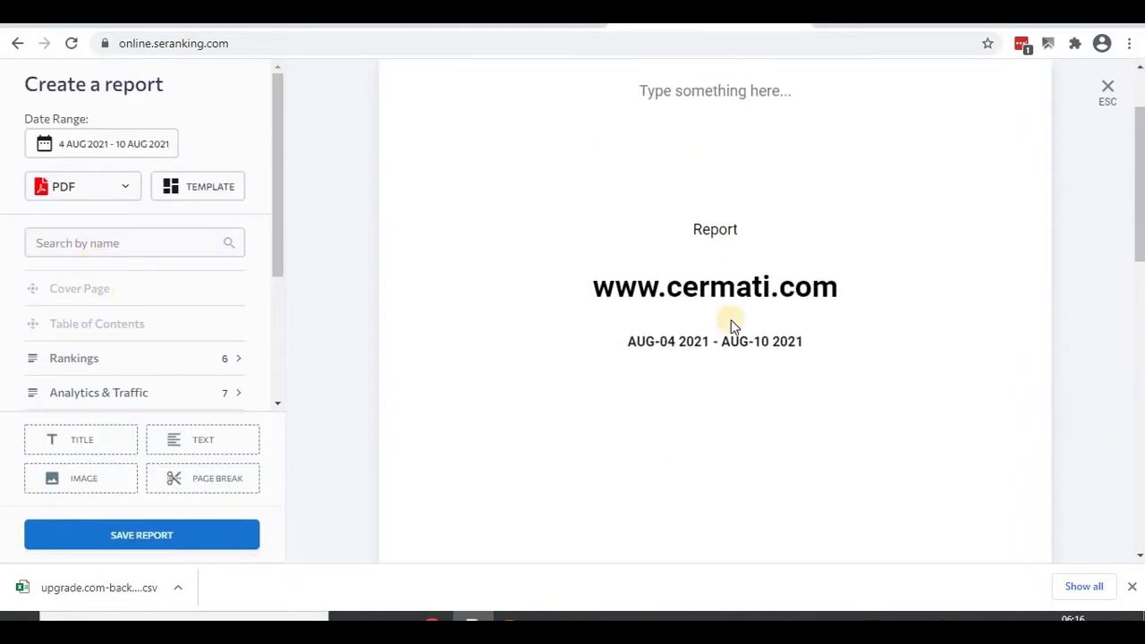
pyautogui.scroll(-3, 671, 314)
pyautogui.scroll(3, 671, 315)
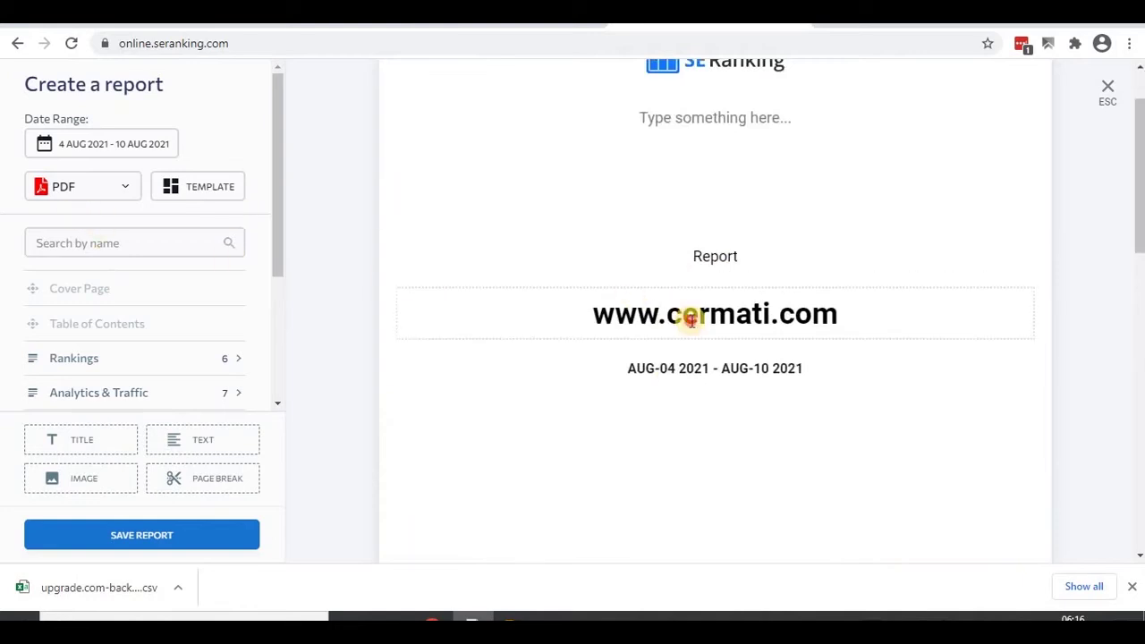
pyautogui.scroll(-10, 639, 450)
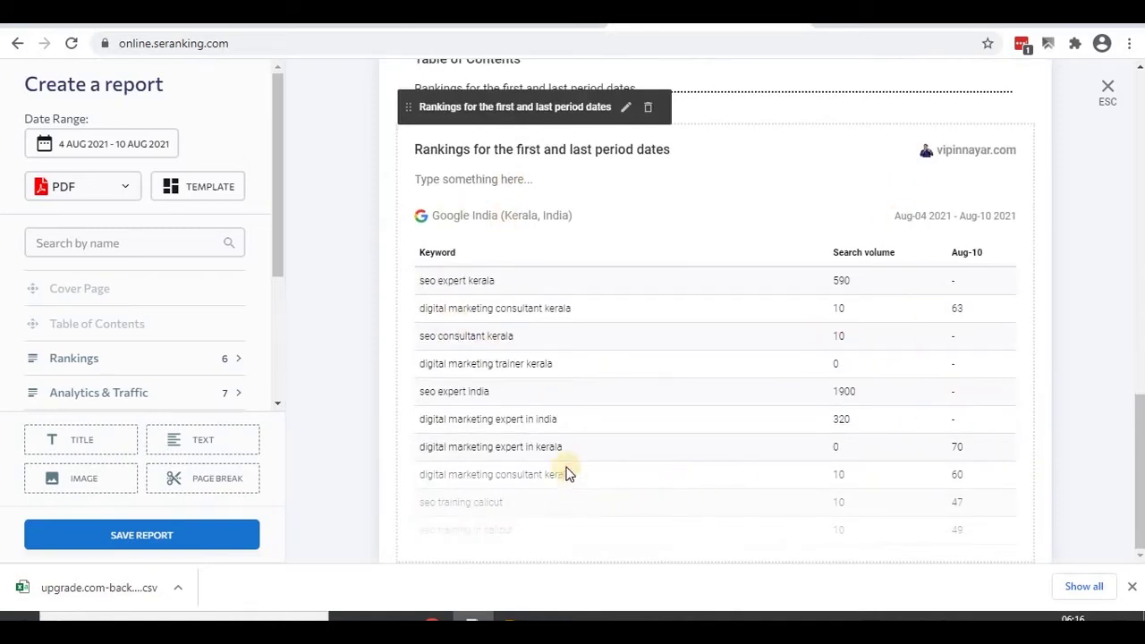
pyautogui.scroll(10, 565, 474)
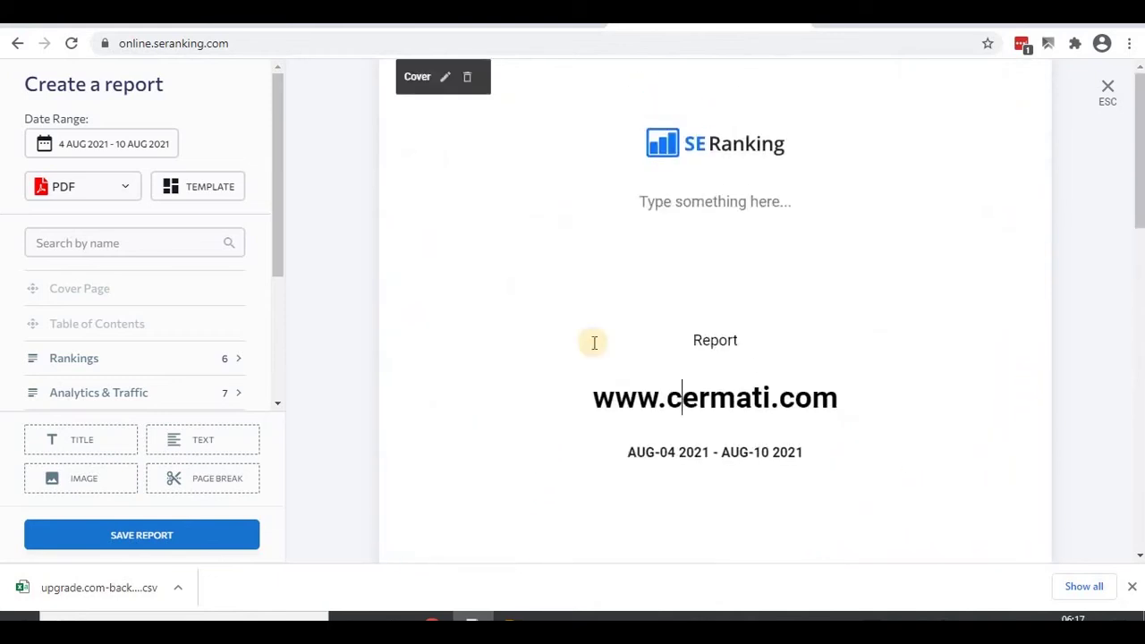
pyautogui.scroll(-3, 483, 456)
pyautogui.scroll(-6, 459, 465)
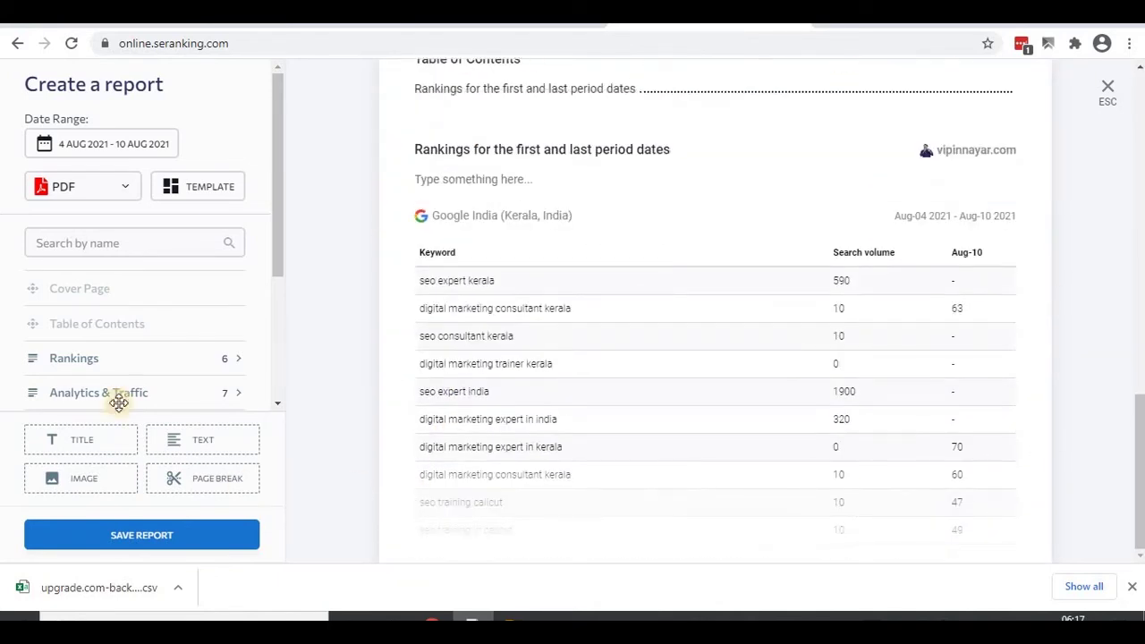
pyautogui.click(83, 192)
pyautogui.click(83, 226)
# - Add the Daily Results, Rankings for the First and Last Period Dates, Brief Rankings History, Rankings Overview Table and Rankings Charts modules to the report
pyautogui.scroll(-5, 95, 368)
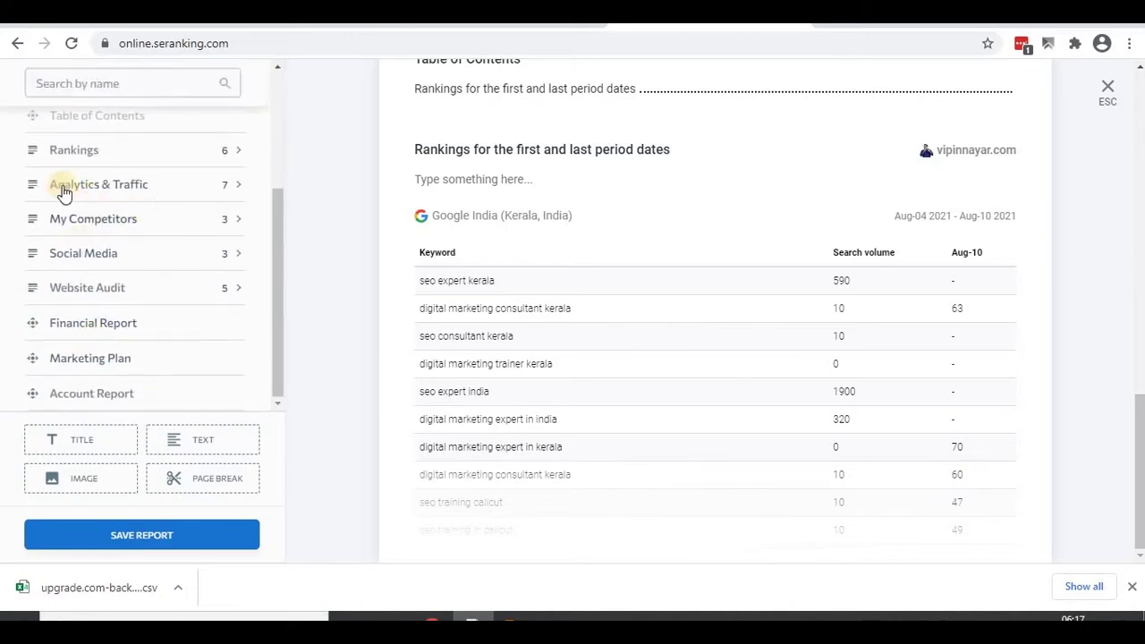
pyautogui.click(120, 154)
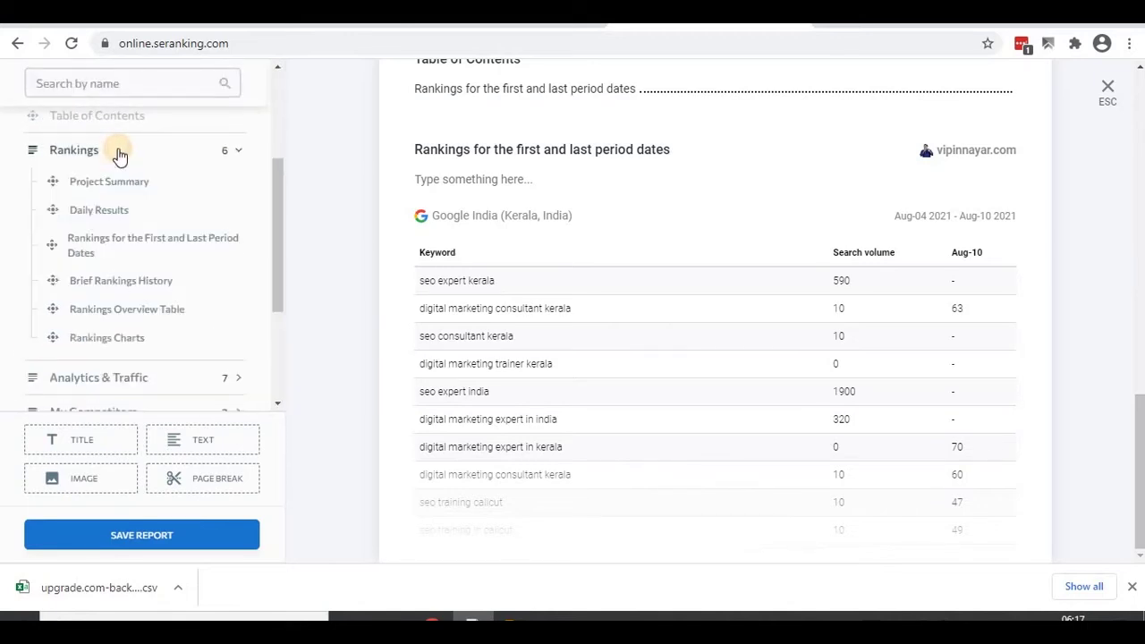
pyautogui.click(53, 212)
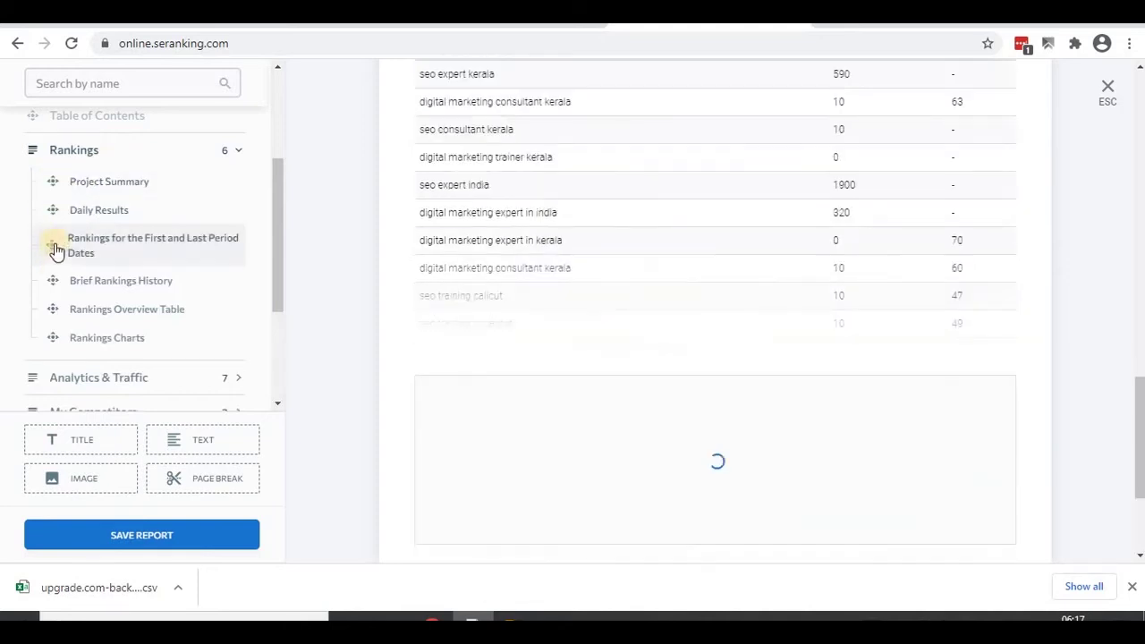
pyautogui.click(55, 245)
pyautogui.click(53, 281)
pyautogui.click(54, 308)
pyautogui.click(54, 340)
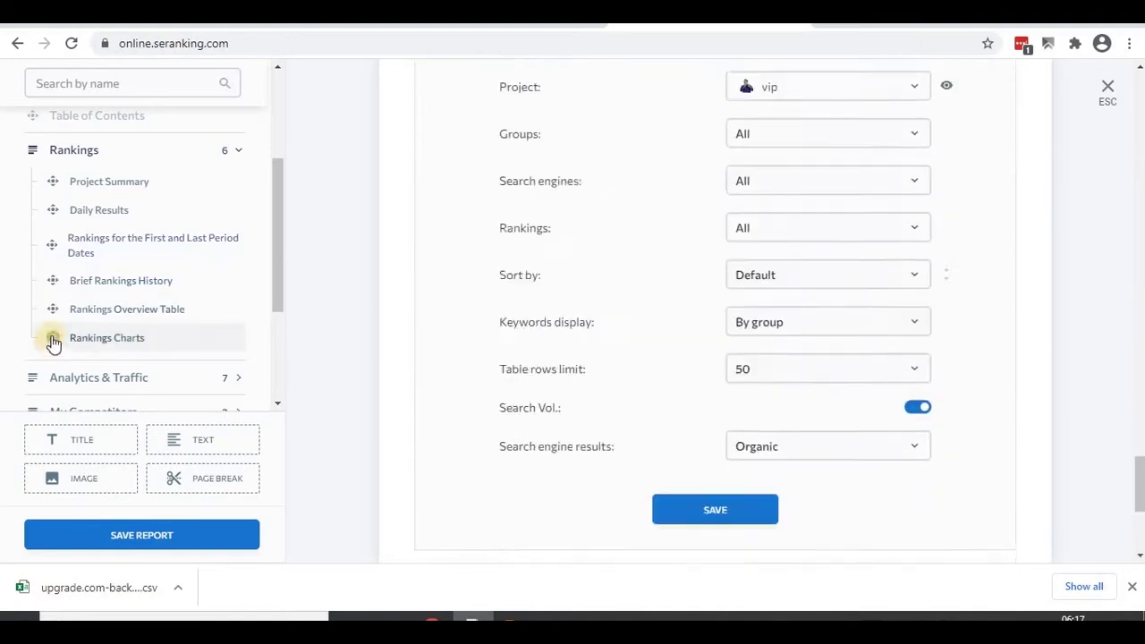
# - Add the Traffic, Pages, Conversions, Audience, Goals and Organic Traffic Overview Table modules from Analytics & Traffic to the report
pyautogui.scroll(-4, 102, 304)
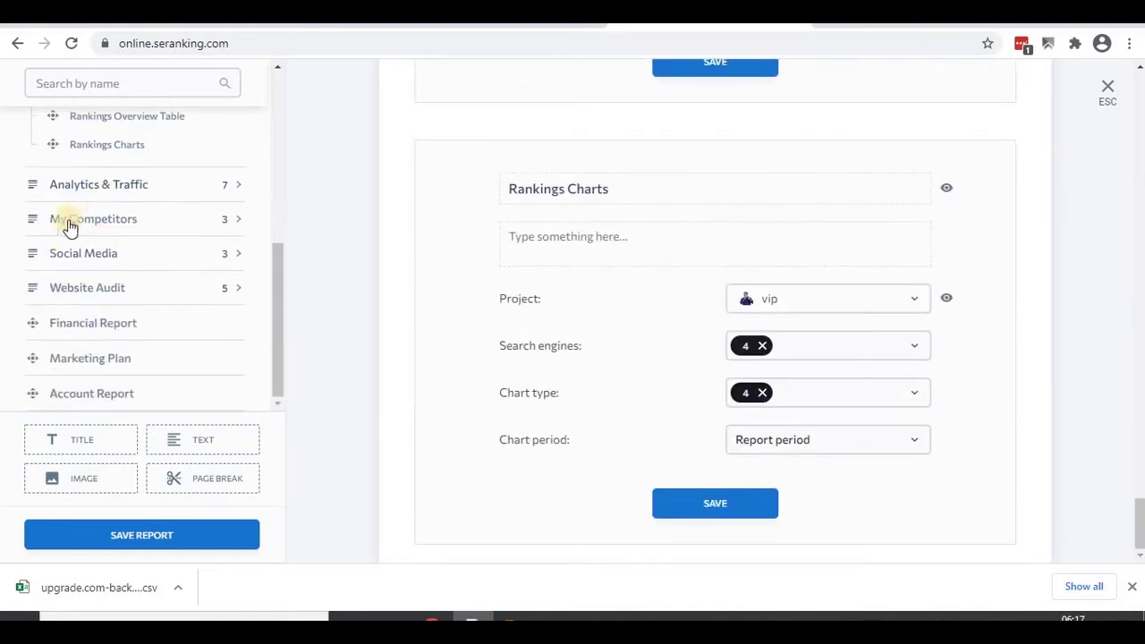
pyautogui.click(94, 190)
pyautogui.click(53, 244)
pyautogui.click(54, 273)
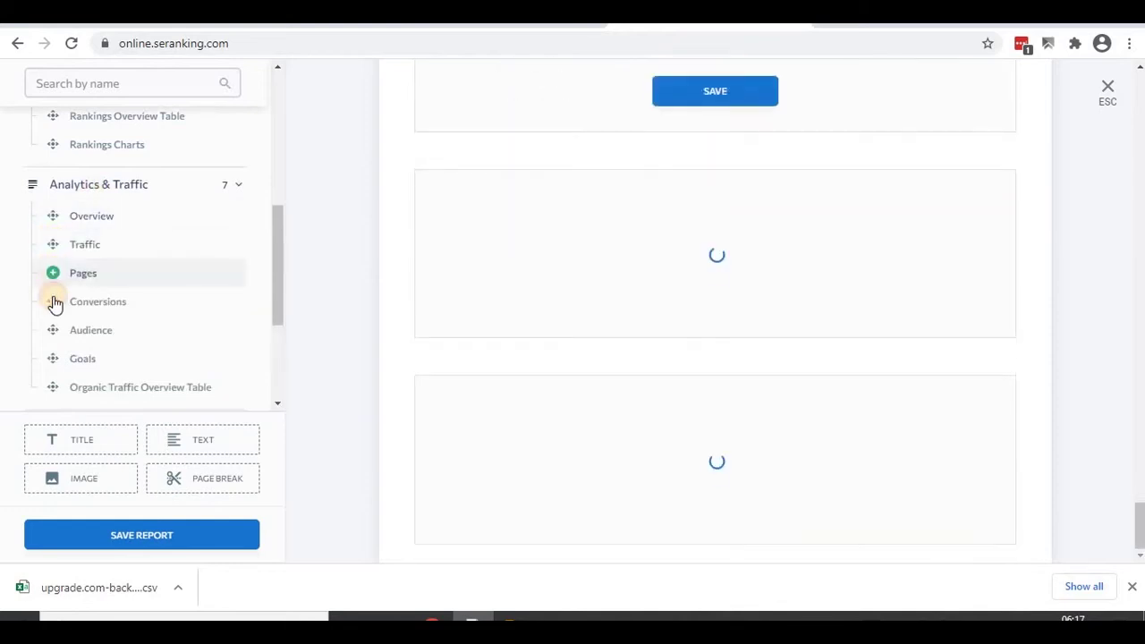
pyautogui.click(53, 301)
pyautogui.click(53, 330)
pyautogui.click(53, 359)
pyautogui.scroll(-2, 85, 316)
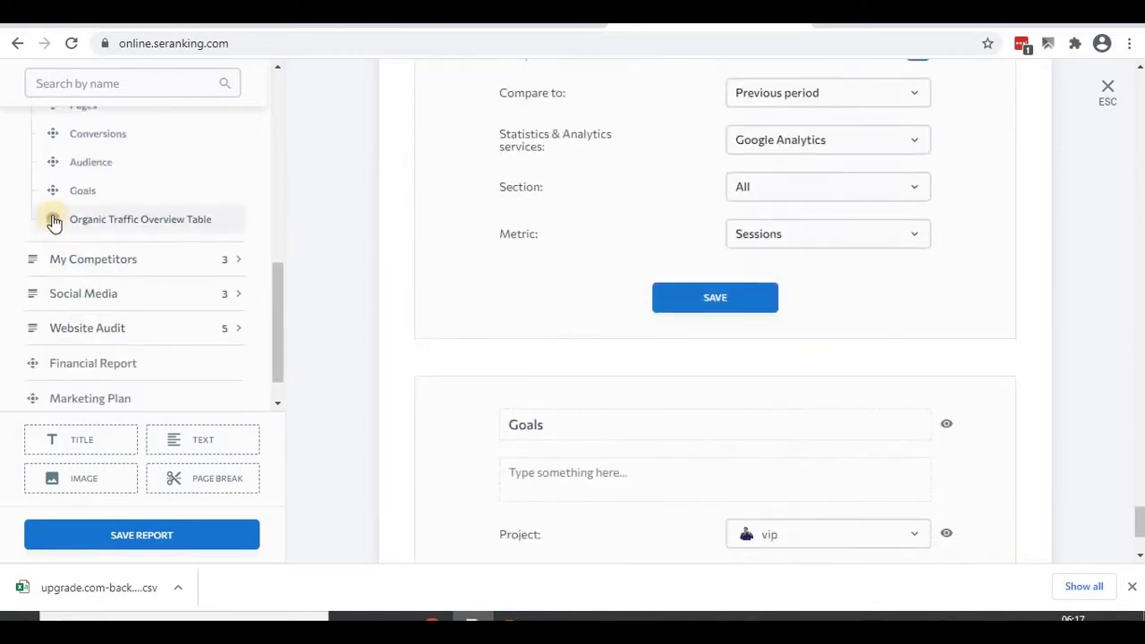
pyautogui.click(164, 234)
# - Add the Competitors Overview, Overview of All Competitors and Competitor Rankings in Details modules to the report
pyautogui.click(91, 266)
pyautogui.scroll(-3, 92, 271)
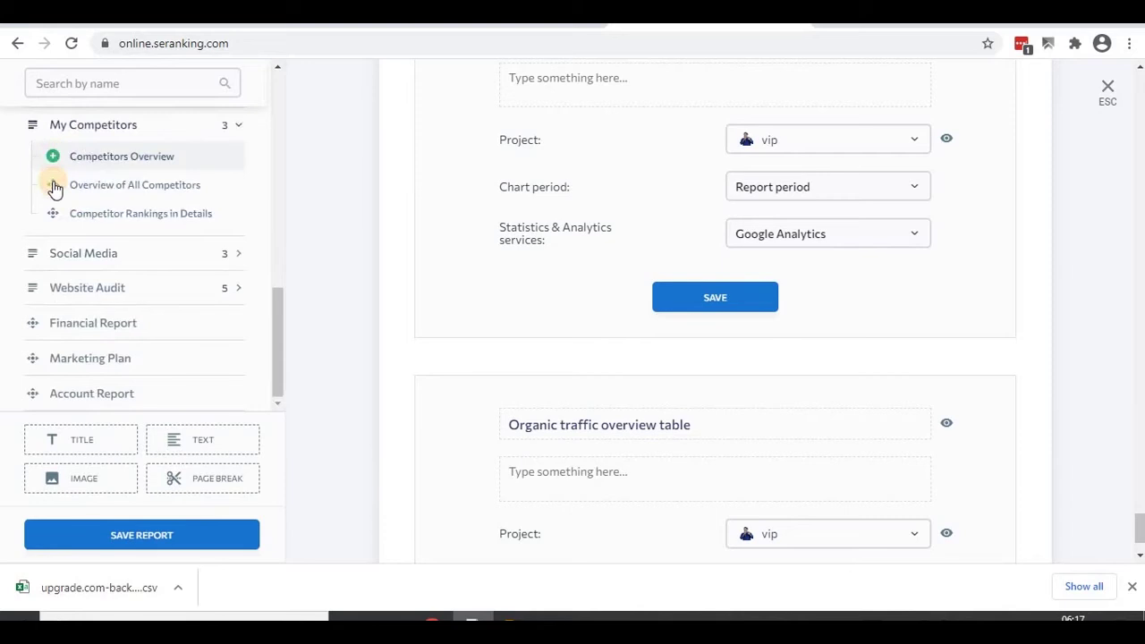
pyautogui.click(53, 185)
pyautogui.click(55, 213)
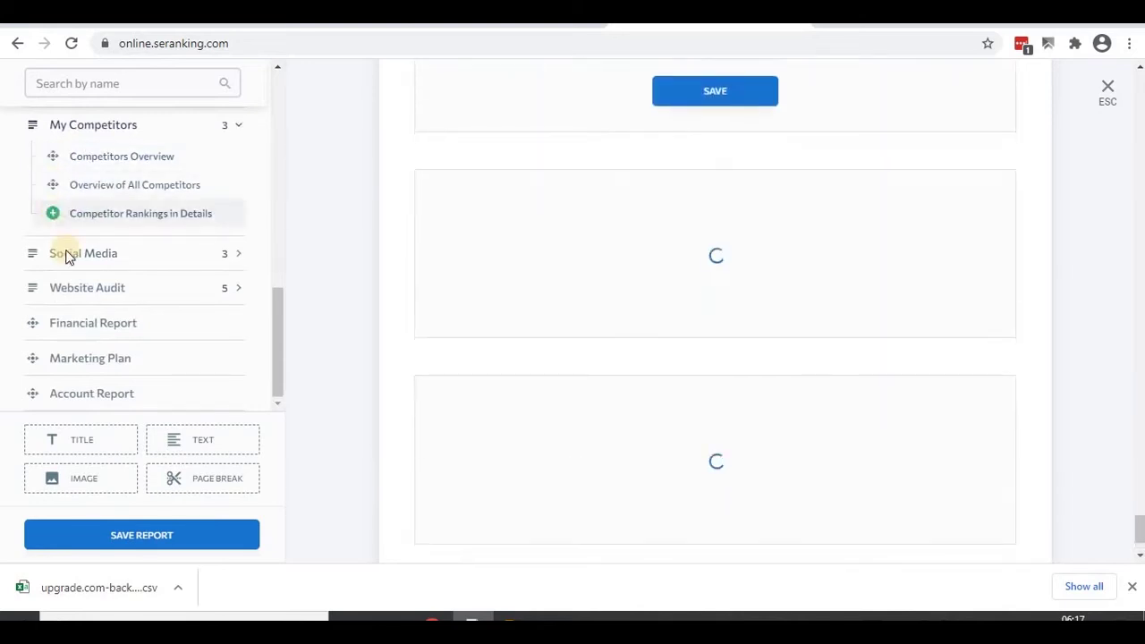
# - Add the Social Media Overview module from the Social Media group to the report
pyautogui.click(67, 256)
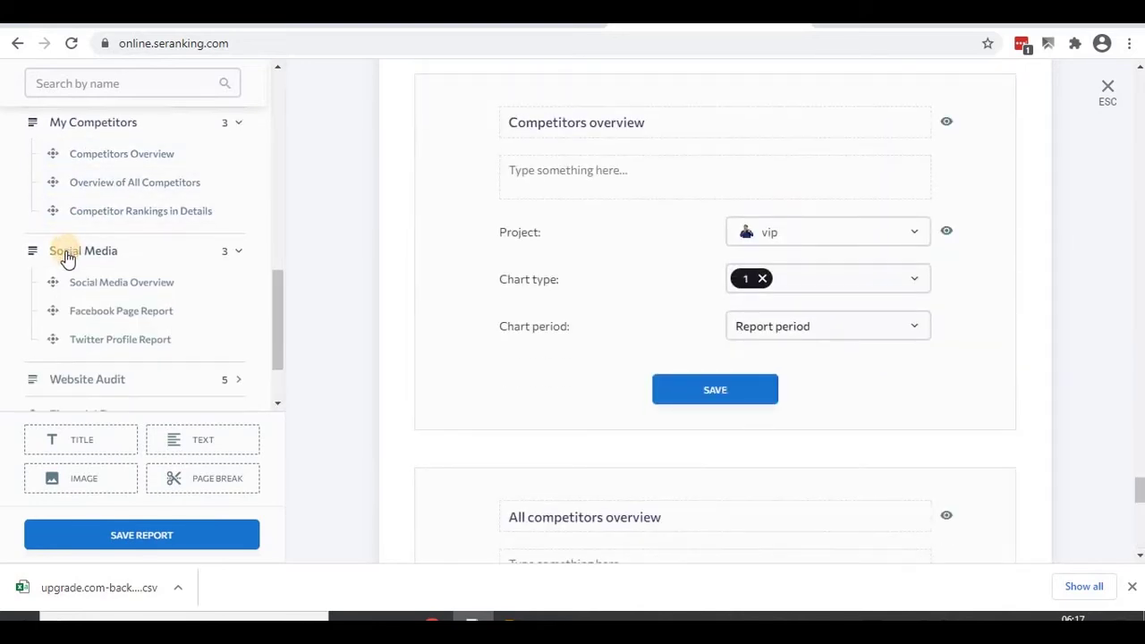
pyautogui.scroll(-2, 59, 224)
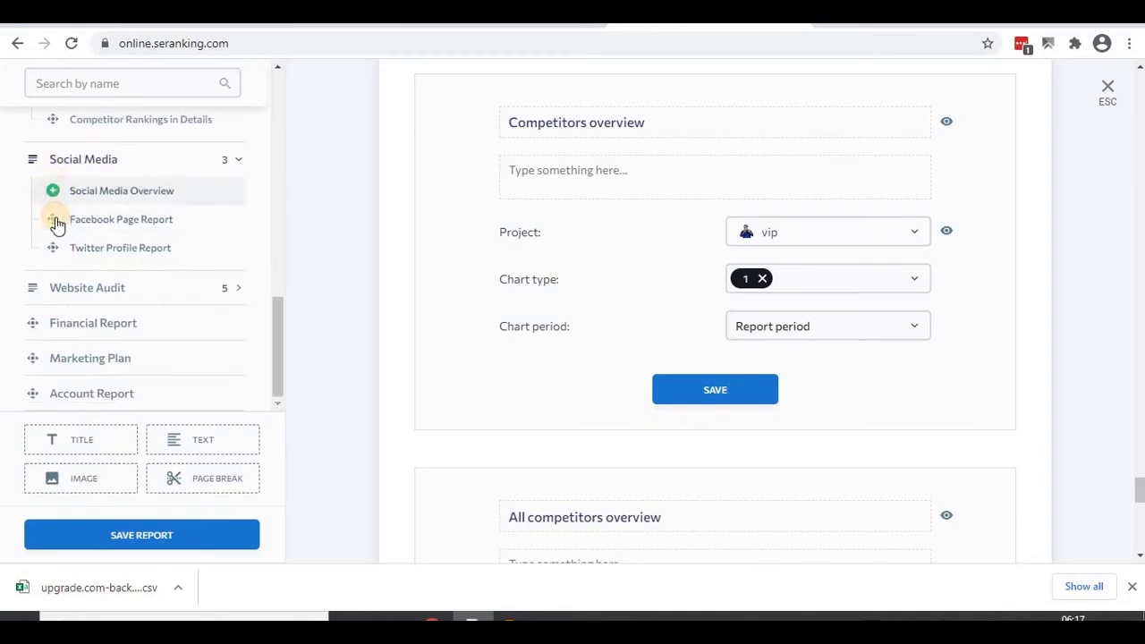
pyautogui.click(78, 222)
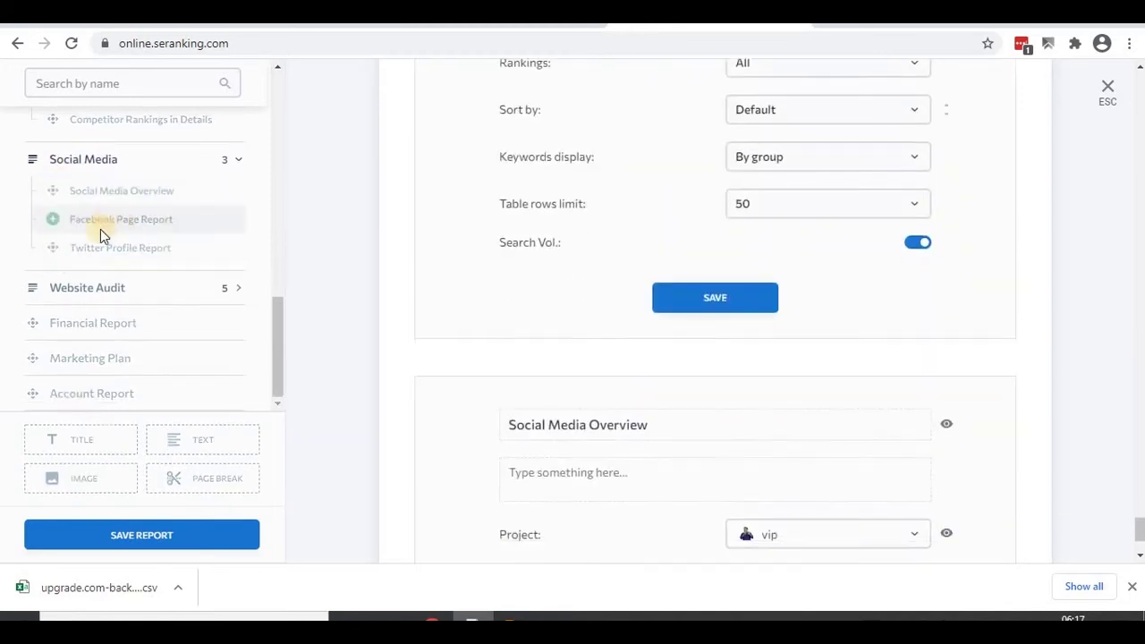
pyautogui.moveTo(79, 320); pyautogui.dragTo(93, 359)
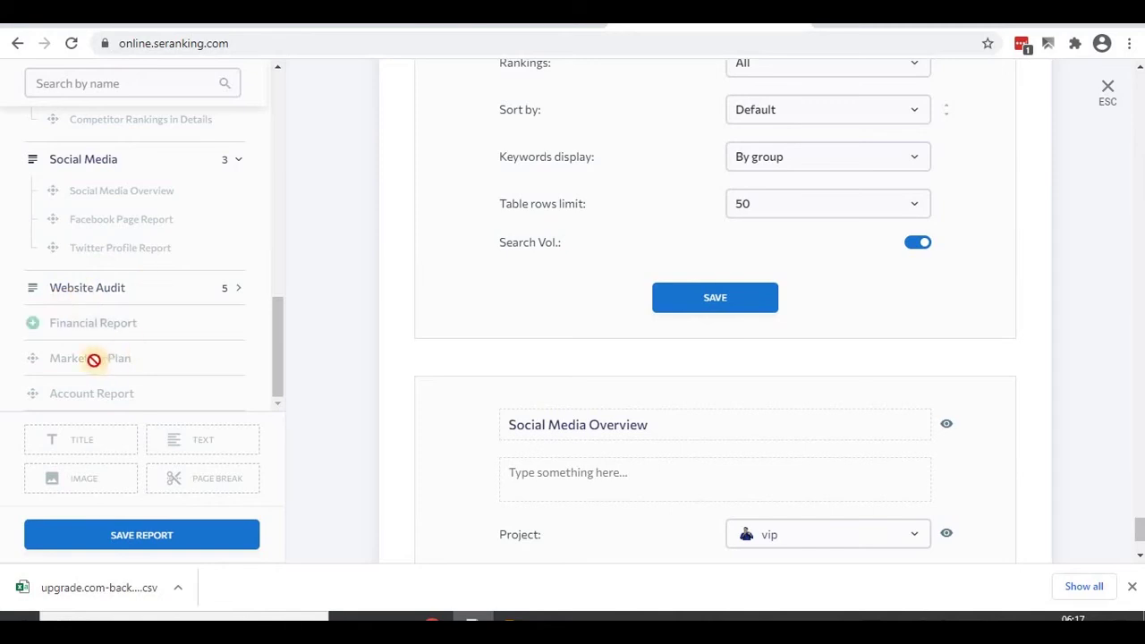
pyautogui.moveTo(232, 322); pyautogui.dragTo(289, 356)
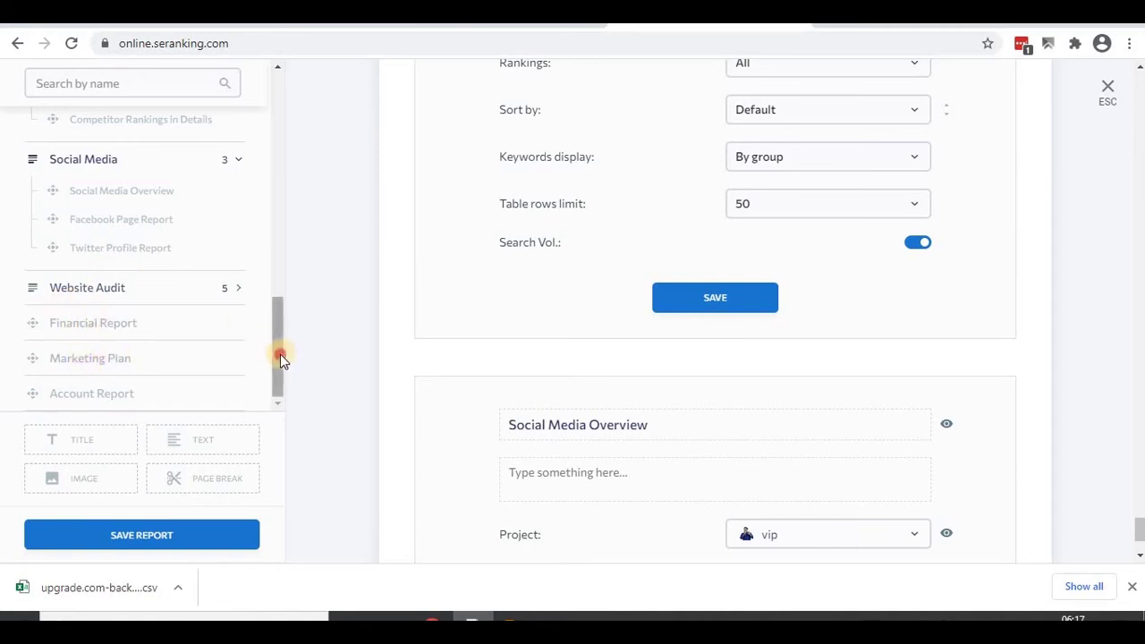
# - Look through the report's modules up to the cover page and check the projects available for the Project Summary module
pyautogui.scroll(1, 95, 384)
pyautogui.scroll(-1, 95, 384)
pyautogui.scroll(4, 99, 385)
pyautogui.scroll(-5, 599, 407)
pyautogui.scroll(15, 603, 407)
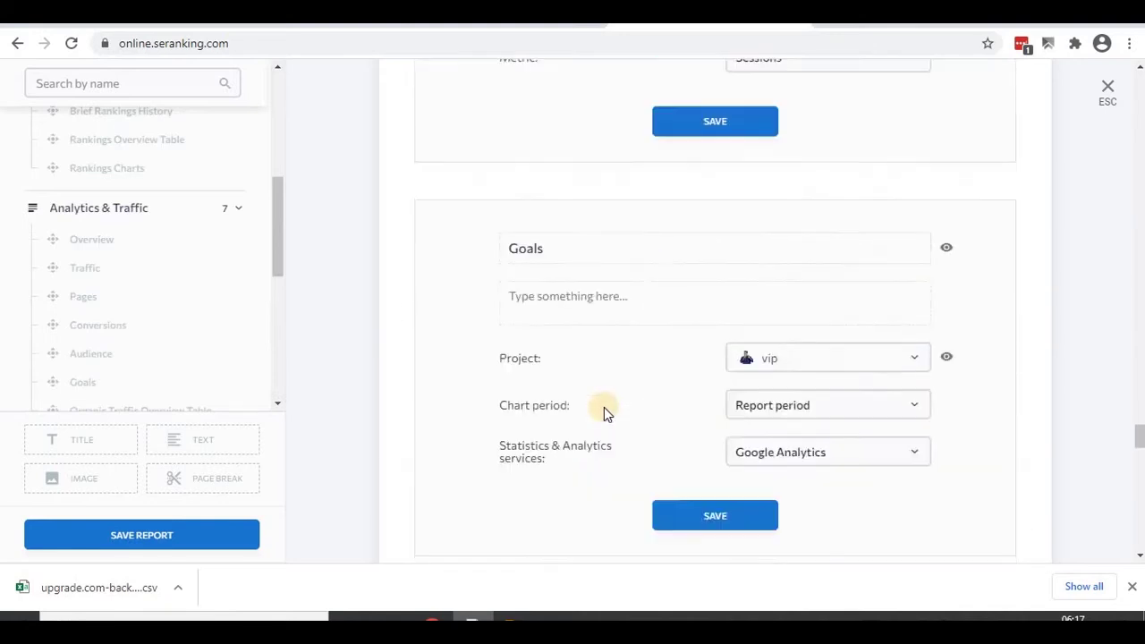
pyautogui.scroll(-20, 611, 404)
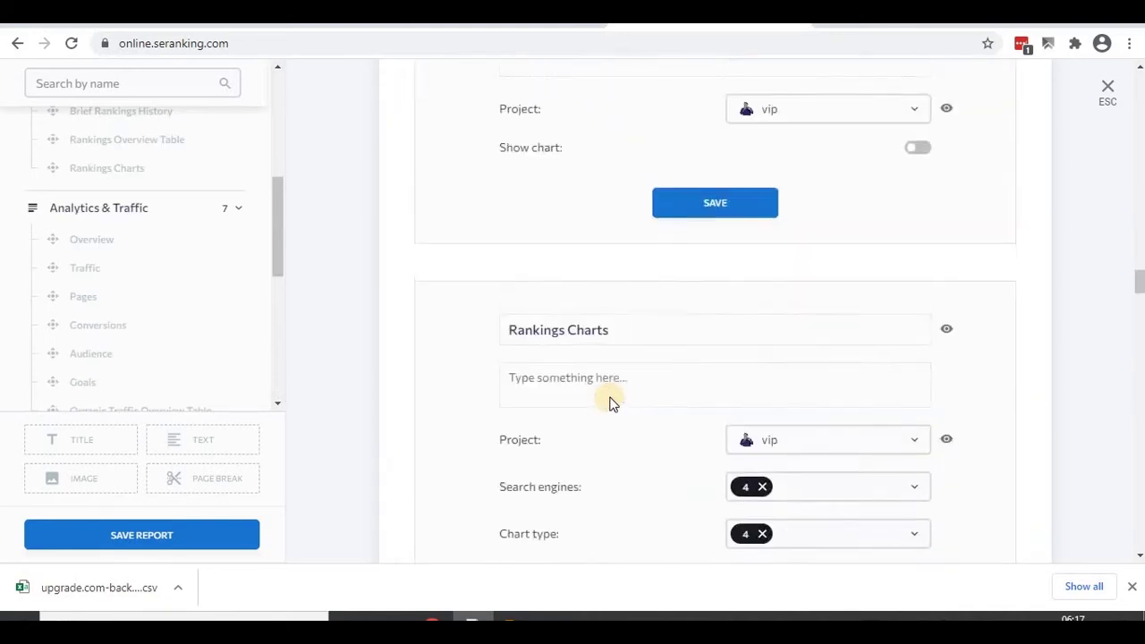
pyautogui.scroll(15, 611, 402)
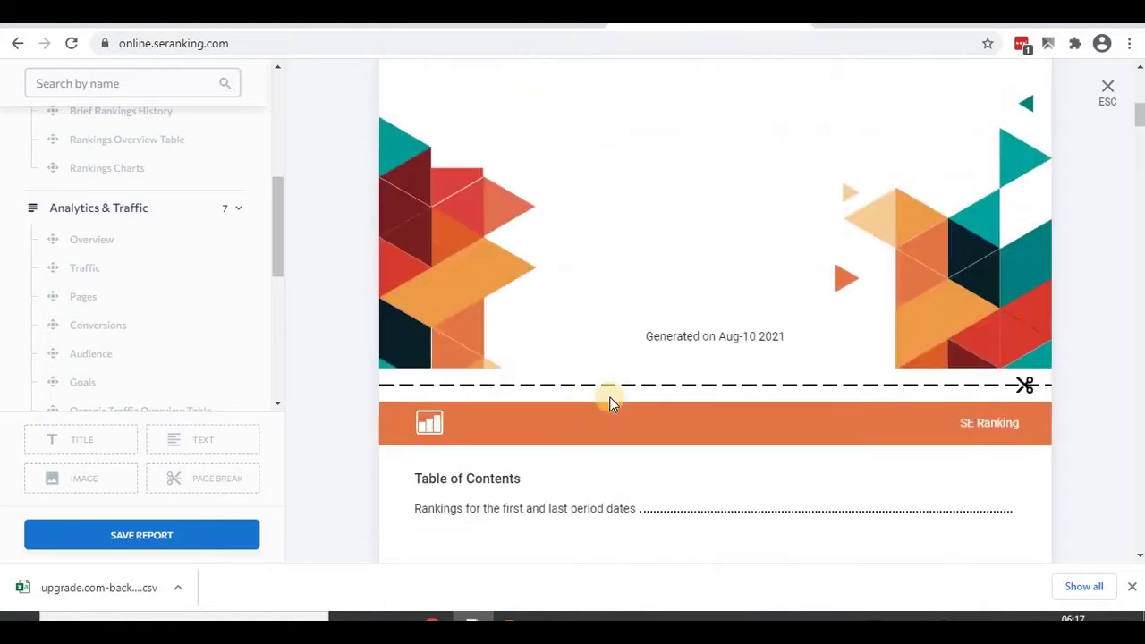
pyautogui.scroll(-10, 613, 403)
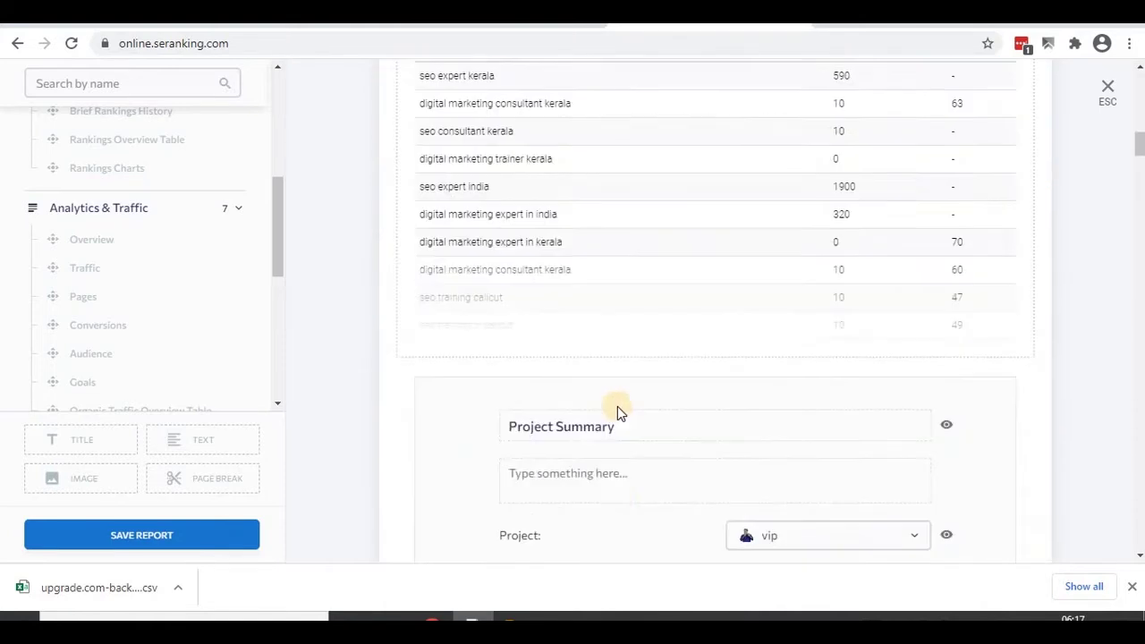
pyautogui.click(790, 195)
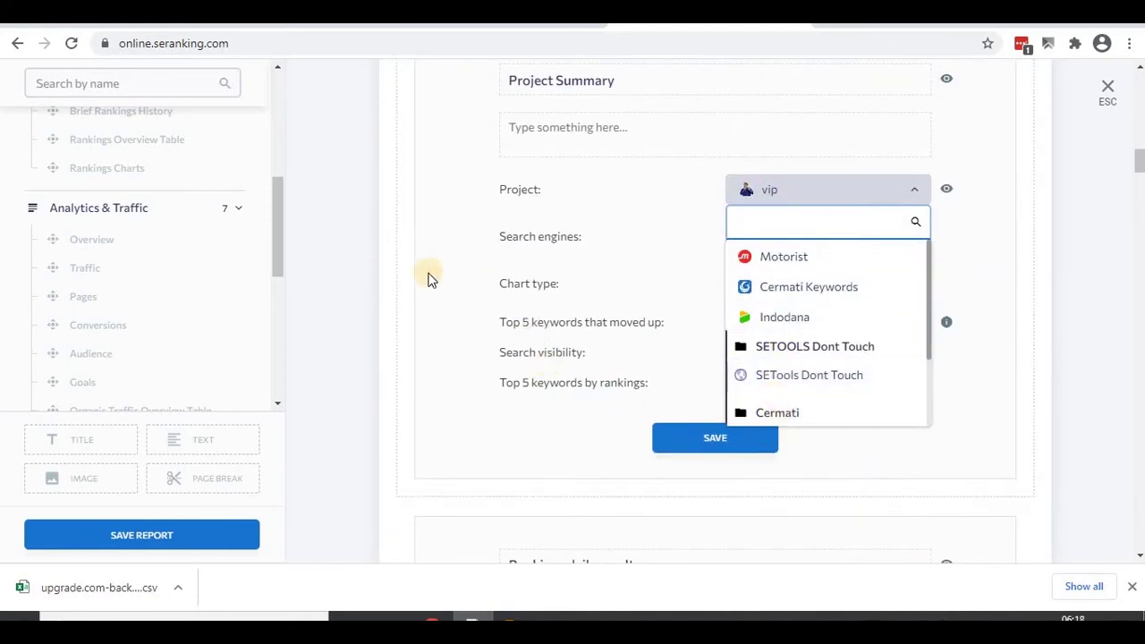
pyautogui.click(381, 283)
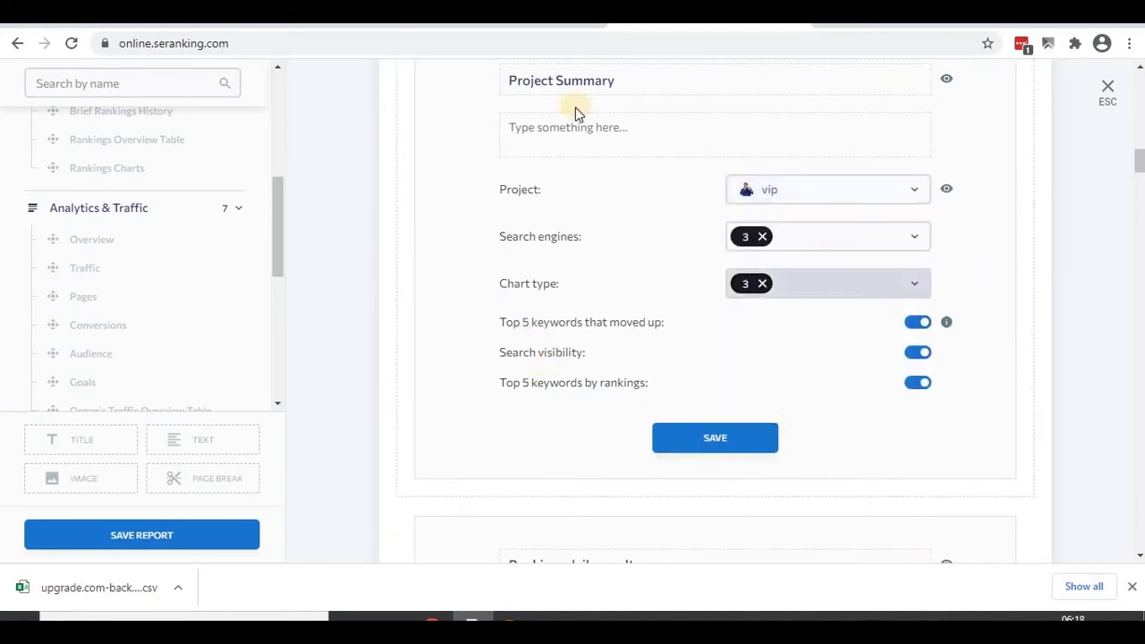
# - Exclude Bing India and Google Mobile India from the Project Summary's search engines, check its chart types, and select both engines again
pyautogui.click(808, 237)
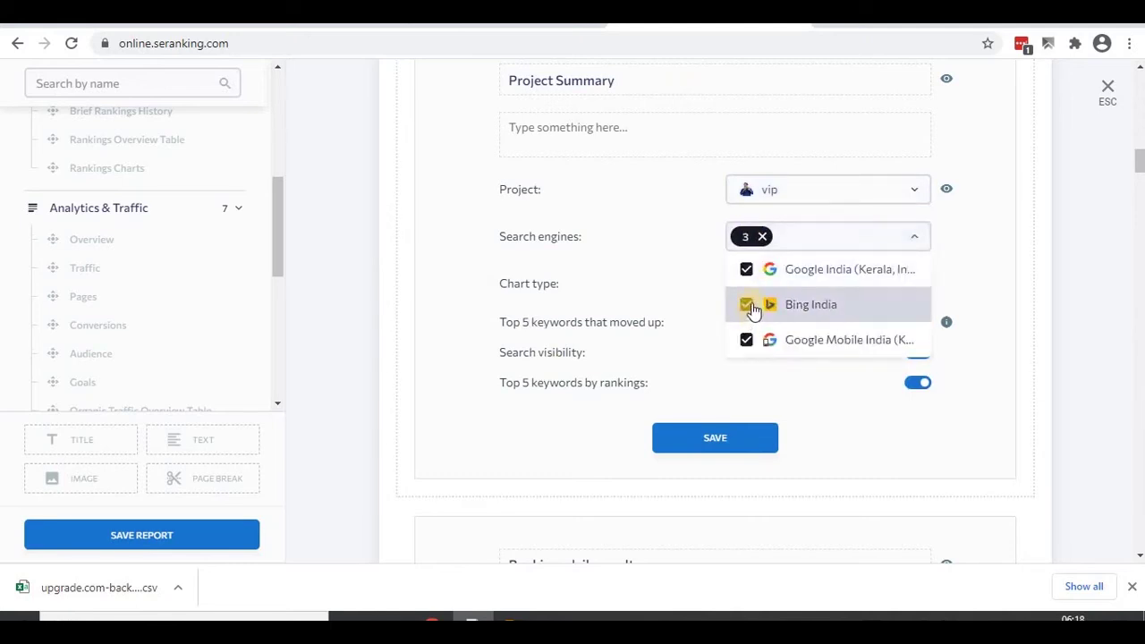
pyautogui.click(745, 340)
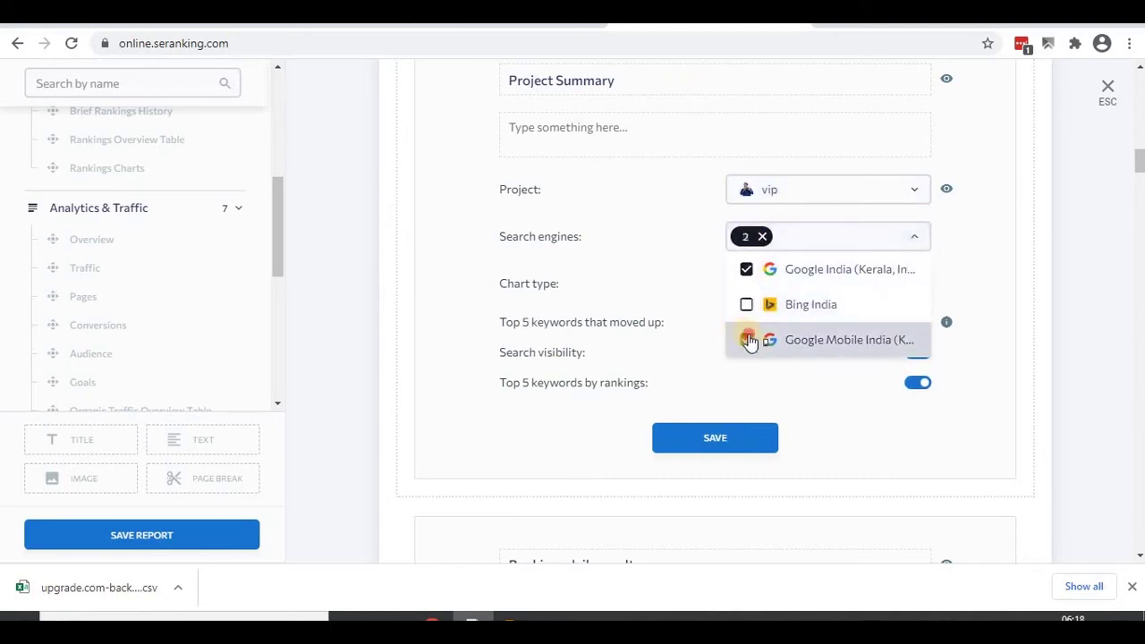
pyautogui.click(784, 251)
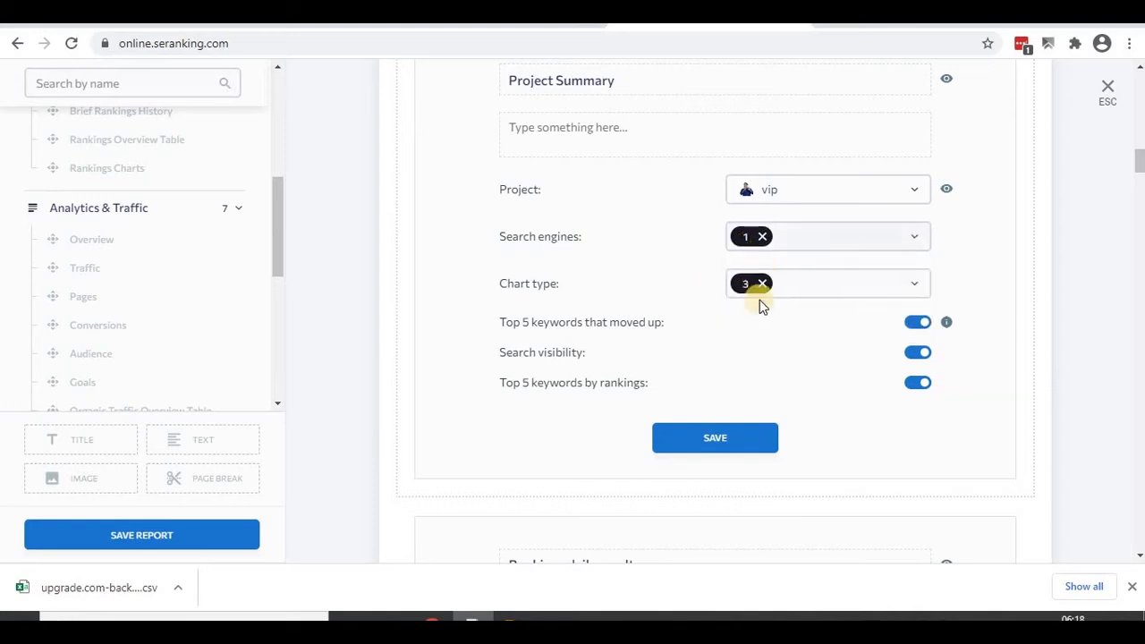
pyautogui.click(823, 286)
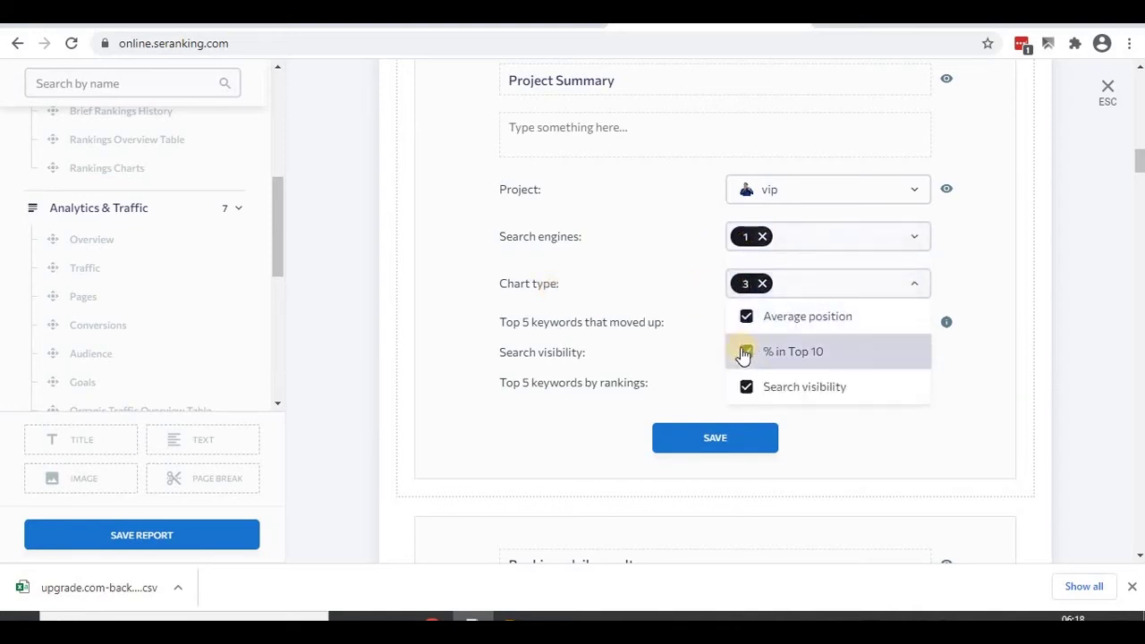
pyautogui.click(813, 235)
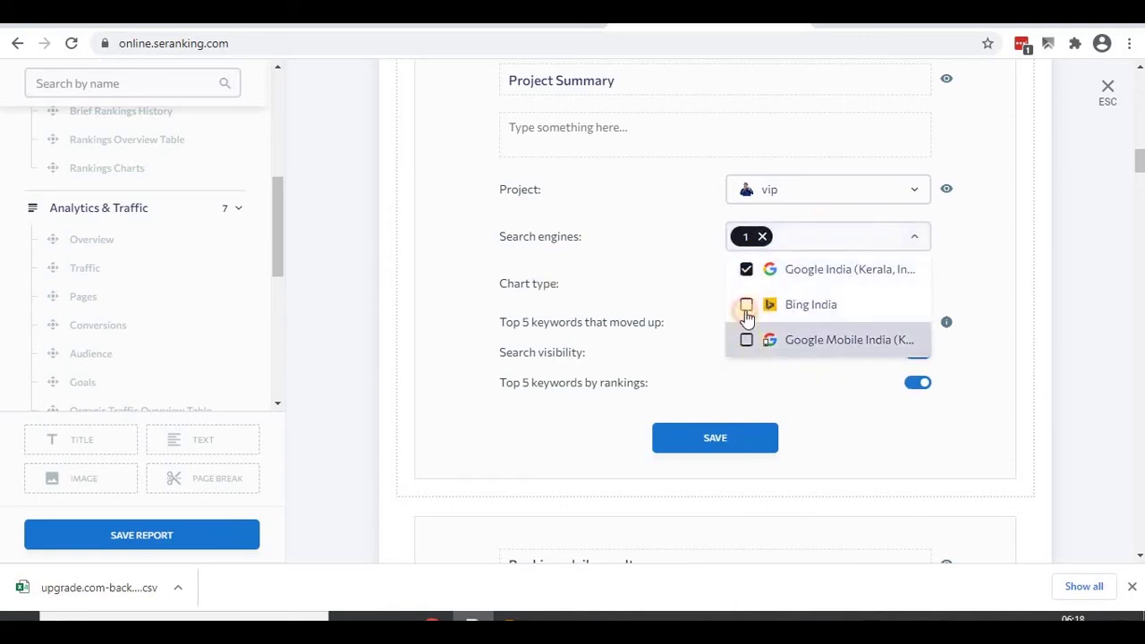
pyautogui.click(746, 338)
pyautogui.click(746, 304)
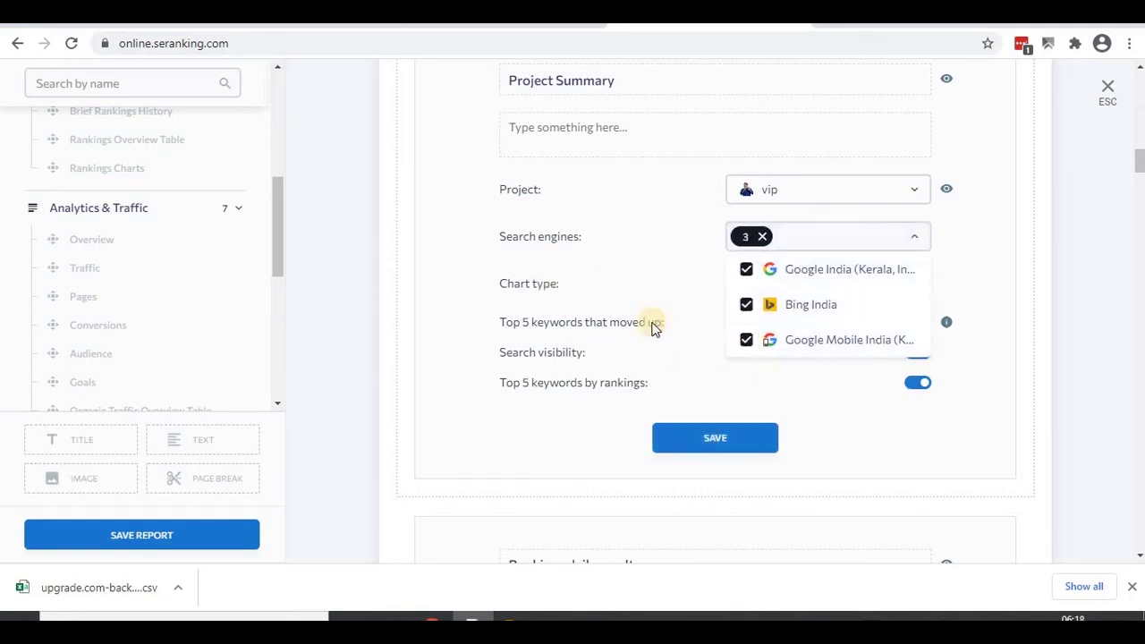
# - Save the Project Summary module and review its rankings data and search visibility chart
pyautogui.click(716, 447)
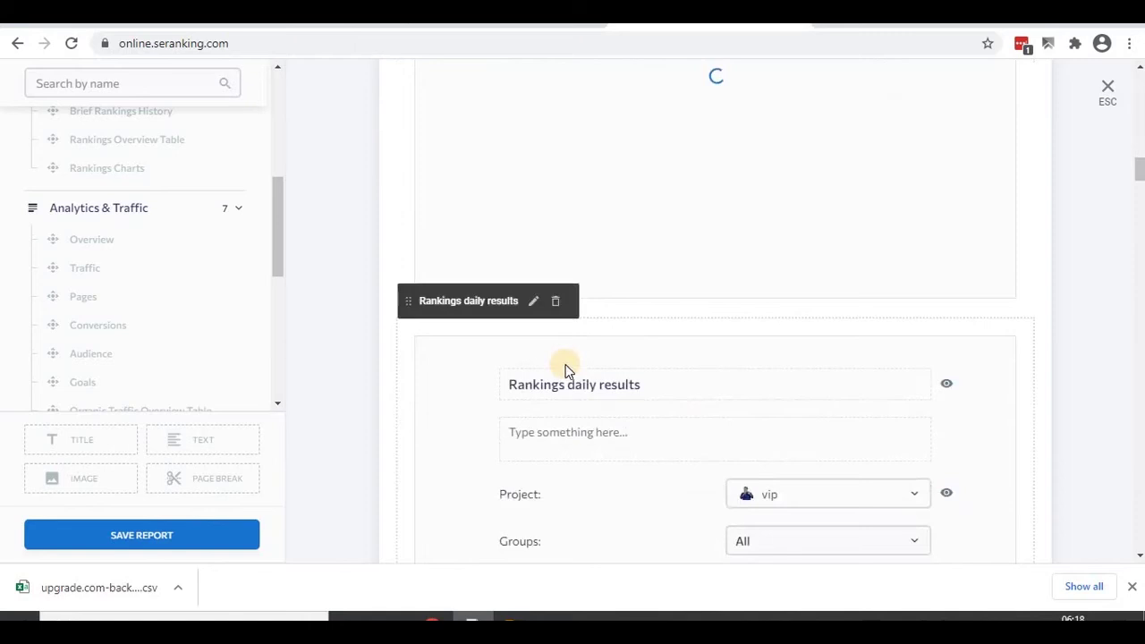
pyautogui.scroll(5, 566, 371)
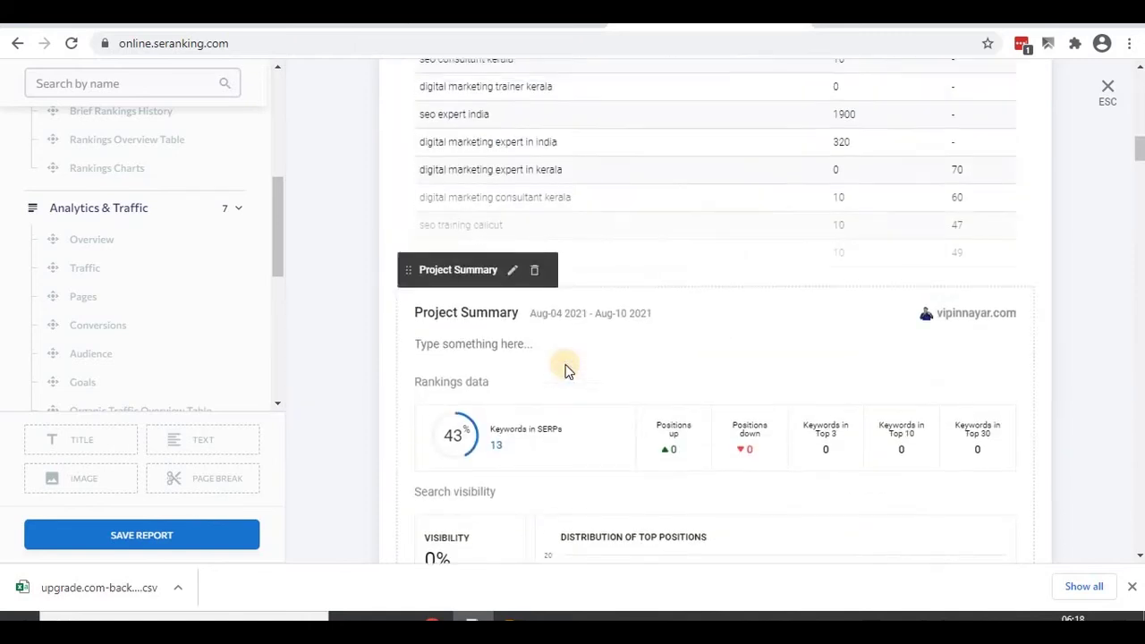
pyautogui.scroll(-8, 739, 296)
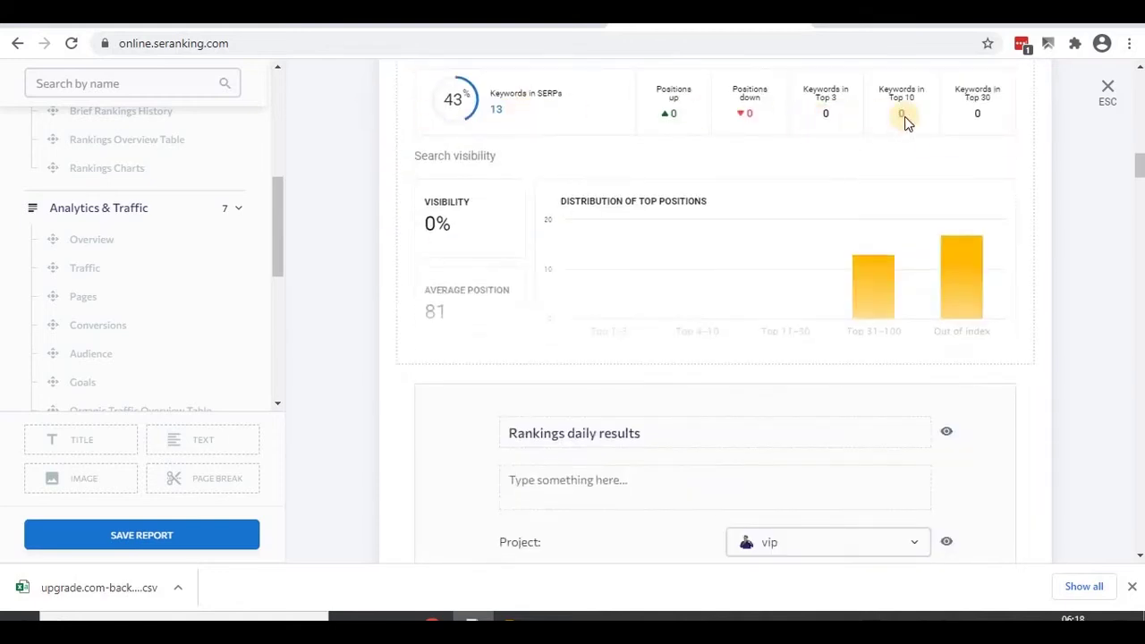
# - Check the group choices of the Rankings daily results module and save it with its default settings
pyautogui.scroll(-6, 721, 342)
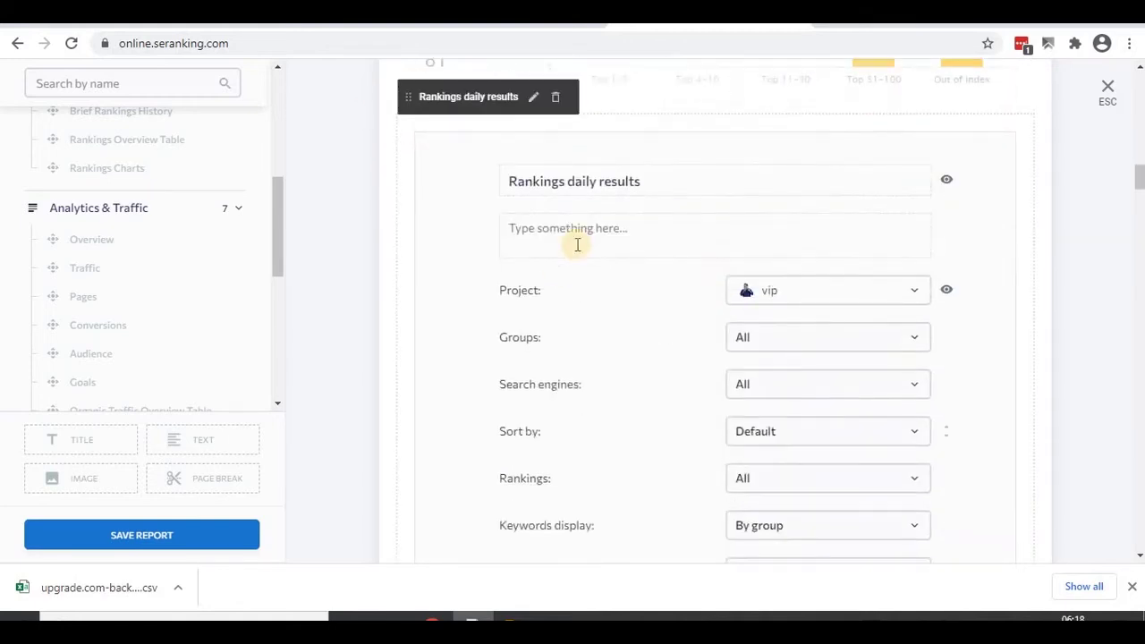
pyautogui.scroll(-2, 638, 225)
pyautogui.scroll(5, 638, 243)
pyautogui.scroll(-1, 612, 294)
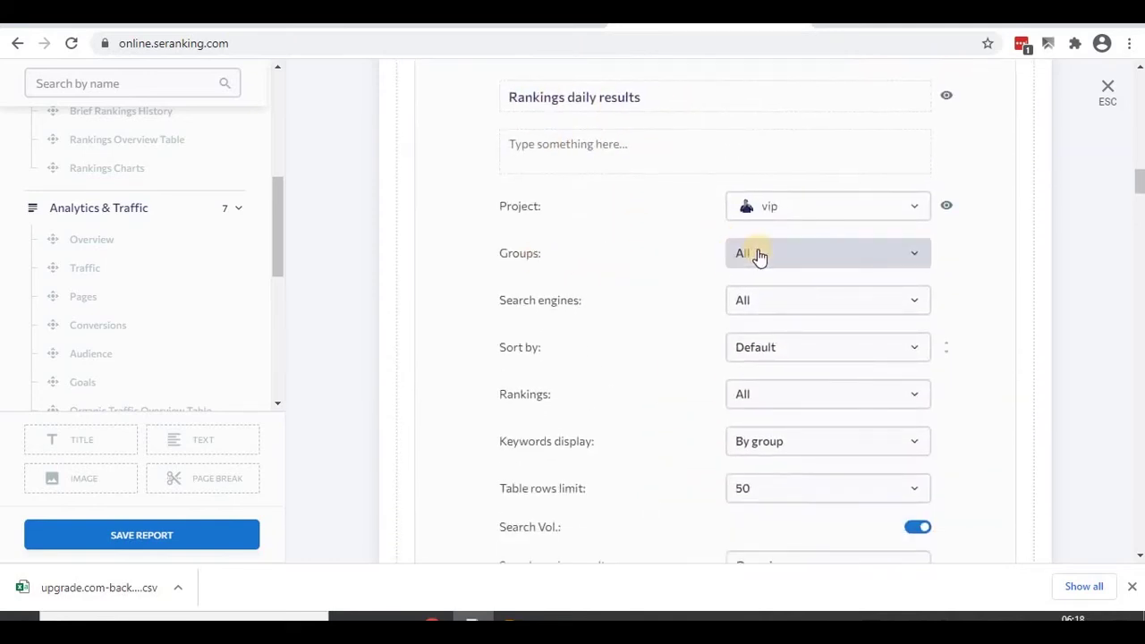
pyautogui.click(758, 257)
pyautogui.click(608, 286)
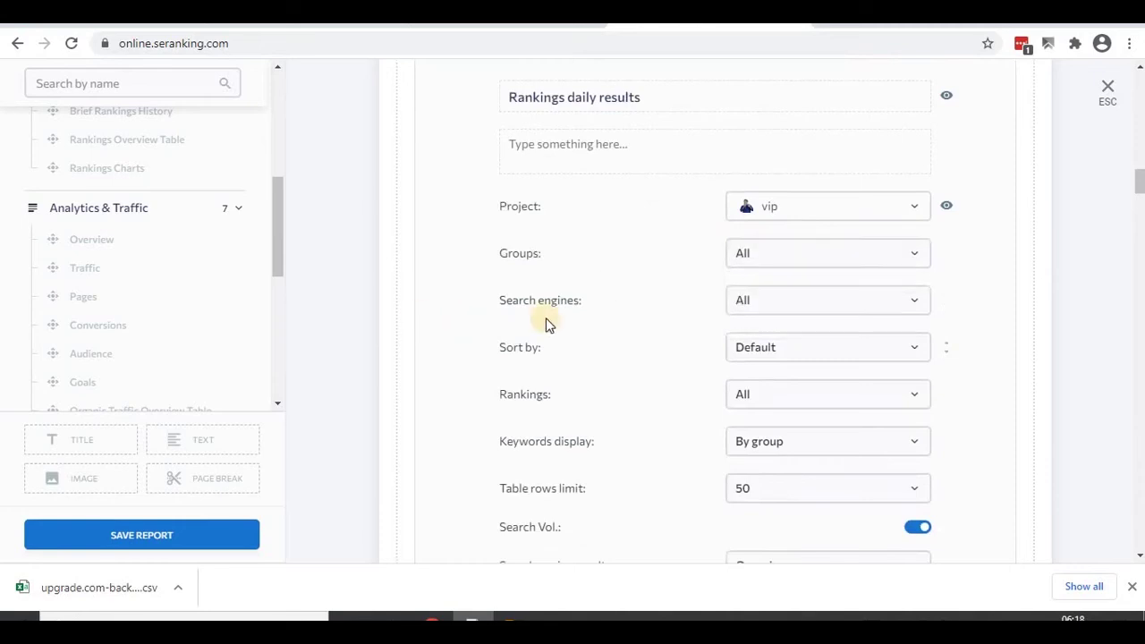
pyautogui.scroll(-3, 627, 269)
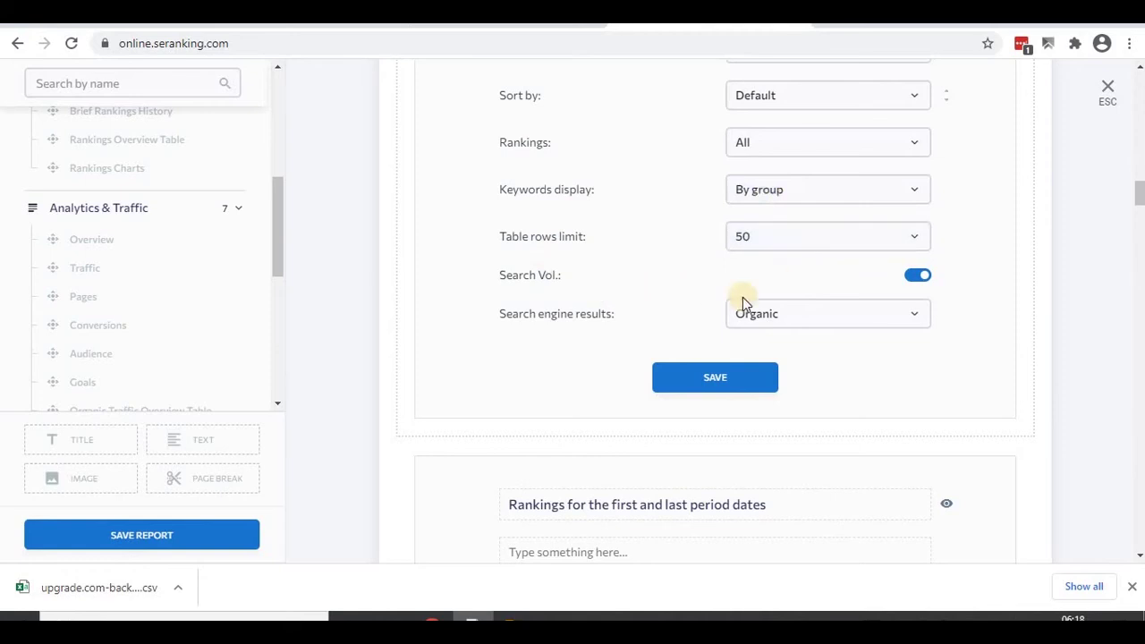
pyautogui.click(725, 379)
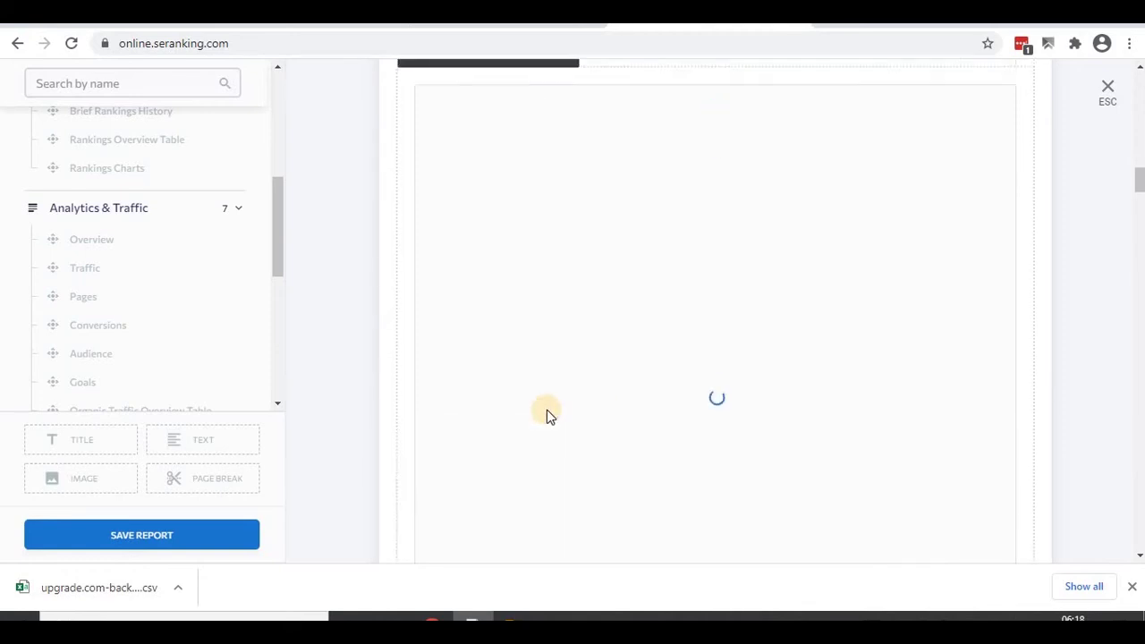
pyautogui.scroll(-3, 665, 417)
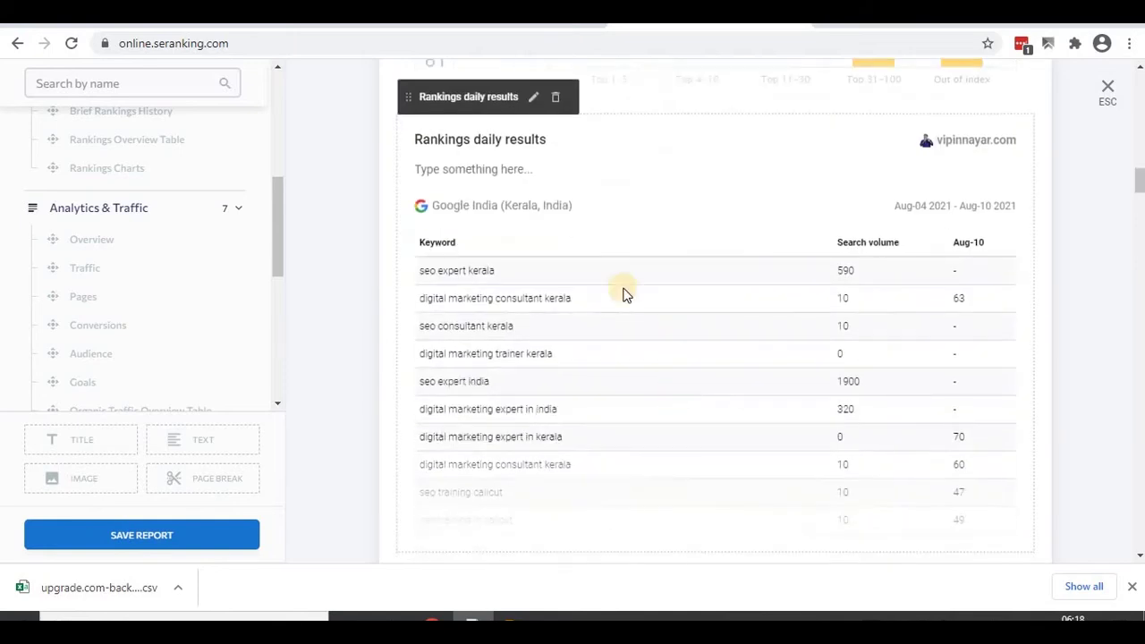
# - Review the settings of the Rankings for the first and last period dates module and save it with the defaults
pyautogui.scroll(-2, 555, 263)
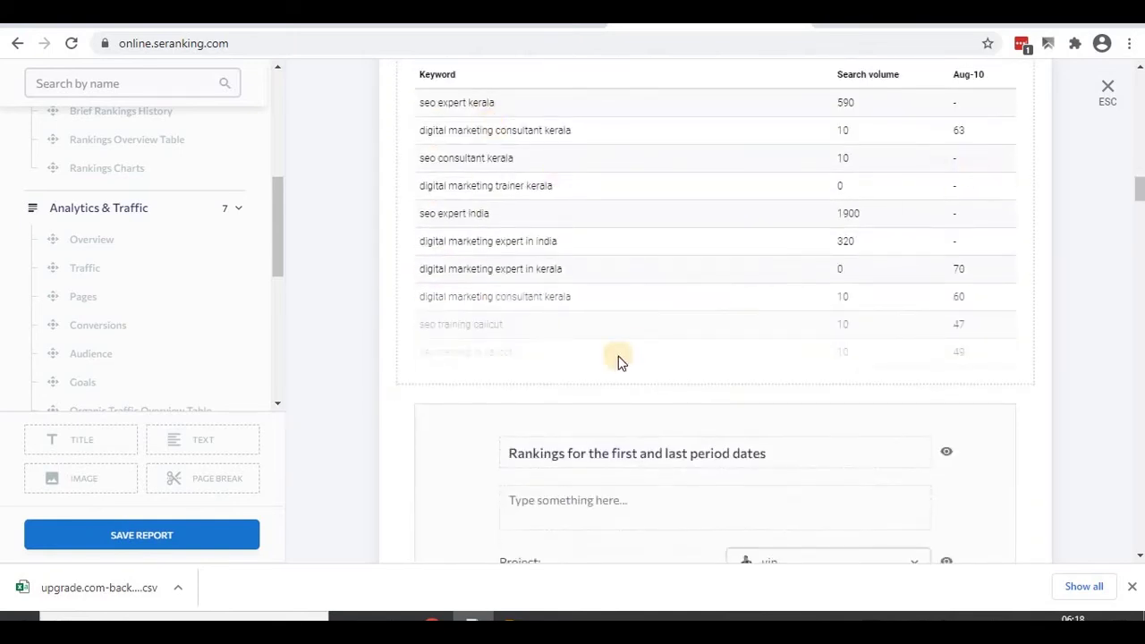
pyautogui.scroll(-3, 618, 360)
pyautogui.scroll(-2, 600, 331)
pyautogui.scroll(2, 590, 375)
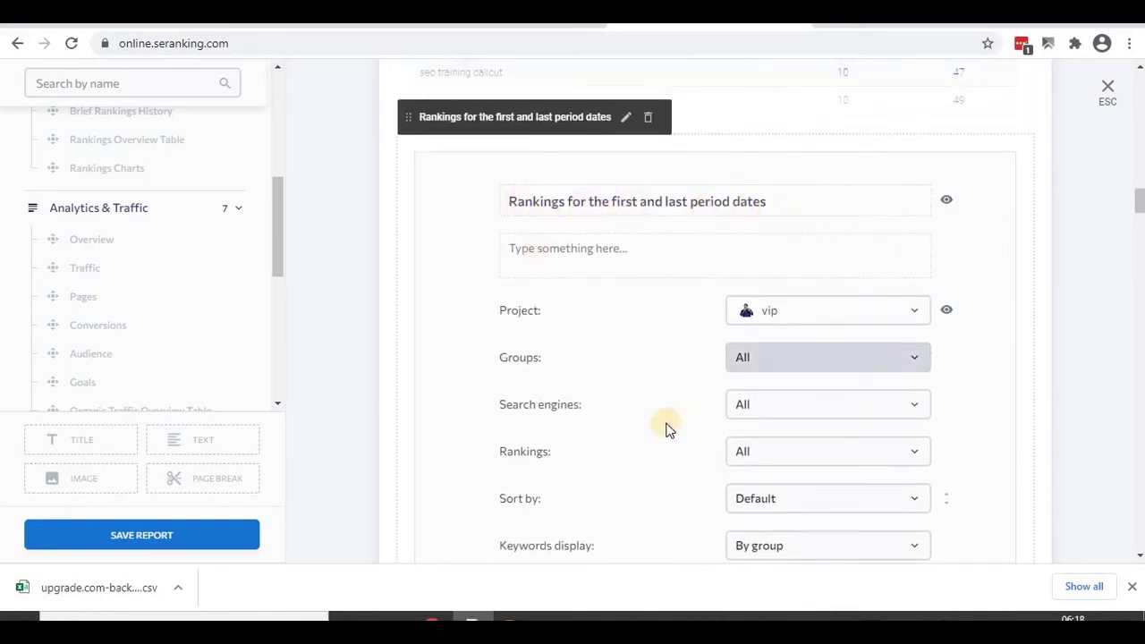
pyautogui.scroll(-3, 733, 367)
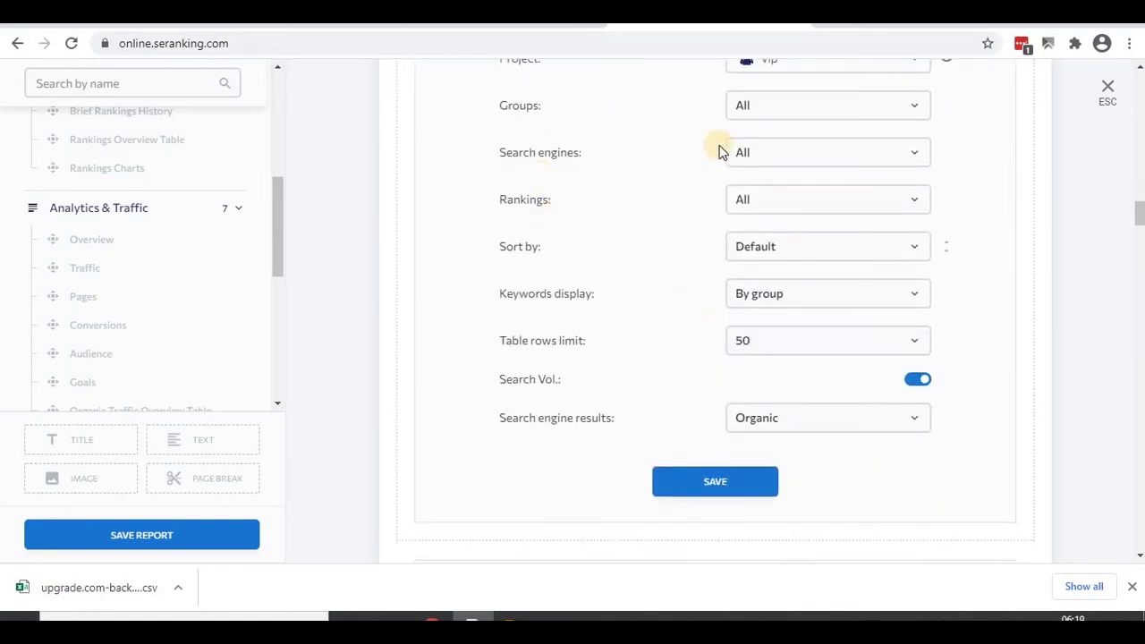
pyautogui.scroll(-2, 758, 159)
pyautogui.click(705, 322)
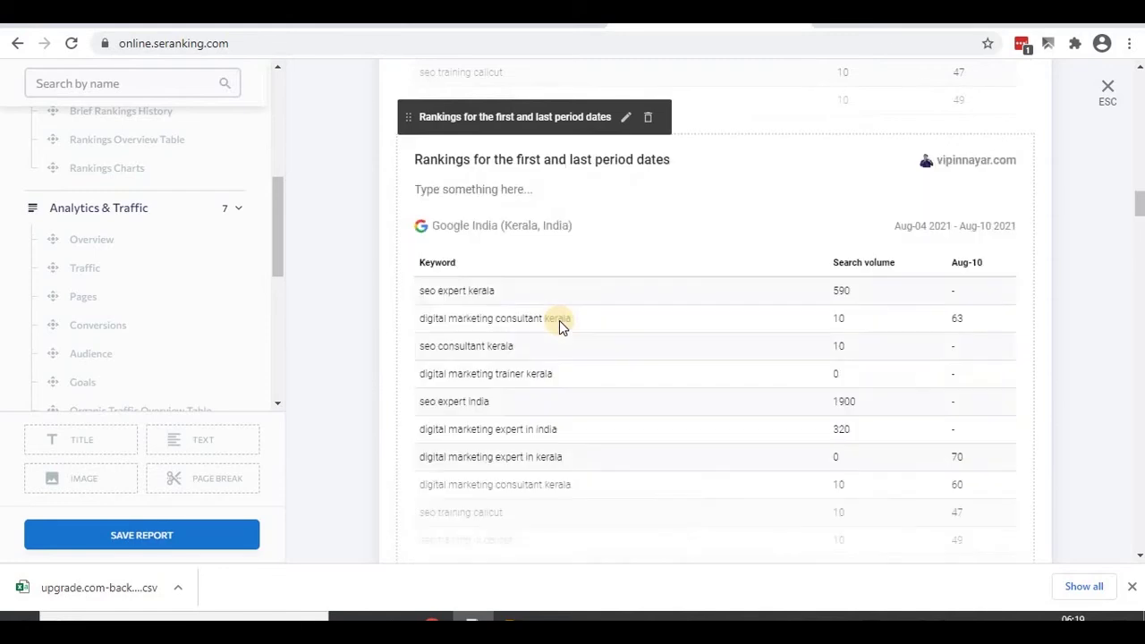
# - Save the Brief history of website rankings module with its default settings and review its keyword table
pyautogui.scroll(-3, 559, 327)
pyautogui.scroll(-3, 572, 296)
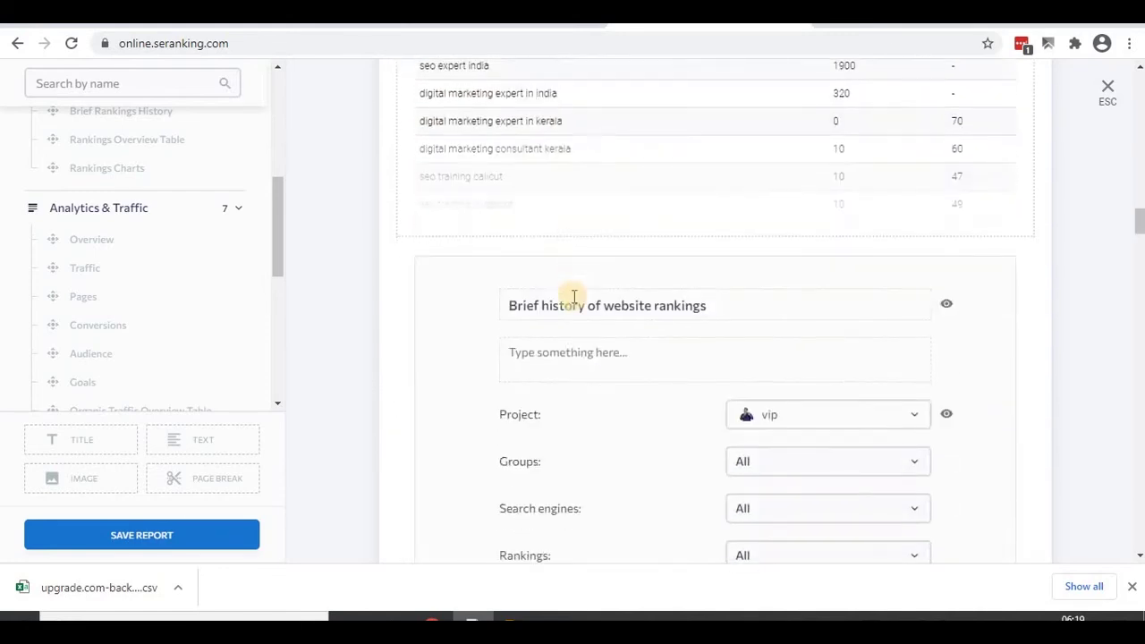
pyautogui.scroll(2, 644, 280)
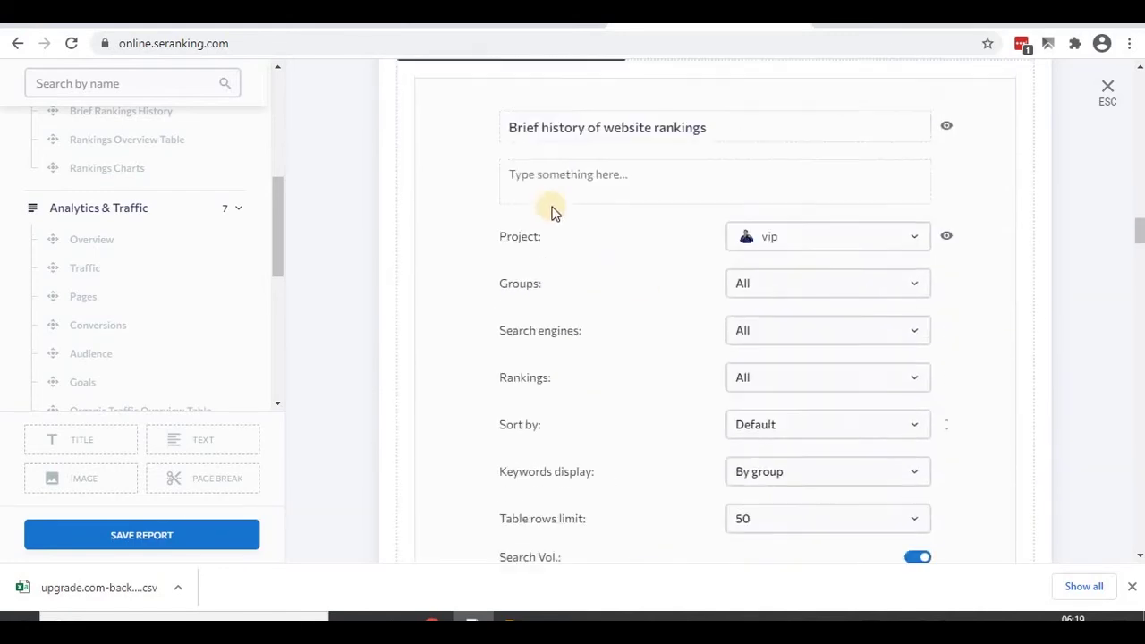
pyautogui.scroll(-1, 812, 170)
pyautogui.scroll(-1, 813, 170)
pyautogui.click(713, 503)
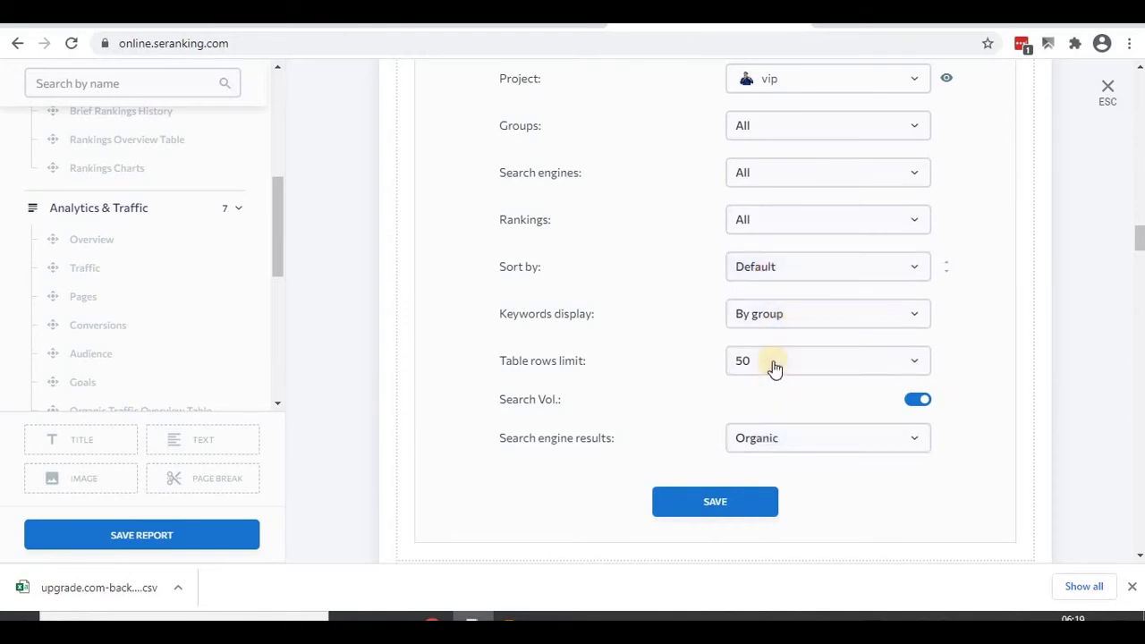
pyautogui.click(743, 502)
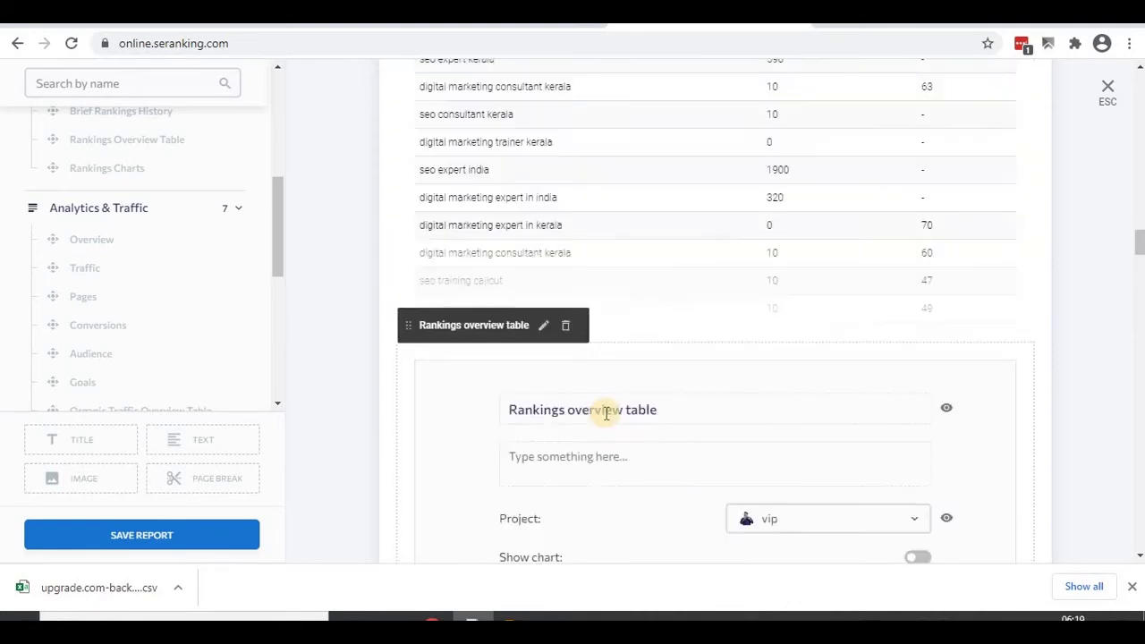
pyautogui.scroll(-7, 606, 411)
pyautogui.scroll(6, 607, 414)
pyautogui.scroll(4, 607, 415)
pyautogui.scroll(-8, 607, 414)
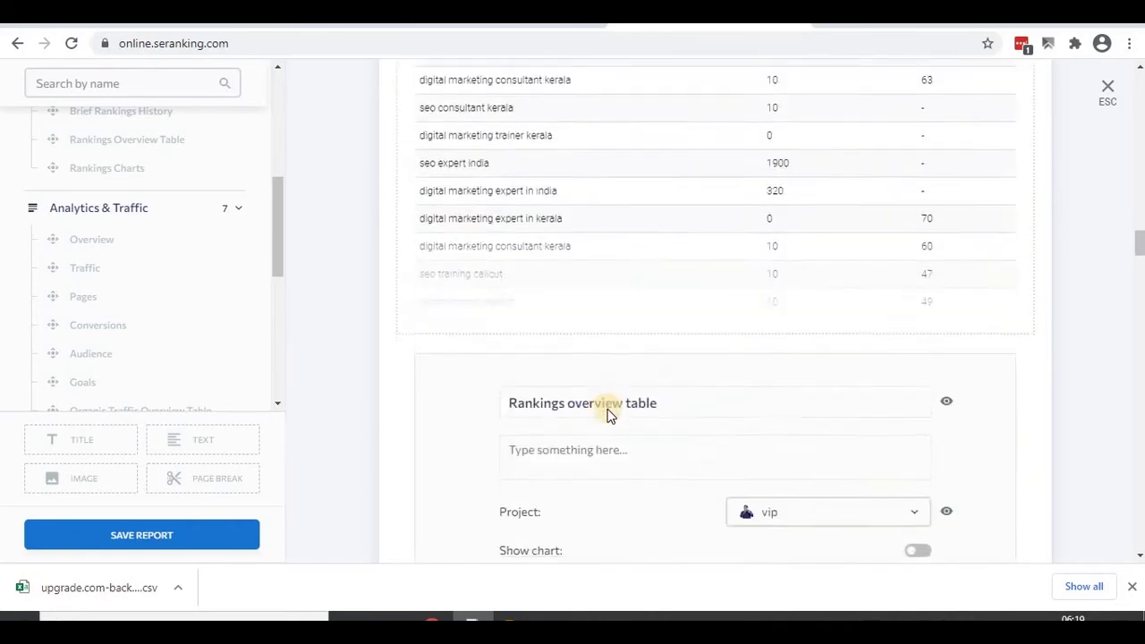
# - Turn on the chart in the Rankings overview table module and save the module
pyautogui.scroll(-3, 607, 414)
pyautogui.scroll(4, 608, 414)
pyautogui.scroll(3, 555, 393)
pyautogui.scroll(-3, 632, 358)
pyautogui.click(715, 278)
pyautogui.click(922, 224)
pyautogui.click(708, 284)
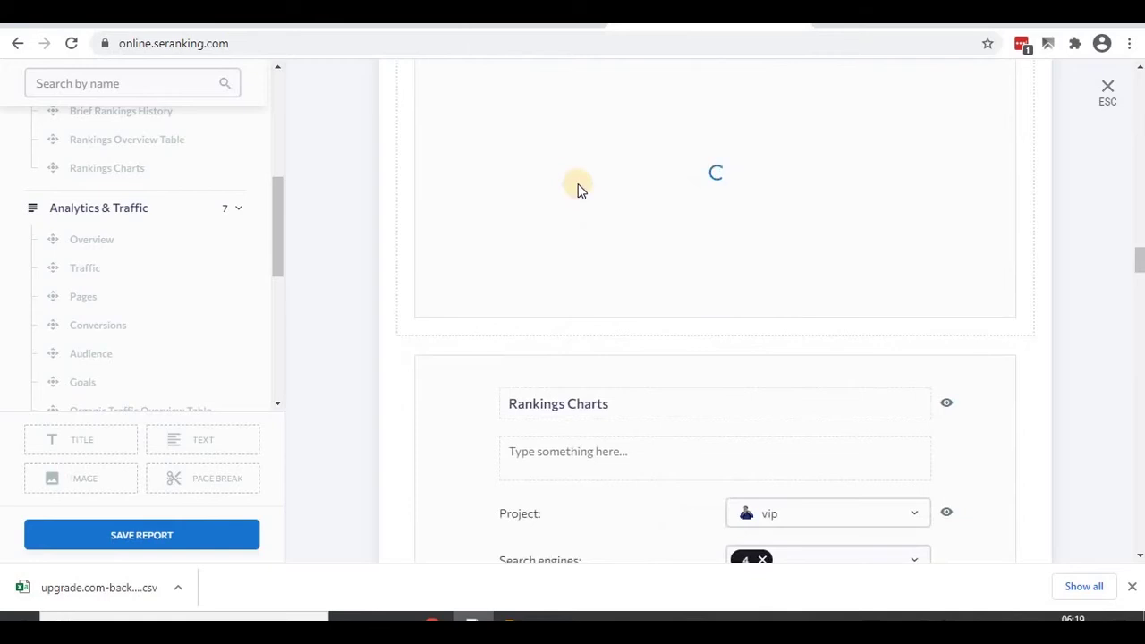
# - Add the description "Here we will be showing you ranking details" to the Rankings Charts module and save it with all four search engines selected
pyautogui.scroll(-3, 578, 187)
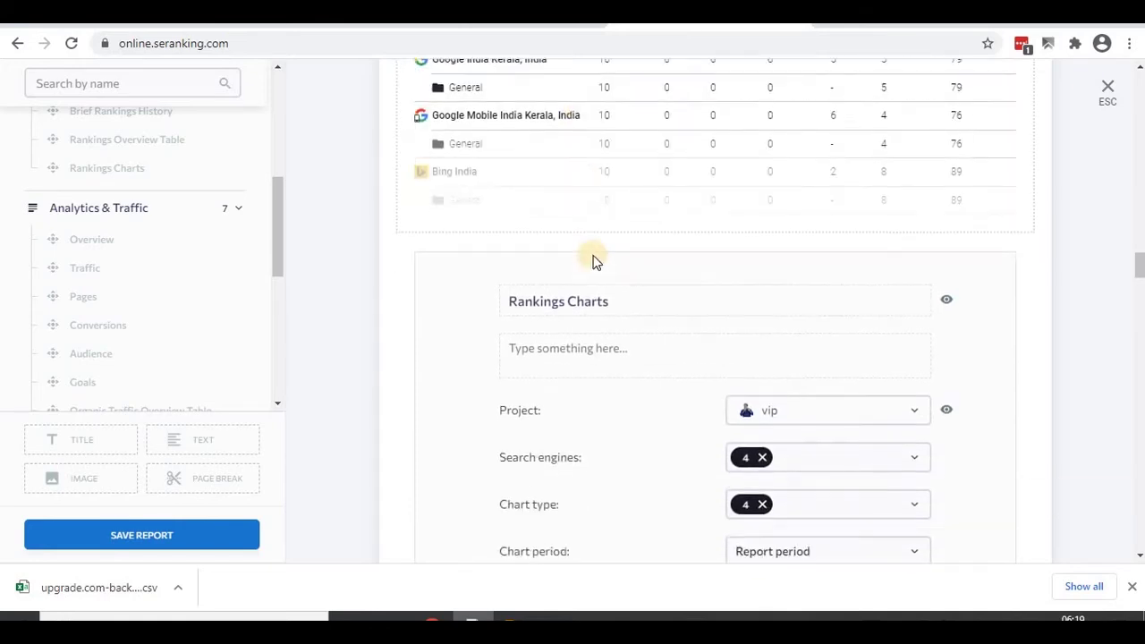
pyautogui.click(572, 191)
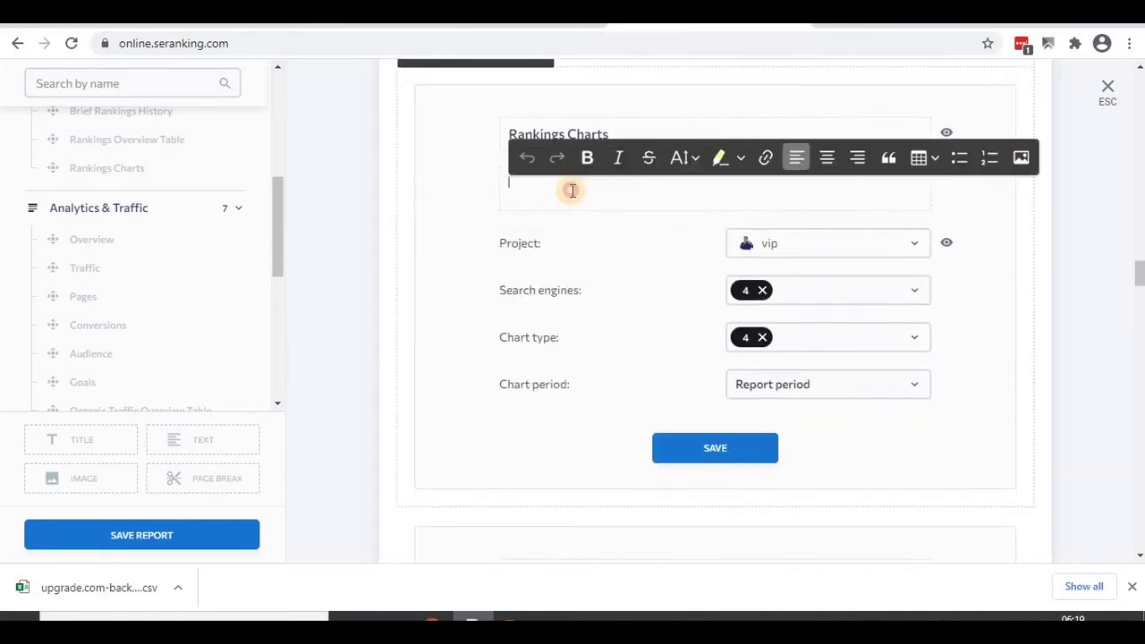
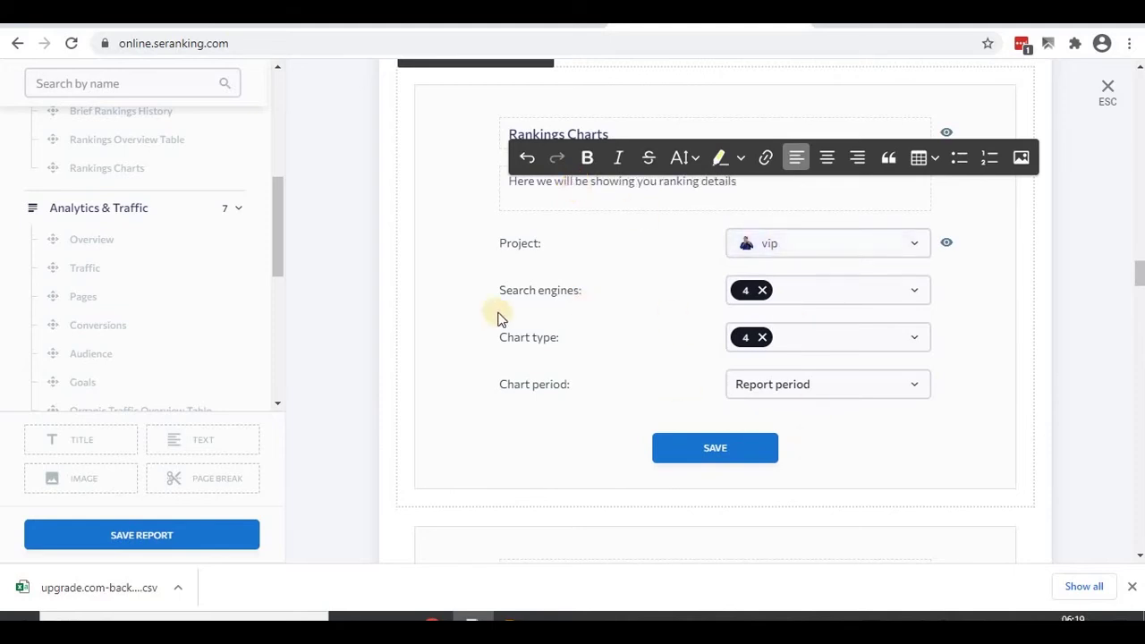
pyautogui.click(798, 295)
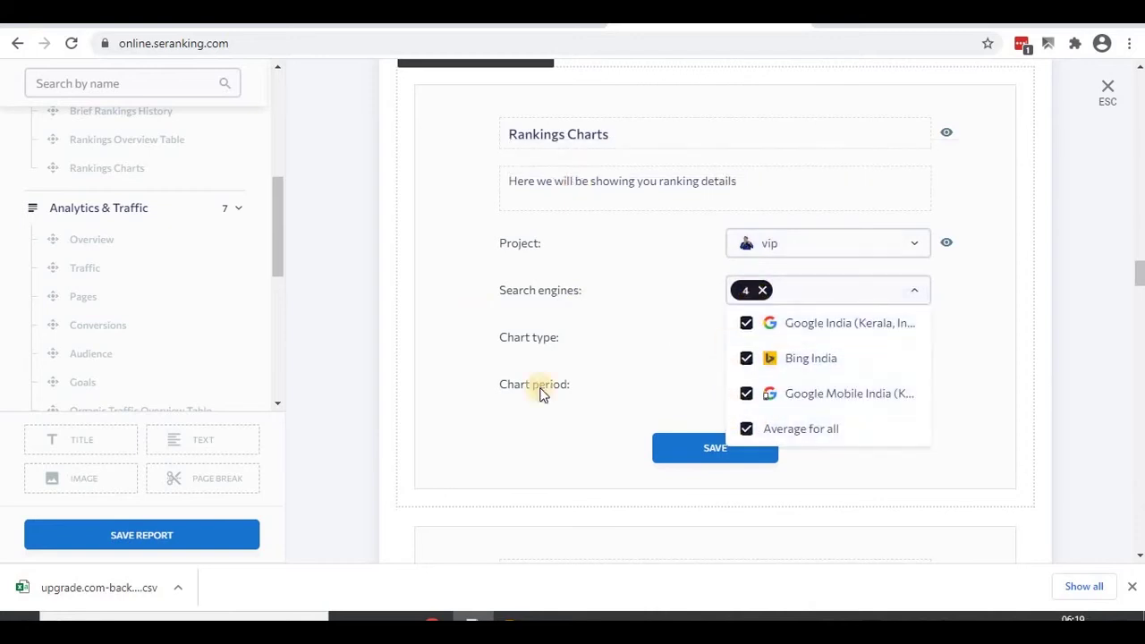
pyautogui.click(658, 484)
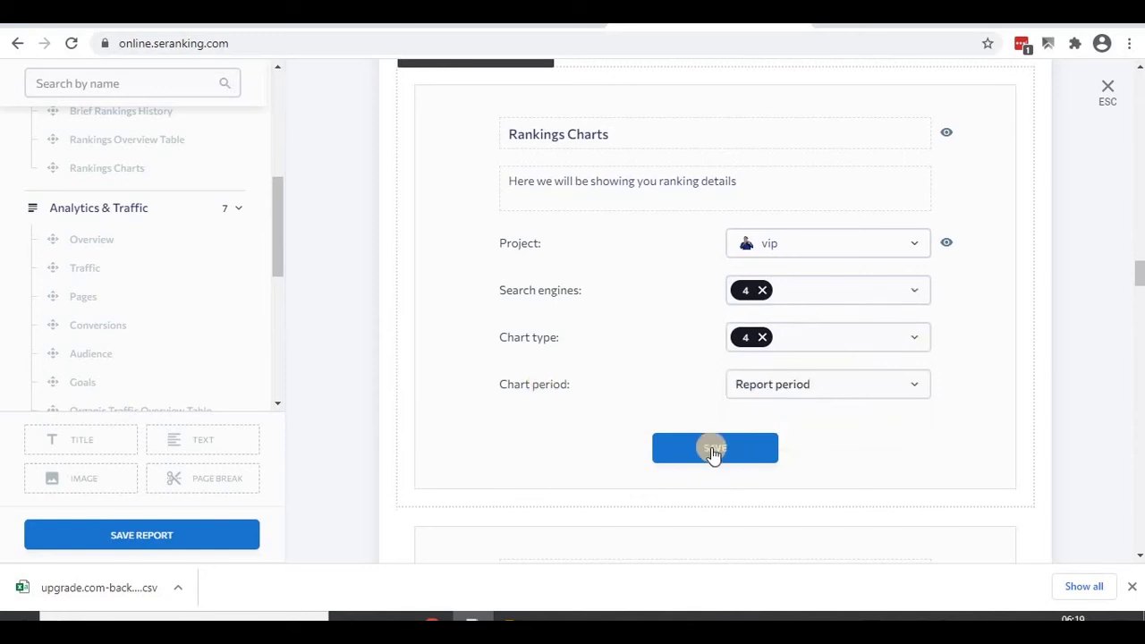
pyautogui.click(711, 448)
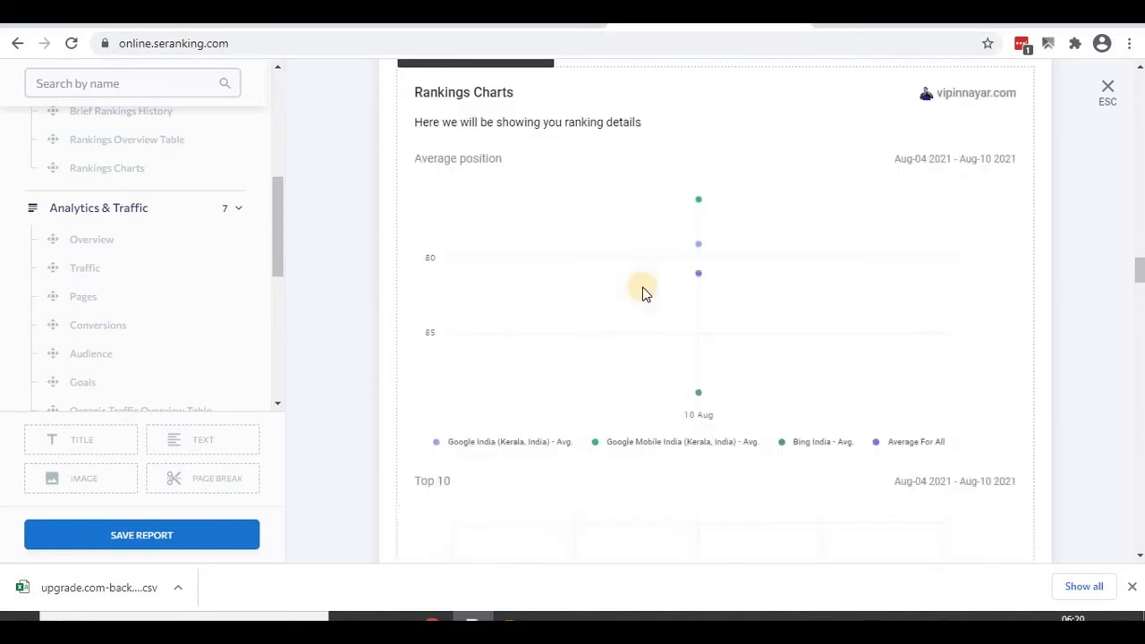
pyautogui.moveTo(703, 281)
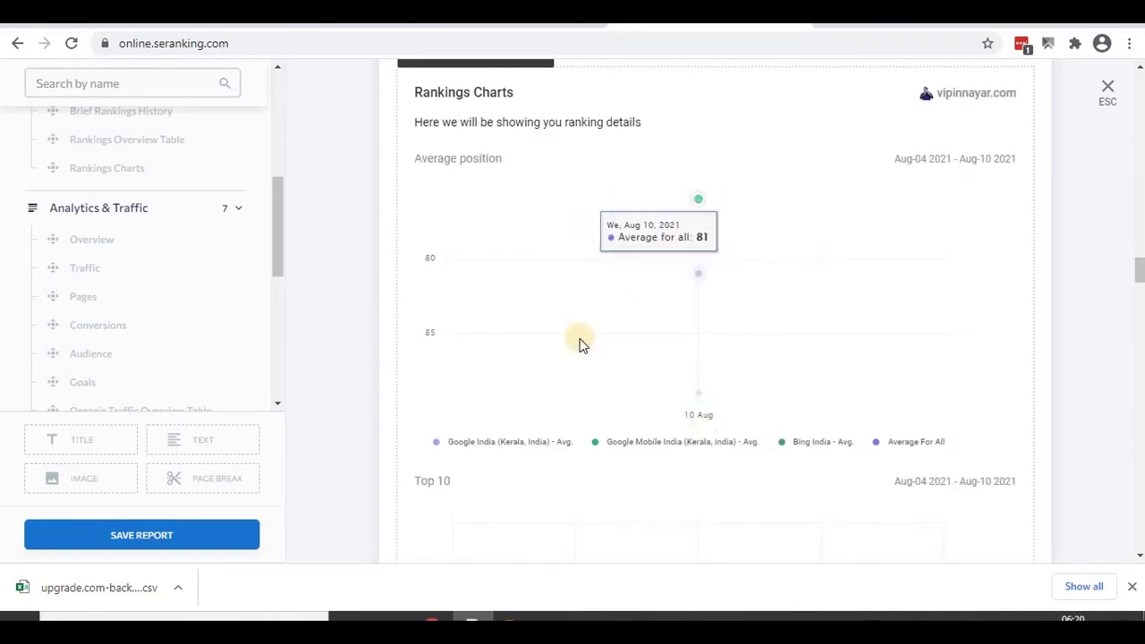
# - Save the Analytics & Traffic Overview module with its default settings and review its Google Analytics audience charts
pyautogui.scroll(-3, 584, 342)
pyautogui.scroll(-5, 587, 340)
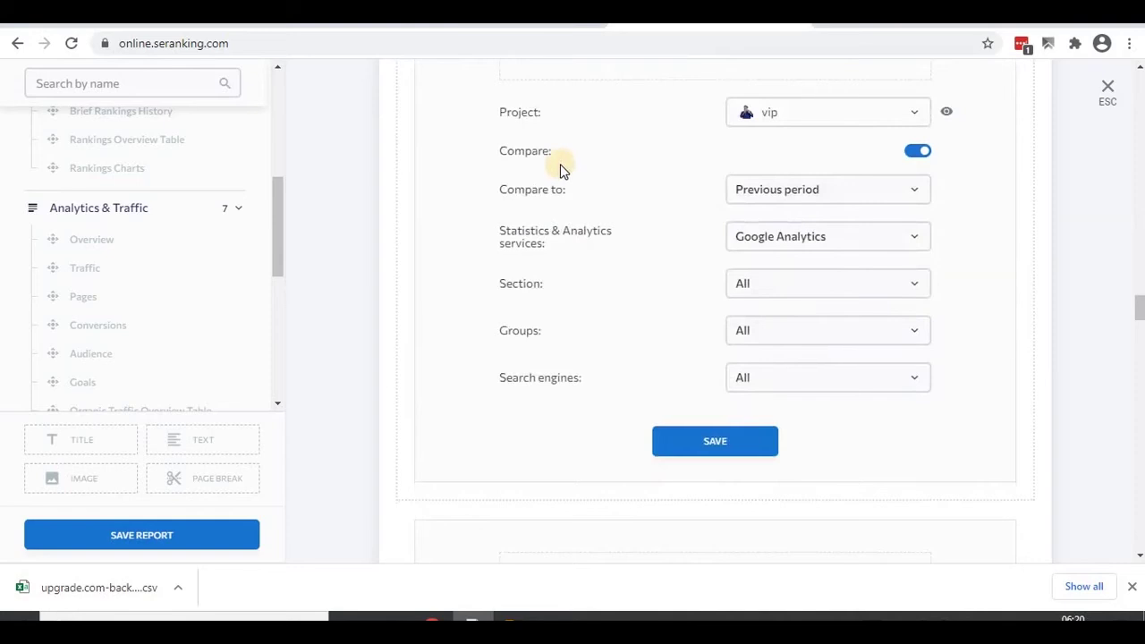
pyautogui.scroll(2, 555, 197)
pyautogui.scroll(-2, 662, 376)
pyautogui.click(707, 442)
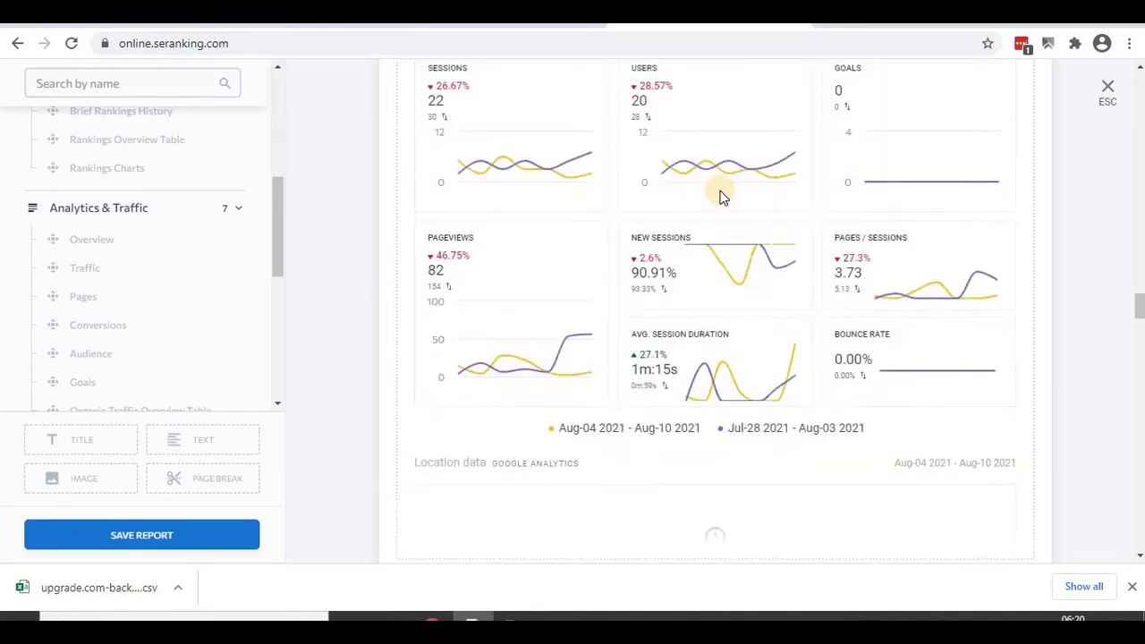
pyautogui.scroll(3, 503, 255)
pyautogui.scroll(-2, 466, 215)
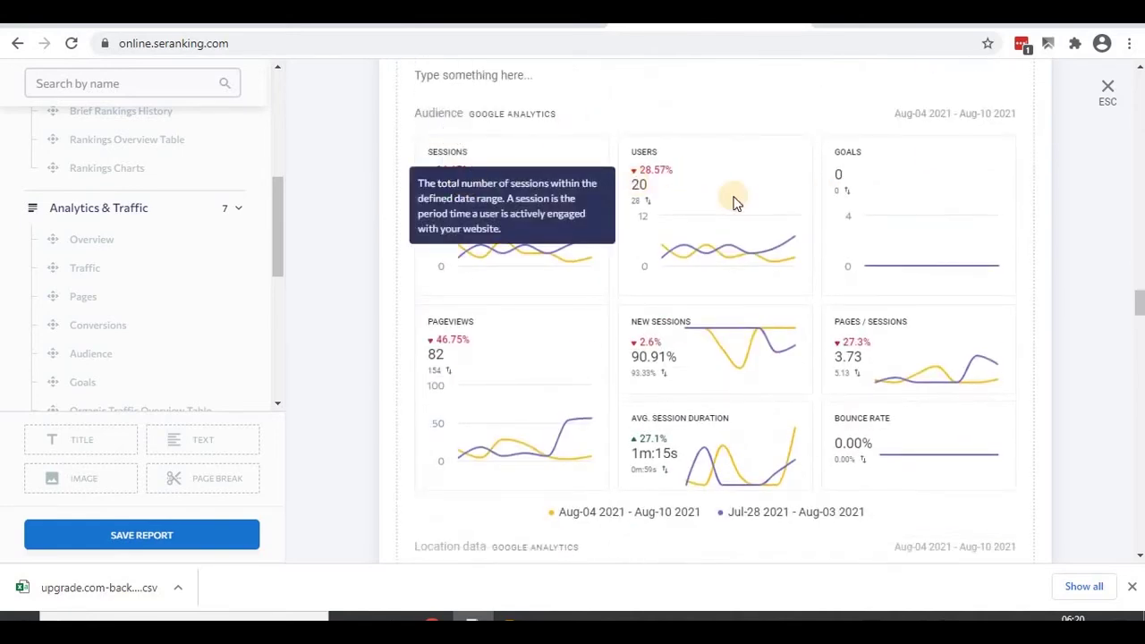
# - Review the Traffic module's settings and save it with the defaults
pyautogui.click(674, 426)
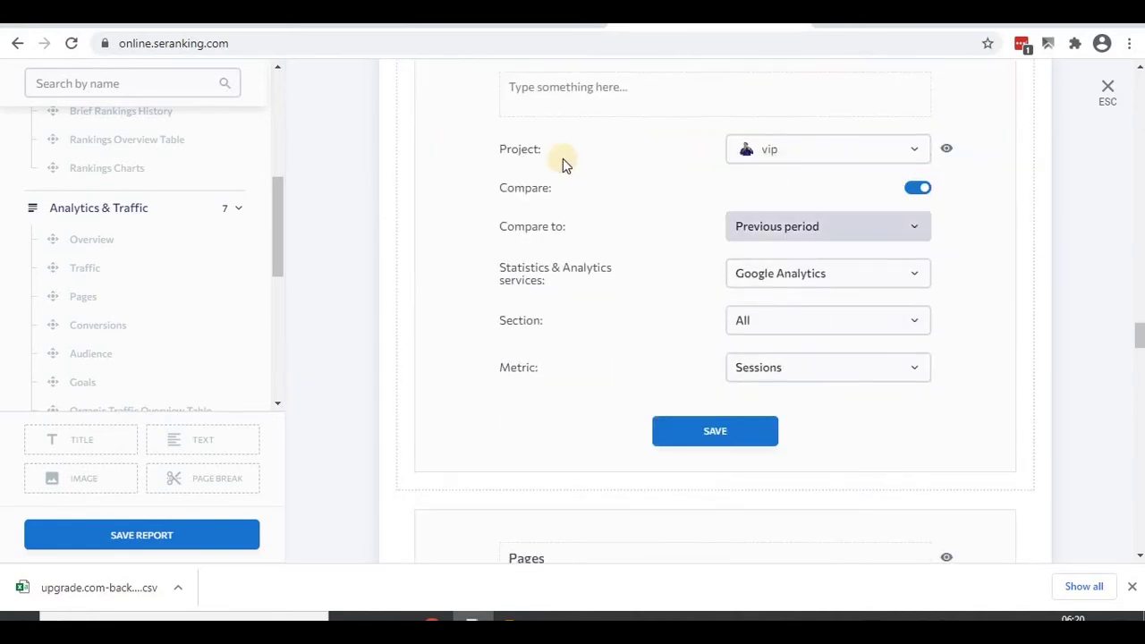
pyautogui.scroll(2, 501, 237)
pyautogui.scroll(-3, 689, 376)
pyautogui.click(718, 350)
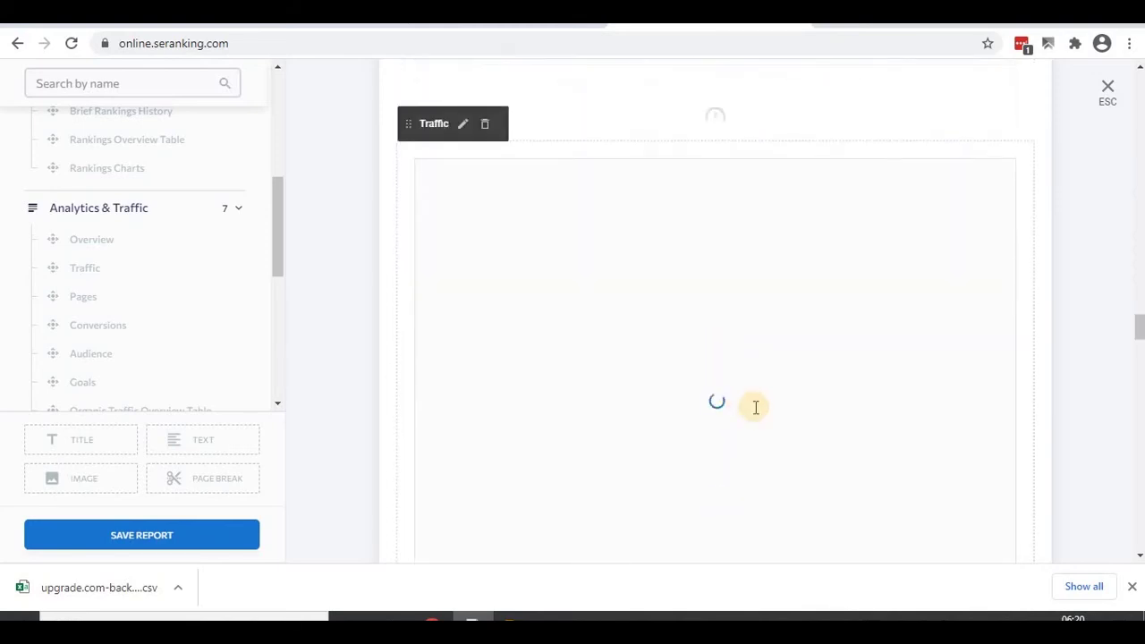
# - Save the Pages module with its default comparison, Sessions metric and 50-row table limit
pyautogui.scroll(-5, 716, 412)
pyautogui.scroll(-3, 707, 413)
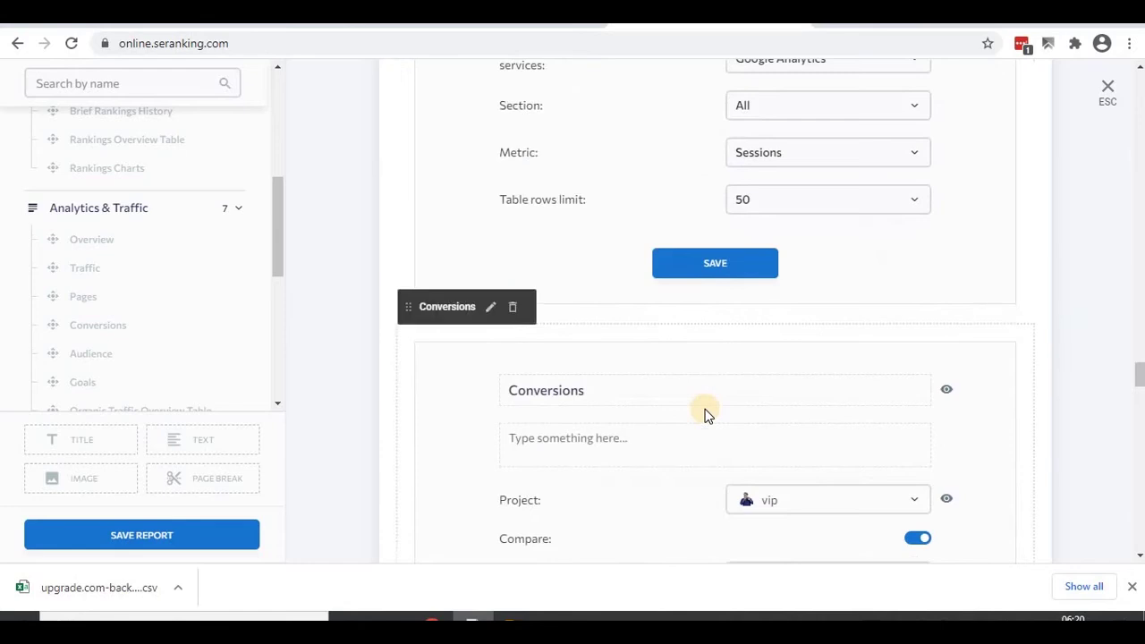
pyautogui.scroll(-5, 637, 440)
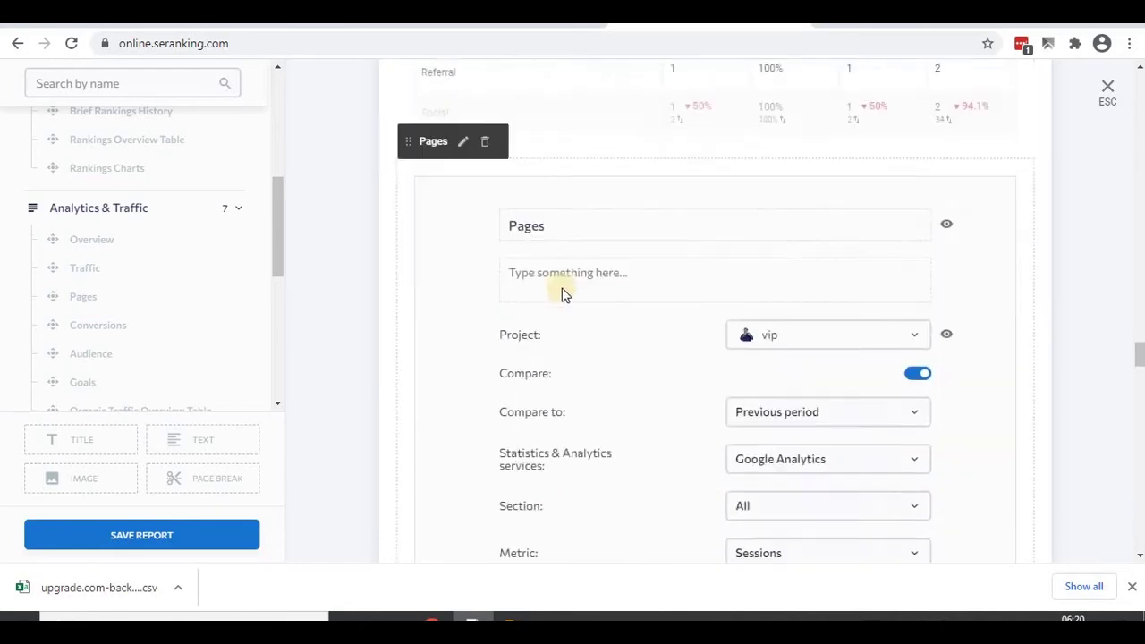
pyautogui.click(697, 348)
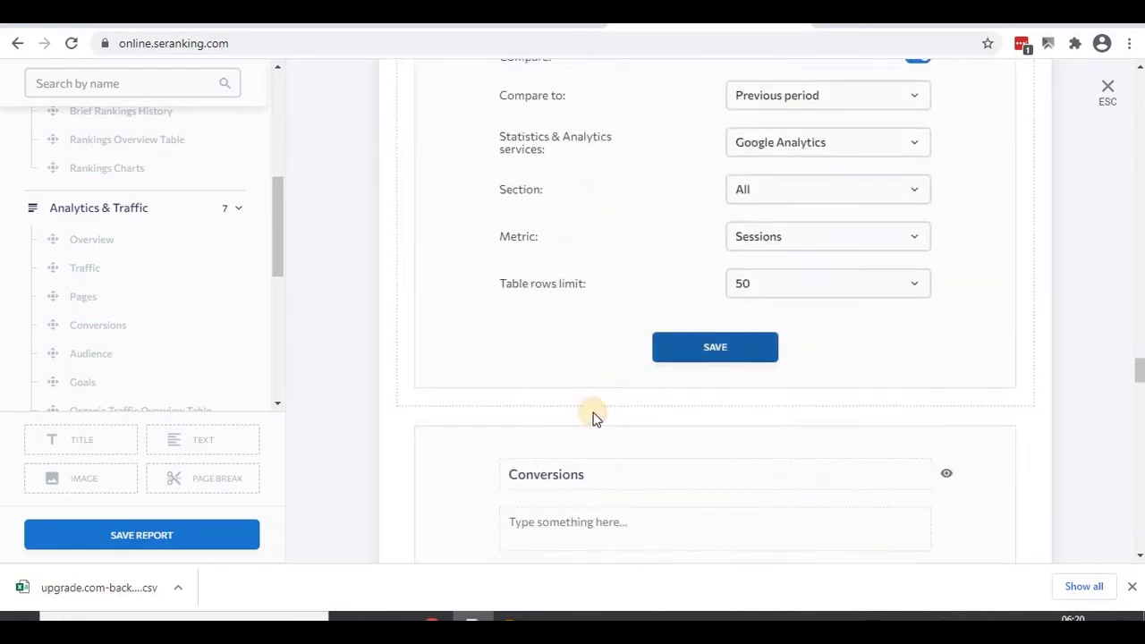
pyautogui.click(593, 411)
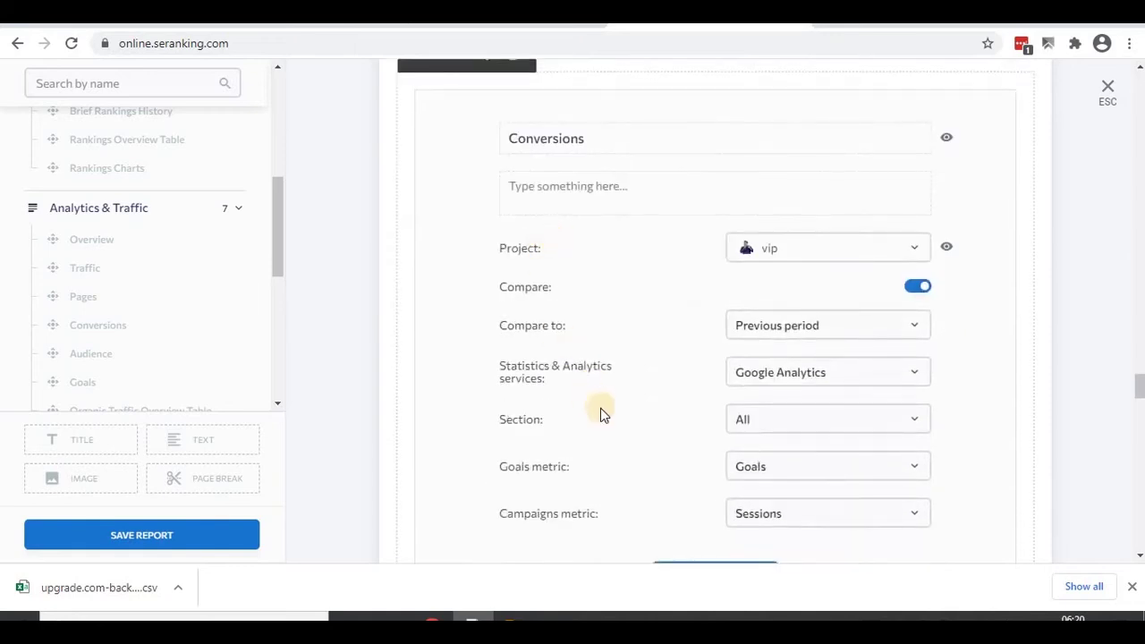
# - Check the Conversions module's goals and campaigns metrics and save it with the default settings
pyautogui.scroll(-2, 600, 408)
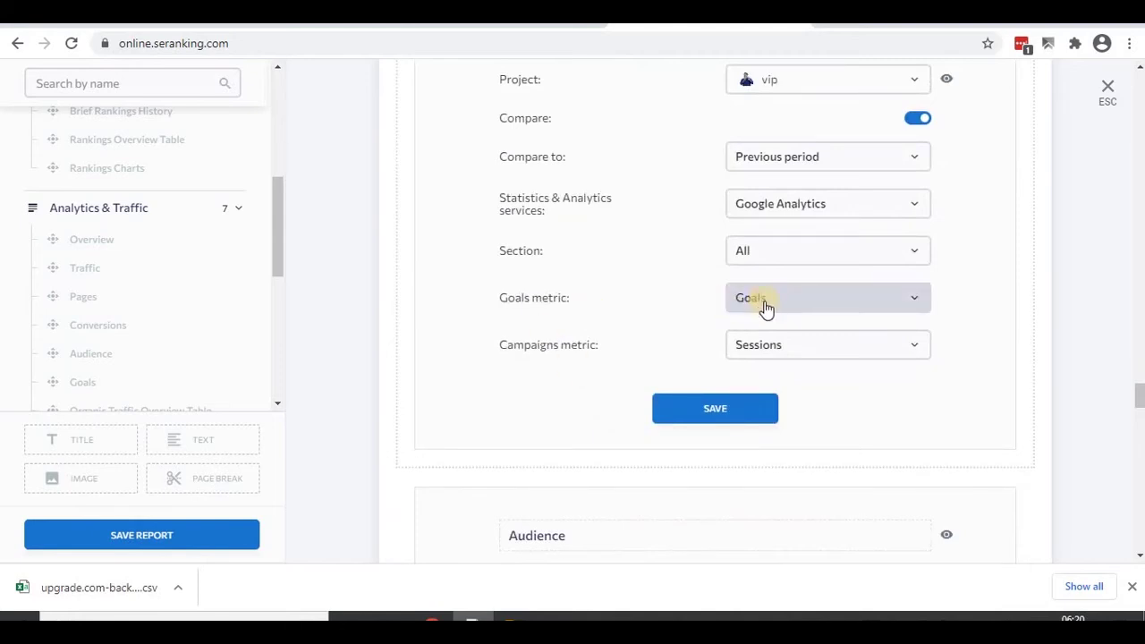
pyautogui.scroll(5, 665, 378)
pyautogui.scroll(-4, 665, 374)
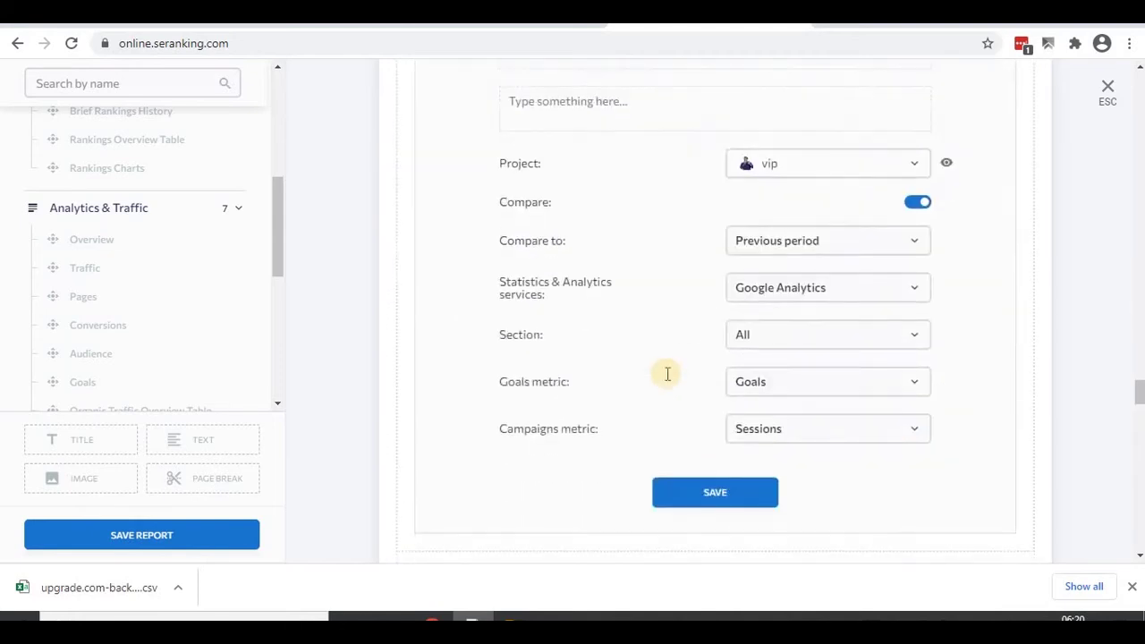
pyautogui.scroll(-1, 667, 374)
pyautogui.click(723, 414)
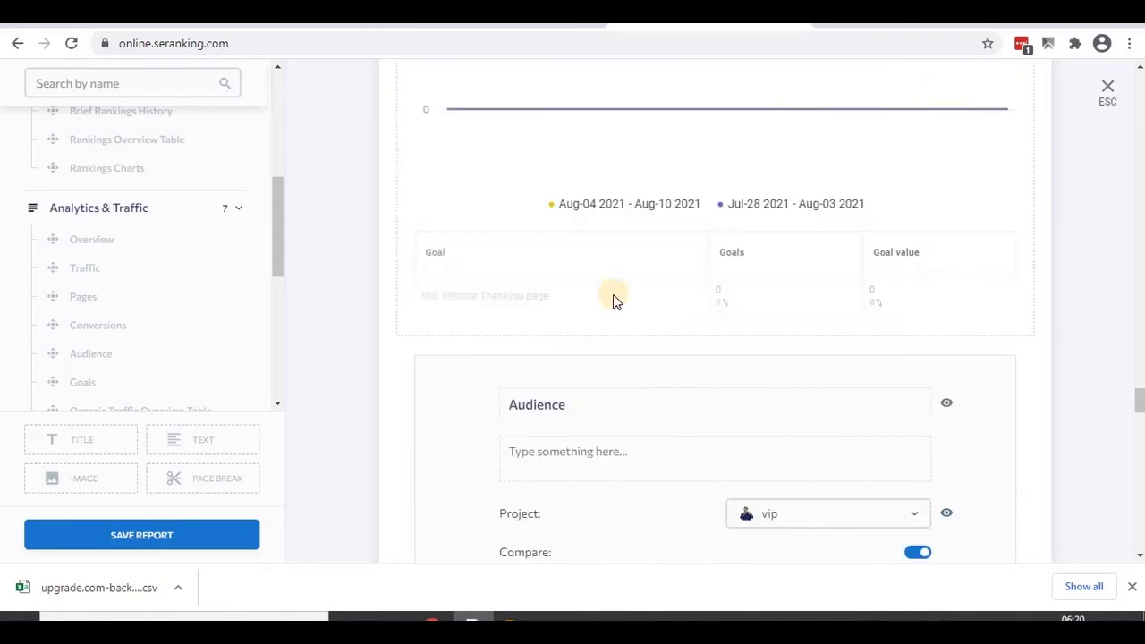
# - Review the Audience module's comparison, analytics service and metric settings and save it with the defaults
pyautogui.scroll(-3, 613, 298)
pyautogui.scroll(-2, 613, 299)
pyautogui.scroll(4, 612, 299)
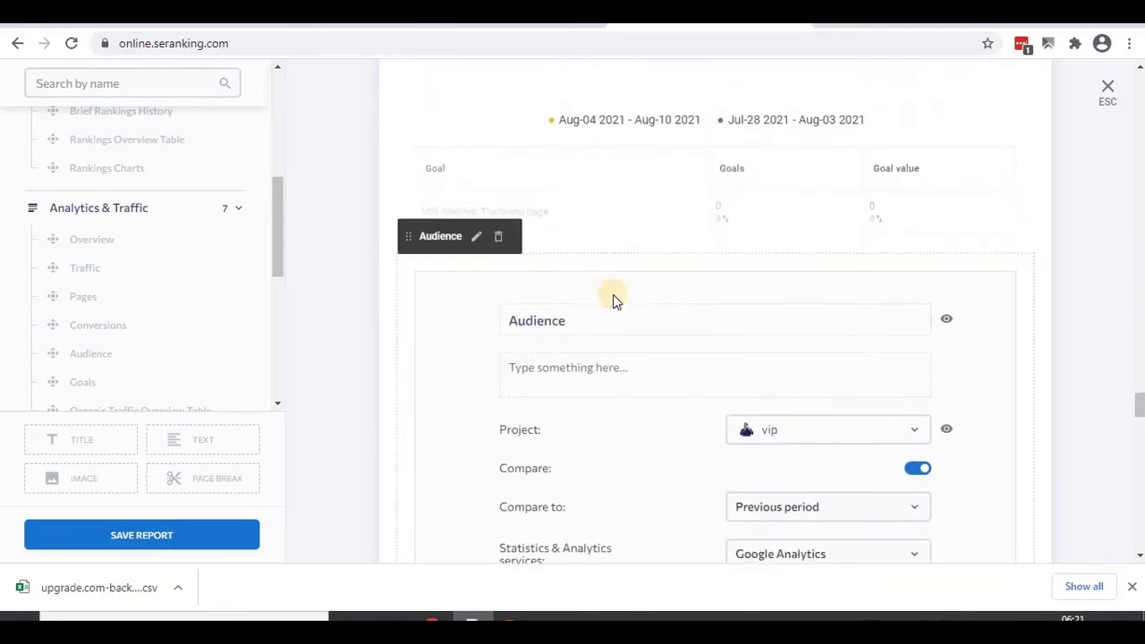
pyautogui.scroll(-3, 590, 286)
pyautogui.scroll(-2, 752, 358)
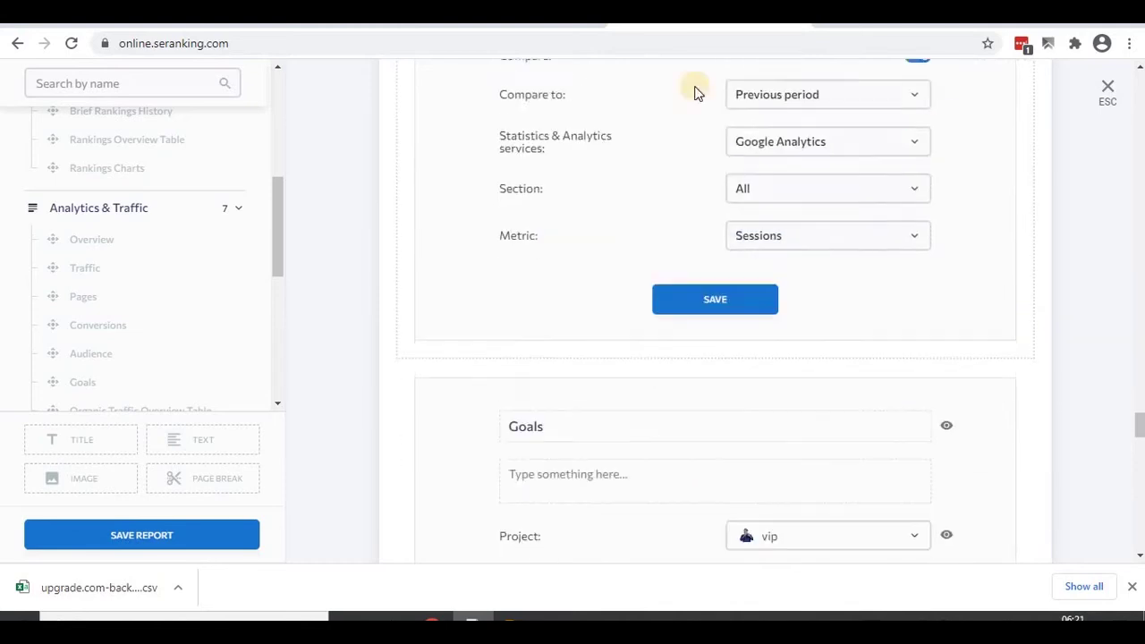
pyautogui.scroll(3, 617, 259)
pyautogui.scroll(-3, 583, 334)
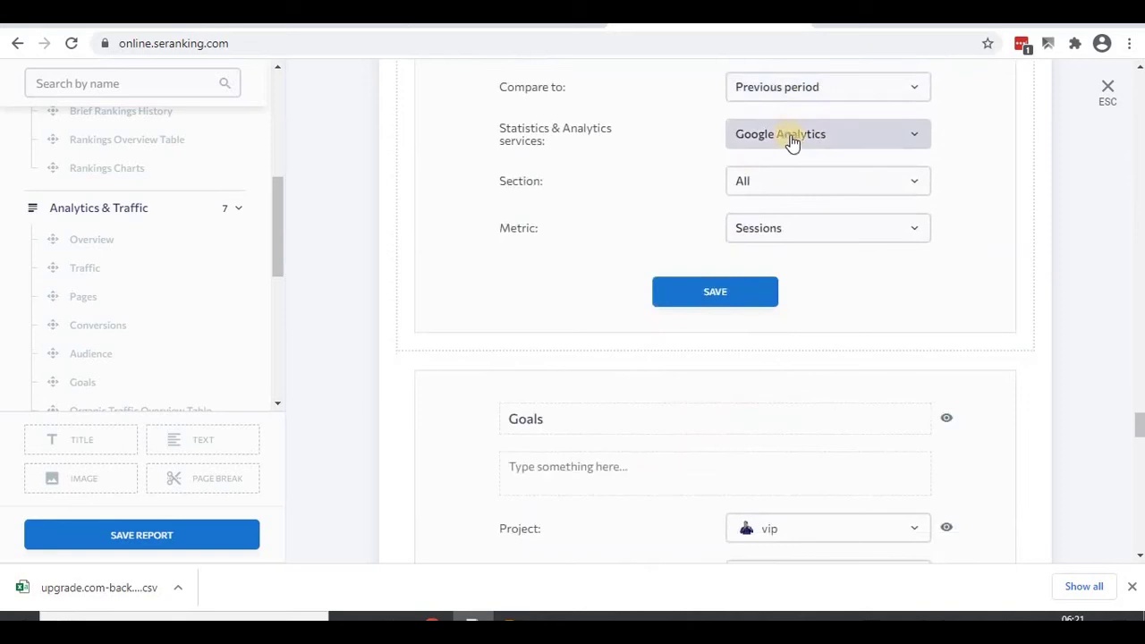
pyautogui.click(713, 295)
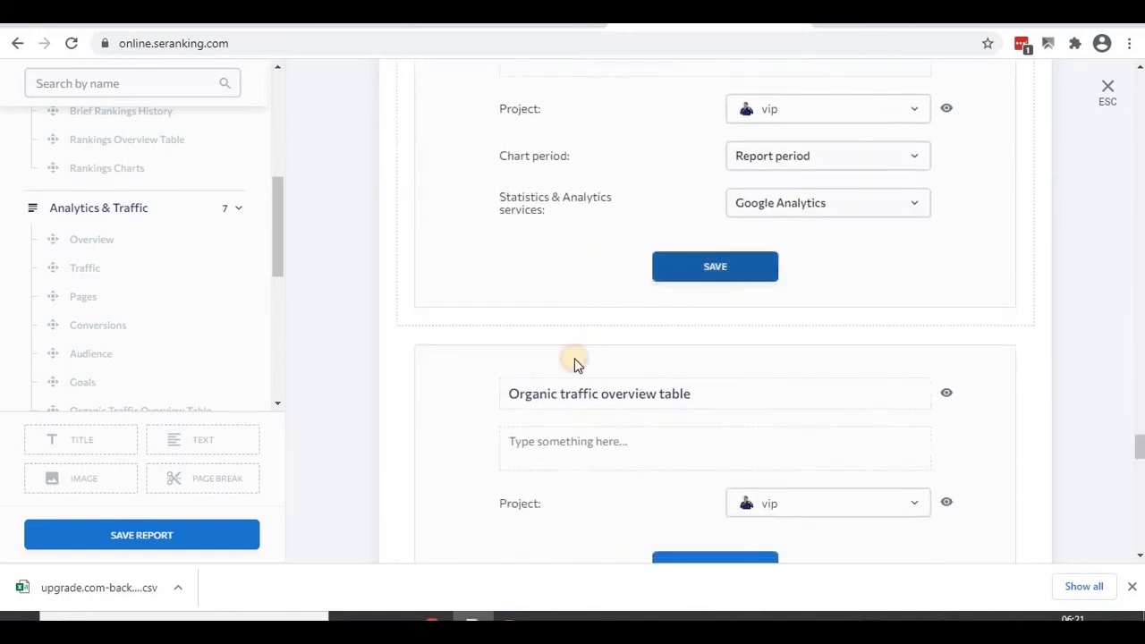
# - Save the Organic traffic overview table module for the vip project
pyautogui.scroll(-3, 575, 362)
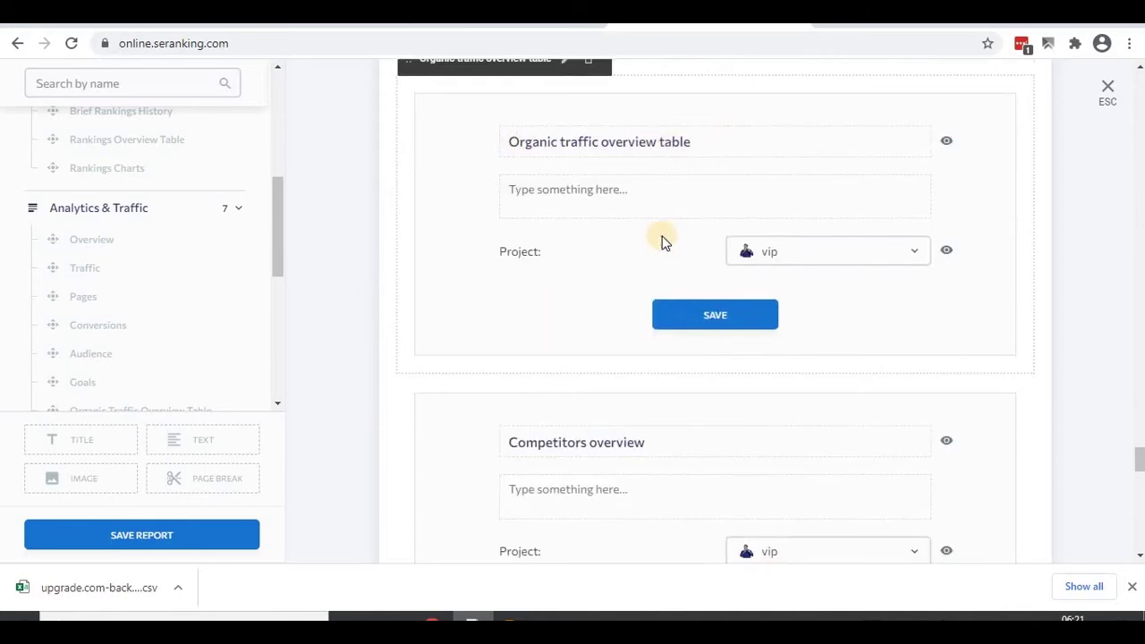
pyautogui.click(715, 331)
# - Save the Competitors overview module with one chart type and the report period, and review its average position chart and competitor table
pyautogui.scroll(-5, 598, 391)
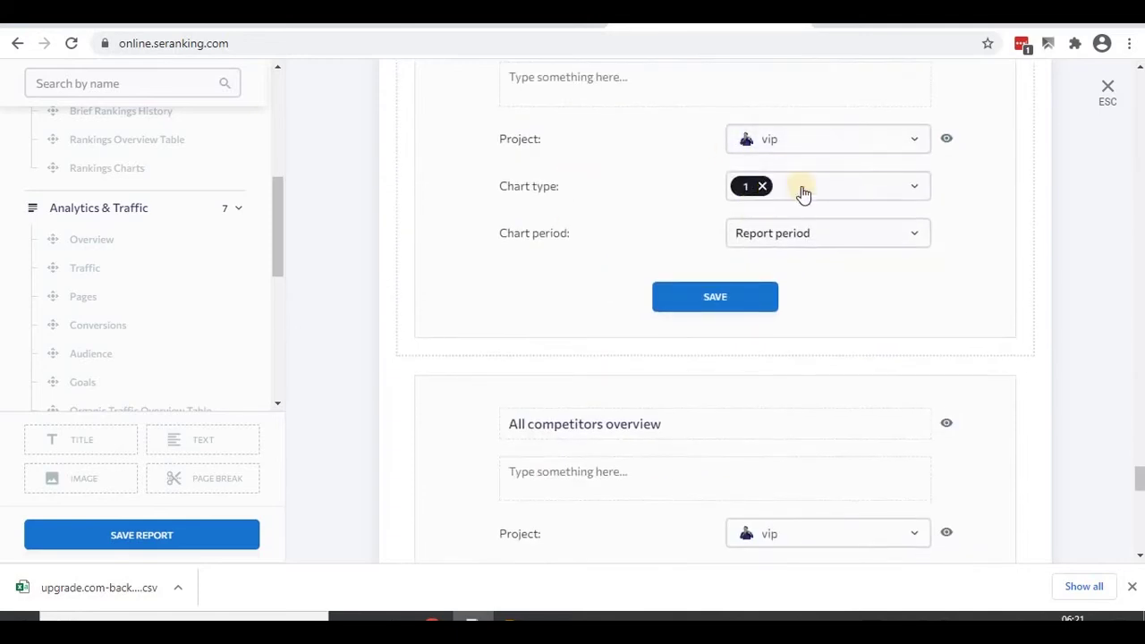
pyautogui.click(803, 191)
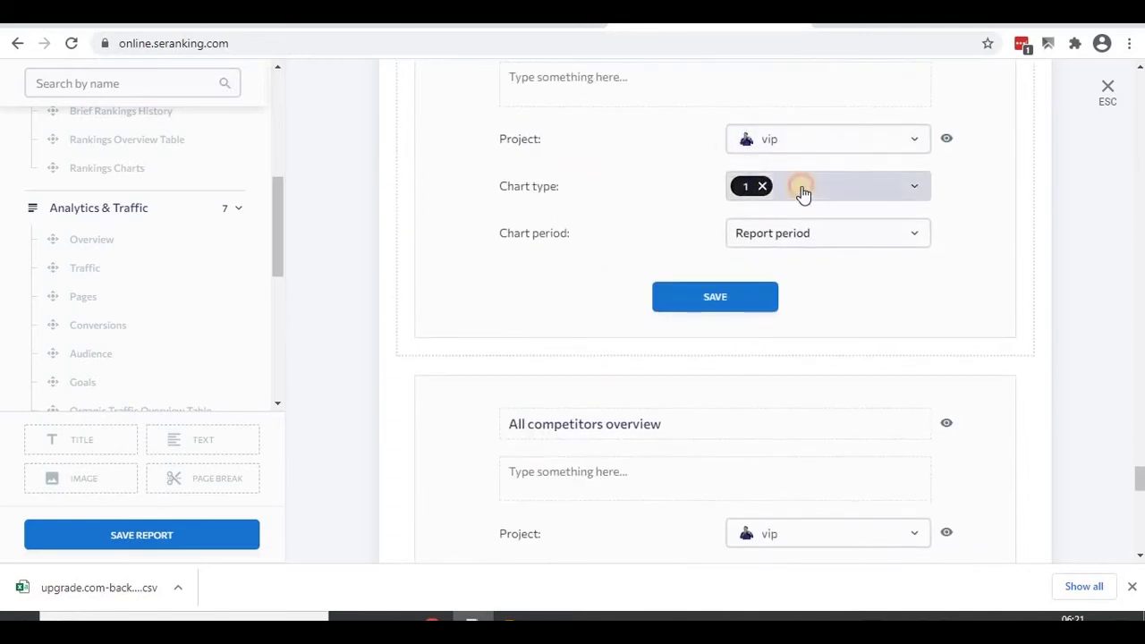
pyautogui.click(689, 304)
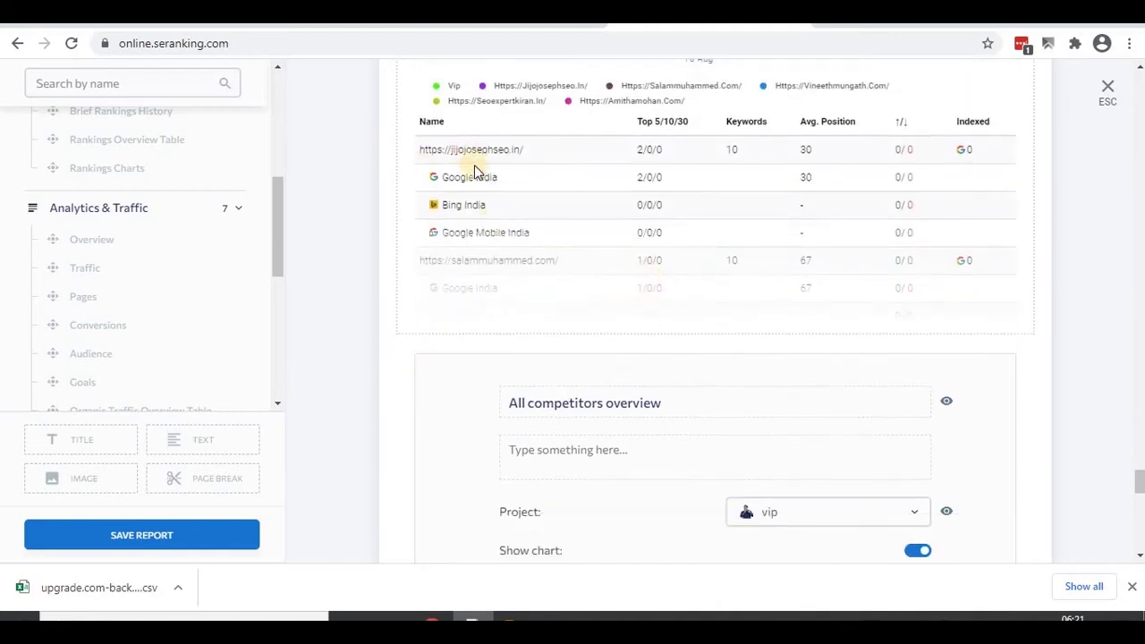
pyautogui.scroll(-2, 491, 195)
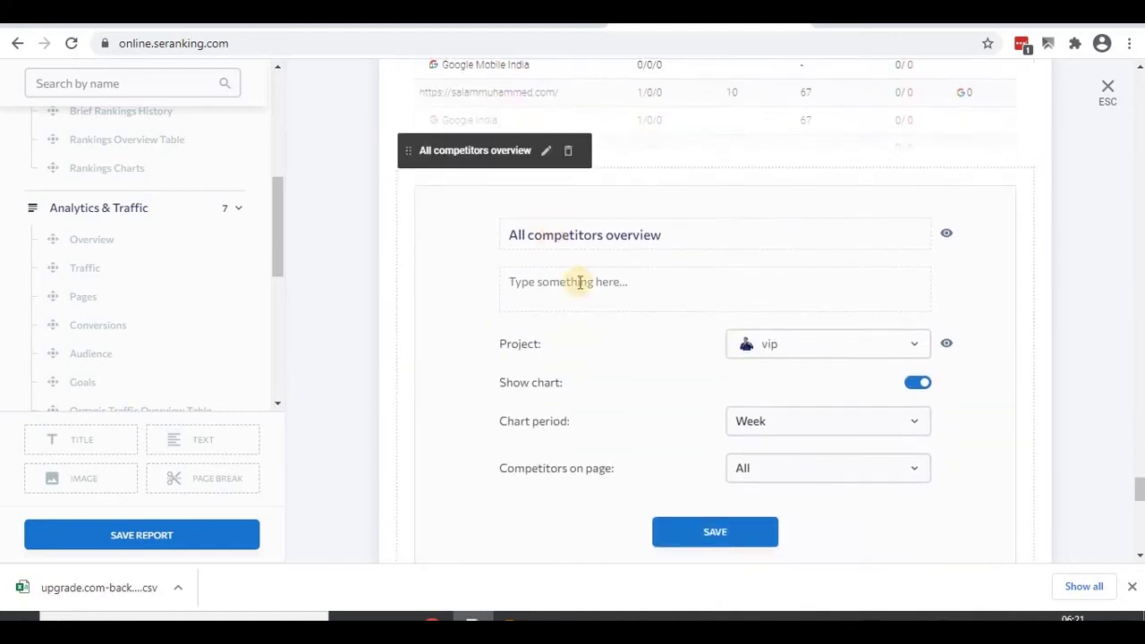
pyautogui.scroll(-1, 579, 282)
pyautogui.scroll(5, 581, 285)
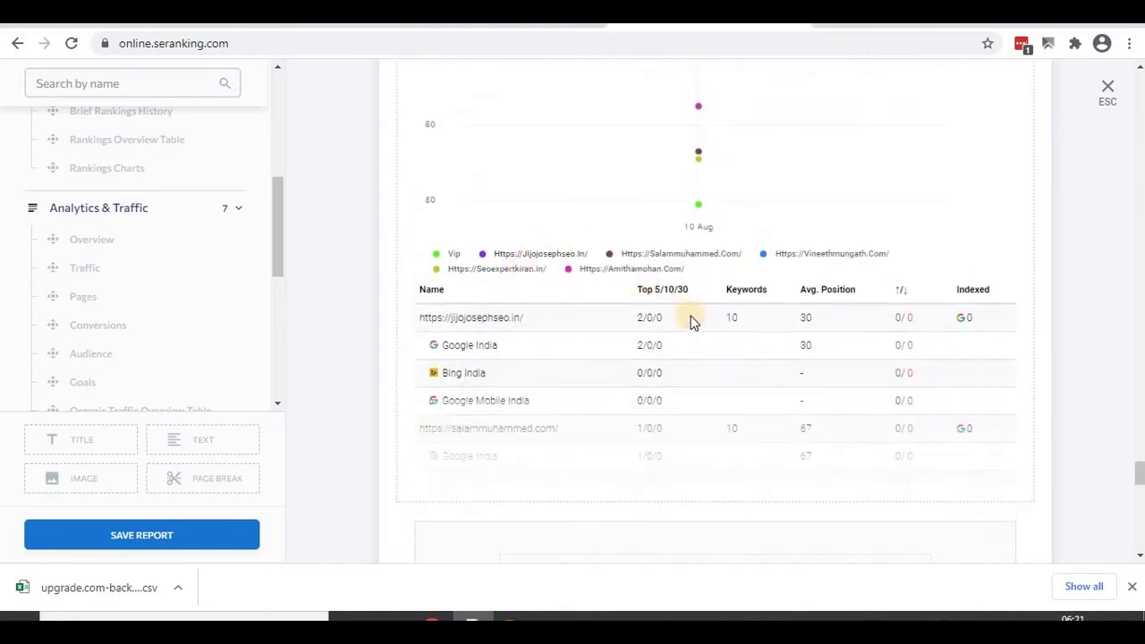
pyautogui.scroll(3, 689, 317)
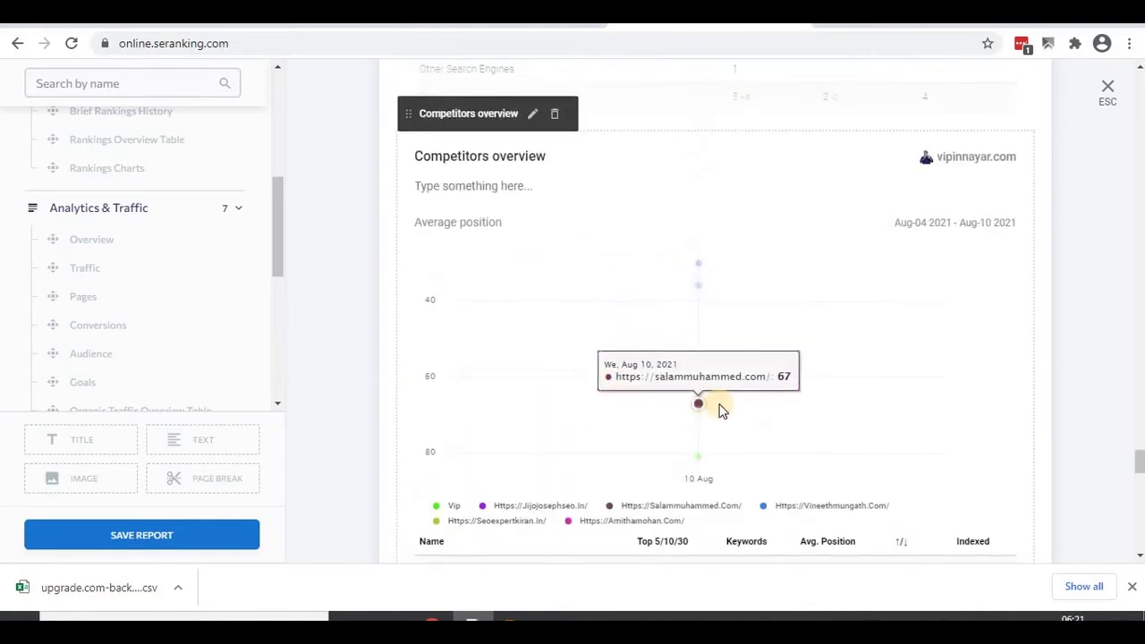
# - Save the All competitors overview and Competitor Rankings in Details modules with their default settings
pyautogui.scroll(-1, 722, 411)
pyautogui.scroll(-8, 722, 410)
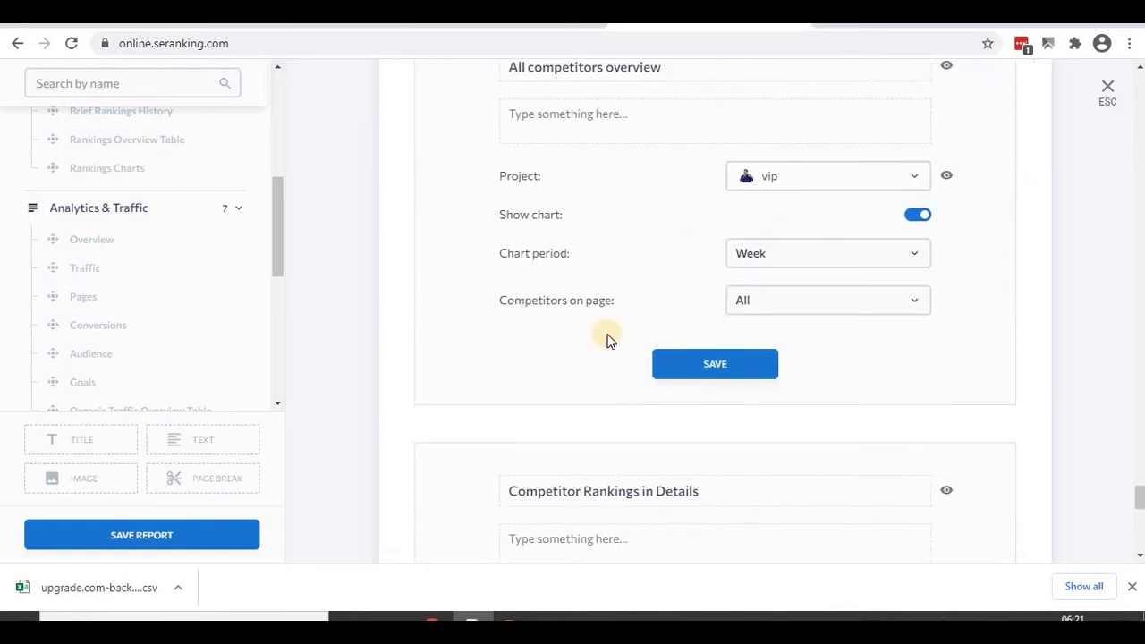
pyautogui.click(703, 369)
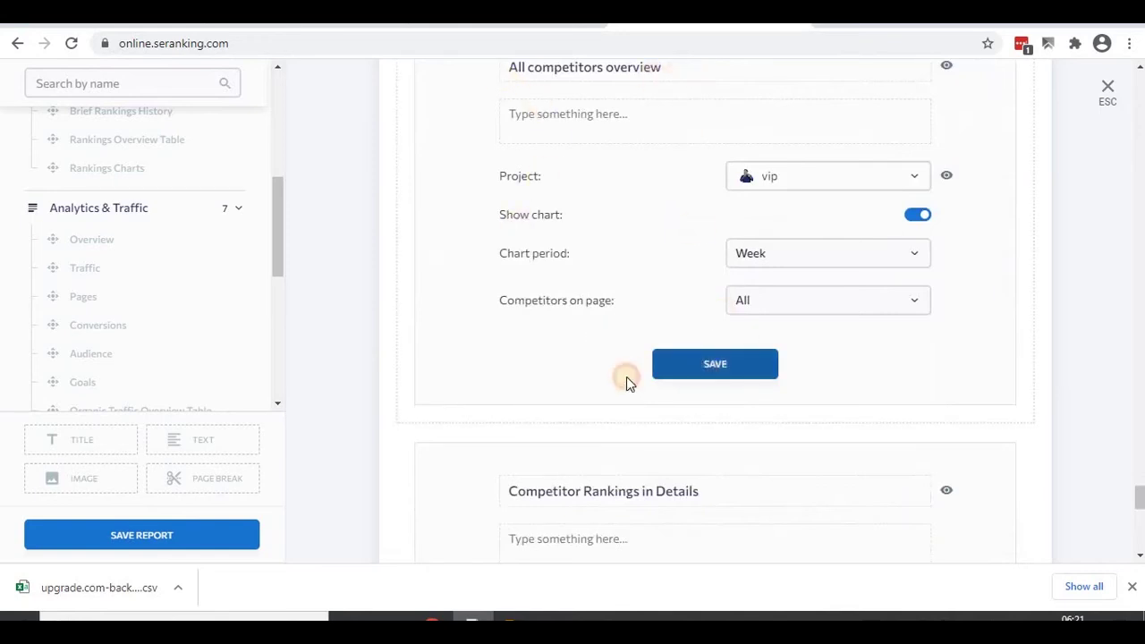
pyautogui.scroll(-6, 626, 383)
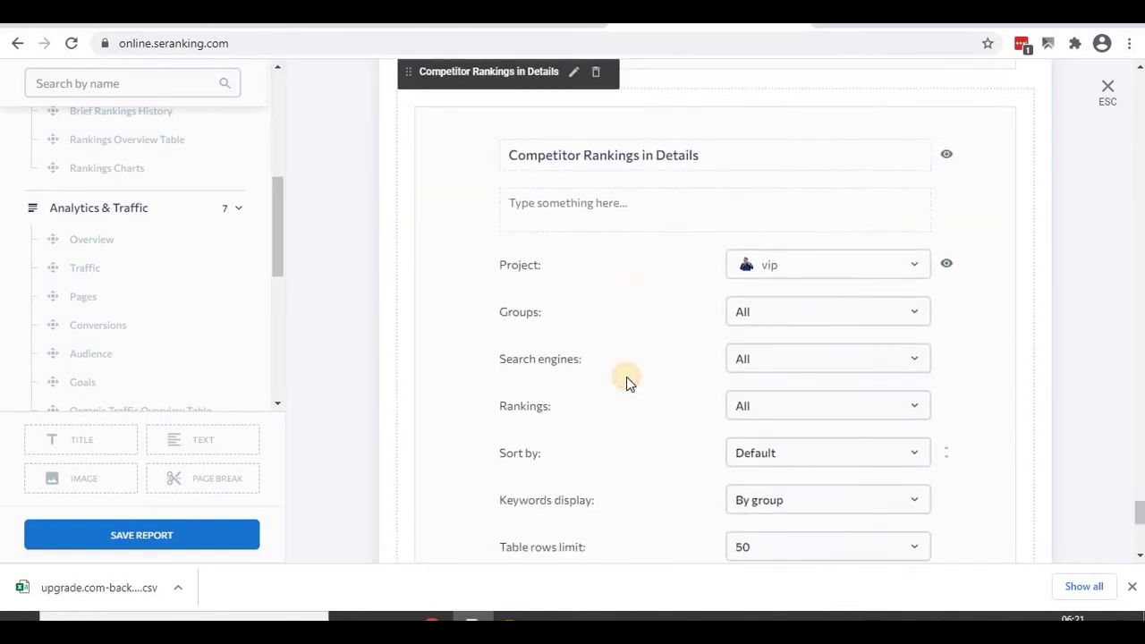
pyautogui.click(717, 479)
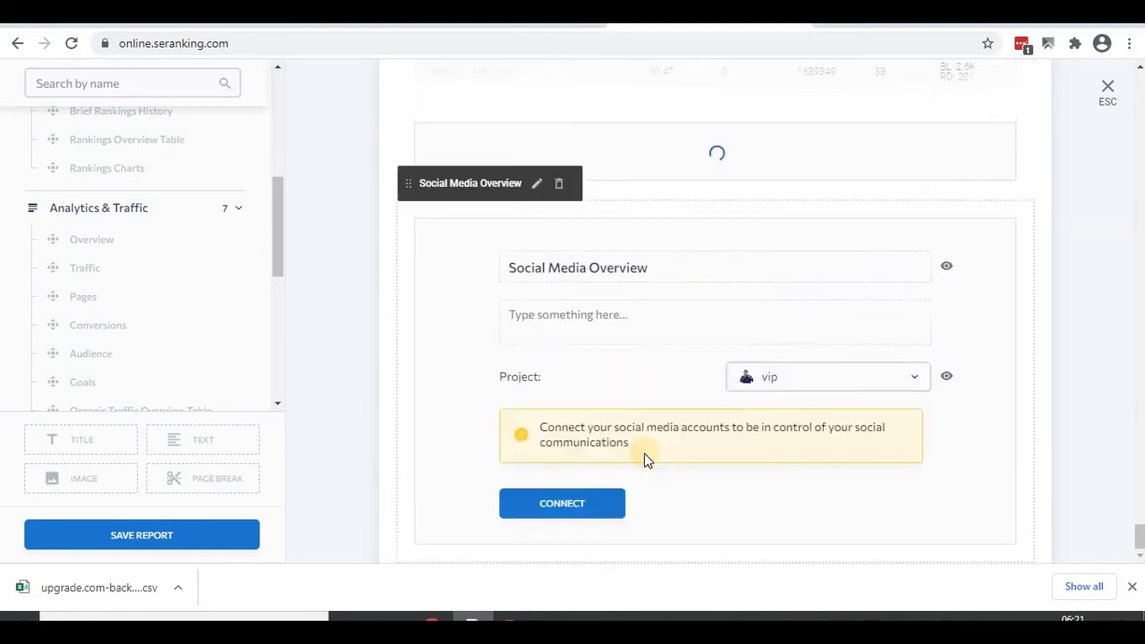
# - Delete the Social Media Overview module from the end of the report
pyautogui.scroll(-4, 601, 277)
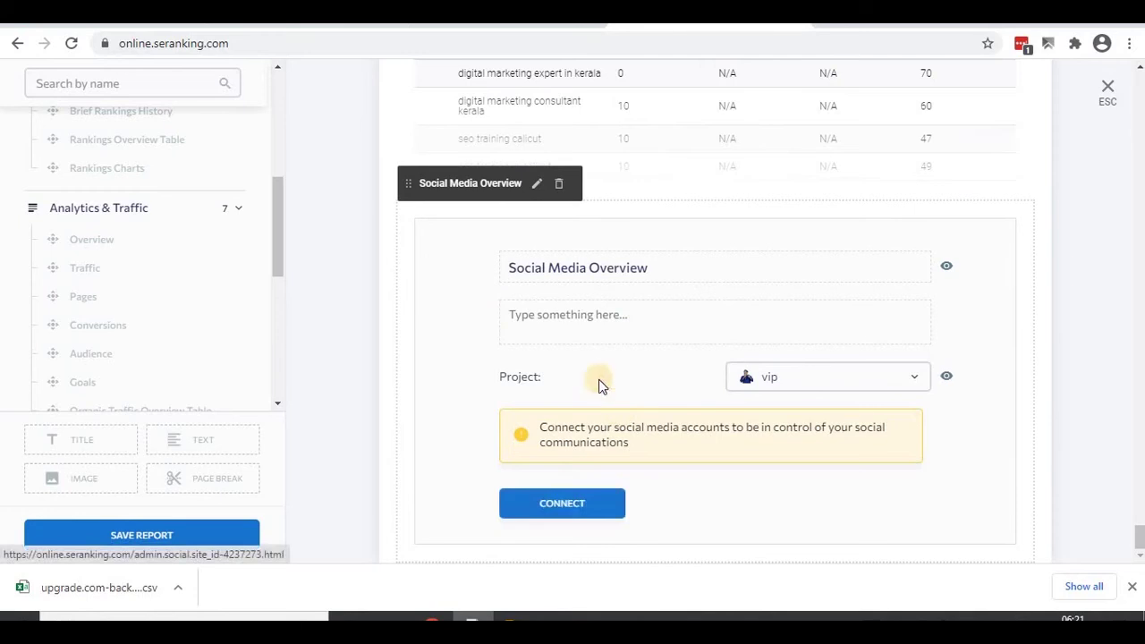
pyautogui.click(555, 184)
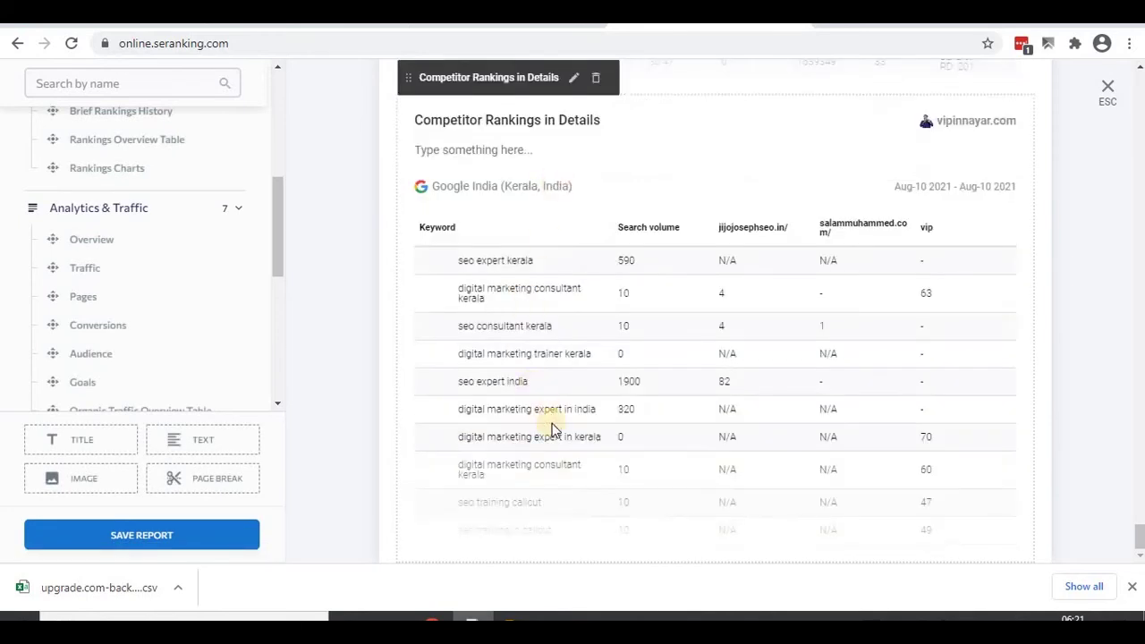
pyautogui.scroll(5, 552, 423)
pyautogui.scroll(-10, 552, 430)
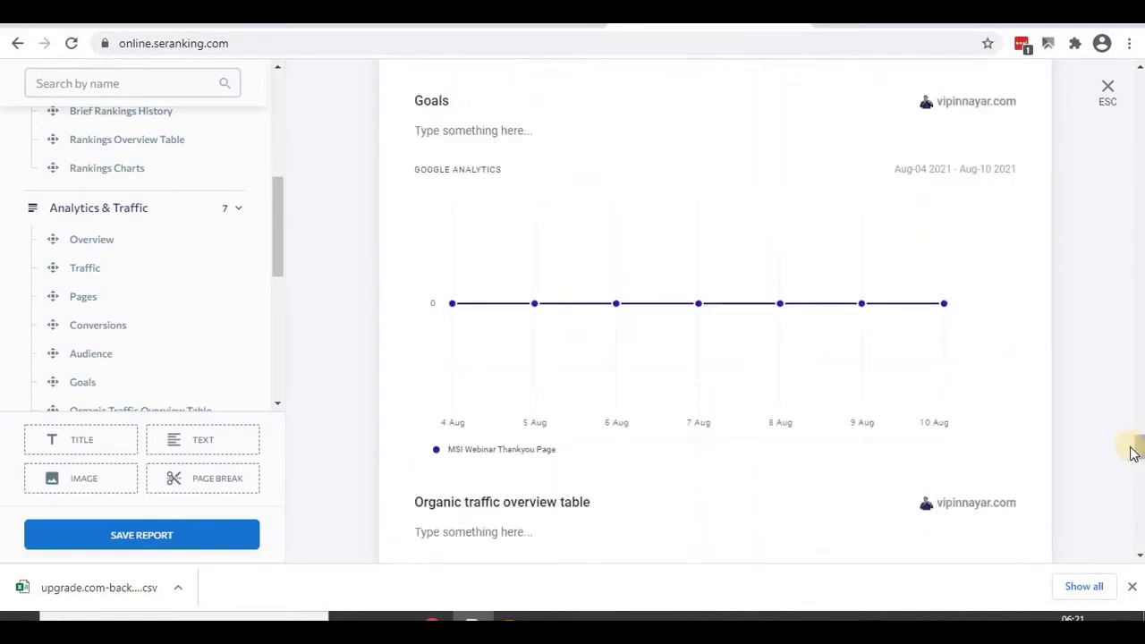
pyautogui.moveTo(1138, 448); pyautogui.dragTo(1139, 85)
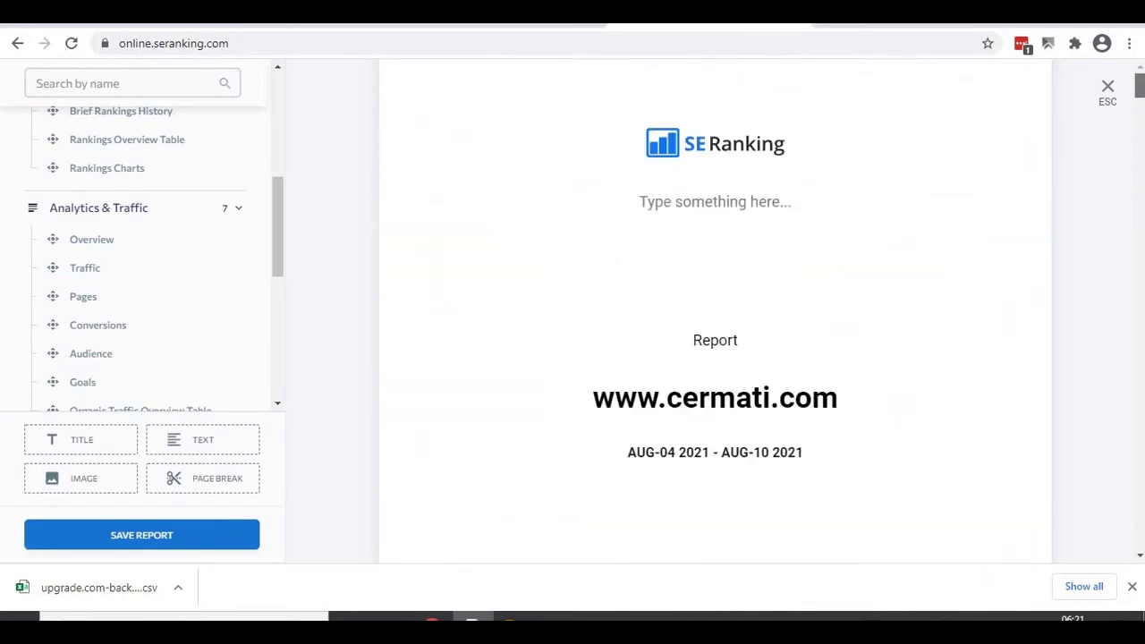
pyautogui.scroll(-2, 889, 205)
pyautogui.scroll(1, 889, 205)
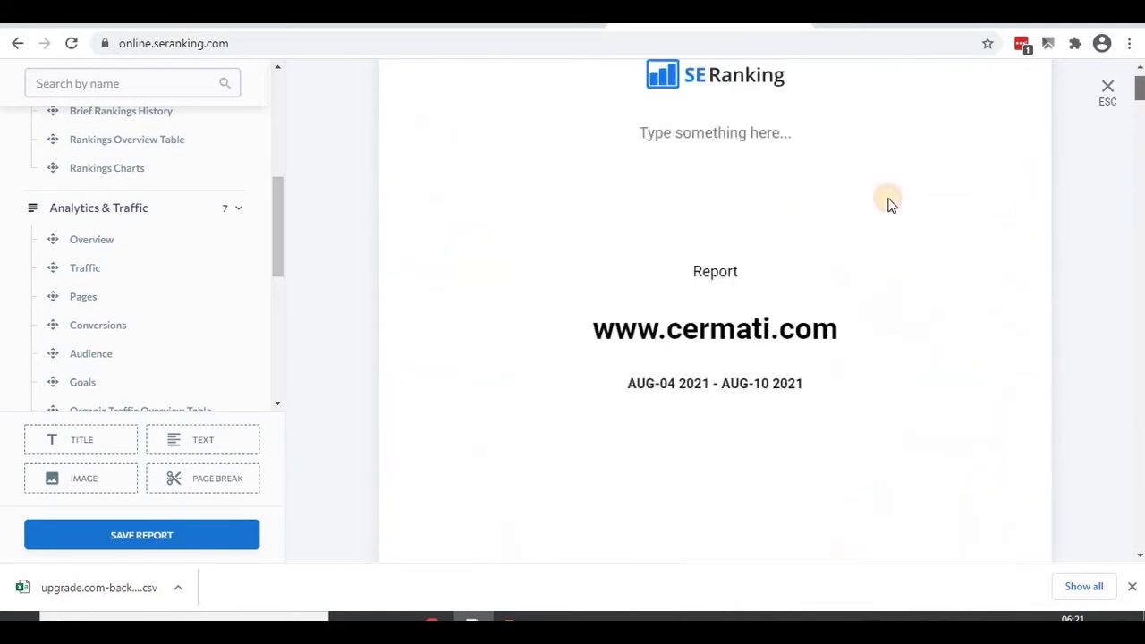
pyautogui.doubleClick(727, 330)
pyautogui.tripleClick(677, 331)
pyautogui.click(677, 327)
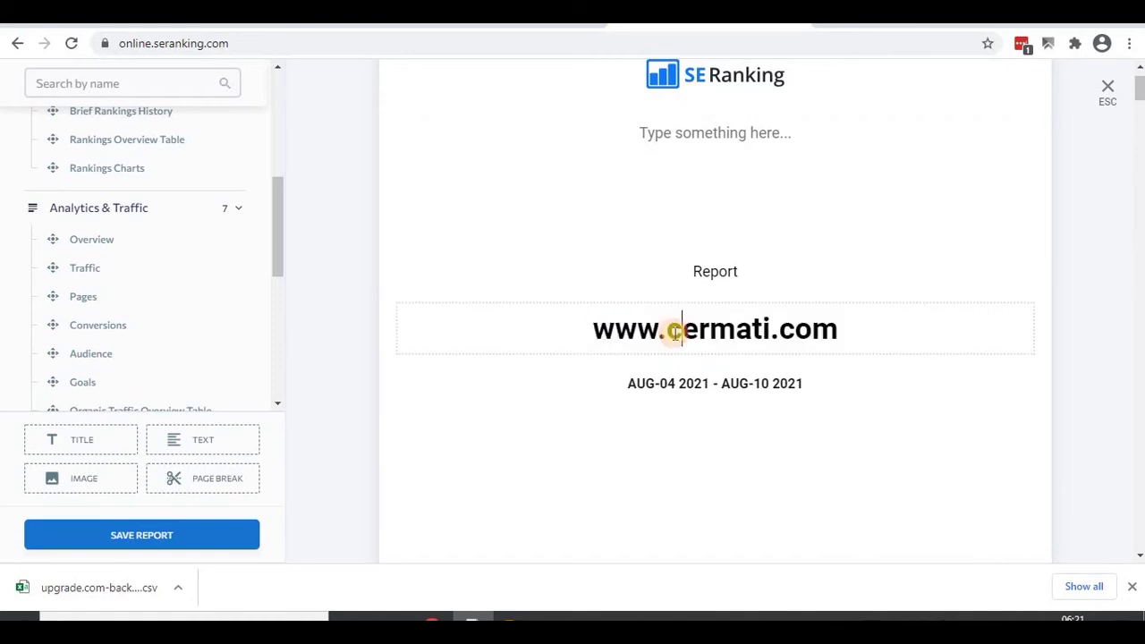
pyautogui.doubleClick(771, 333)
pyautogui.write('vipinnayar')
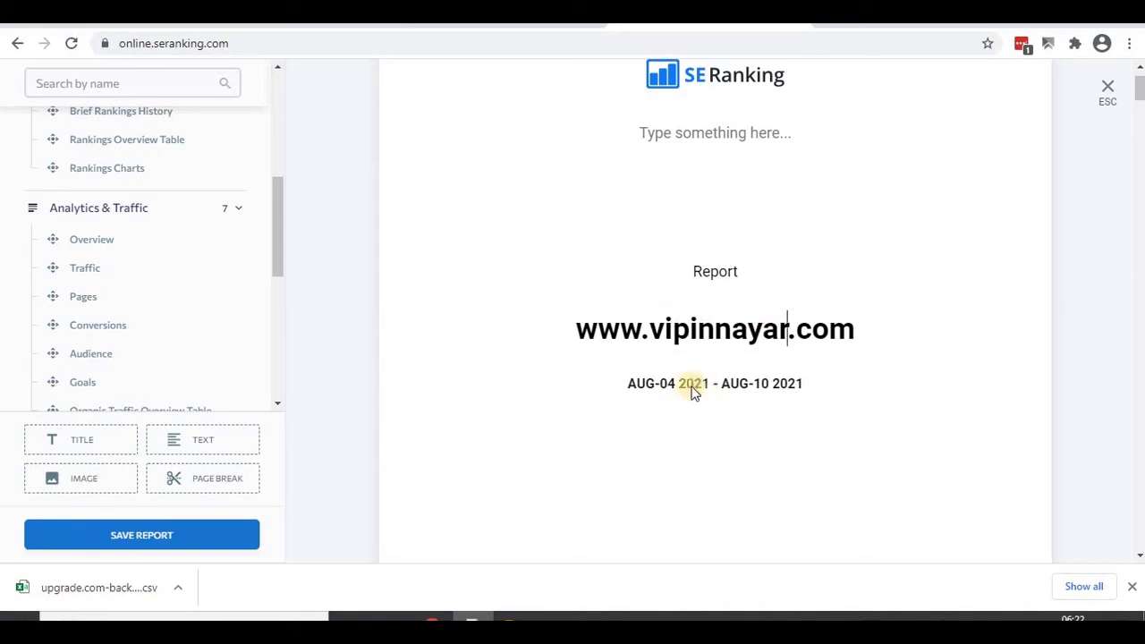
# - Enter "SEO Focused Report" as the text under the logo on the cover page
pyautogui.click(716, 136)
pyautogui.write('SEO Focu')
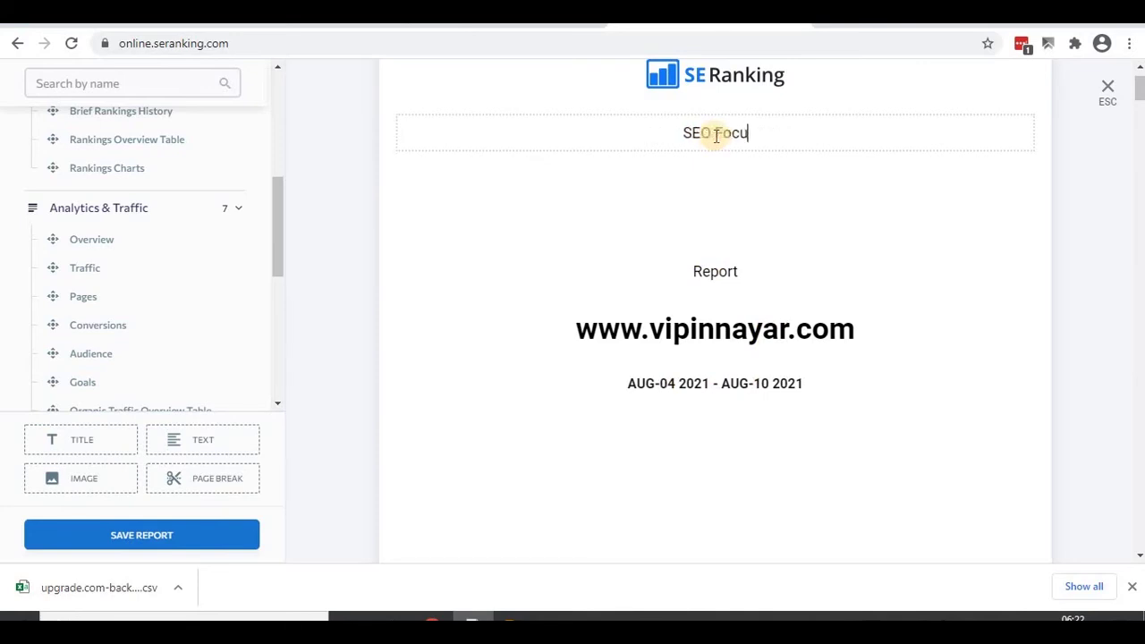
pyautogui.write('sed Report')
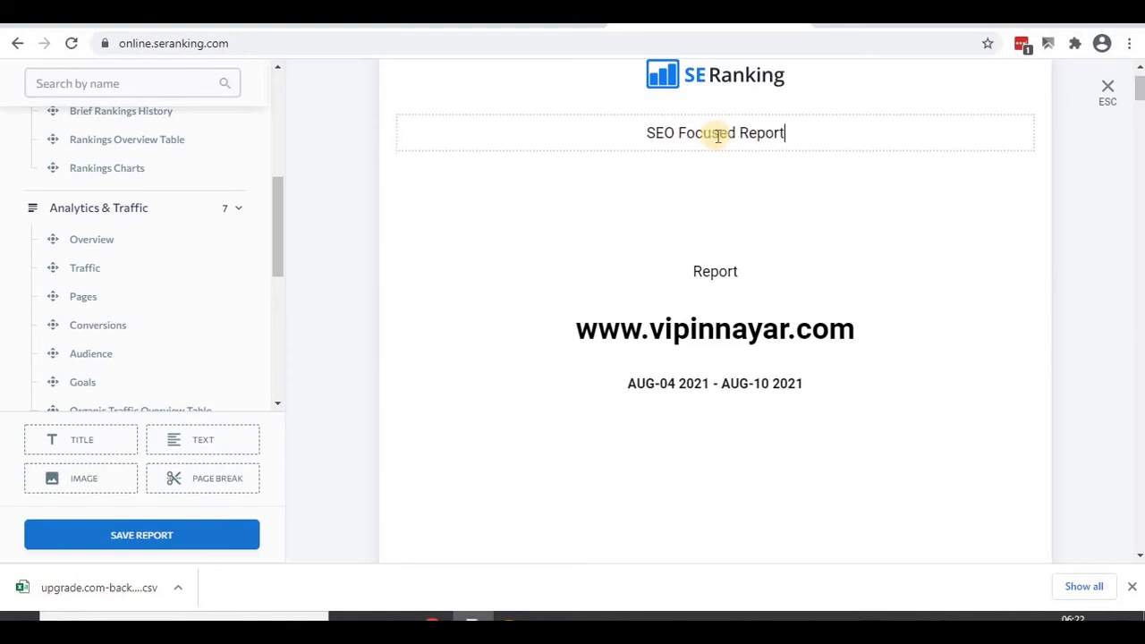
# - Check the image upload option for the cover page logo and cancel without uploading a file
pyautogui.moveTo(733, 85)
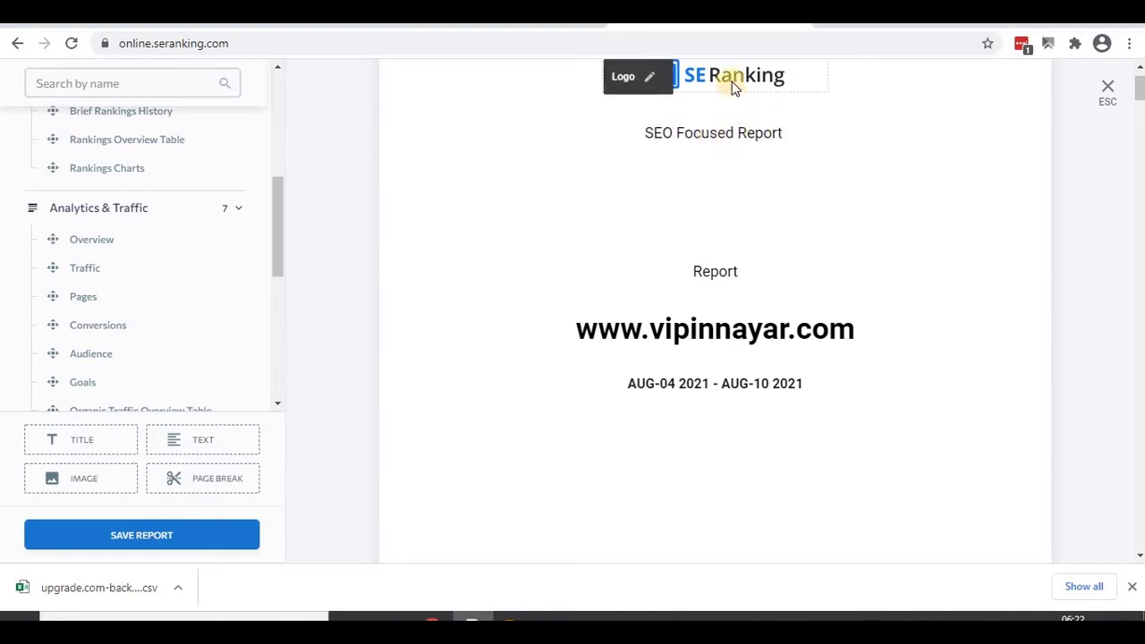
pyautogui.scroll(1, 651, 183)
pyautogui.click(648, 147)
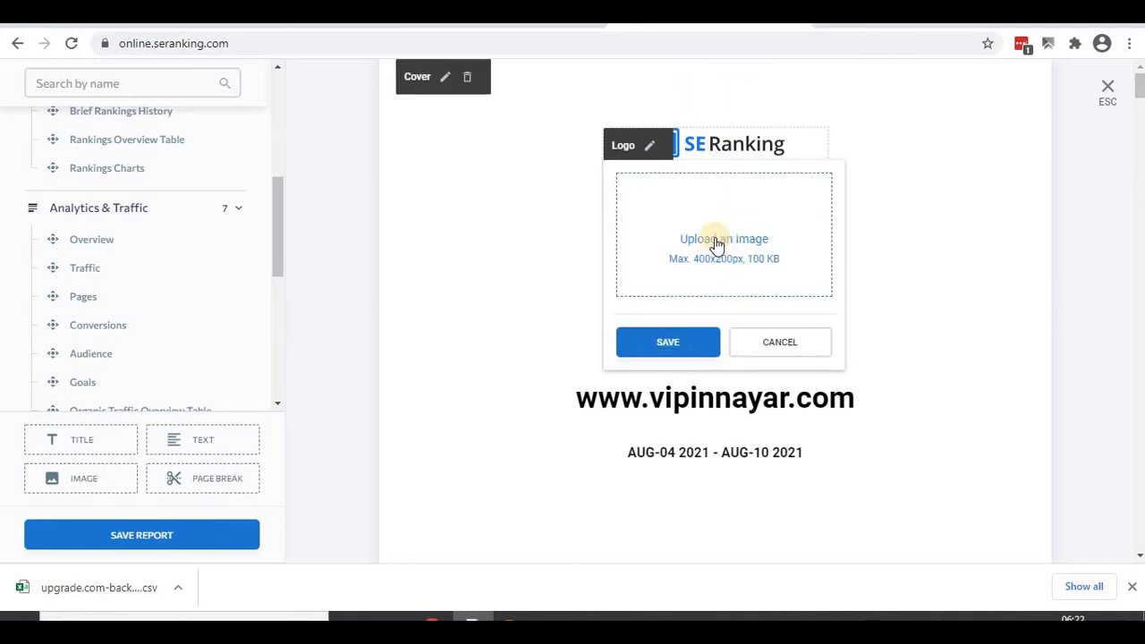
pyautogui.click(785, 347)
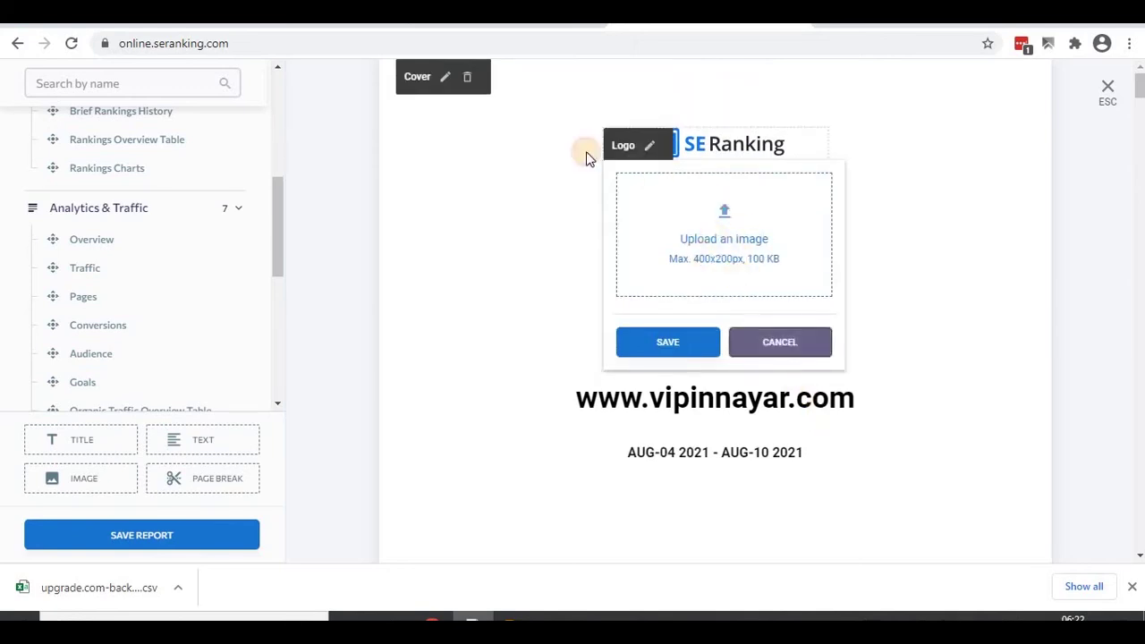
# - Review the whole report from the cover page and table of contents through the rankings, analytics and competitor modules
pyautogui.scroll(-10, 614, 397)
pyautogui.scroll(3, 614, 396)
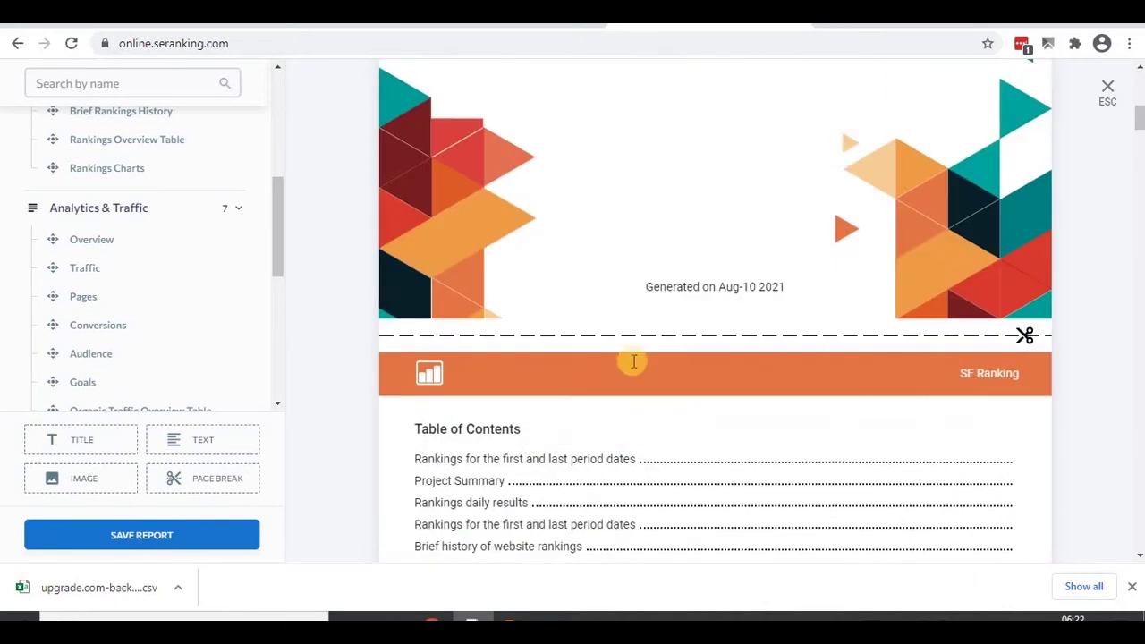
pyautogui.scroll(-8, 654, 388)
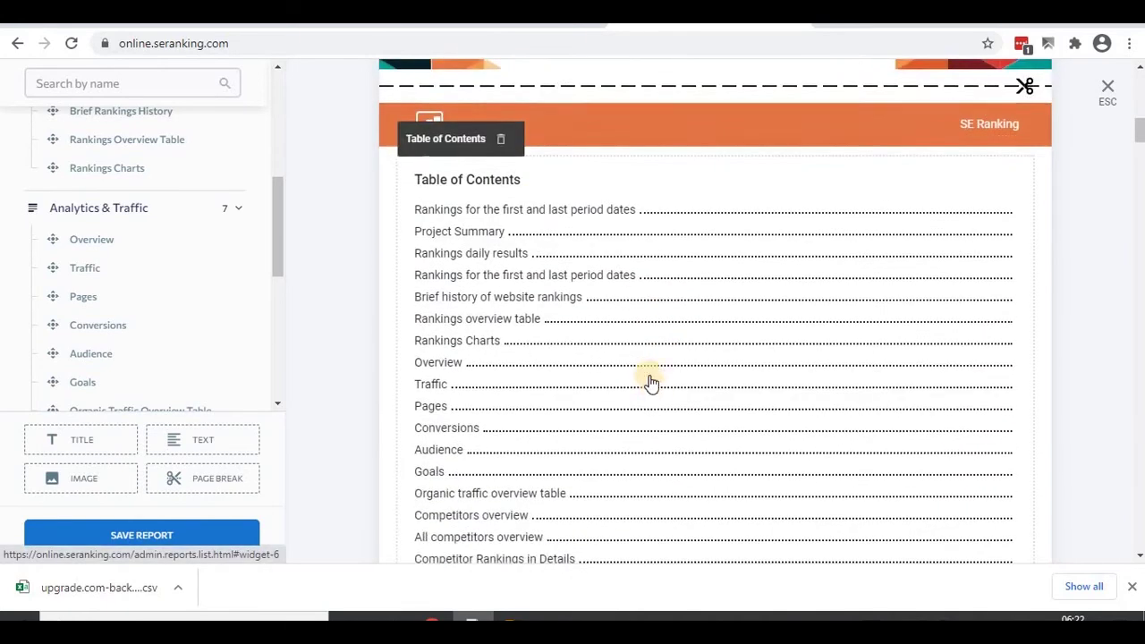
pyautogui.scroll(3, 484, 173)
pyautogui.scroll(-6, 483, 416)
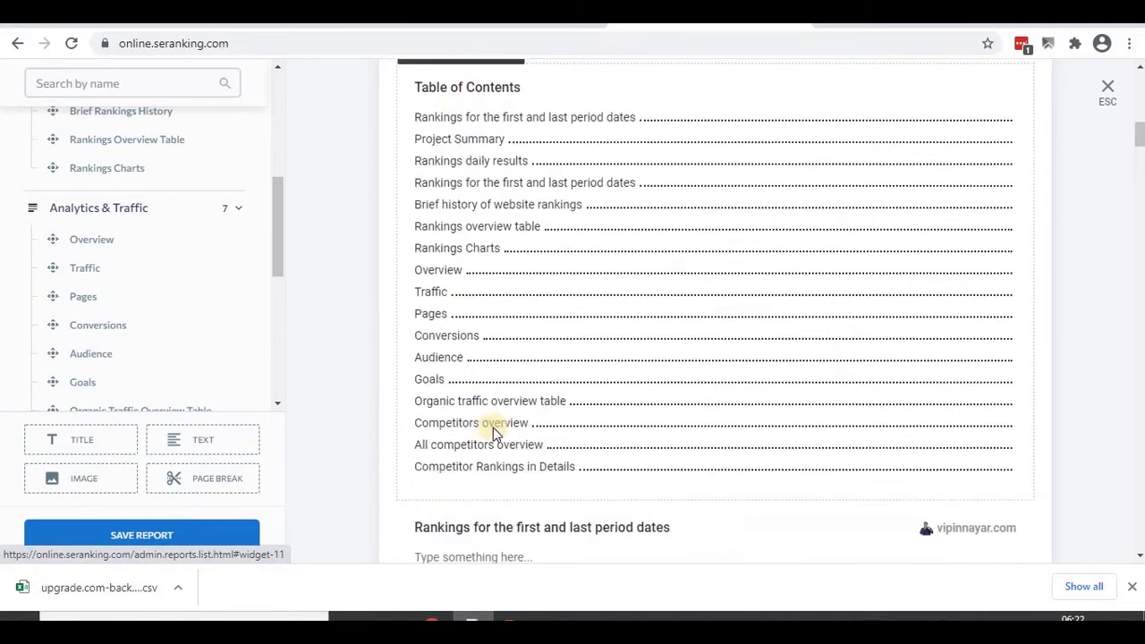
pyautogui.scroll(-15, 496, 434)
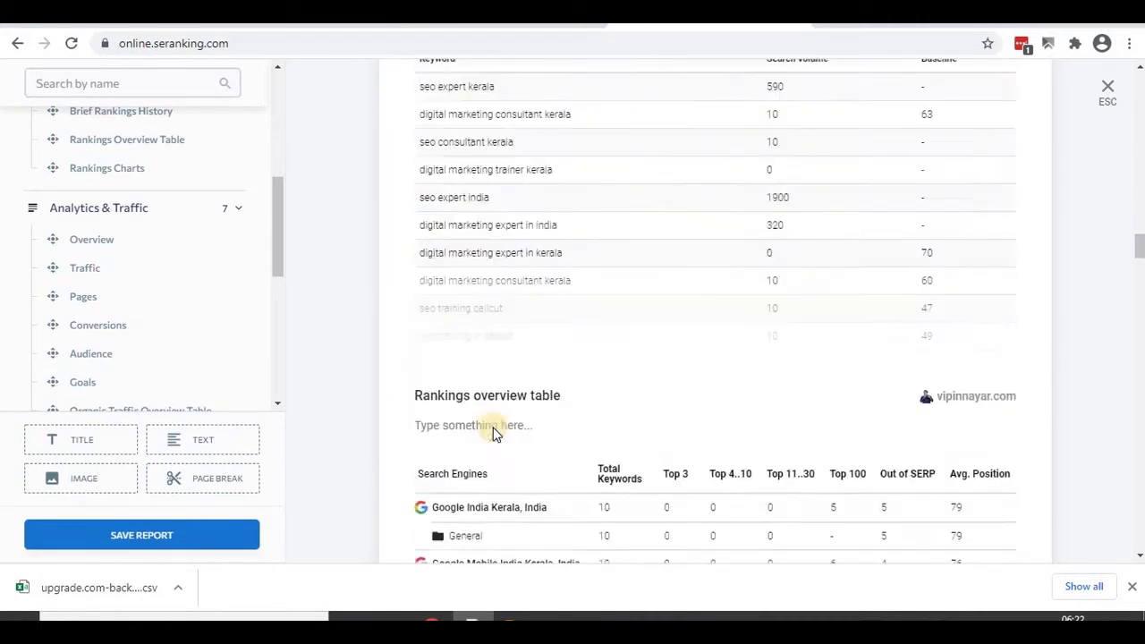
pyautogui.scroll(-5, 496, 434)
pyautogui.scroll(-20, 495, 433)
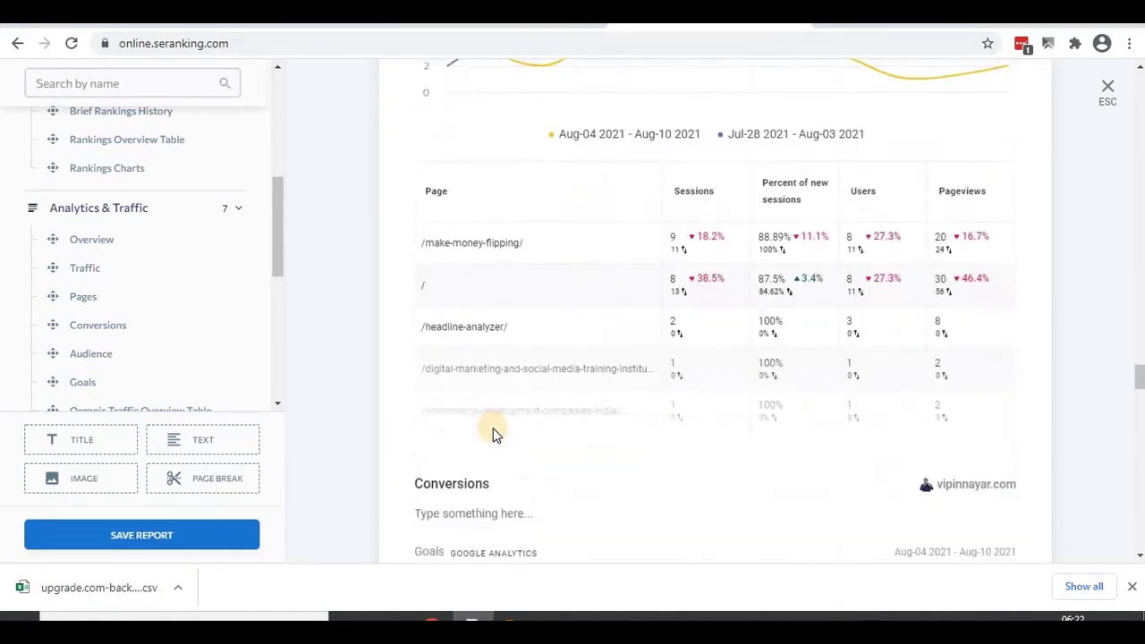
pyautogui.scroll(-15, 498, 434)
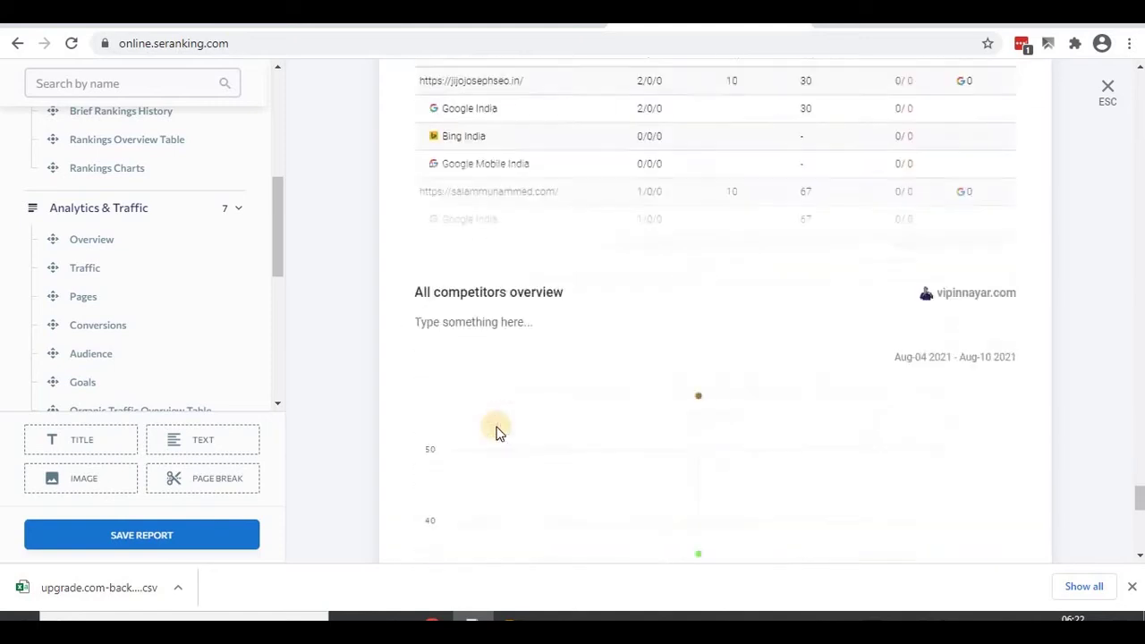
pyautogui.scroll(15, 497, 433)
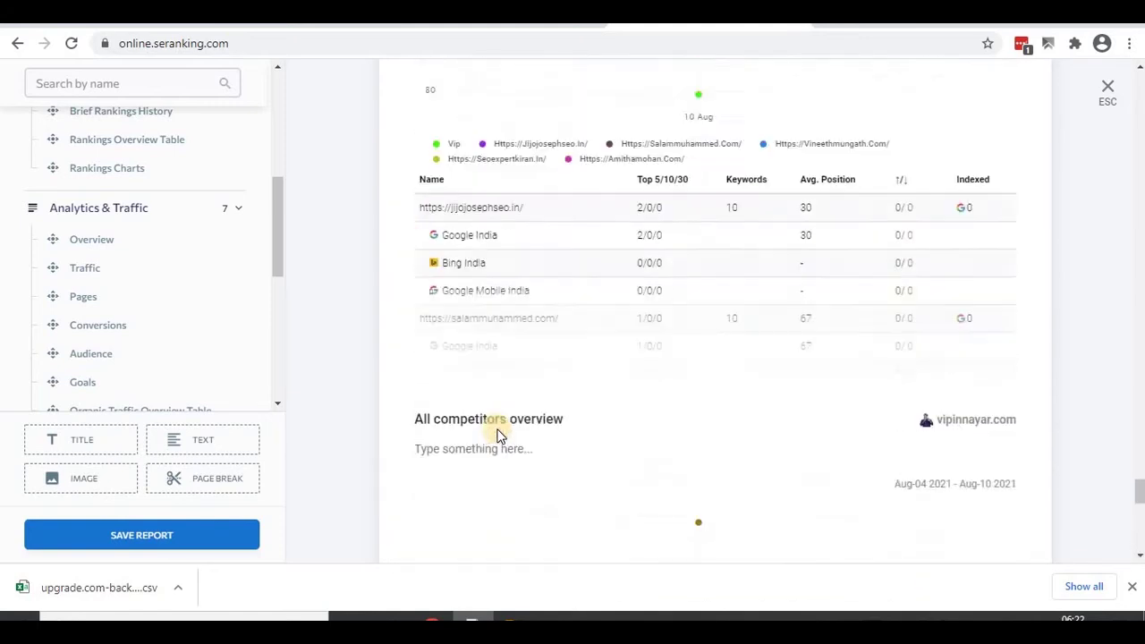
pyautogui.scroll(15, 498, 434)
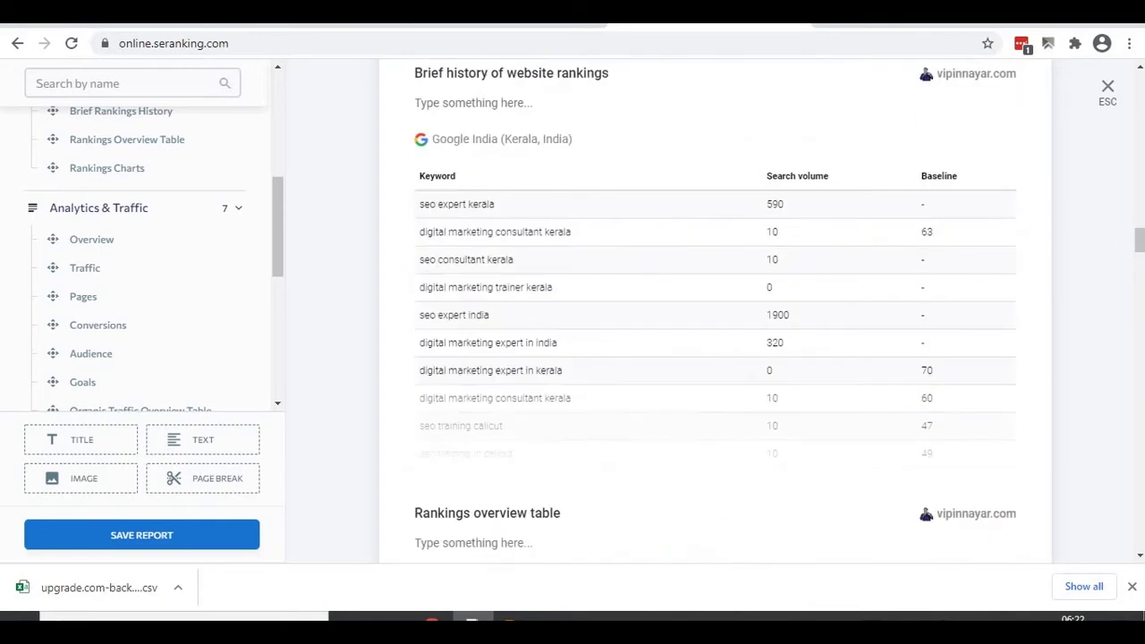
pyautogui.scroll(10, 497, 434)
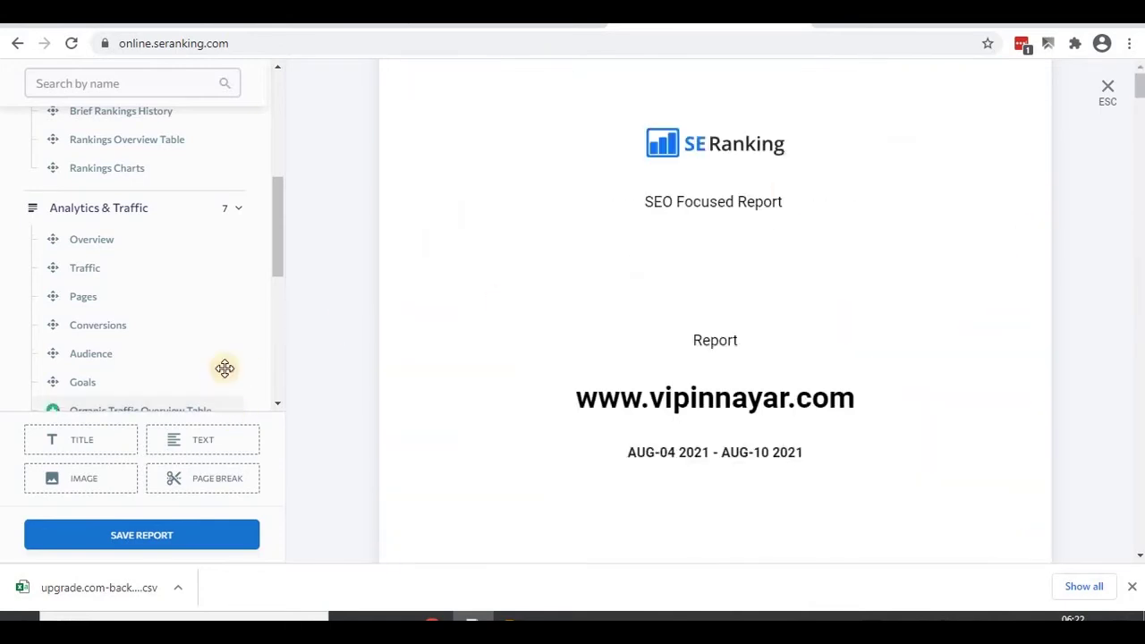
# - Save the finished PDF report
pyautogui.scroll(1, 163, 295)
pyautogui.scroll(5, 163, 295)
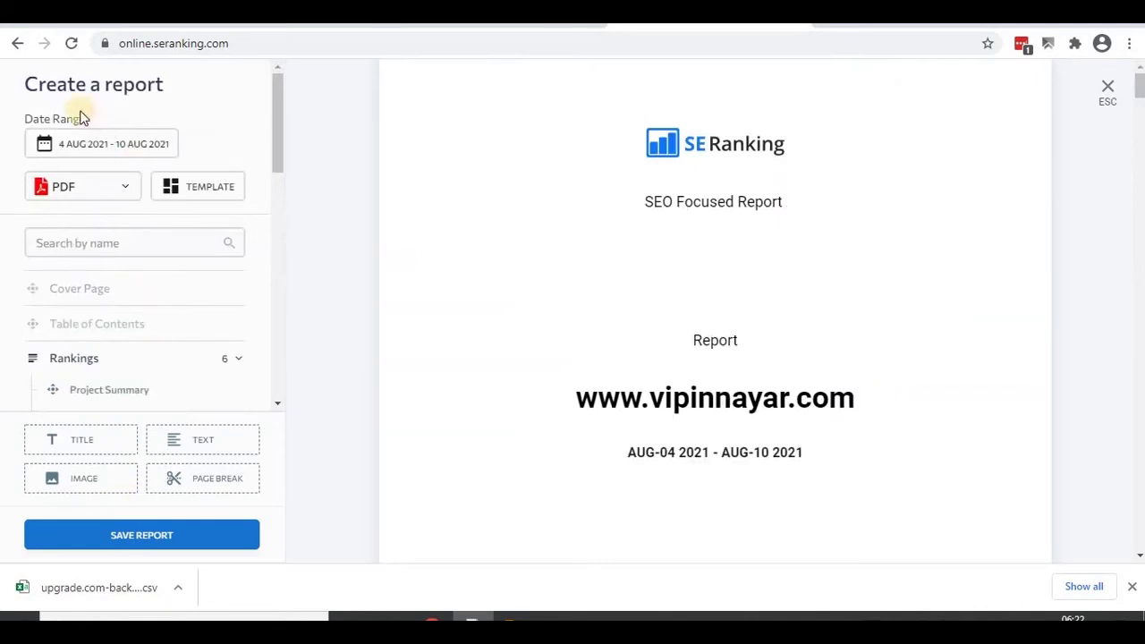
pyautogui.click(132, 535)
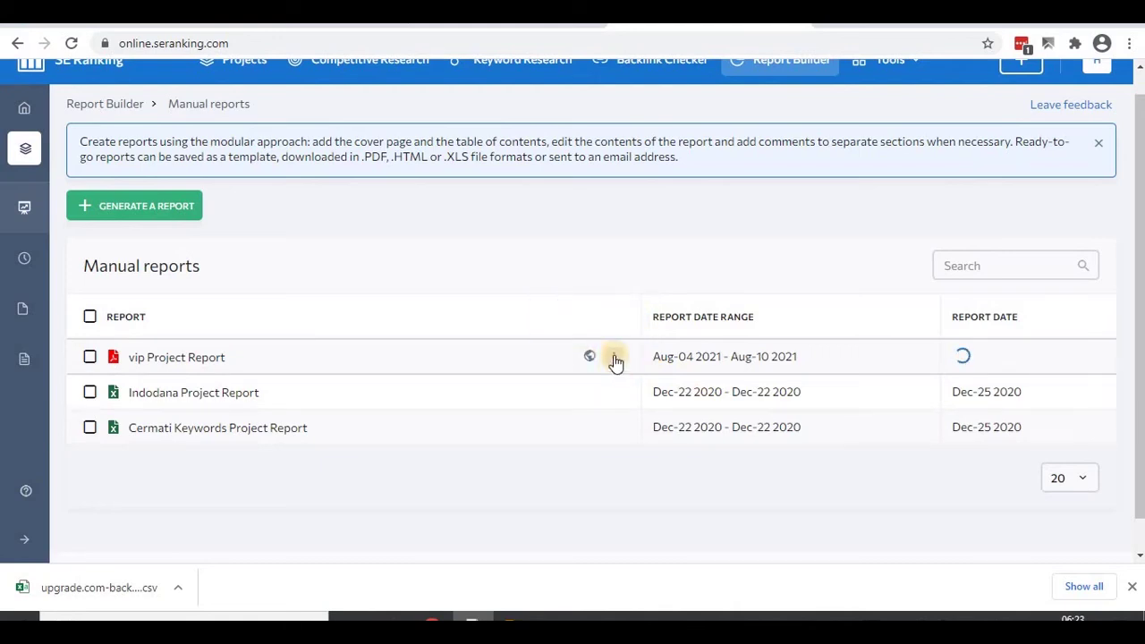
# - Examine the actions available for the vip Project Report in the manual reports list
pyautogui.click(614, 358)
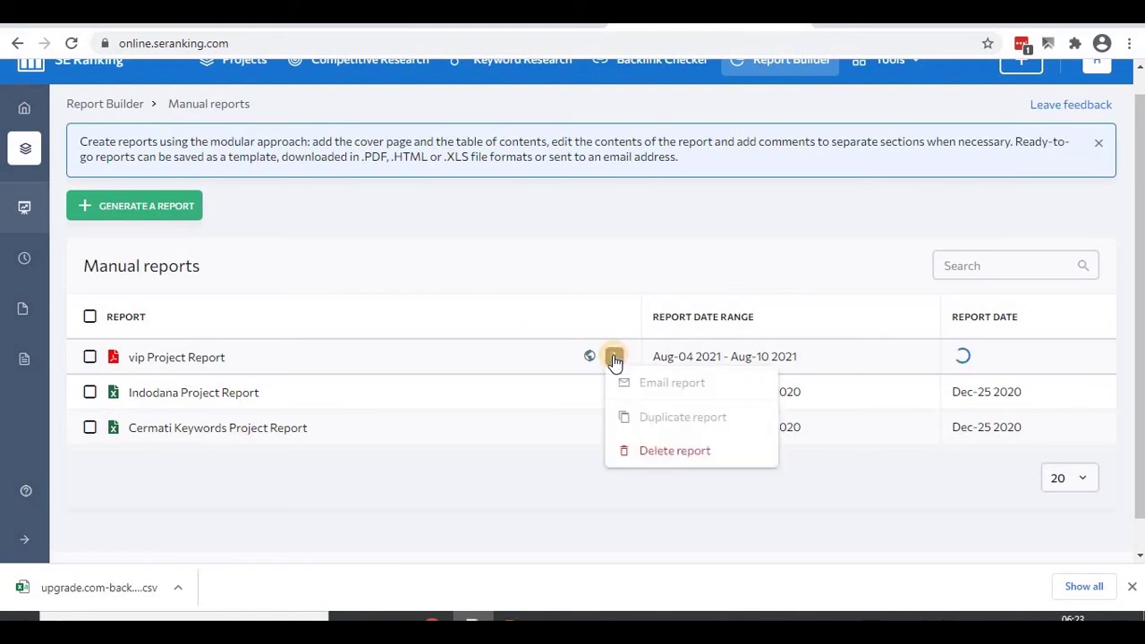
pyautogui.click(548, 507)
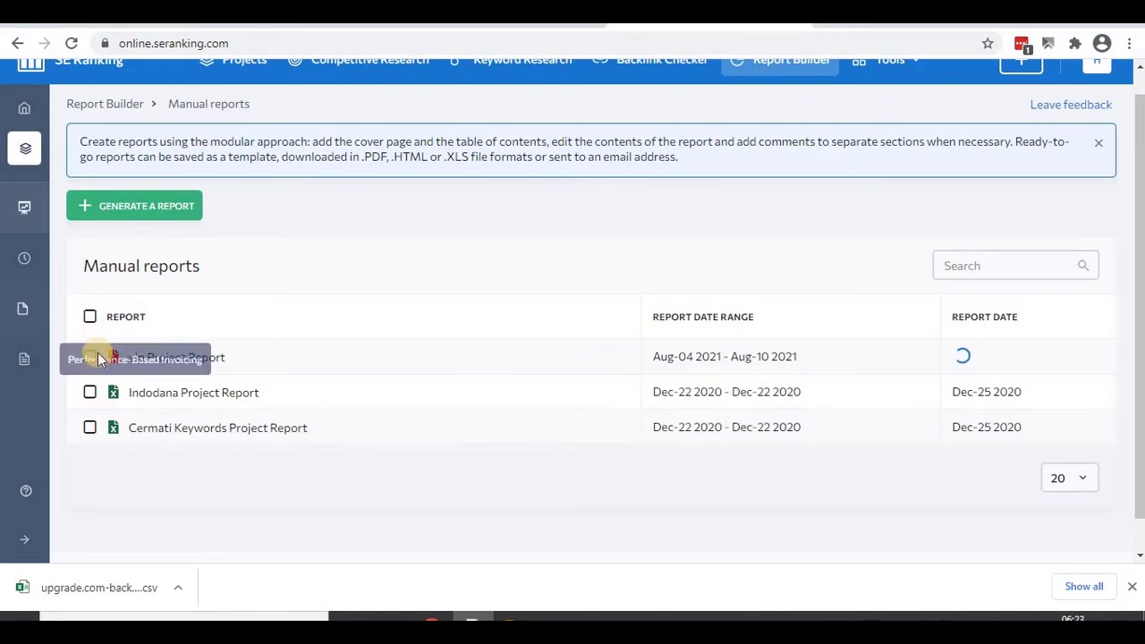
pyautogui.click(90, 357)
pyautogui.click(90, 357)
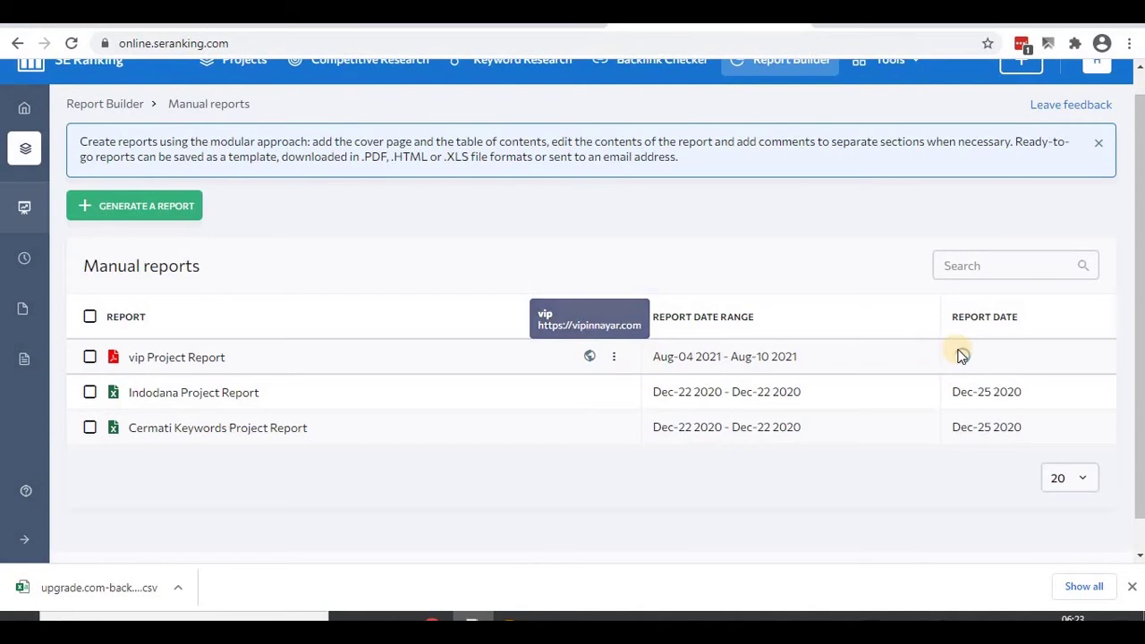
pyautogui.click(613, 357)
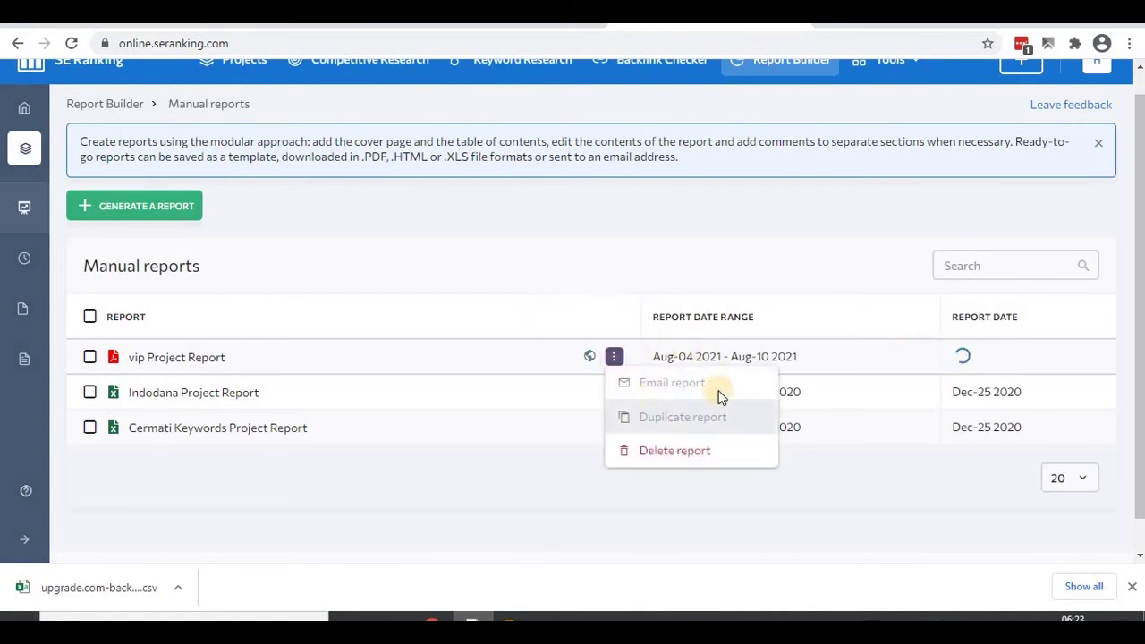
pyautogui.click(601, 529)
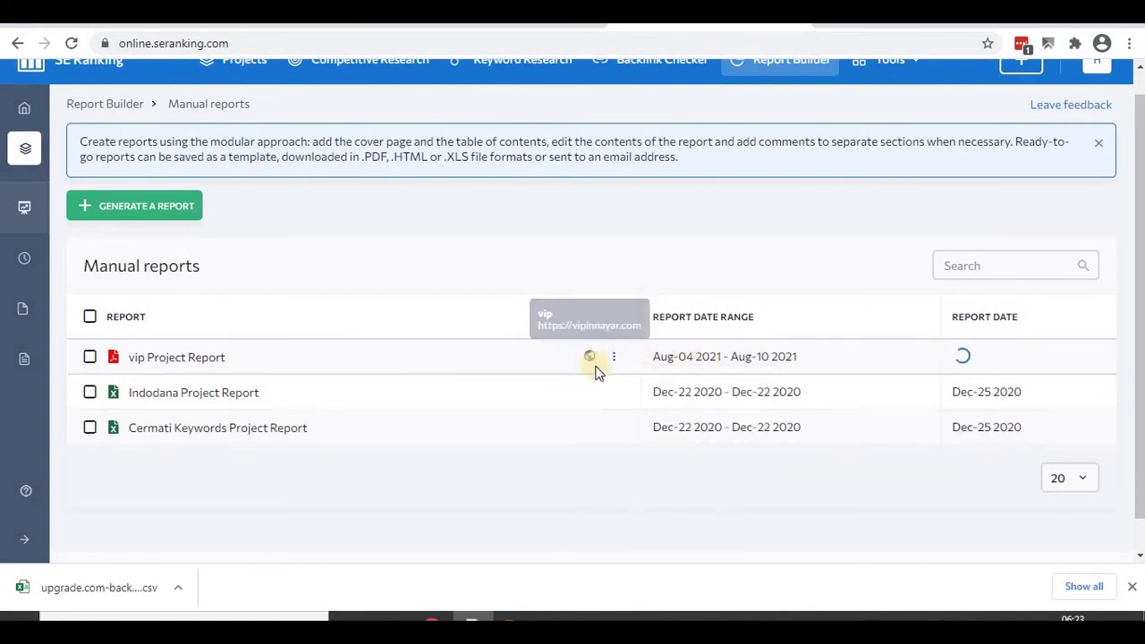
# - Open the On-Page SEO Checker tool and start an audit of a new page
pyautogui.scroll(1, 573, 394)
pyautogui.moveTo(888, 89)
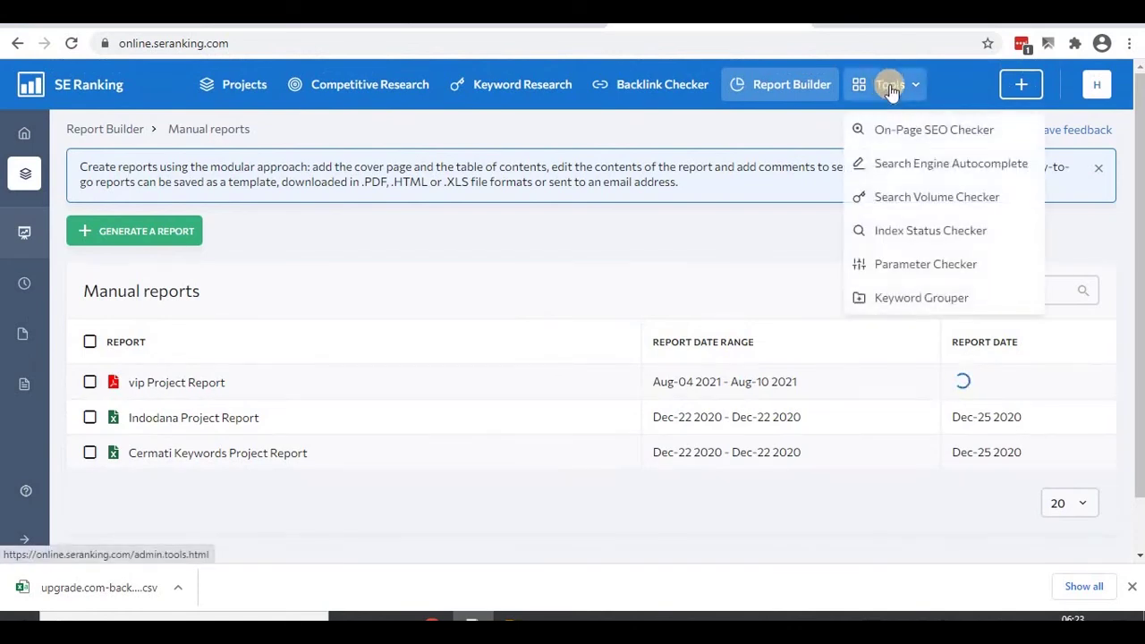
pyautogui.click(913, 134)
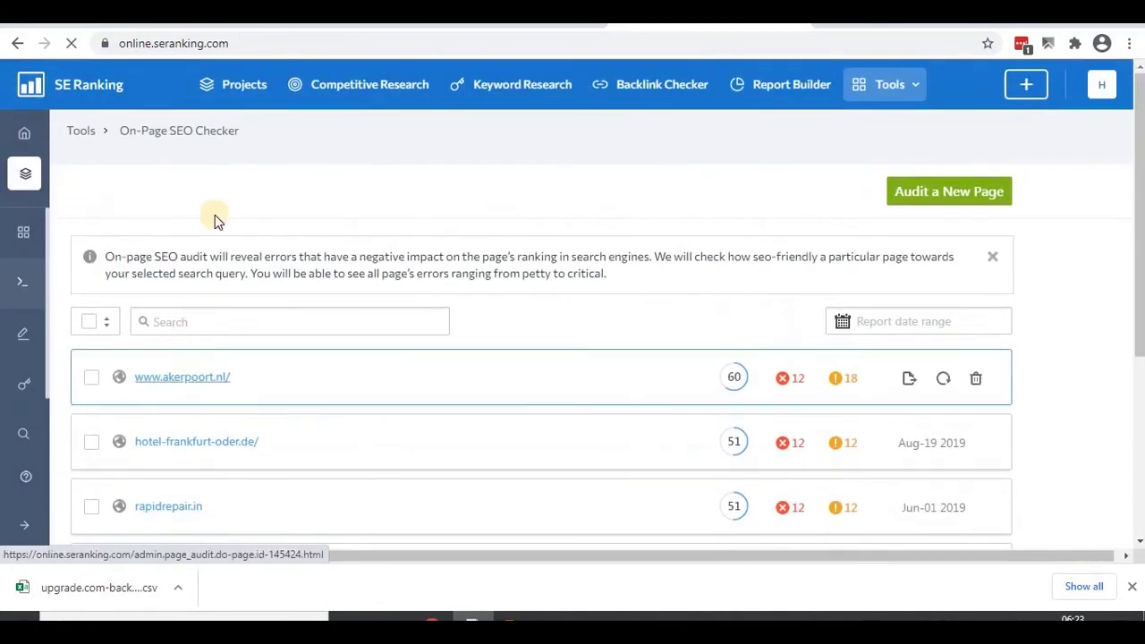
pyautogui.click(948, 197)
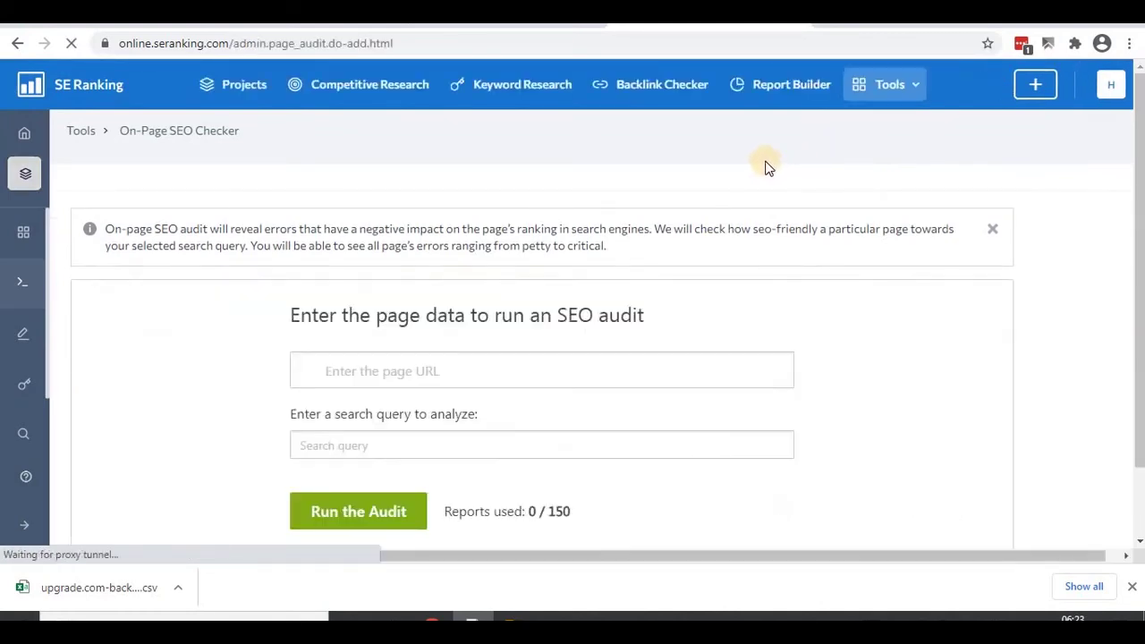
# - Run the on-page audit for the vip project's website with the search query "seo expert kerala" and dismiss the downloads bar
pyautogui.scroll(-1, 238, 333)
pyautogui.click(413, 304)
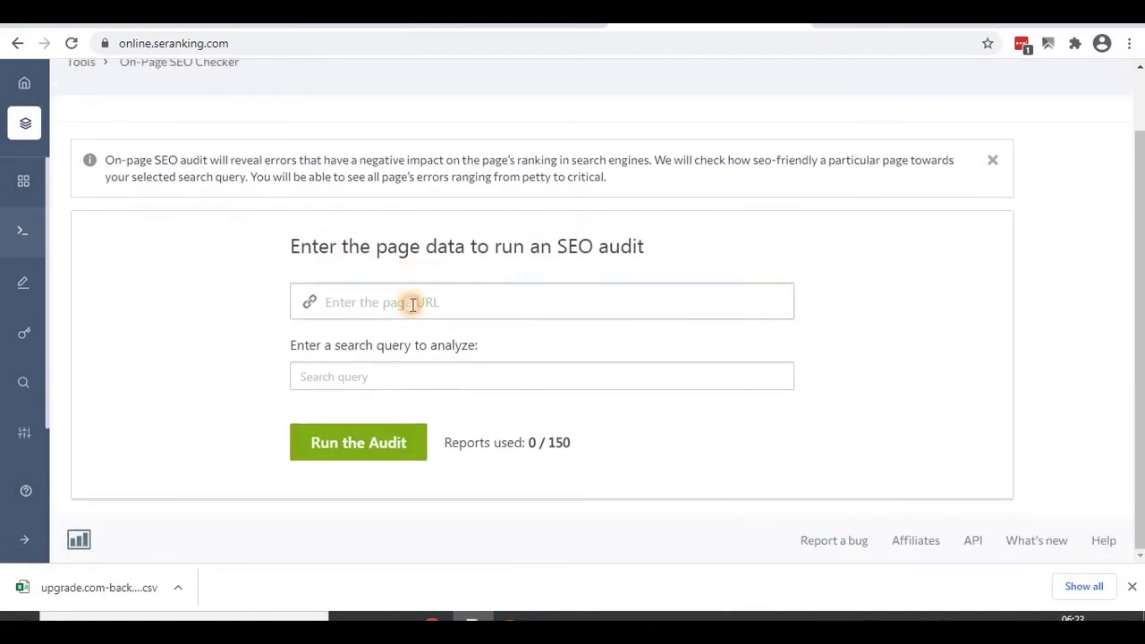
pyautogui.write('vipinnayar.com')
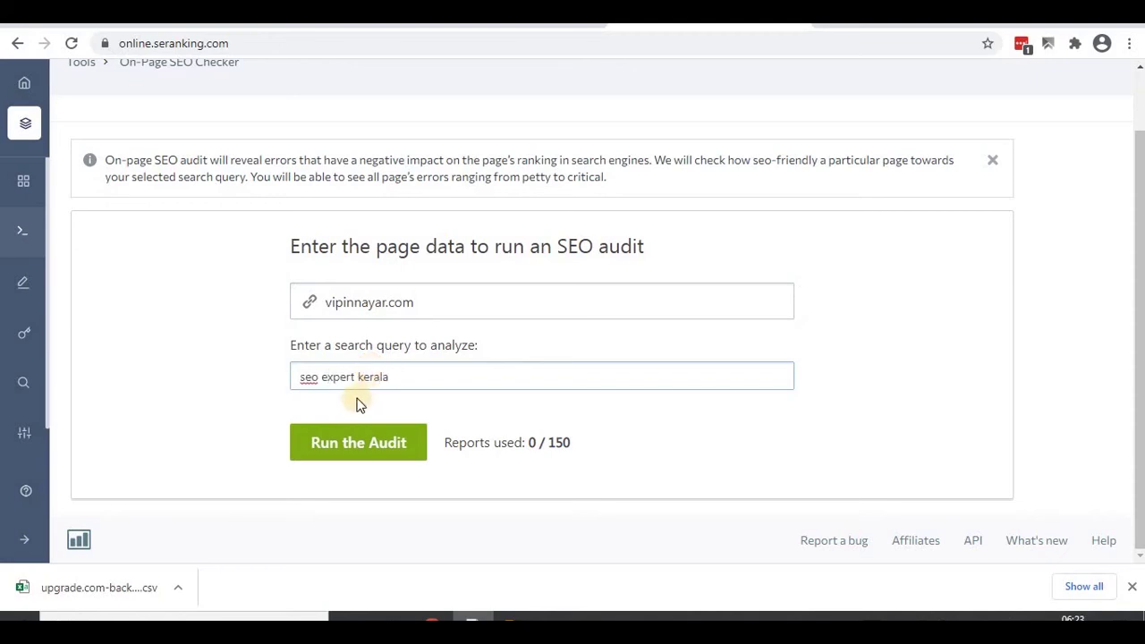
pyautogui.click(336, 450)
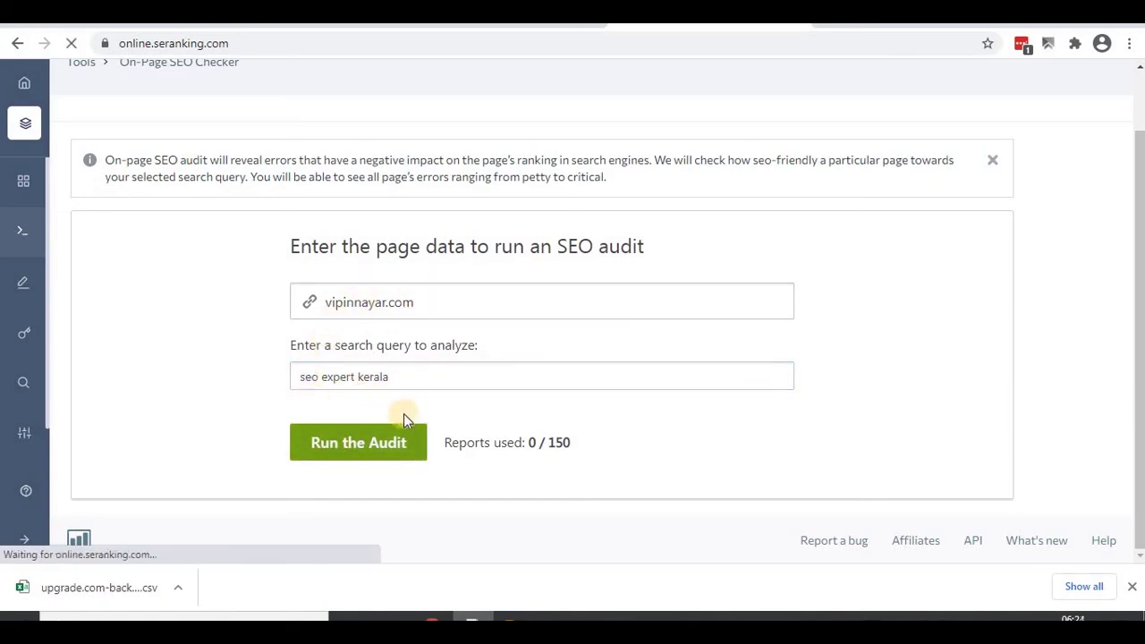
pyautogui.click(1132, 586)
pyautogui.click(343, 498)
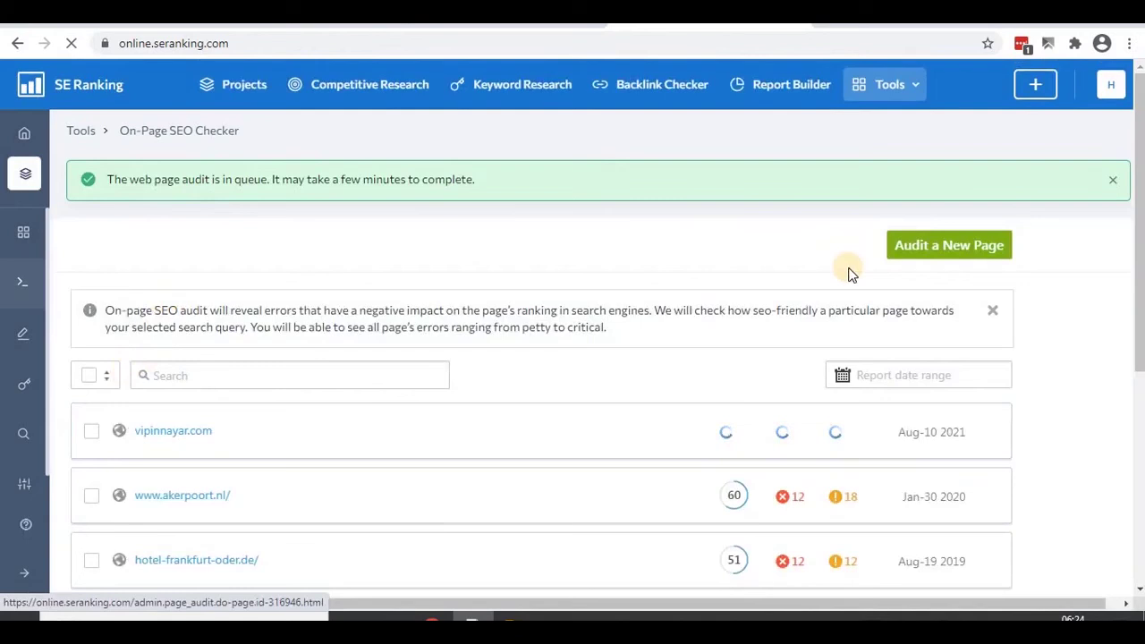
# - Open the Search Engine Autocomplete tool and set its country to India
pyautogui.scroll(-2, 609, 447)
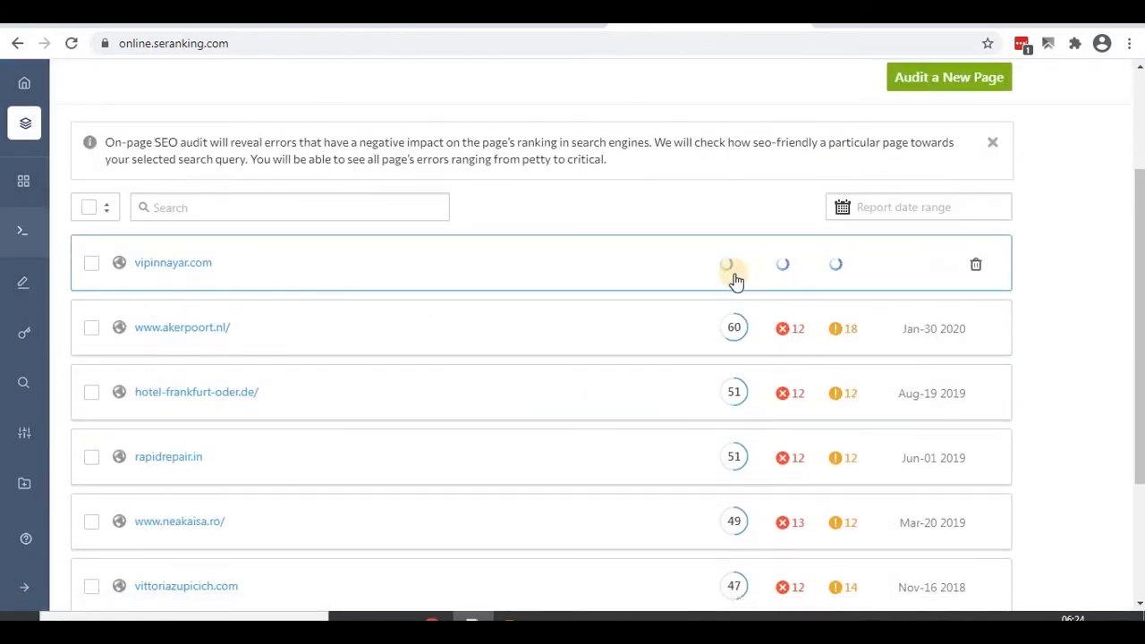
pyautogui.scroll(2, 562, 440)
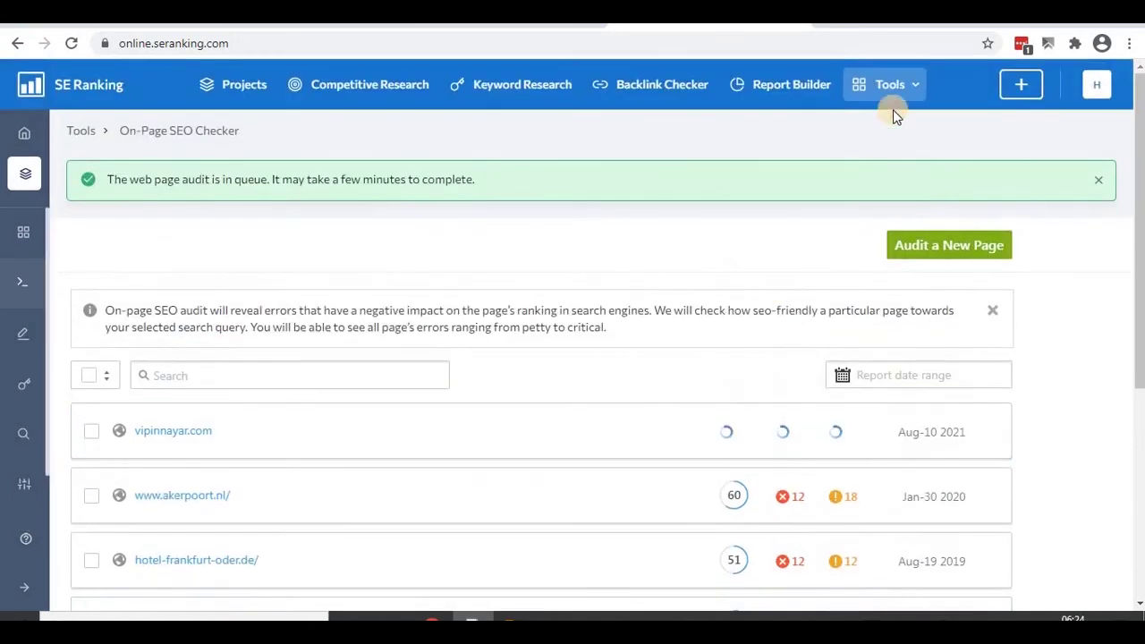
pyautogui.moveTo(905, 96)
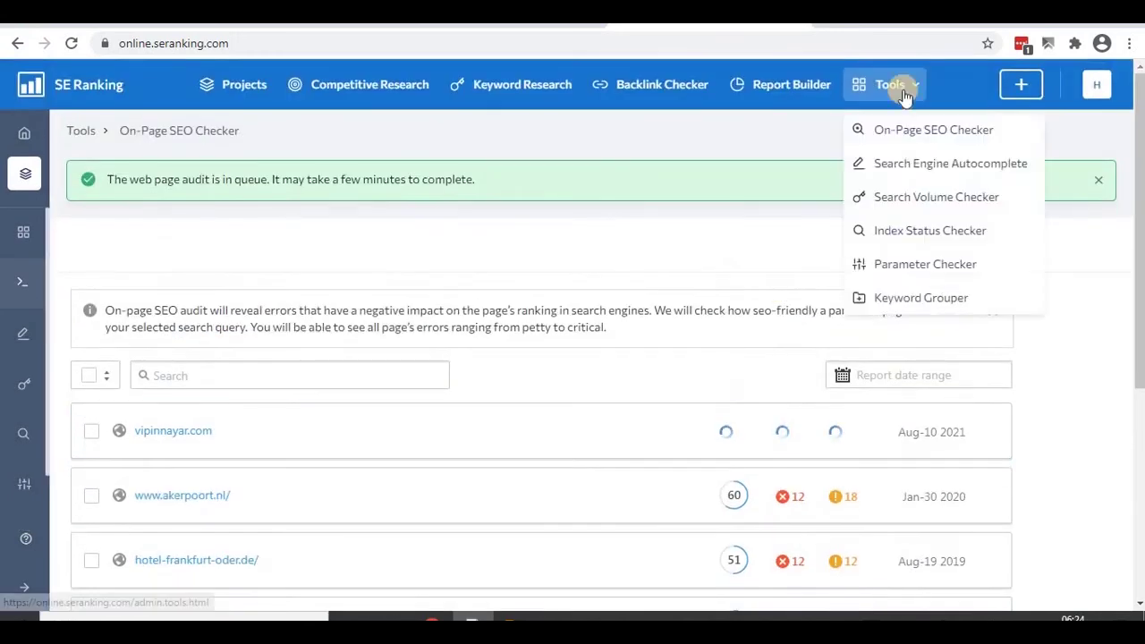
pyautogui.click(900, 173)
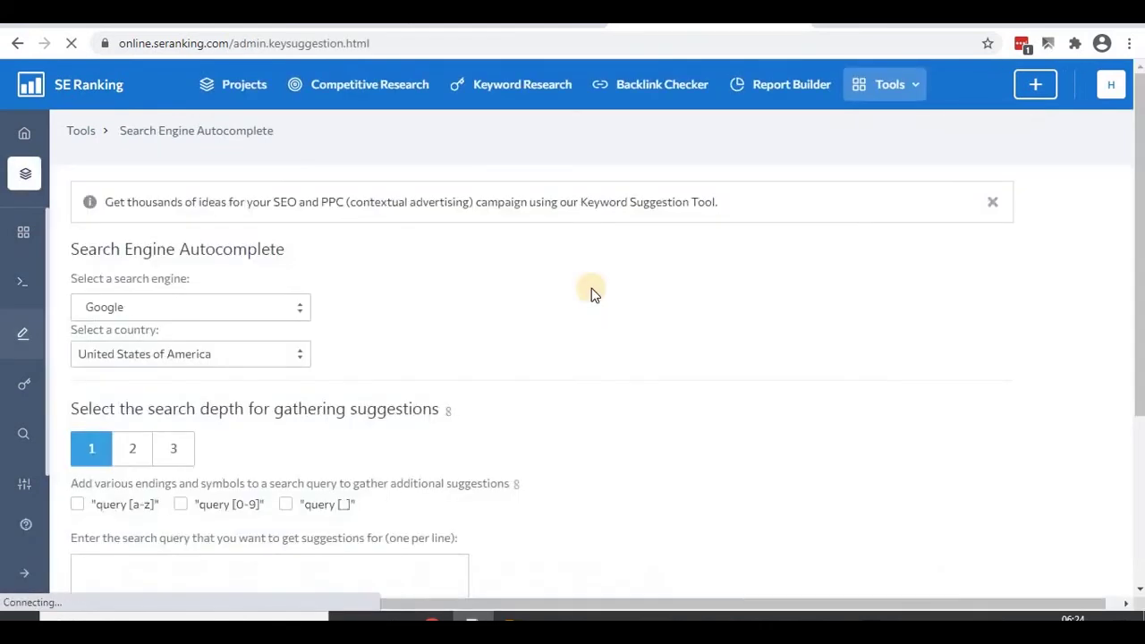
pyautogui.scroll(-1, 179, 295)
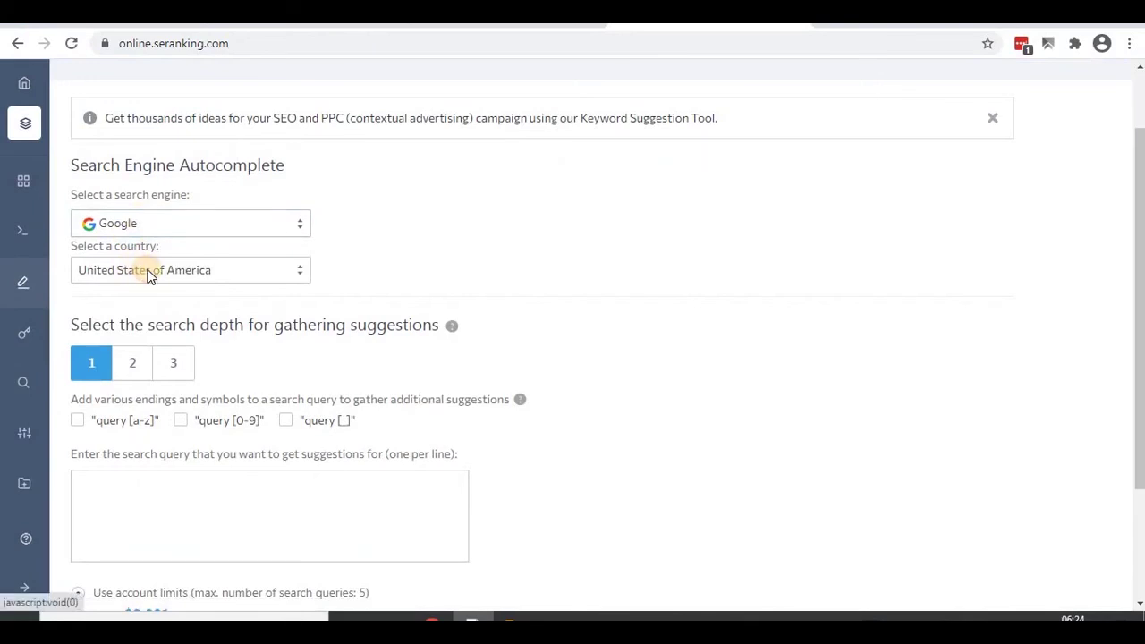
pyautogui.click(150, 276)
pyautogui.write('indi')
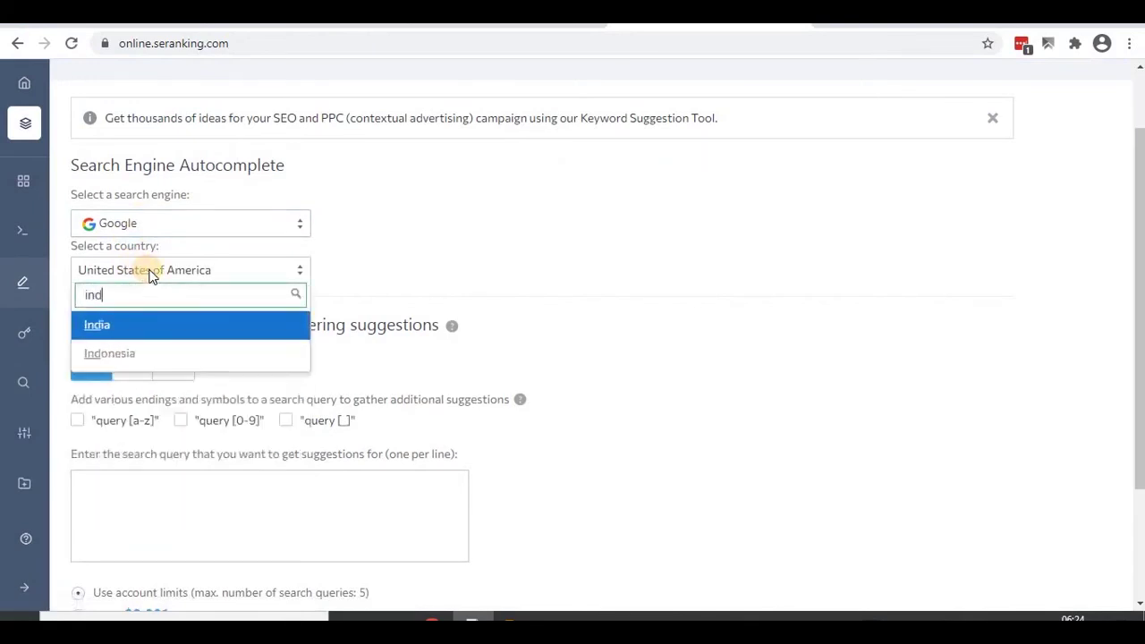
pyautogui.click(98, 326)
# - Run the autocomplete suggestion search for "seo expert kerala" with a search depth of 1
pyautogui.scroll(-2, 222, 399)
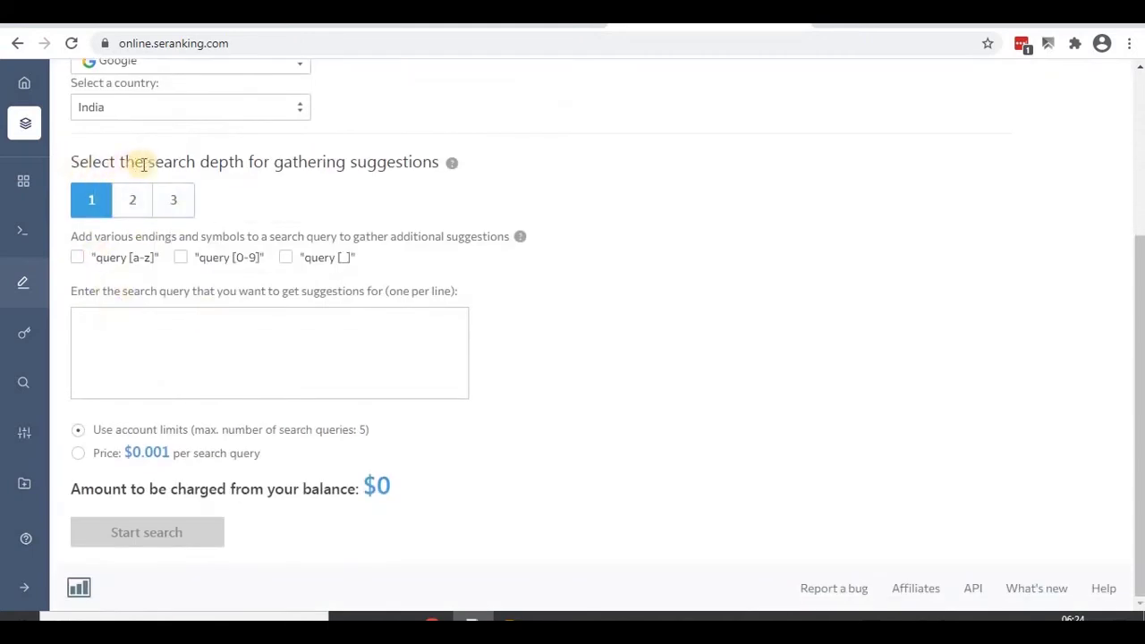
pyautogui.click(133, 199)
pyautogui.click(92, 208)
pyautogui.click(120, 205)
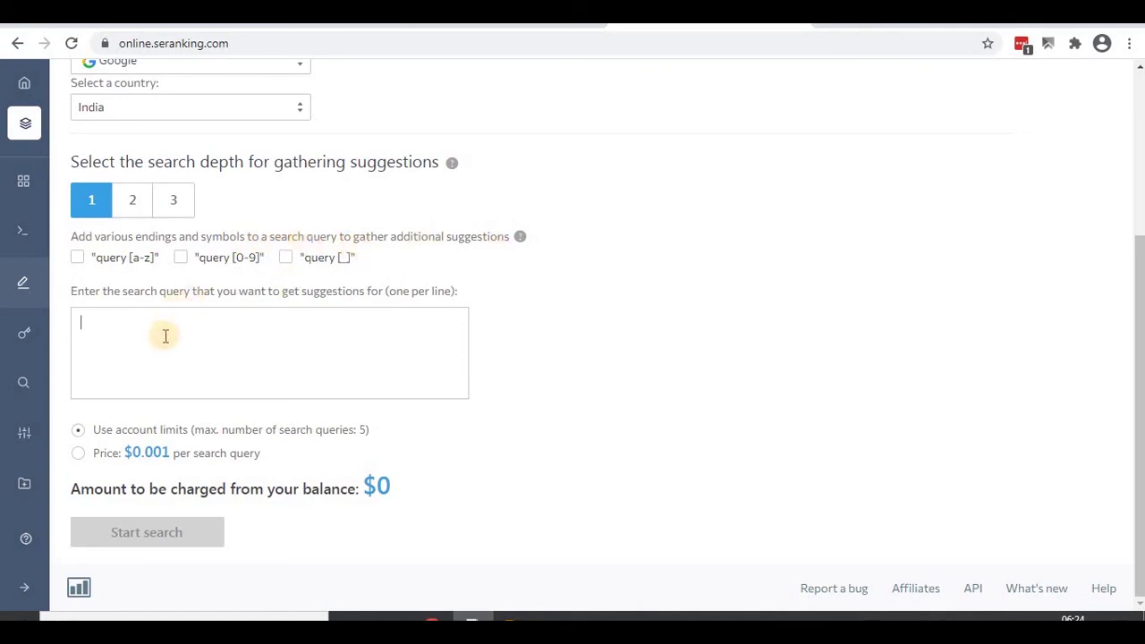
pyautogui.write('seo expert kerala')
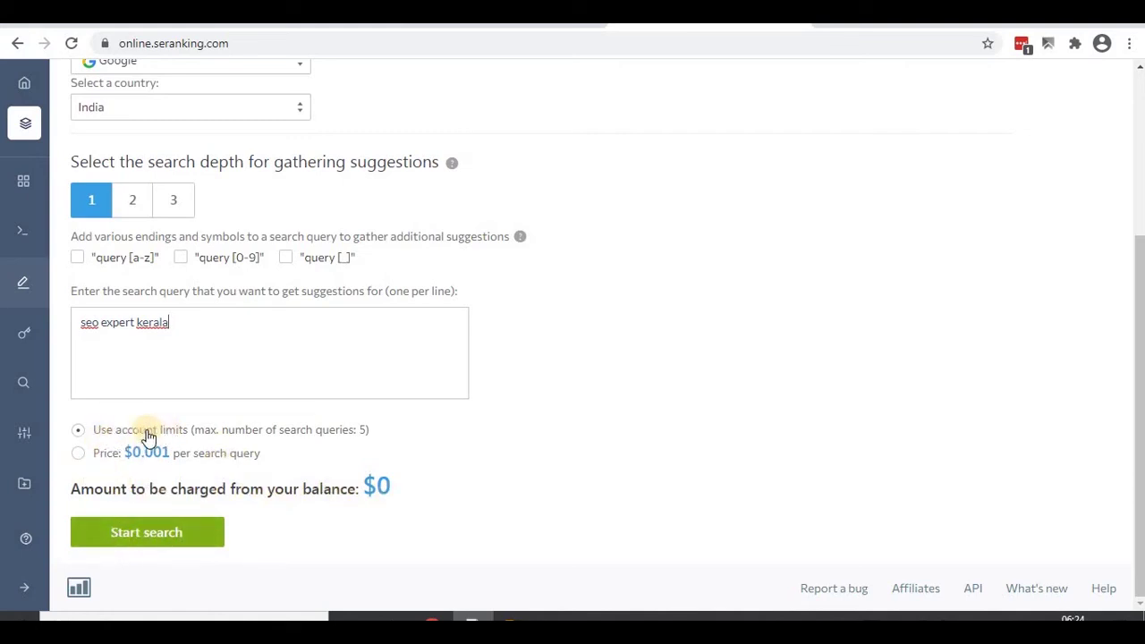
pyautogui.click(171, 541)
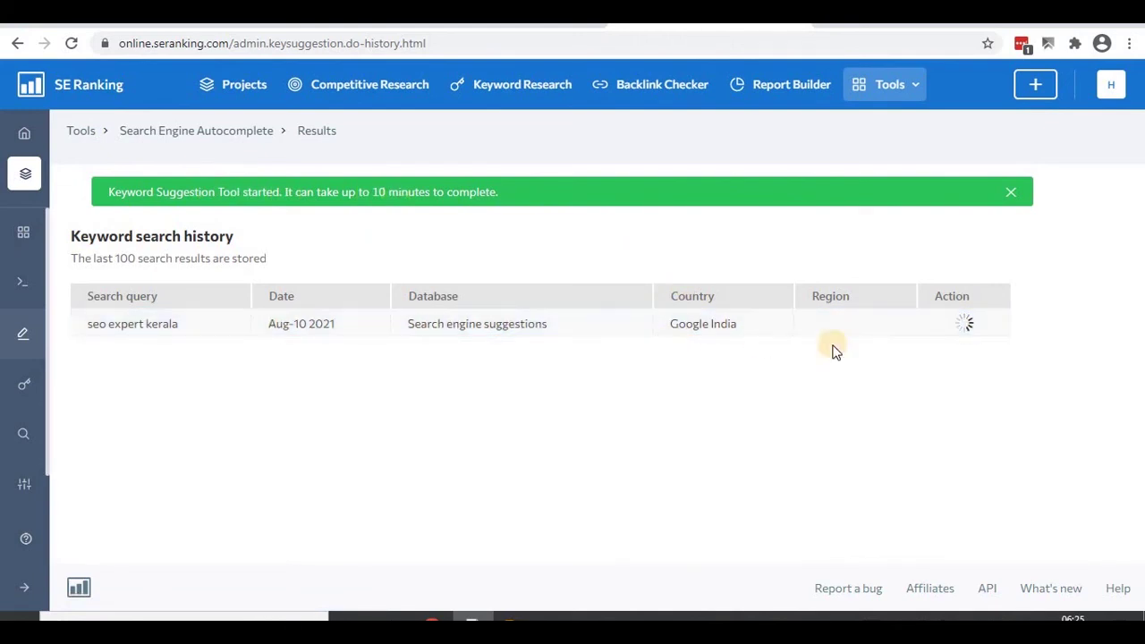
# - Open the Search Volume Checker tool and choose Google Keyword Planner as the source
pyautogui.click(913, 90)
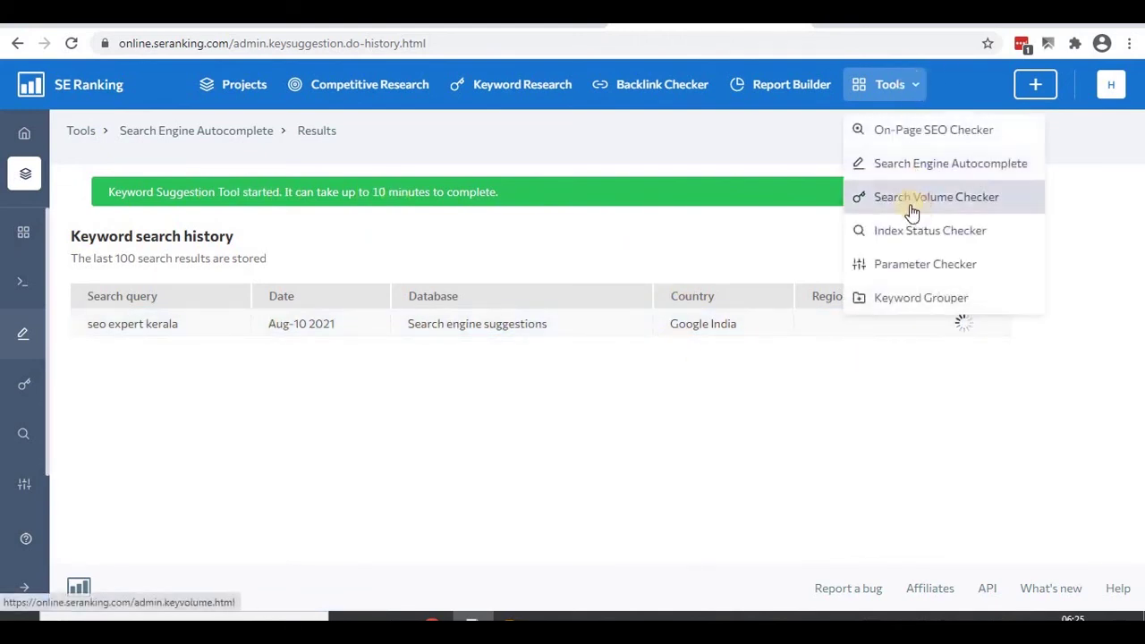
pyautogui.click(906, 200)
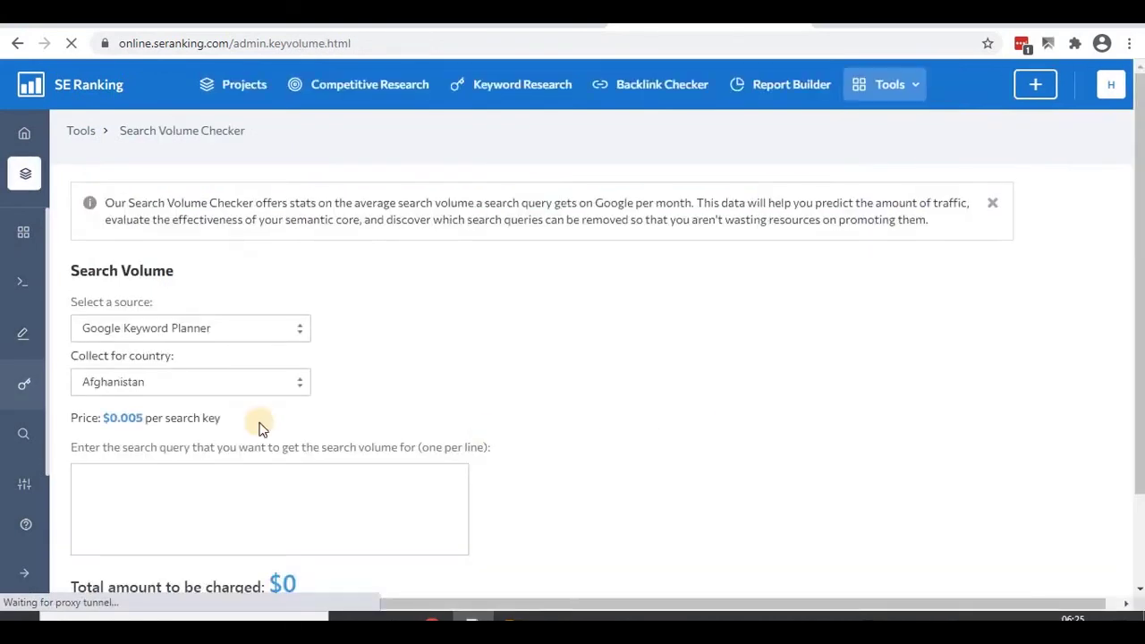
pyautogui.scroll(-1, 260, 429)
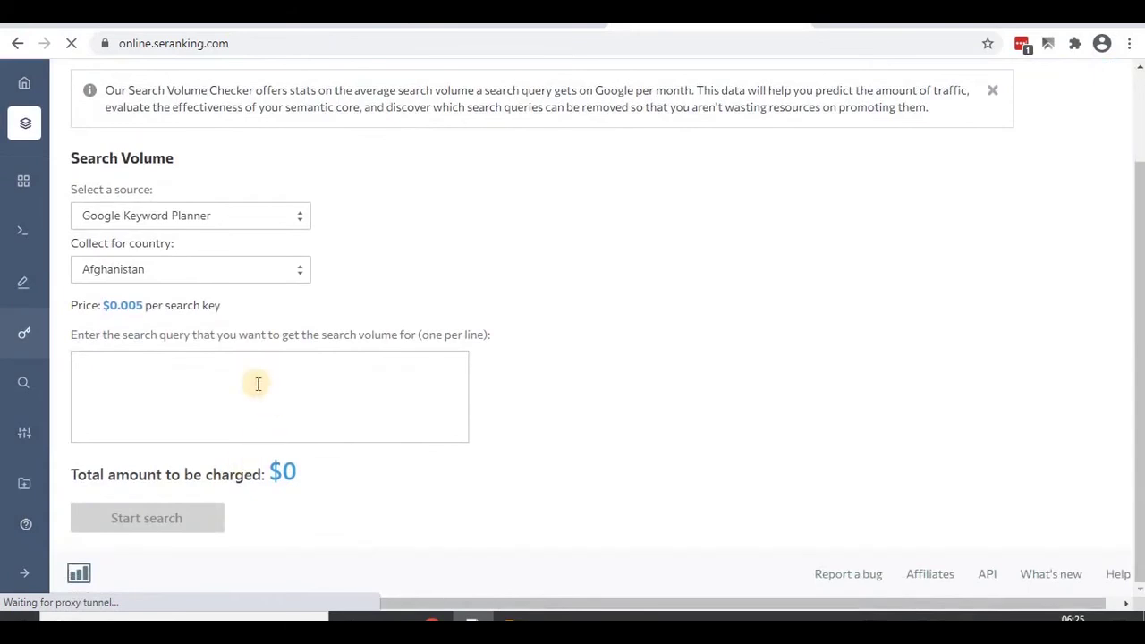
pyautogui.scroll(1, 210, 381)
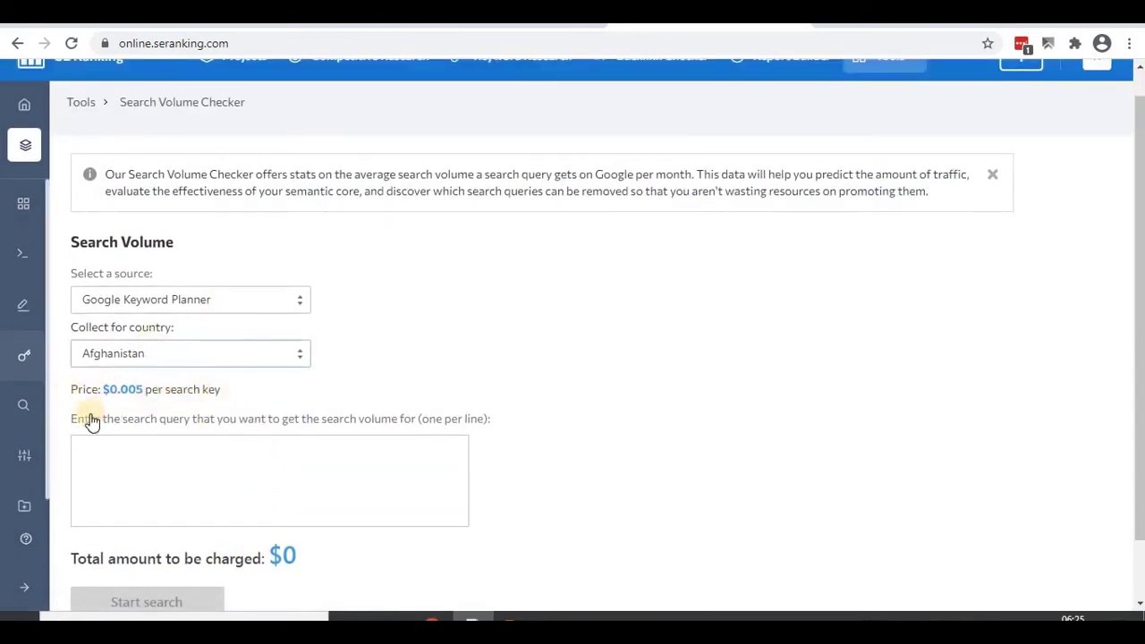
pyautogui.scroll(-1, 120, 432)
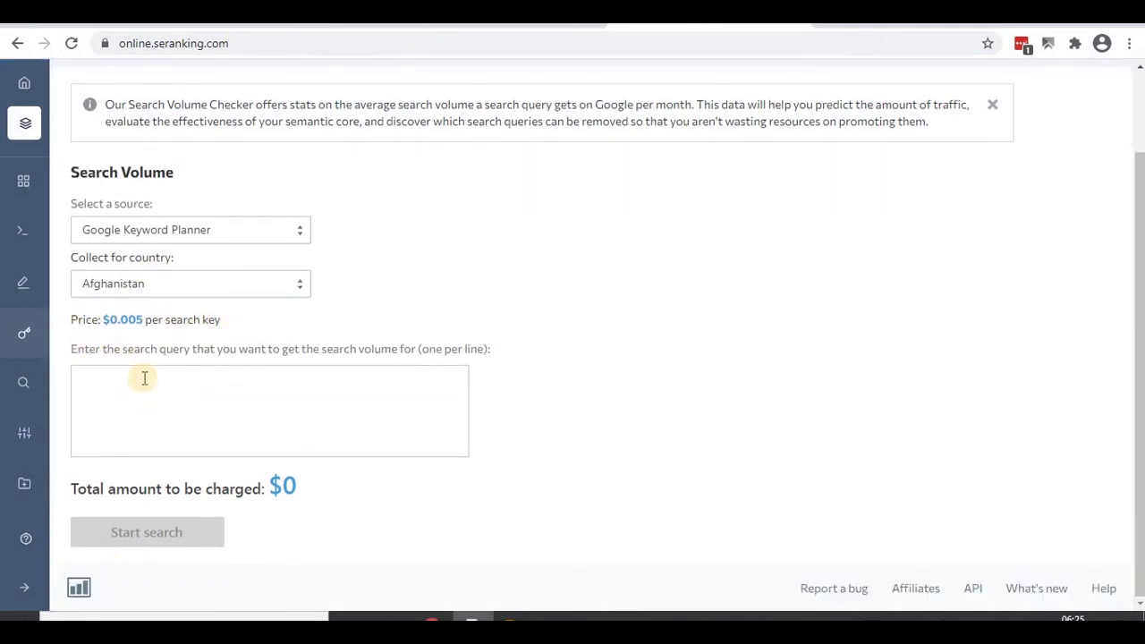
pyautogui.scroll(1, 144, 377)
pyautogui.click(197, 331)
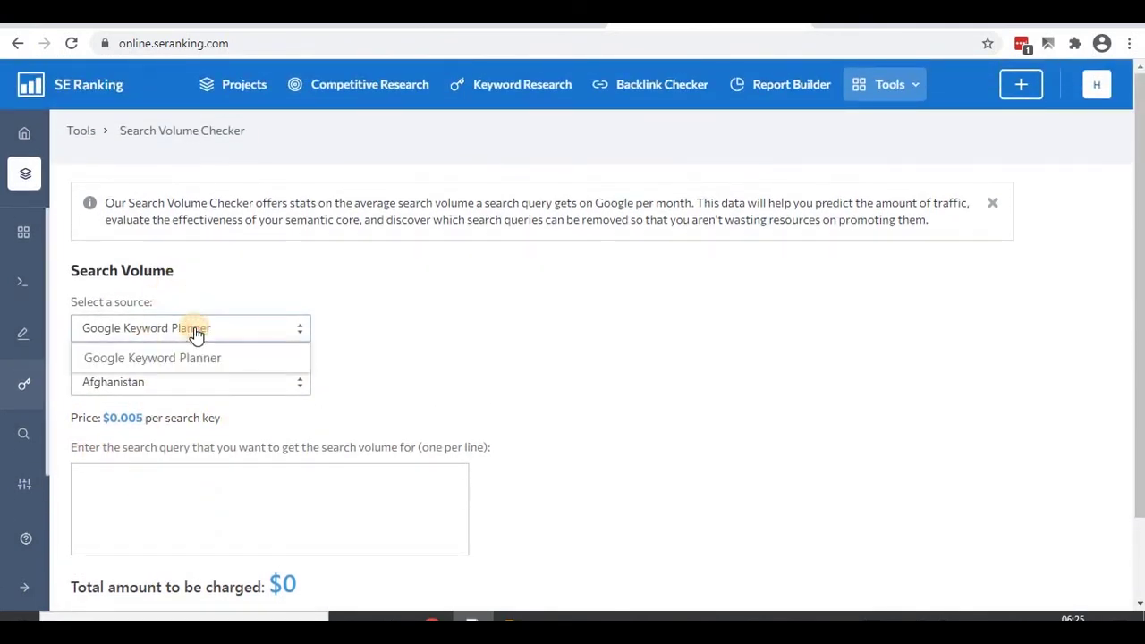
pyautogui.click(149, 369)
pyautogui.click(141, 385)
pyautogui.press('k')
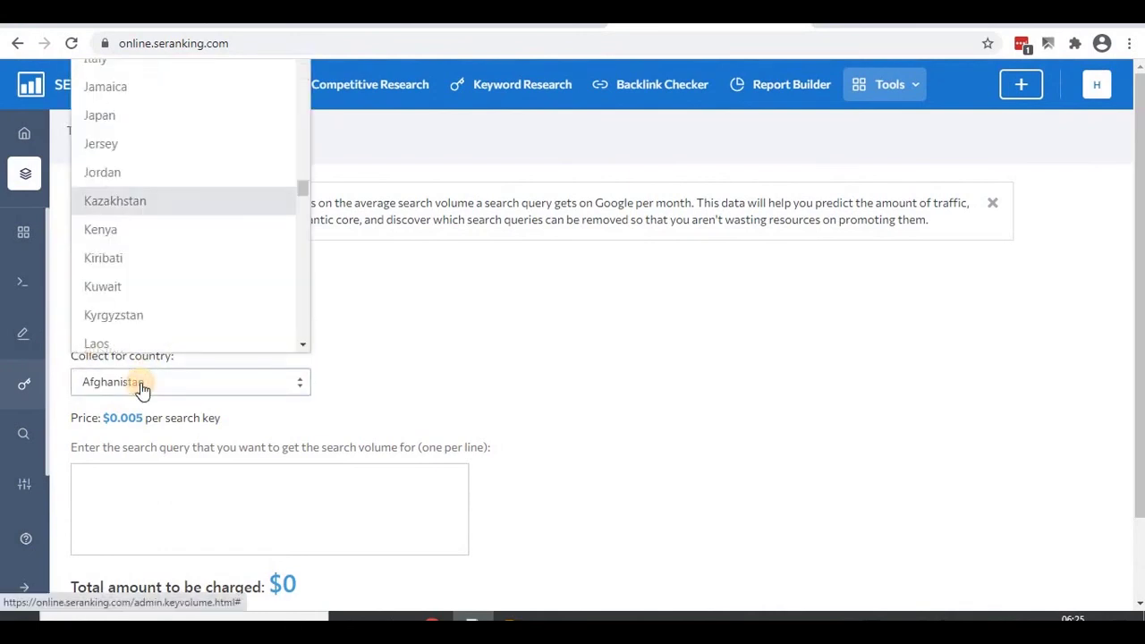
pyautogui.press('n')
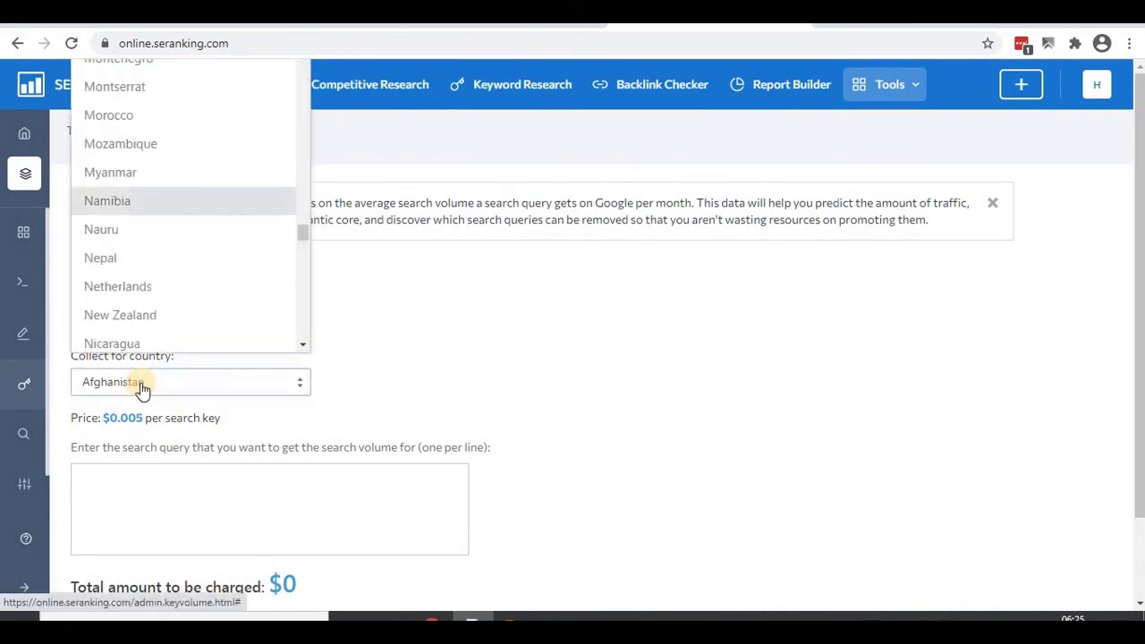
pyautogui.click(134, 388)
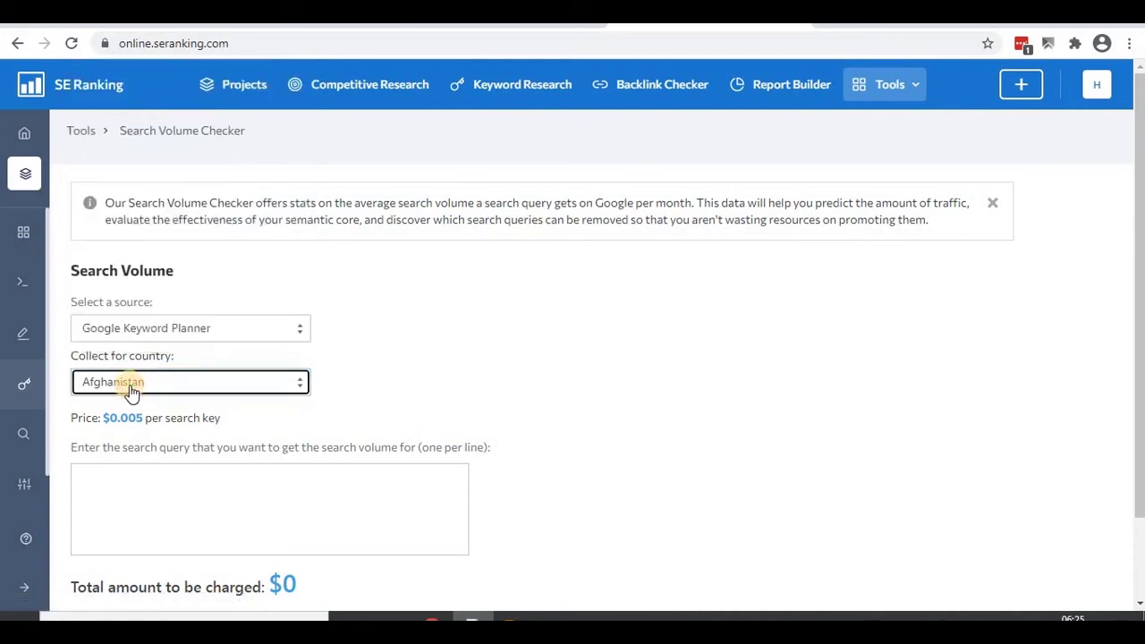
# - Set the search volume country to India and enter "seo" as the search query
pyautogui.click(130, 392)
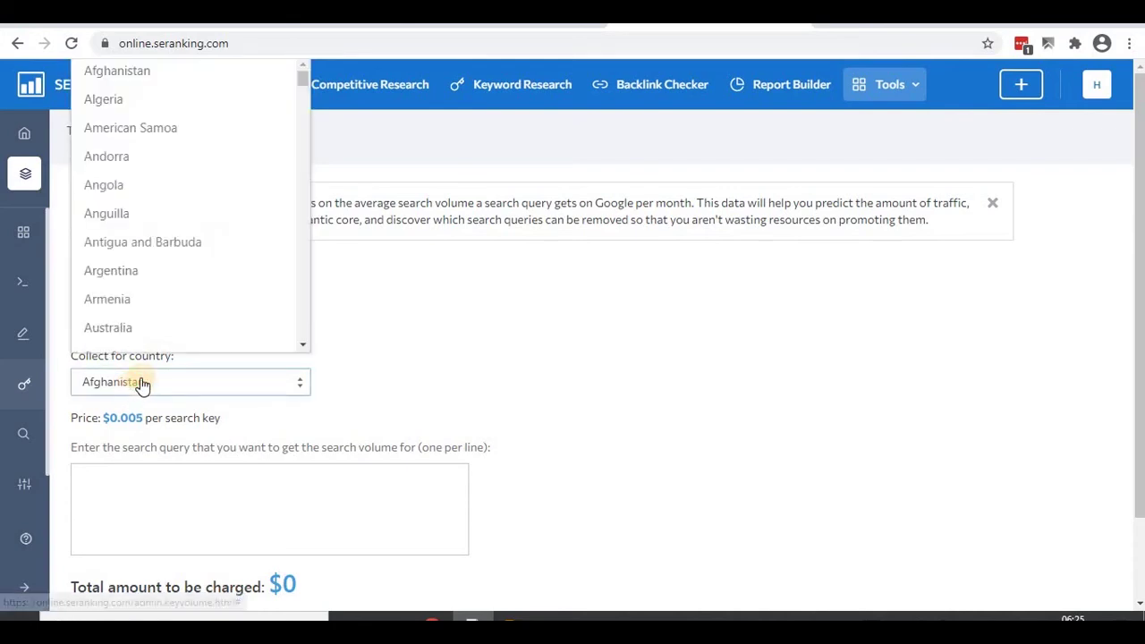
pyautogui.scroll(-5, 124, 279)
pyautogui.scroll(-10, 126, 284)
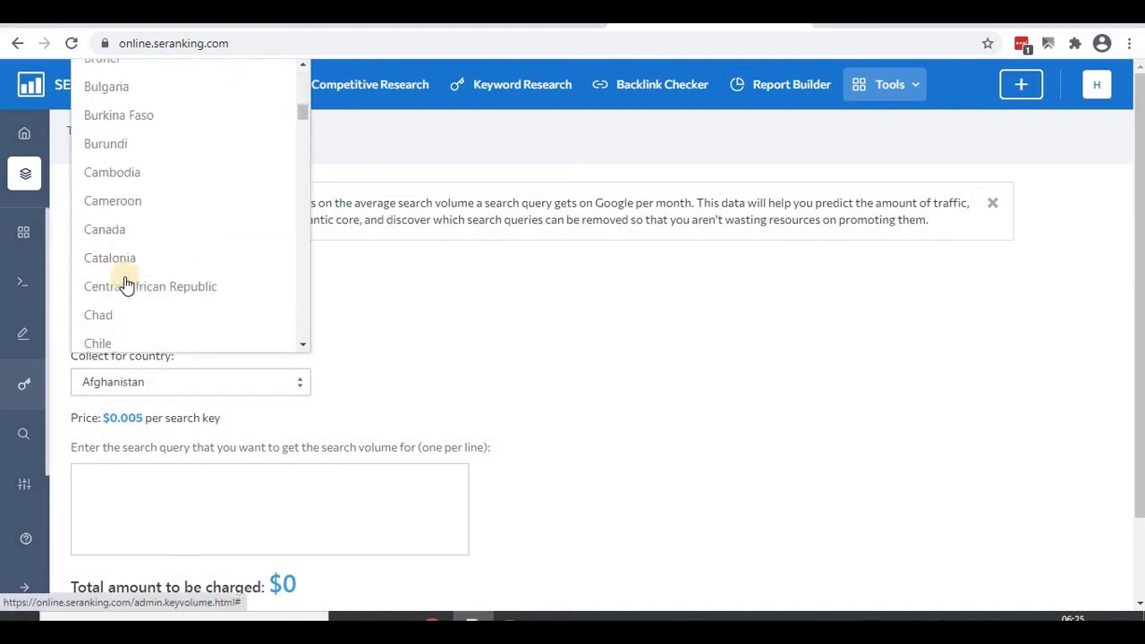
pyautogui.scroll(-10, 126, 284)
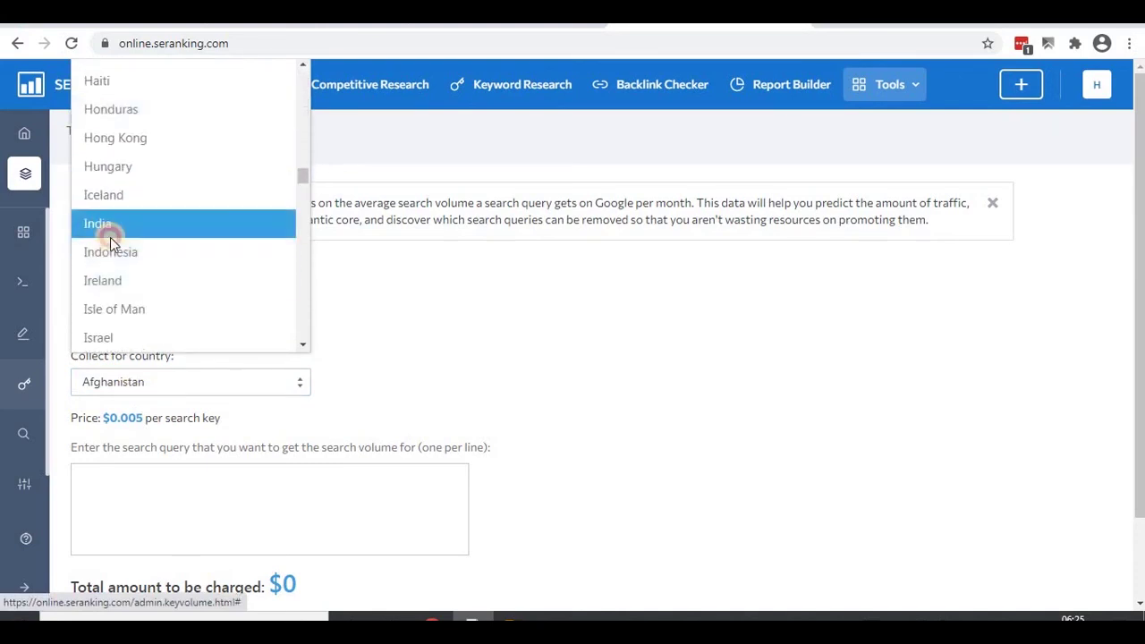
pyautogui.click(102, 223)
pyautogui.scroll(-1, 182, 428)
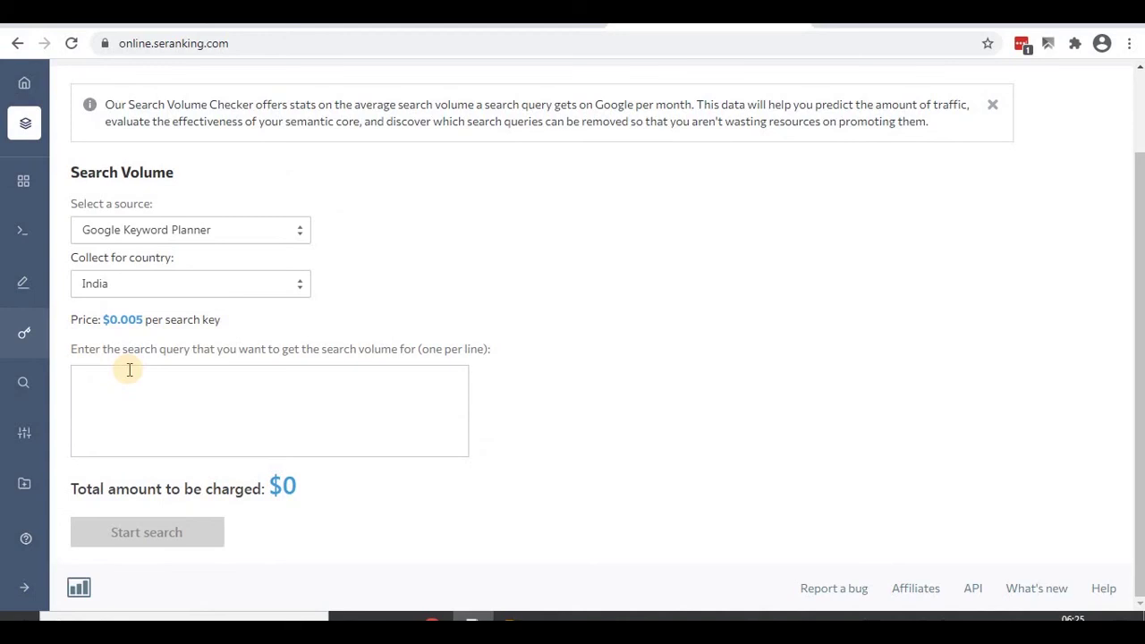
pyautogui.write('seo')
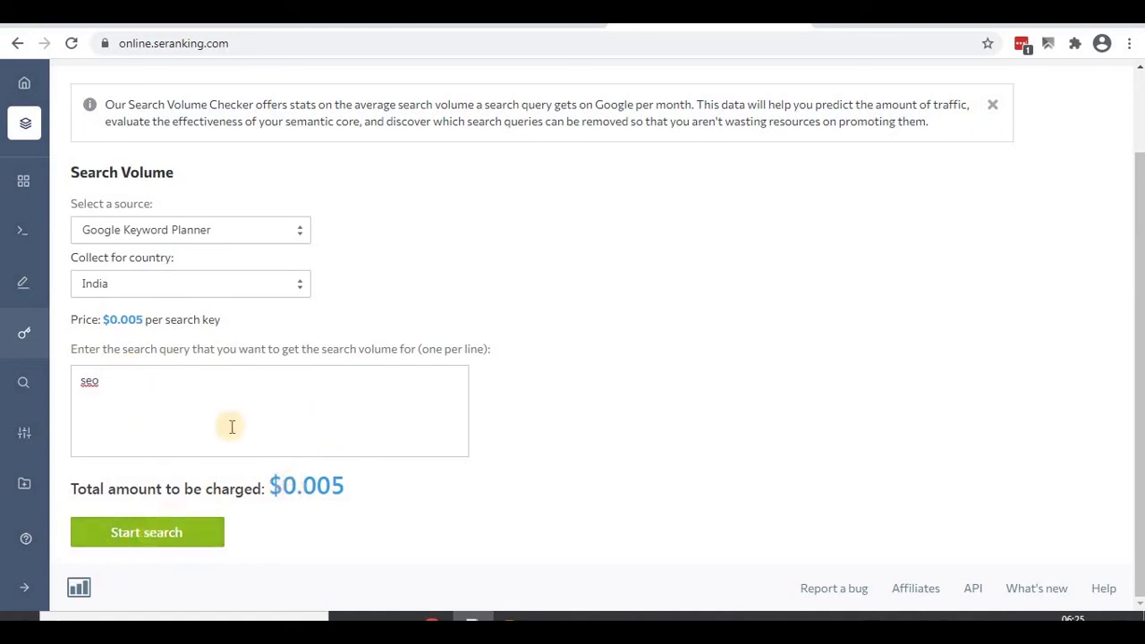
# - View the Index Status Checker tool and the Parameter Checker tool
pyautogui.scroll(2, 231, 427)
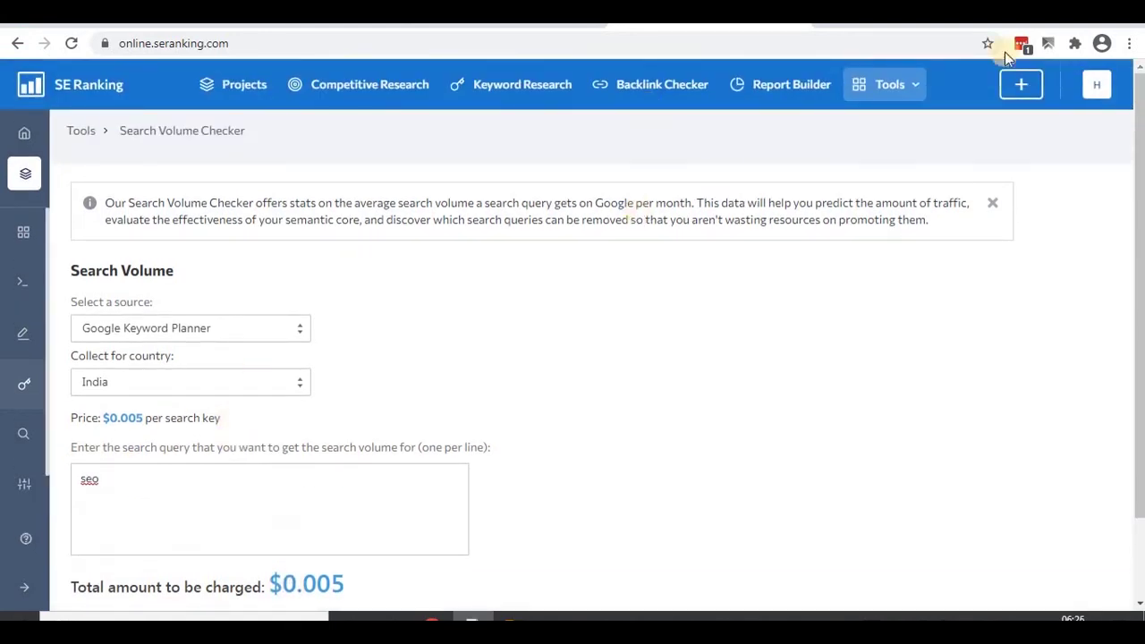
pyautogui.click(916, 105)
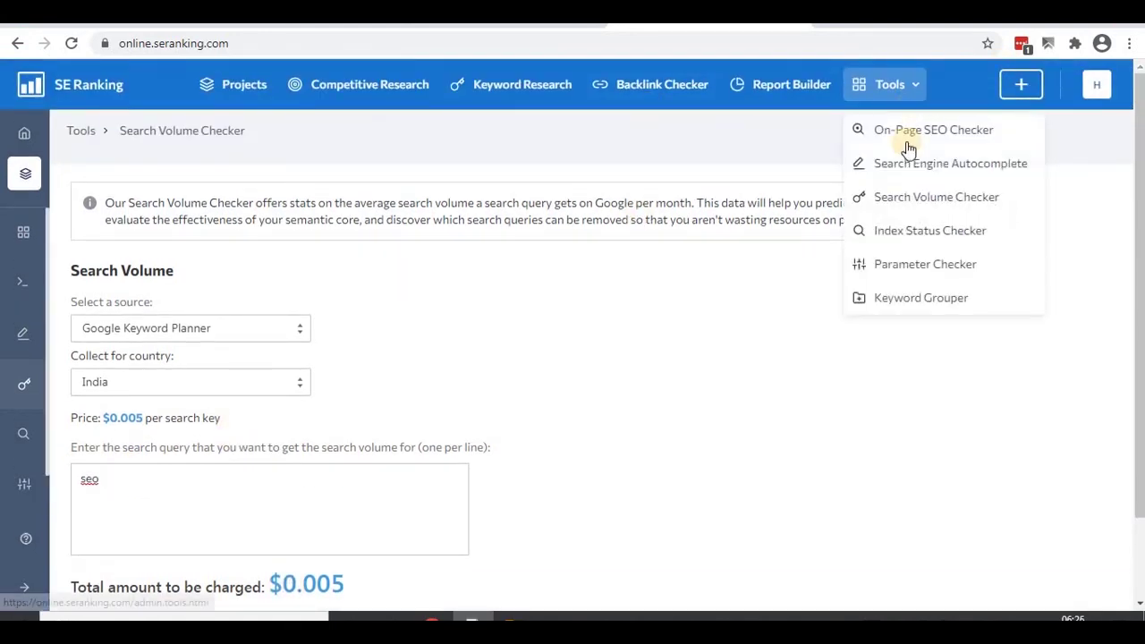
pyautogui.click(906, 235)
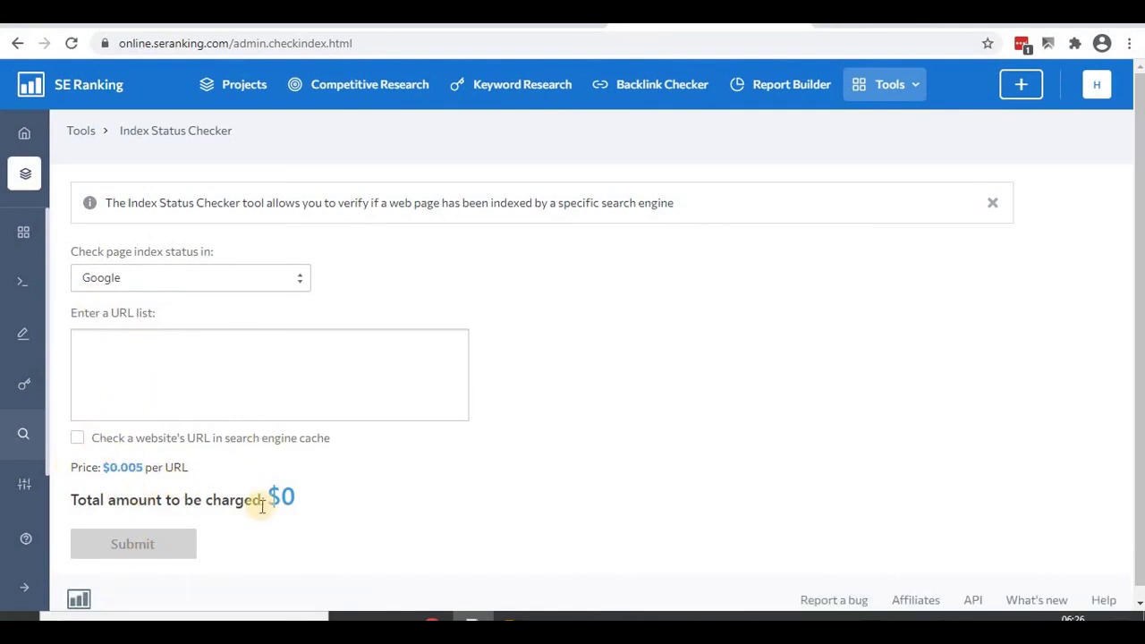
pyautogui.click(890, 84)
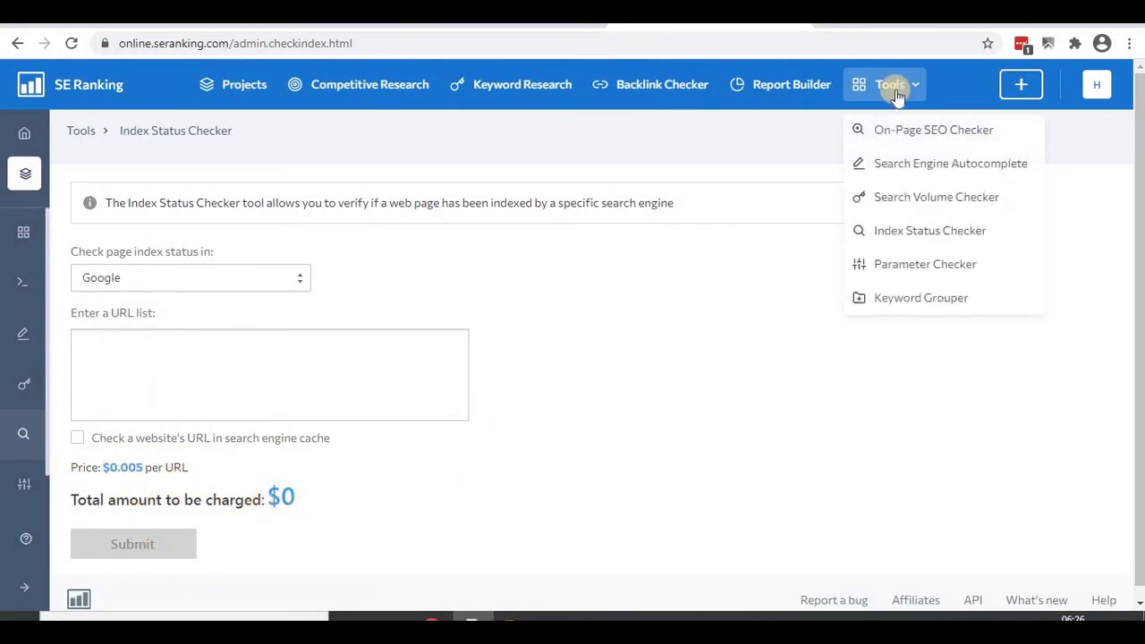
pyautogui.click(895, 266)
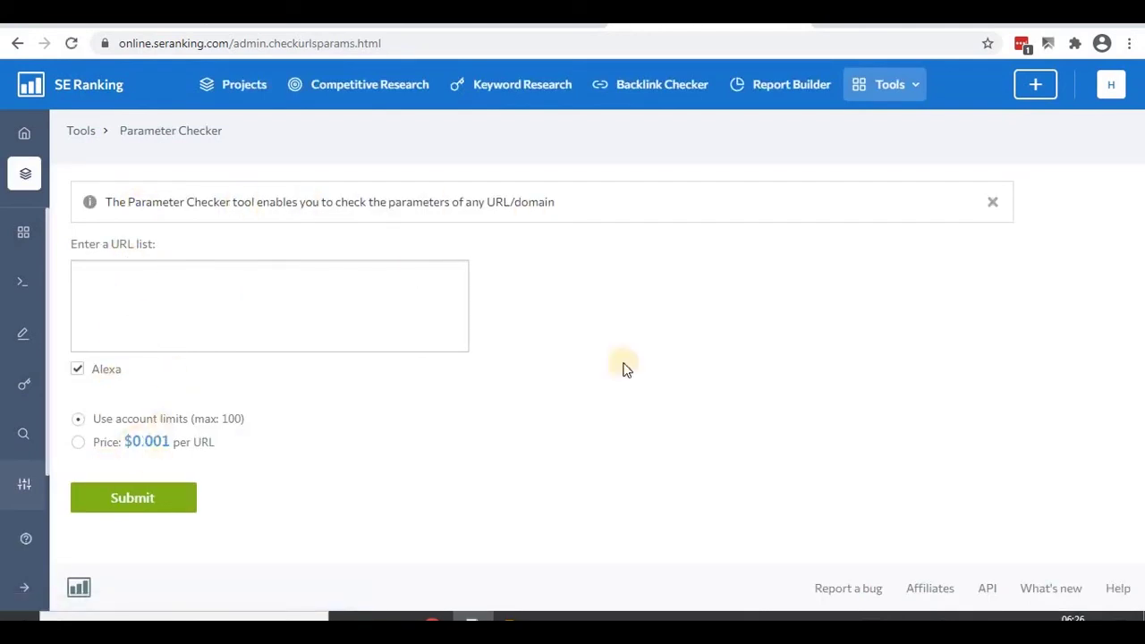
# - Open the Keyword Grouper tool and review its search engine, accuracy, method and search volume settings
pyautogui.moveTo(901, 84)
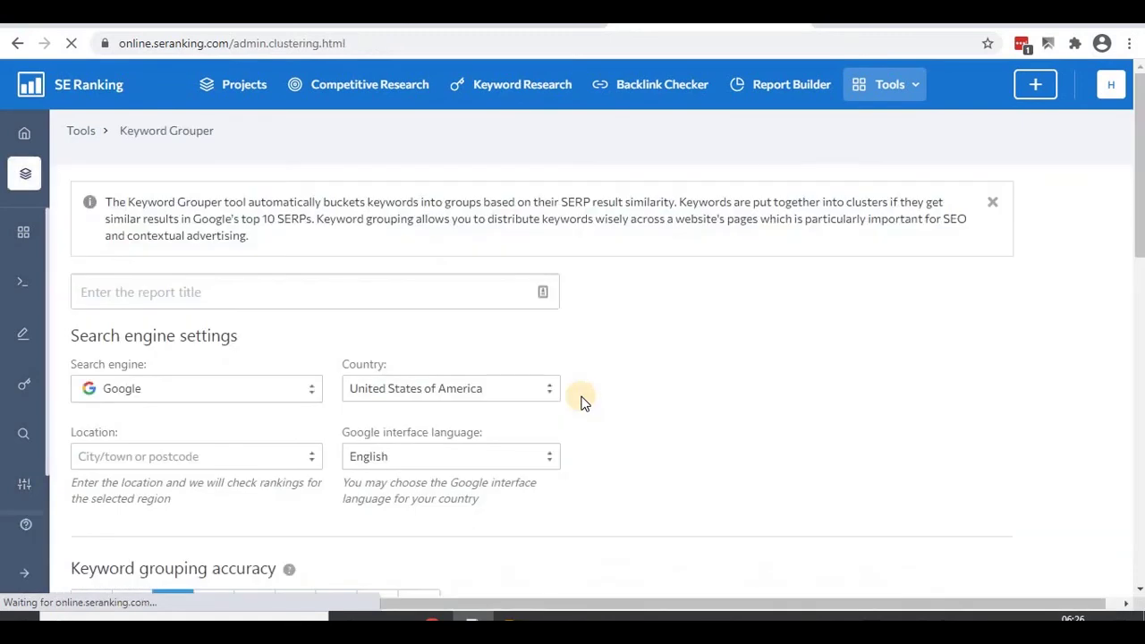
pyautogui.scroll(-1, 385, 398)
pyautogui.scroll(-9, 389, 392)
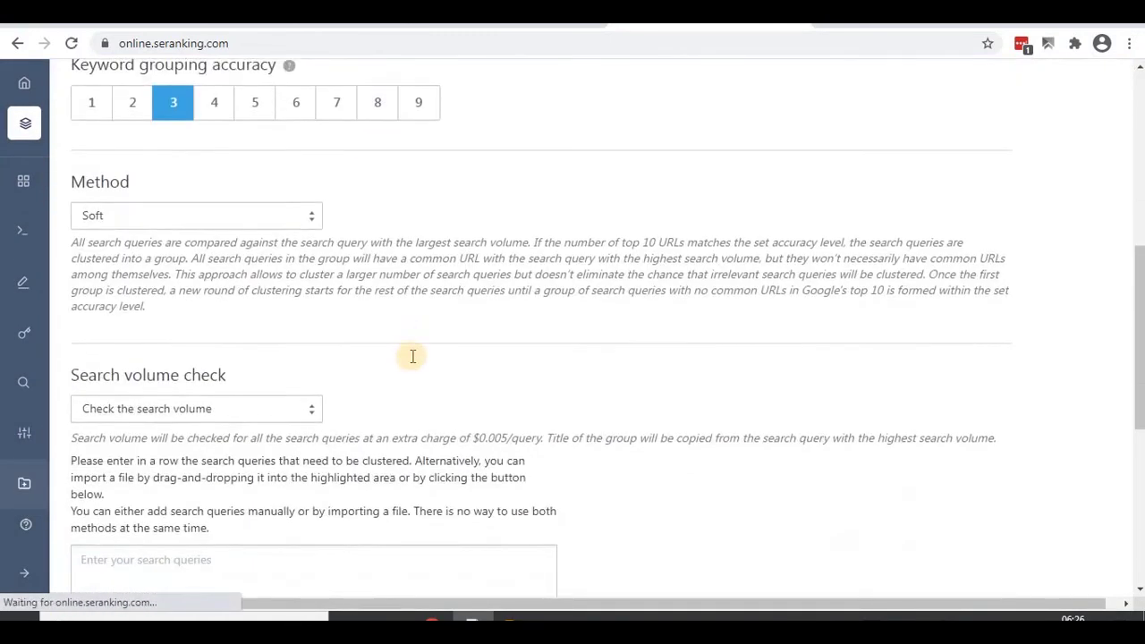
pyautogui.scroll(10, 621, 445)
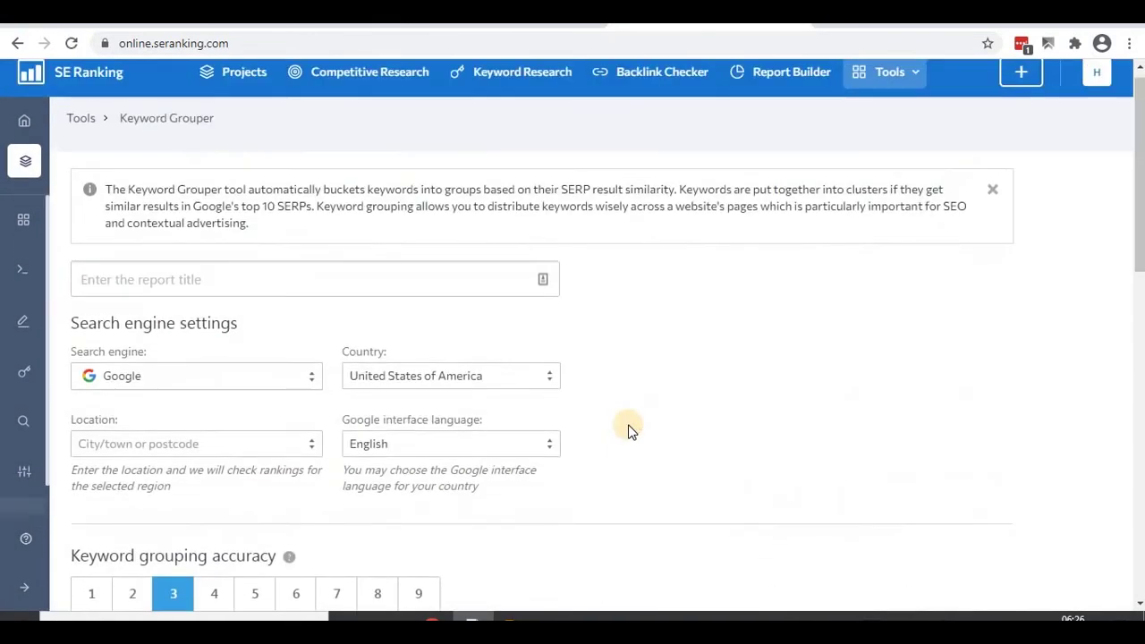
# - Download the vip Project Report from the manual reports list and open the downloaded PDF
pyautogui.click(902, 89)
pyautogui.click(756, 87)
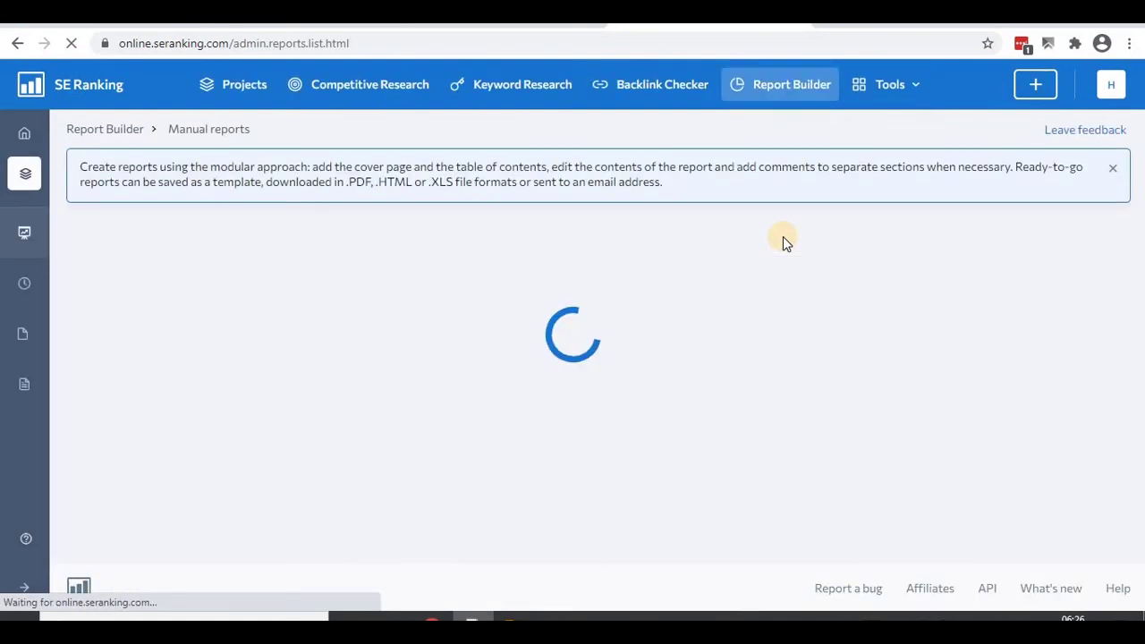
pyautogui.moveTo(583, 386)
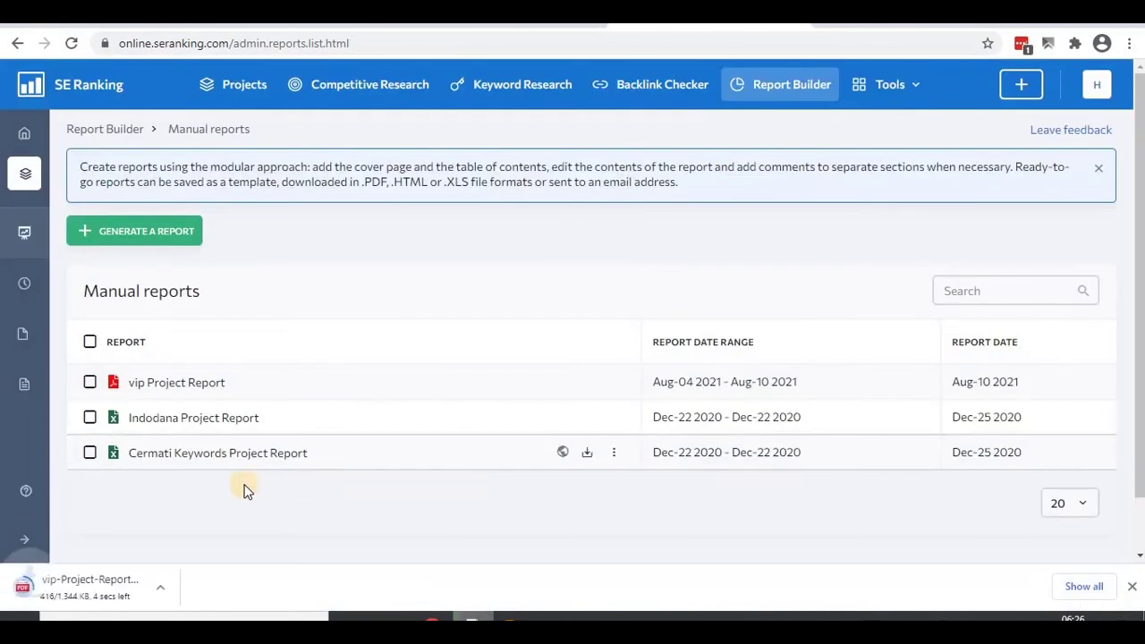
pyautogui.click(179, 589)
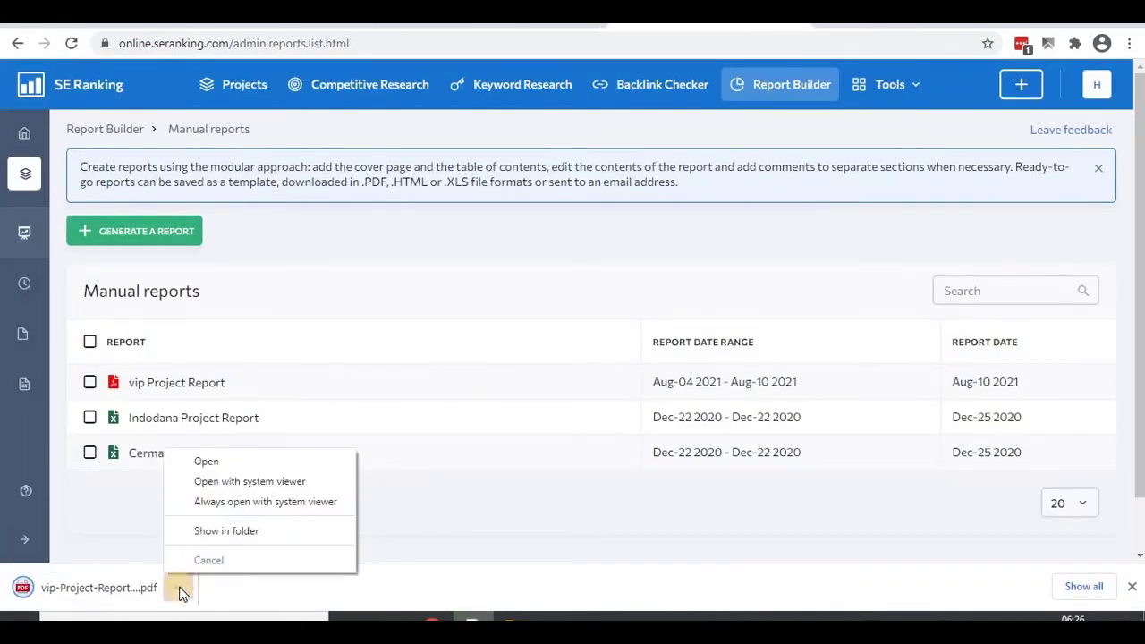
pyautogui.press('Return')
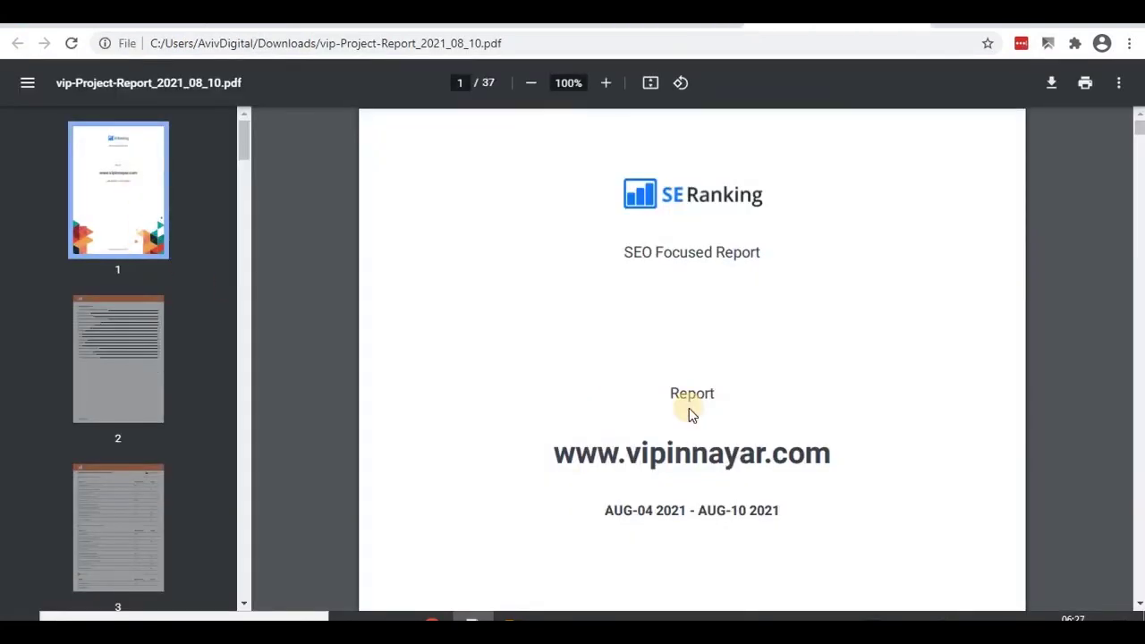
# - Review the report's cover, table of contents and keyword rankings for the first and last period dates
pyautogui.scroll(-3, 680, 413)
pyautogui.scroll(-11, 662, 423)
pyautogui.scroll(3, 396, 307)
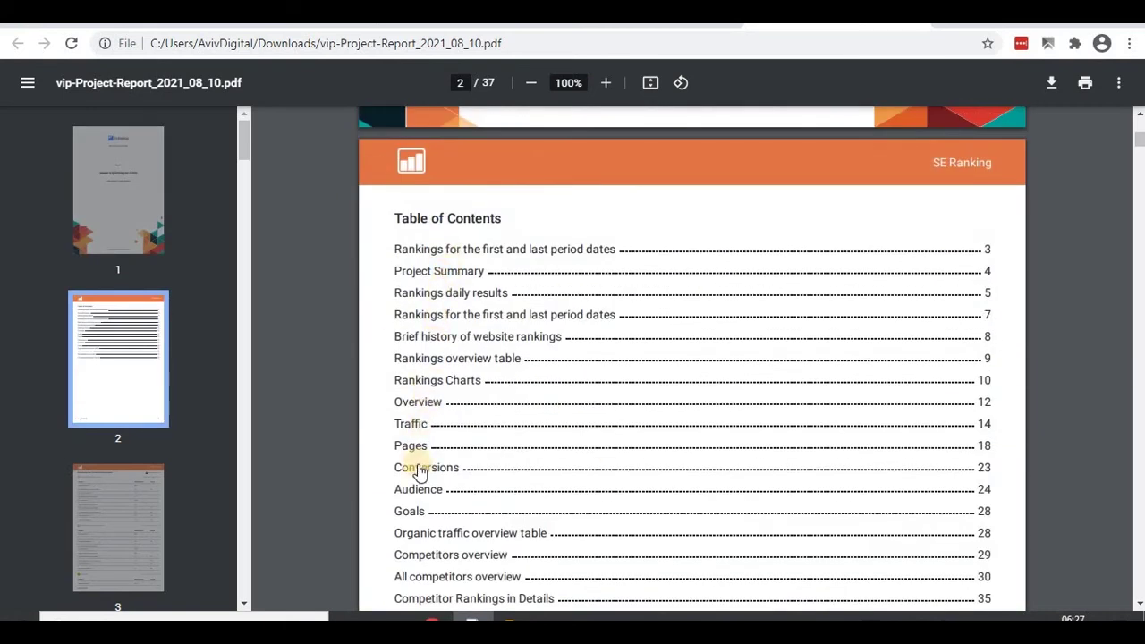
pyautogui.scroll(-10, 417, 470)
pyautogui.scroll(-5, 441, 242)
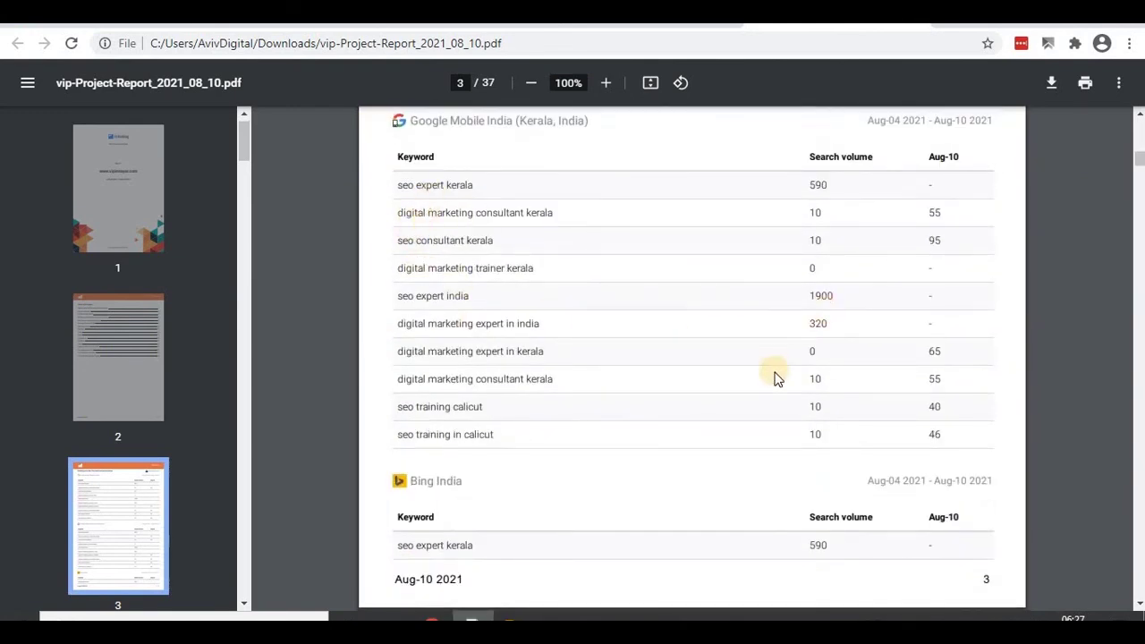
# - Examine the report's Project Summary, including average position charts and the top 5 keywords by rankings
pyautogui.scroll(-4, 775, 376)
pyautogui.scroll(-5, 647, 195)
pyautogui.scroll(-1, 579, 264)
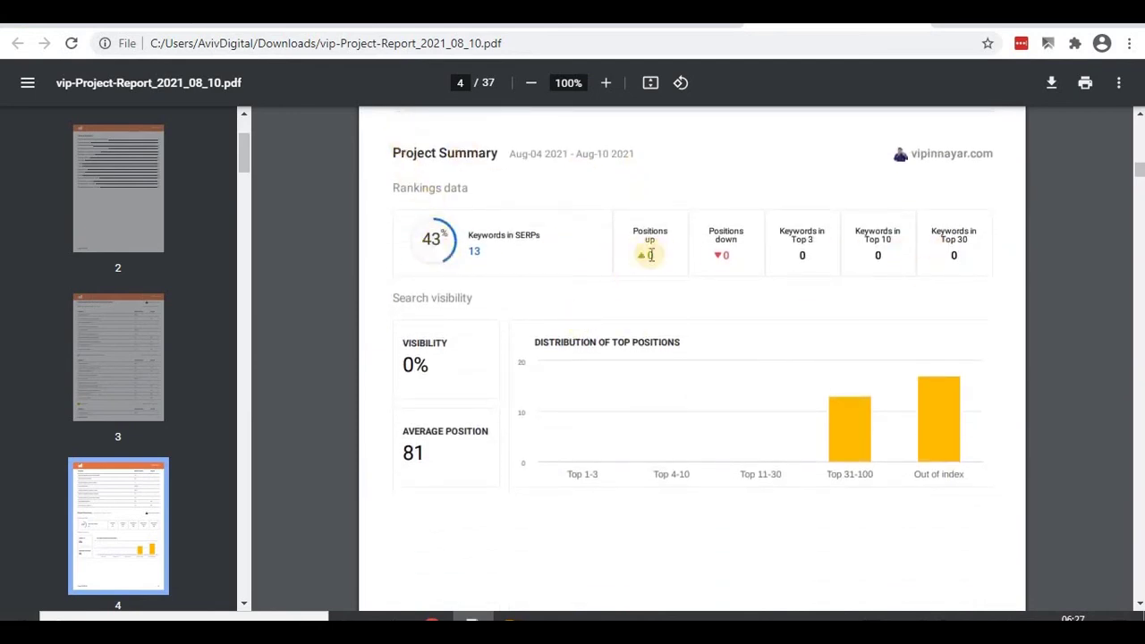
pyautogui.scroll(-3, 688, 296)
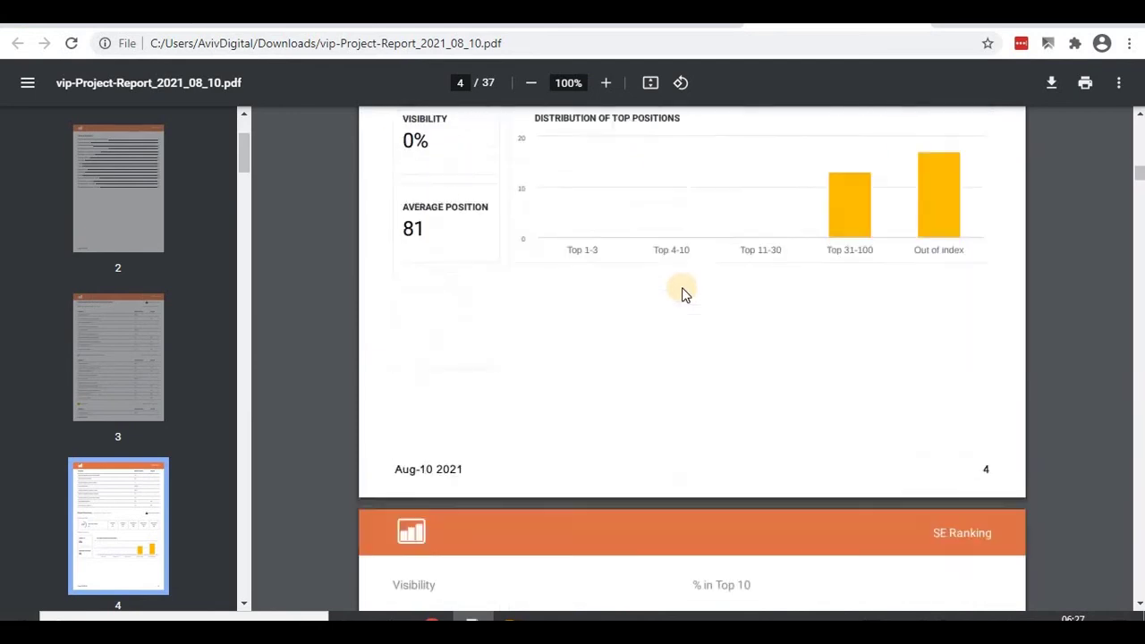
pyautogui.scroll(-5, 642, 315)
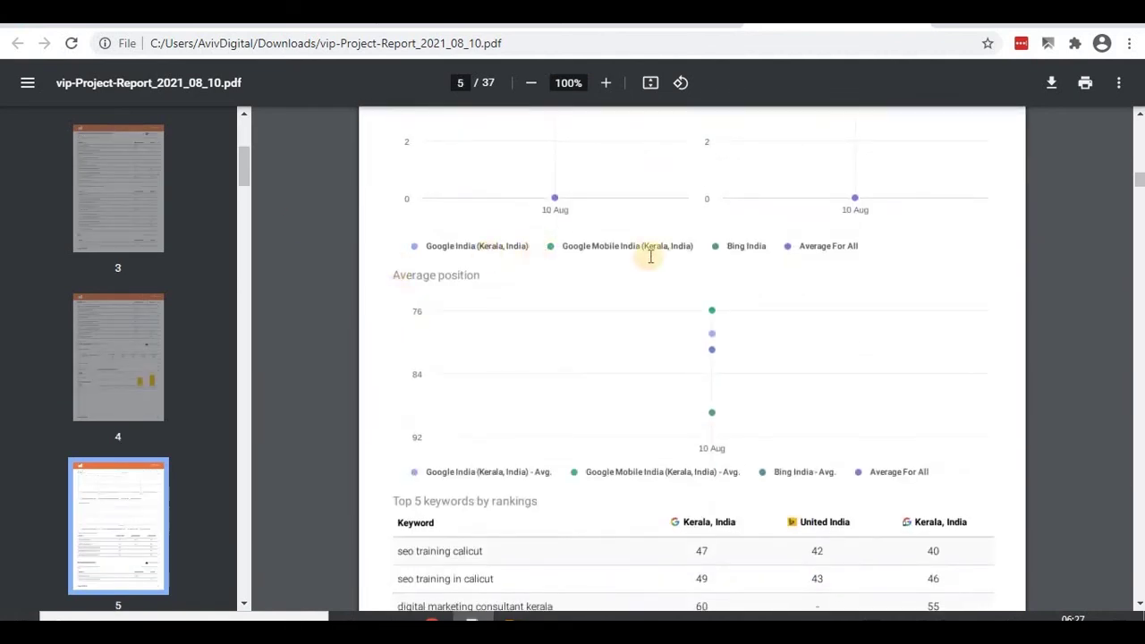
pyautogui.scroll(-3, 573, 326)
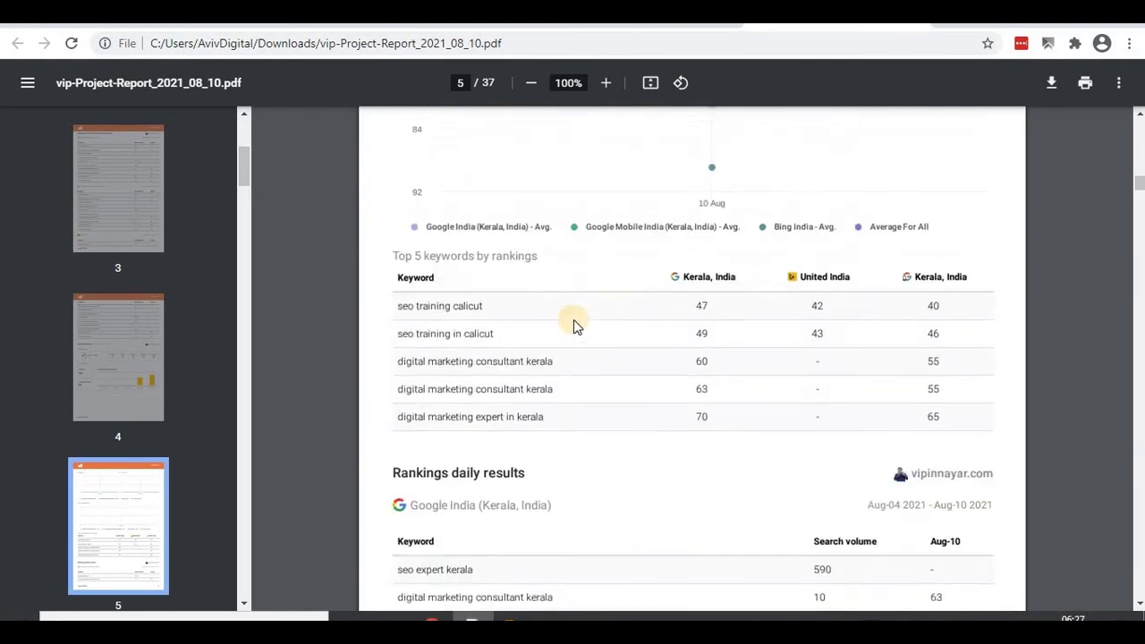
pyautogui.scroll(-2, 752, 336)
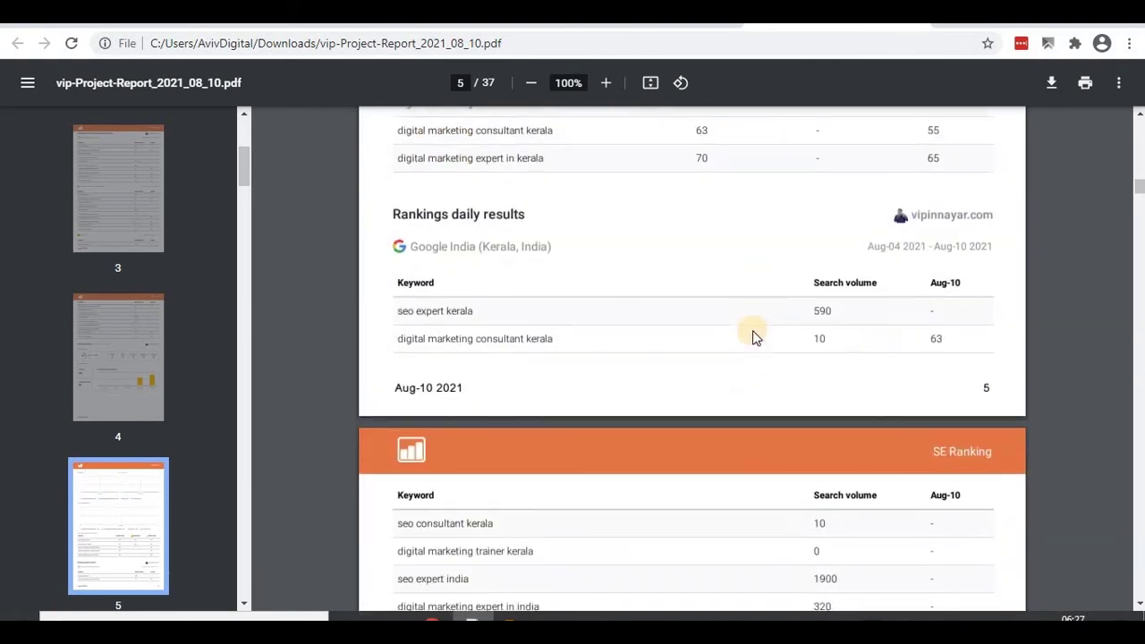
pyautogui.scroll(2, 699, 252)
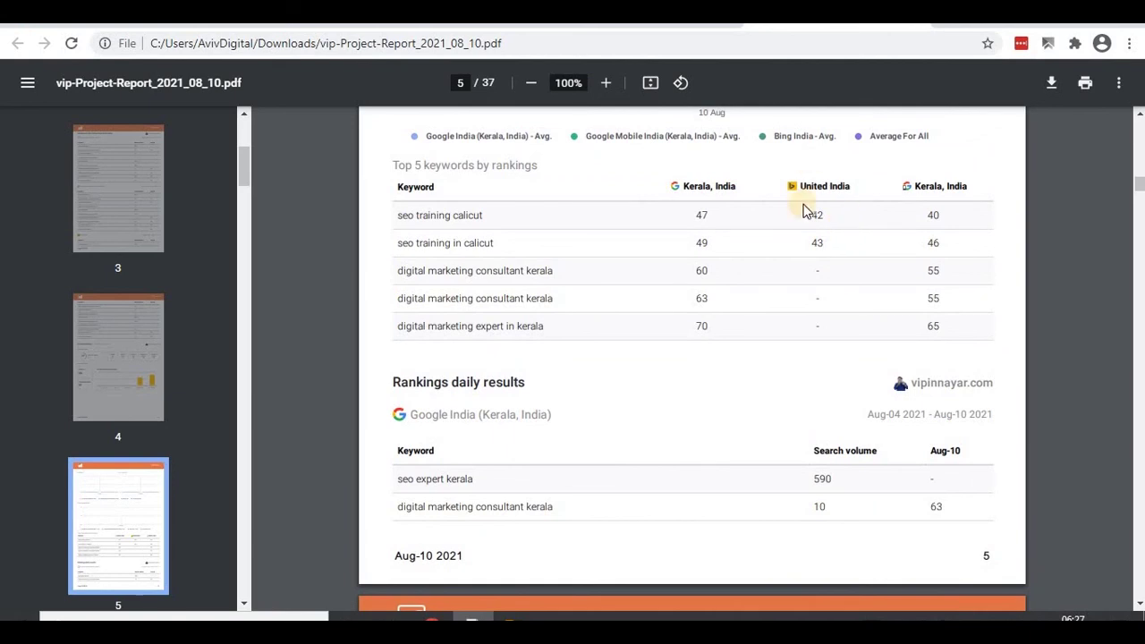
# - Examine the Rankings overview table and the Rankings Charts section on page 10 of the report
pyautogui.scroll(-10, 358, 266)
pyautogui.scroll(-15, 424, 333)
pyautogui.scroll(-15, 424, 338)
pyautogui.scroll(-3, 417, 323)
pyautogui.scroll(3, 417, 322)
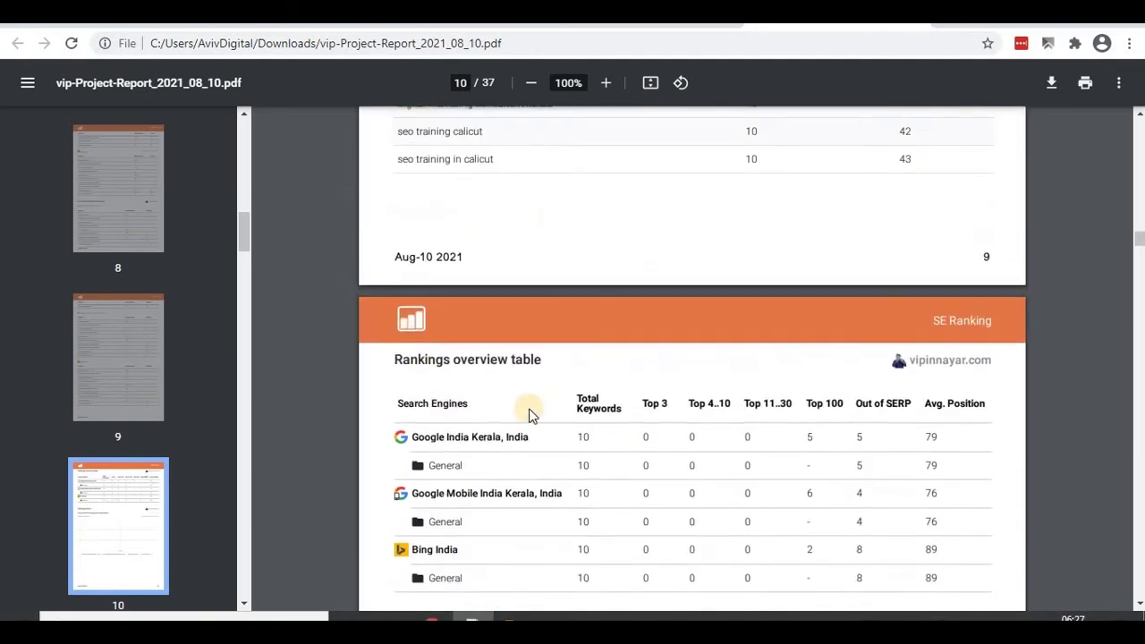
pyautogui.scroll(-2, 529, 414)
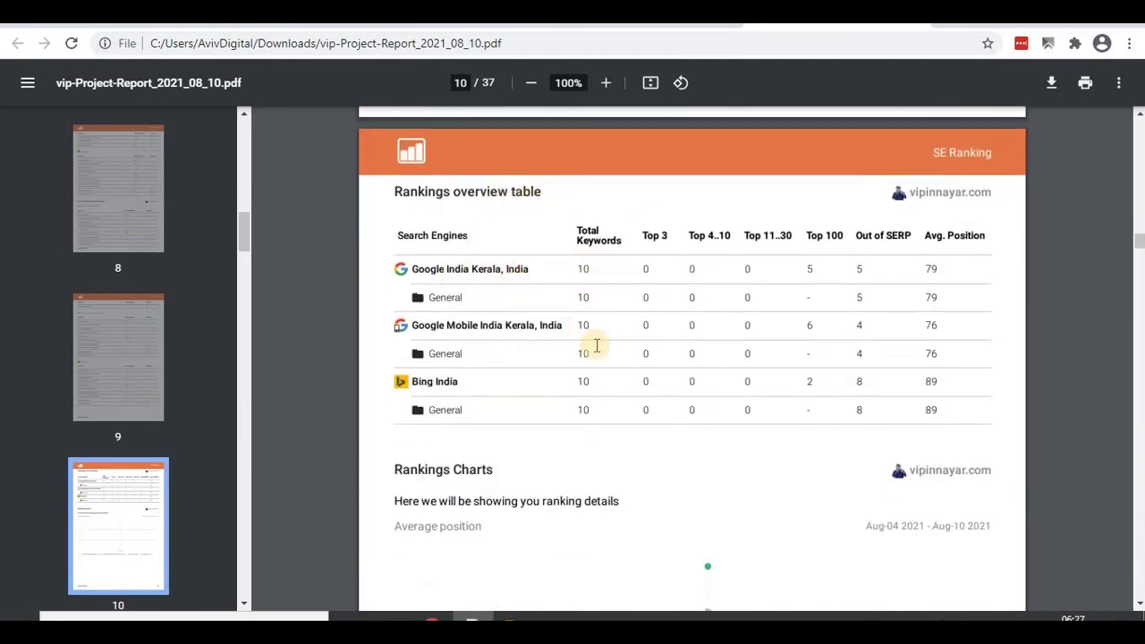
pyautogui.scroll(-2, 589, 361)
pyautogui.scroll(-2, 450, 433)
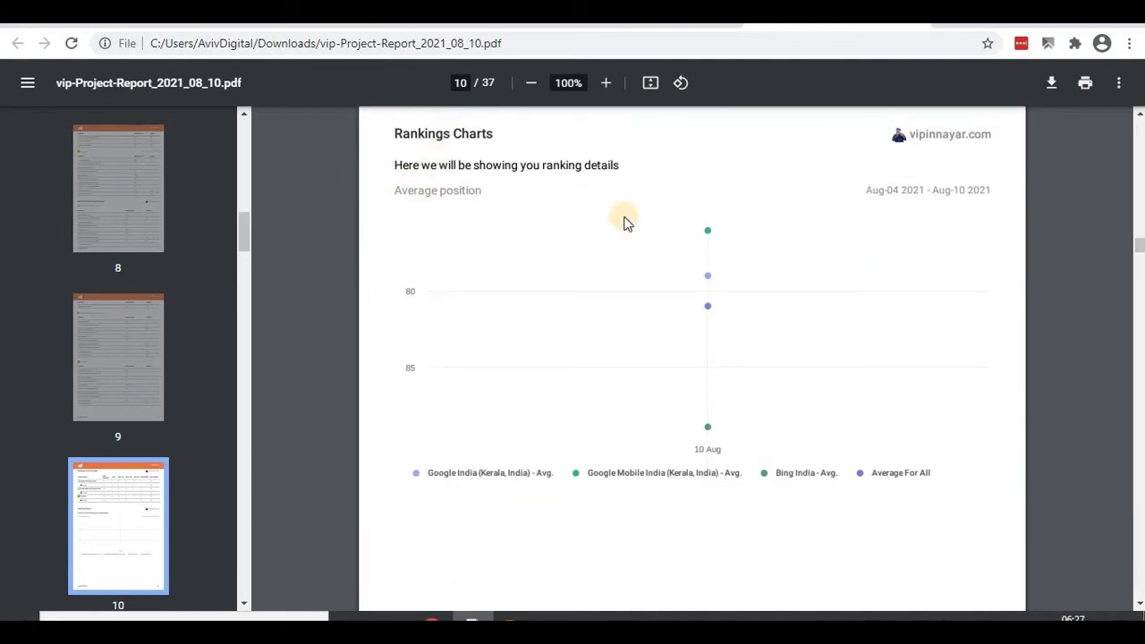
pyautogui.scroll(-3, 448, 274)
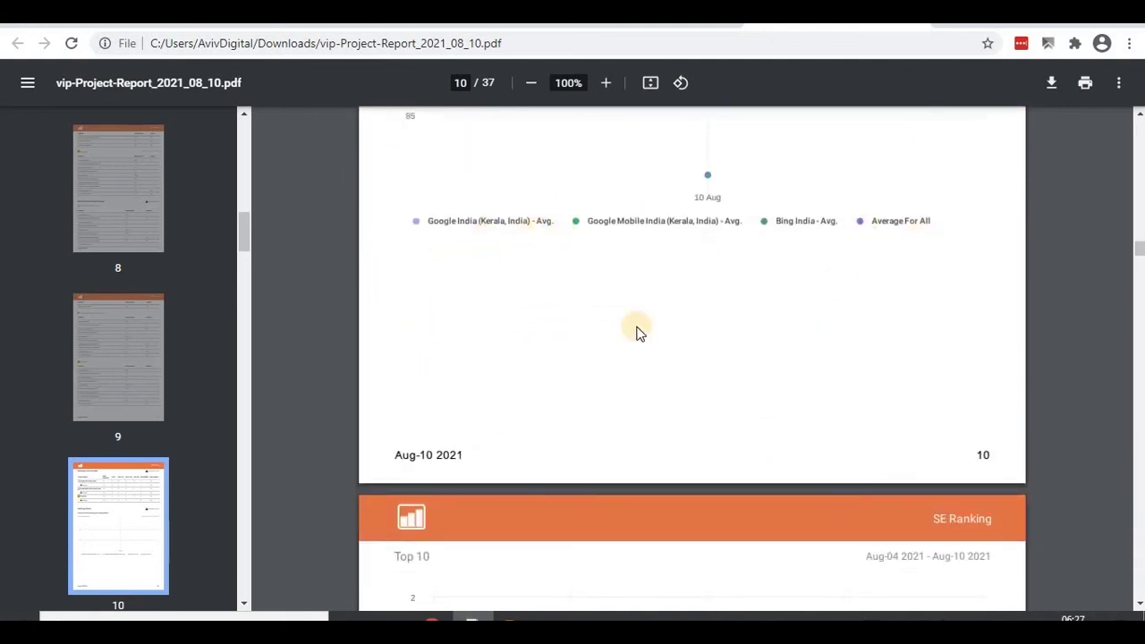
pyautogui.scroll(4, 640, 332)
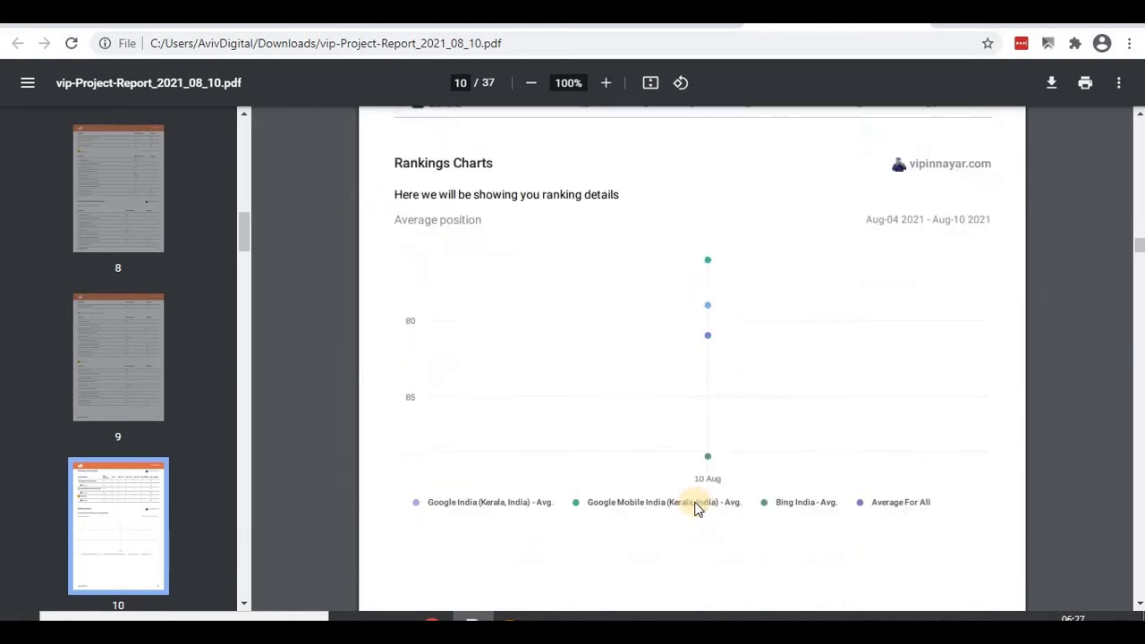
# - Skim the report's traffic sources, search visibility and remaining sections
pyautogui.scroll(-20, 564, 492)
pyautogui.scroll(-20, 562, 491)
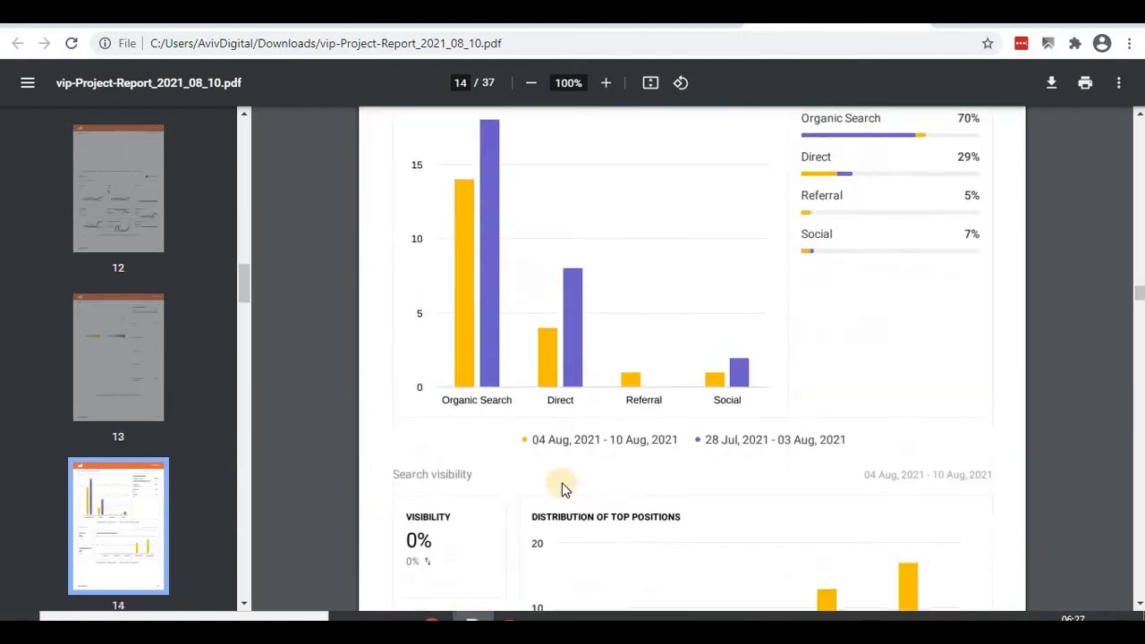
pyautogui.scroll(-10, 561, 485)
pyautogui.scroll(-20, 563, 484)
pyautogui.scroll(-20, 568, 465)
pyautogui.scroll(-5, 577, 445)
# - Open the seranking.com website in a new browser tab and go to its Plans & pricing page
pyautogui.hotkey('ctrl', 'Tab')
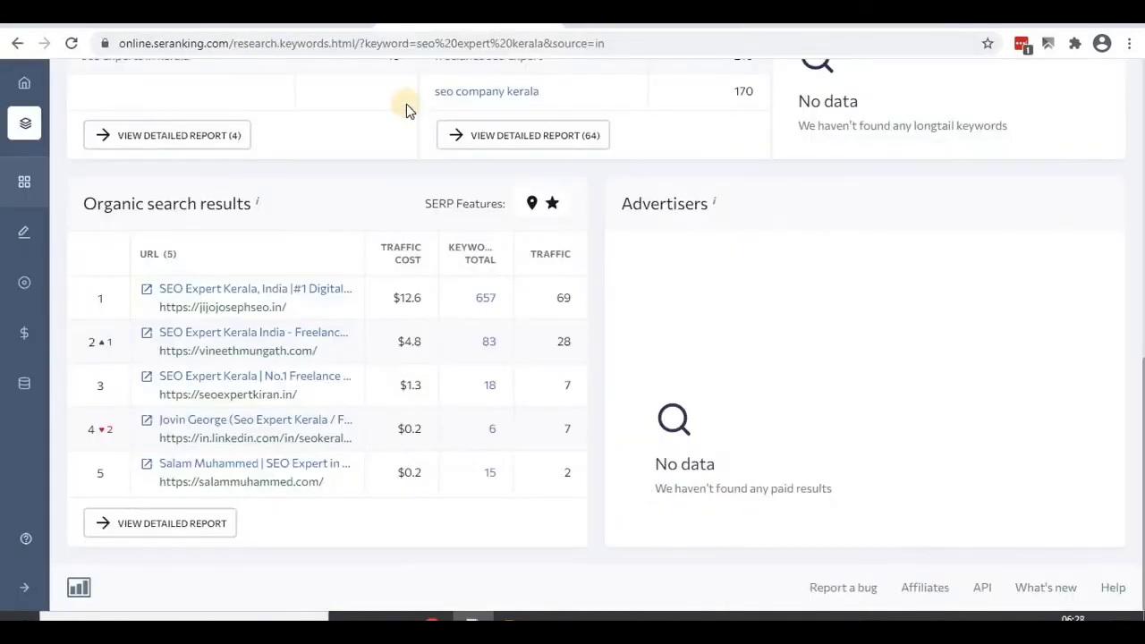
pyautogui.scroll(10, 307, 137)
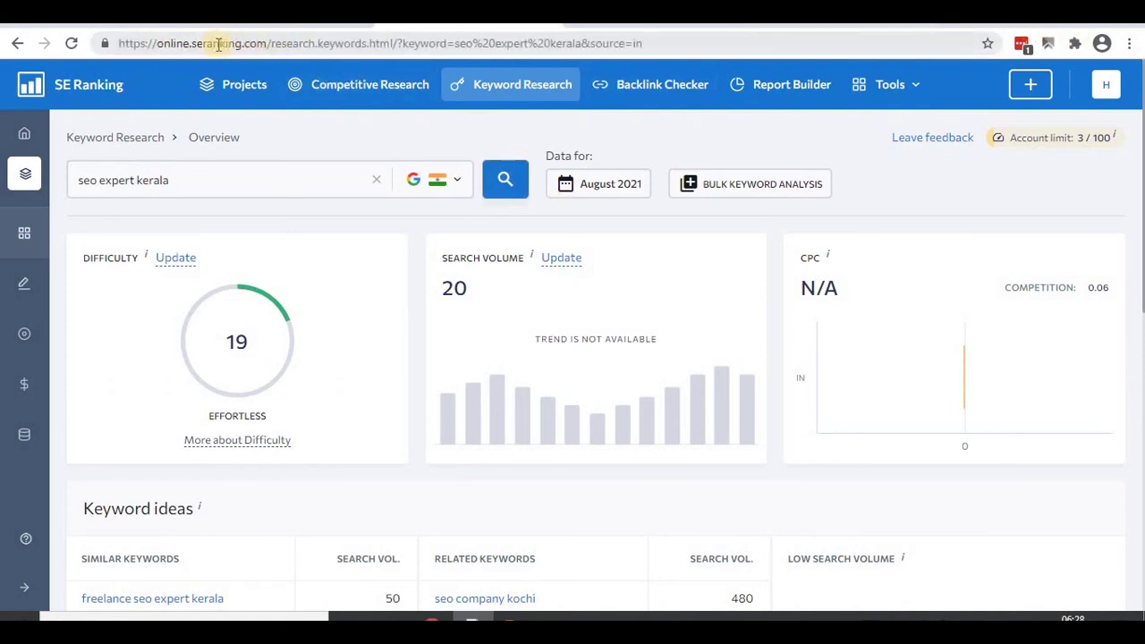
pyautogui.moveTo(192, 43); pyautogui.dragTo(234, 43)
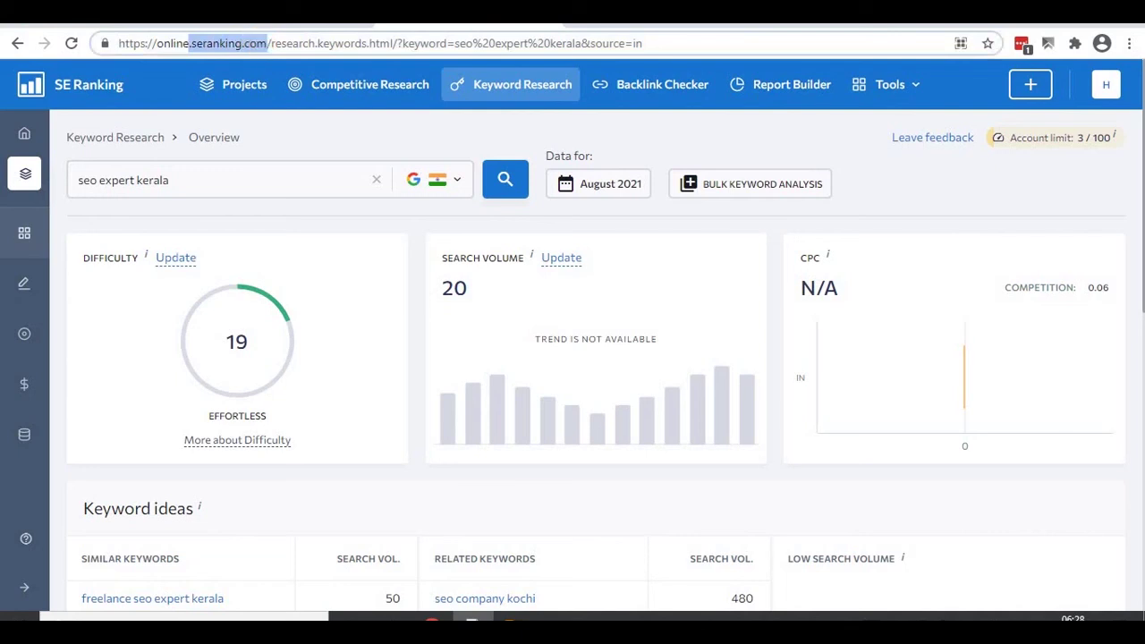
pyautogui.write('seranking.com')
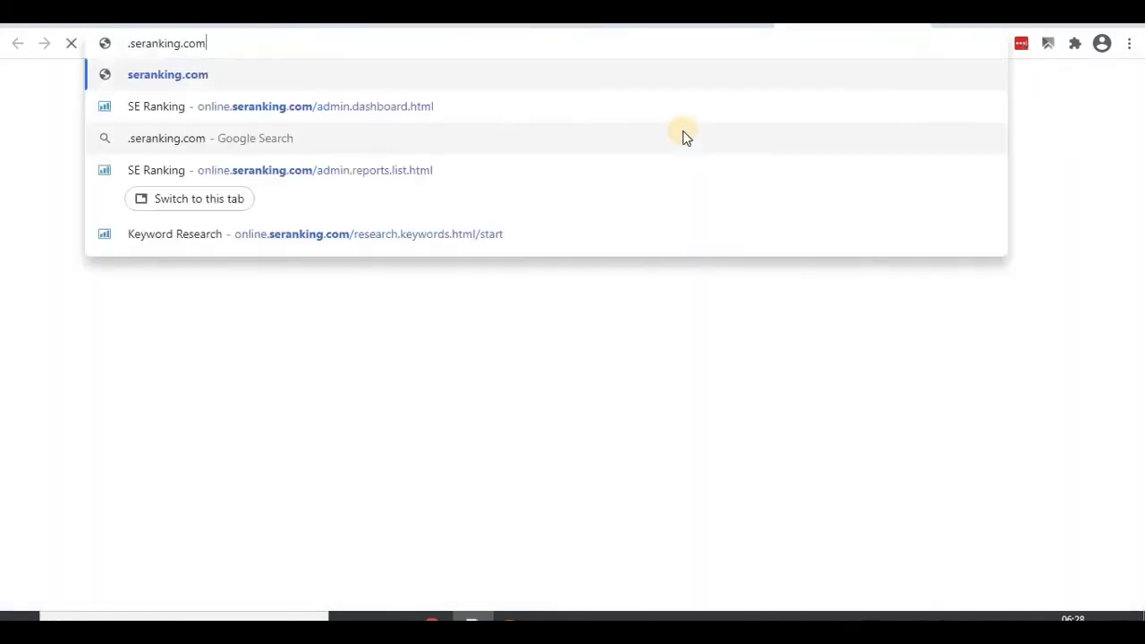
pyautogui.press('Return')
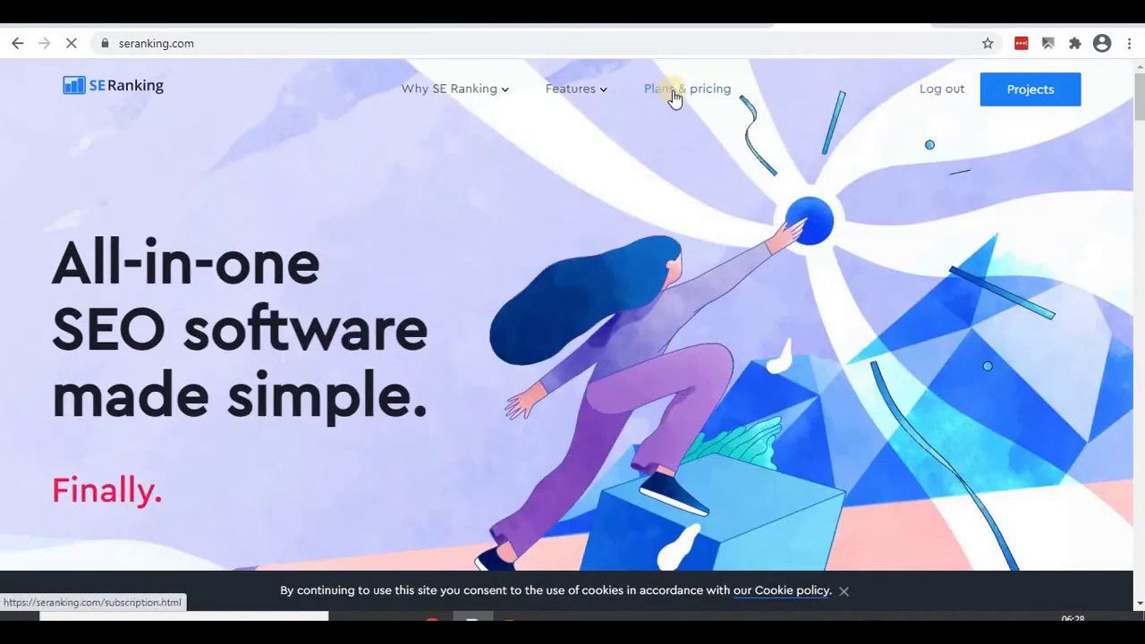
pyautogui.click(675, 94)
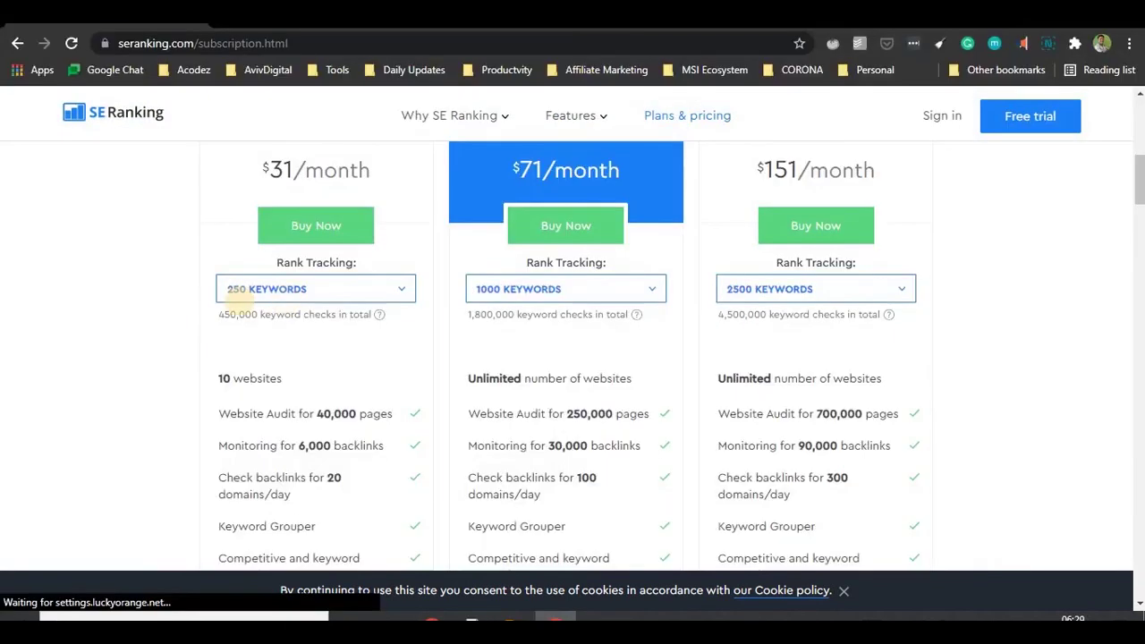
# - Check the Essential plan's rank tracking keyword options and review the features it includes
pyautogui.click(268, 289)
pyautogui.click(154, 324)
pyautogui.scroll(-2, 197, 313)
pyautogui.scroll(-1, 241, 420)
pyautogui.scroll(-1, 260, 421)
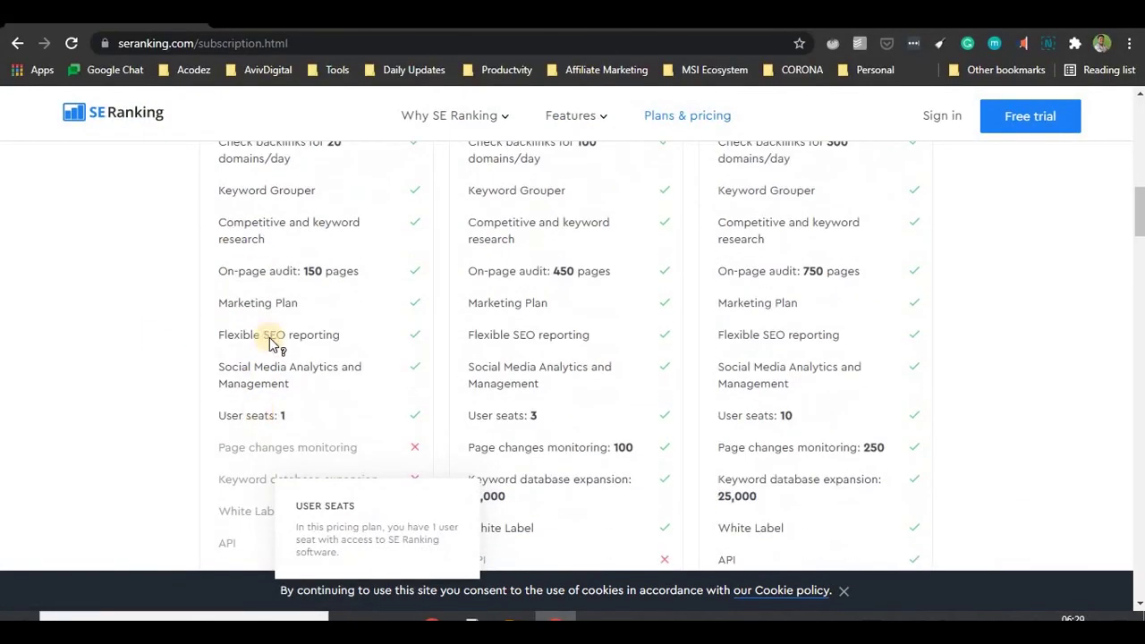
pyautogui.scroll(-2, 268, 340)
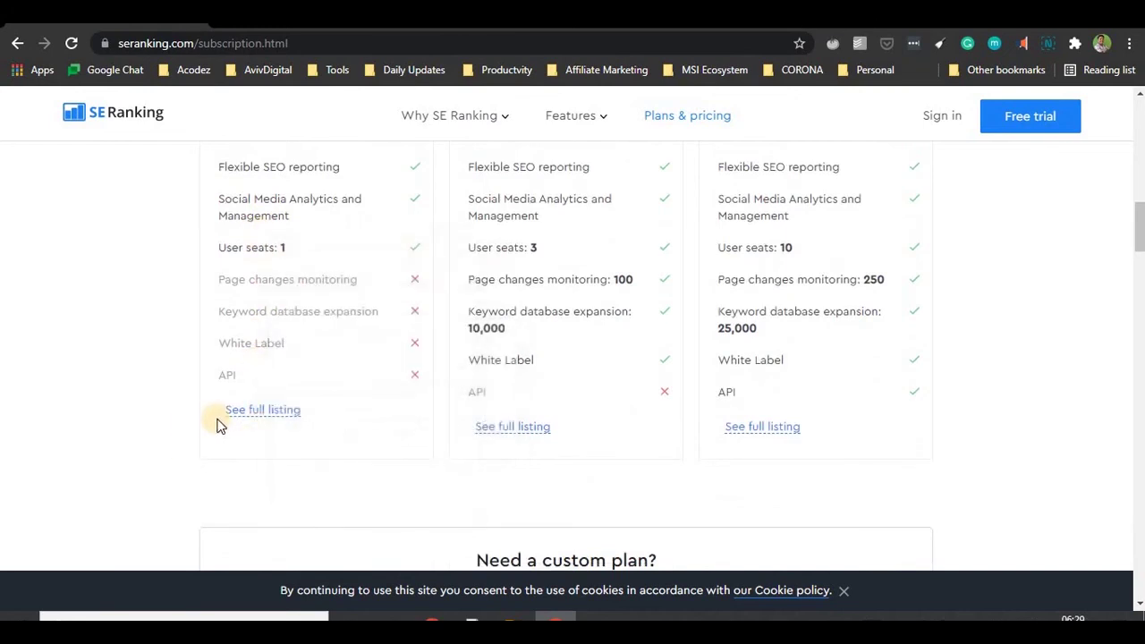
pyautogui.scroll(5, 217, 425)
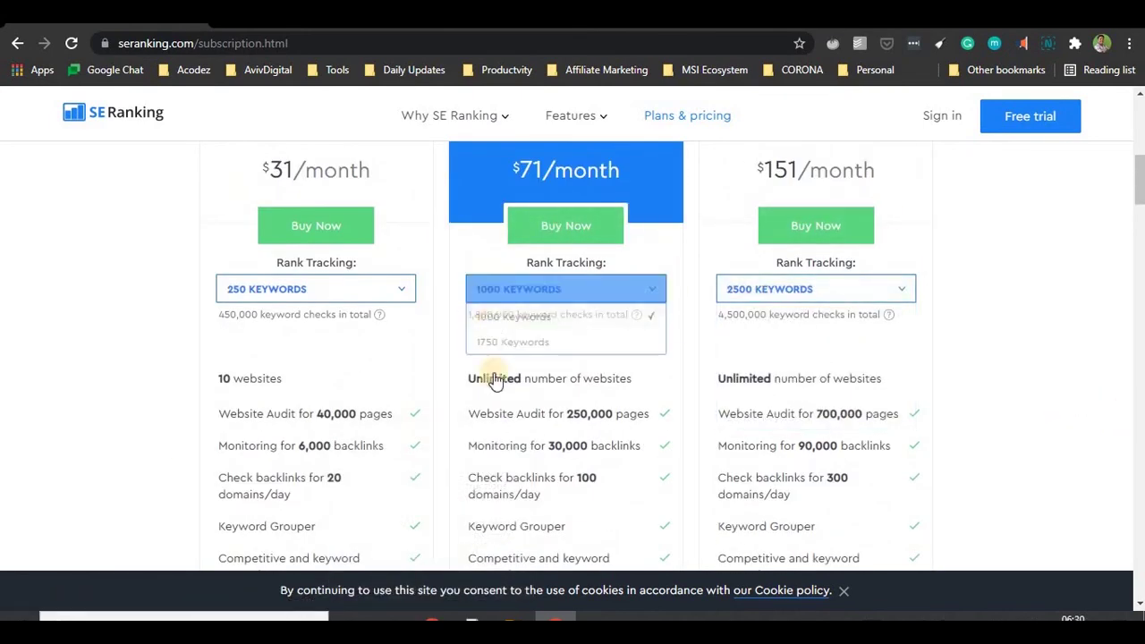
# - Check the Pro plan's rank tracking keyword options and compare its features with the Essential and Business plans
pyautogui.scroll(-2, 519, 376)
pyautogui.scroll(2, 517, 296)
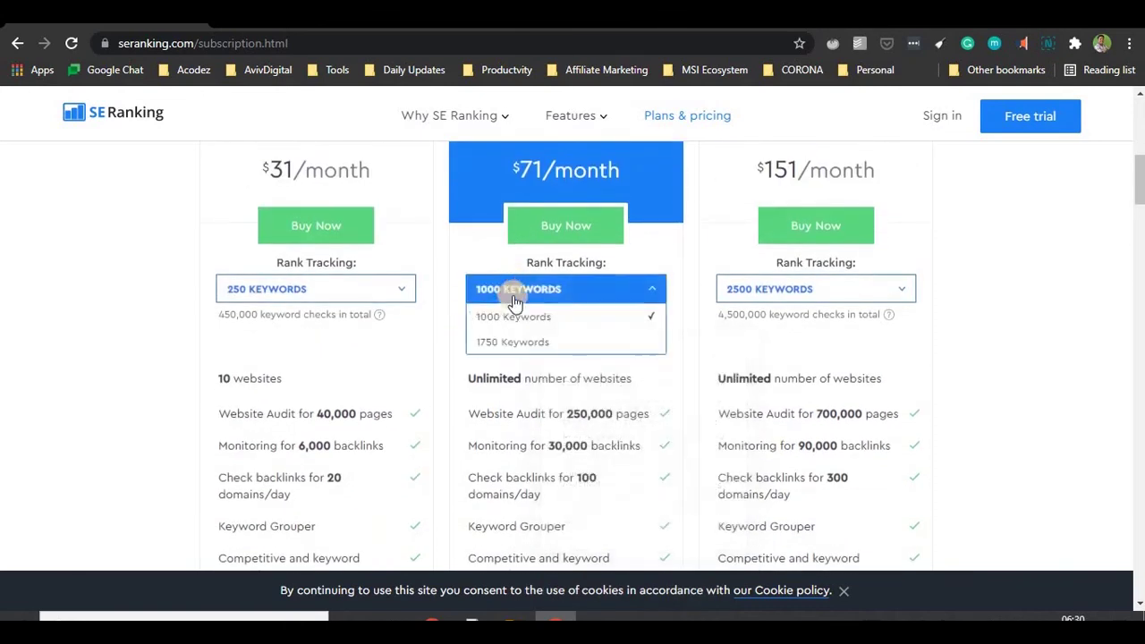
pyautogui.scroll(-2, 131, 319)
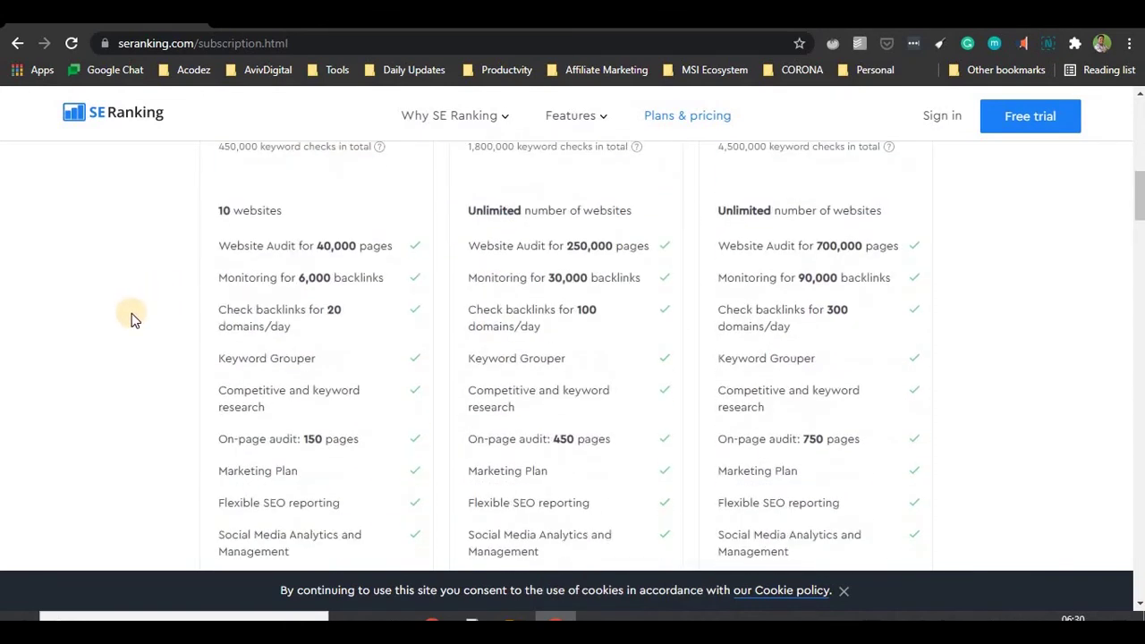
pyautogui.scroll(-2, 134, 318)
pyautogui.scroll(-2, 550, 259)
pyautogui.scroll(-2, 537, 393)
pyautogui.scroll(3, 525, 375)
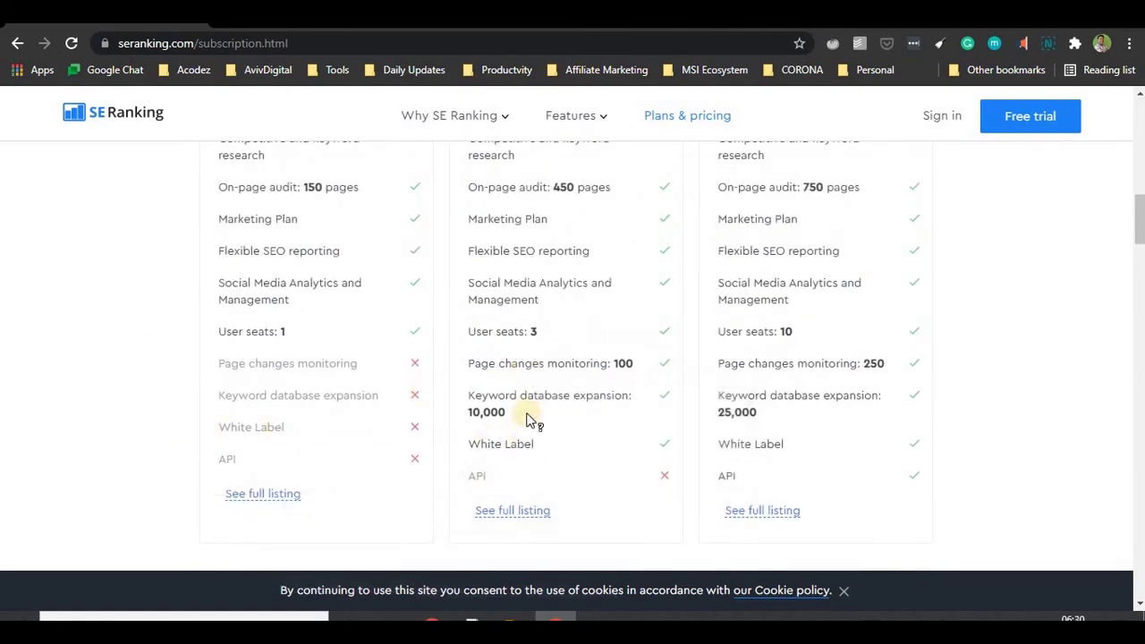
pyautogui.scroll(4, 536, 421)
pyautogui.scroll(2, 539, 401)
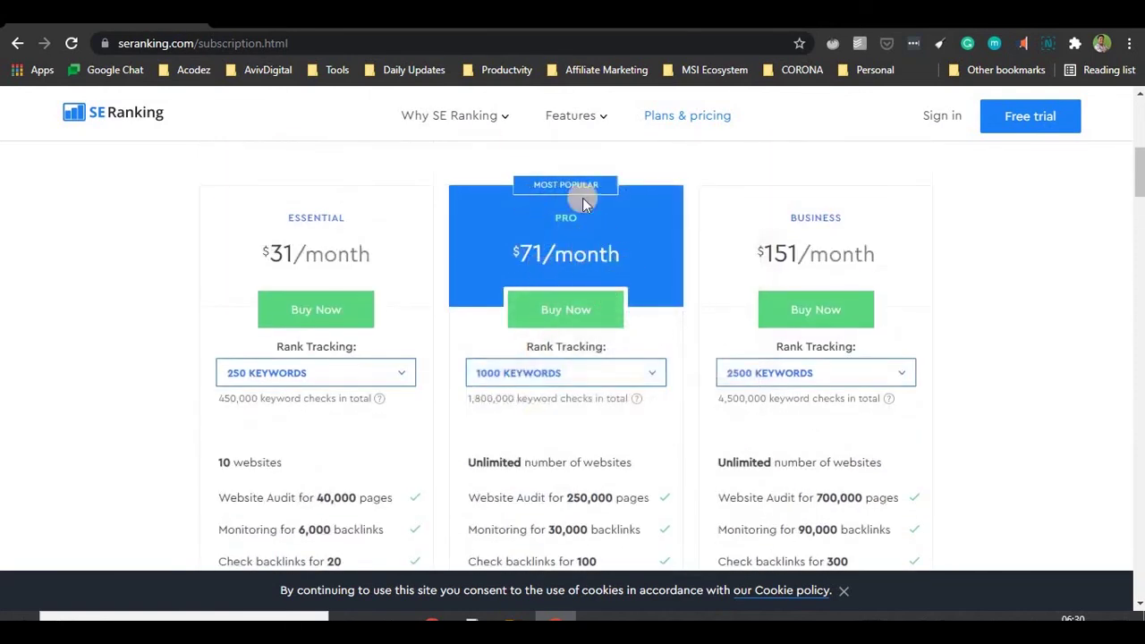
pyautogui.scroll(-3, 531, 248)
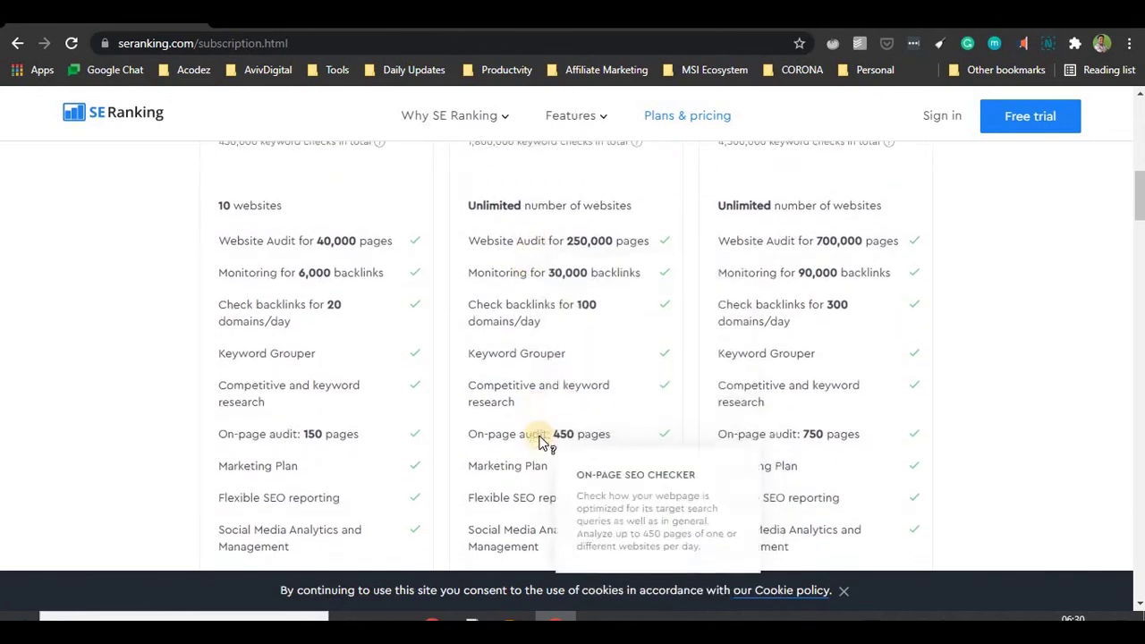
pyautogui.scroll(-3, 539, 439)
# - Review the rankings check frequency and subscription period options, and the calculator that suggests a plan from project needs
pyautogui.scroll(10, 540, 438)
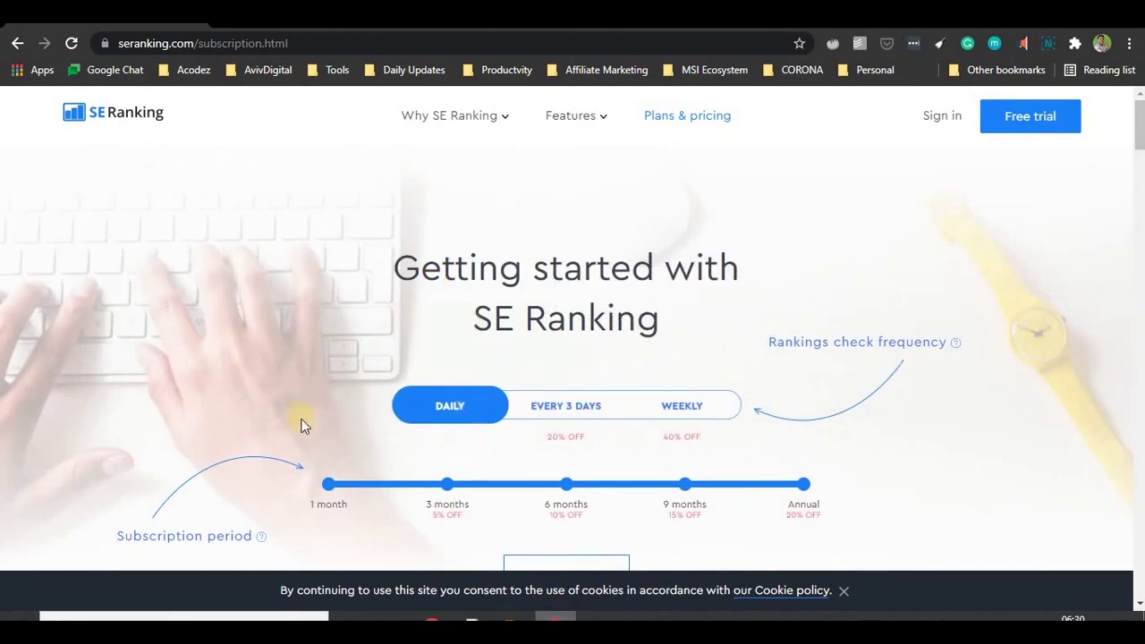
pyautogui.scroll(-15, 301, 426)
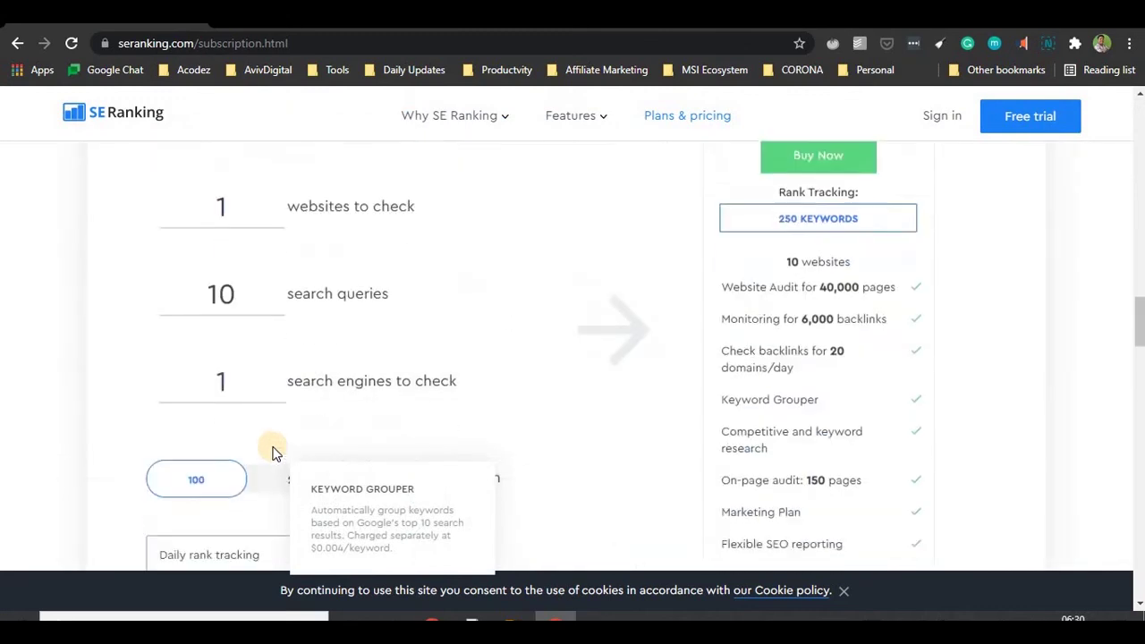
pyautogui.scroll(-4, 274, 453)
pyautogui.scroll(5, 274, 454)
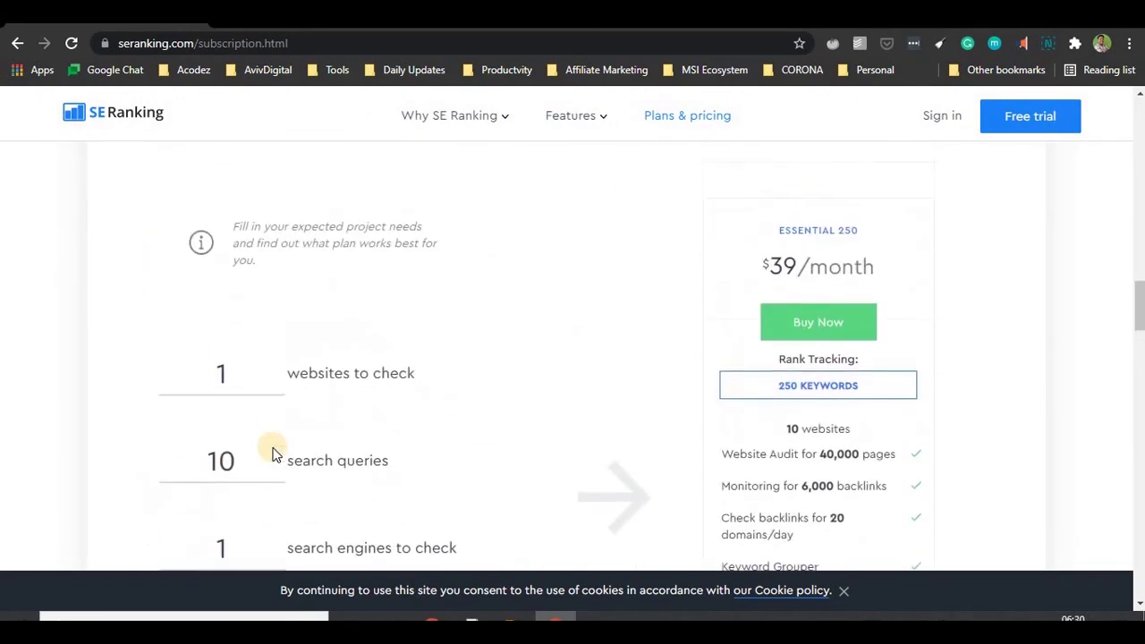
pyautogui.scroll(-4, 275, 454)
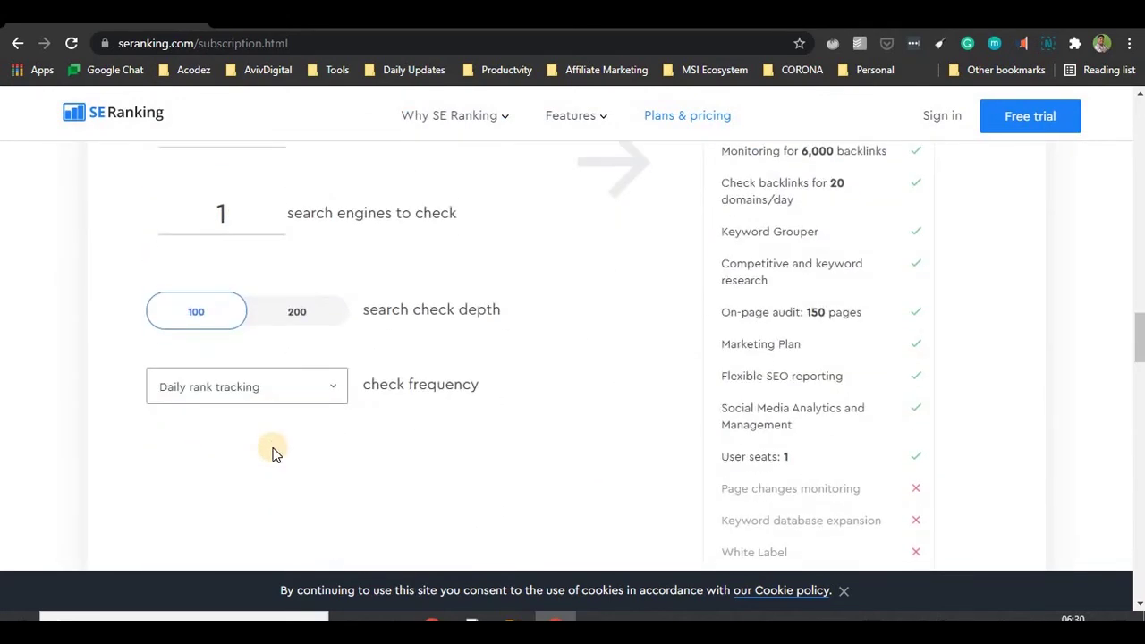